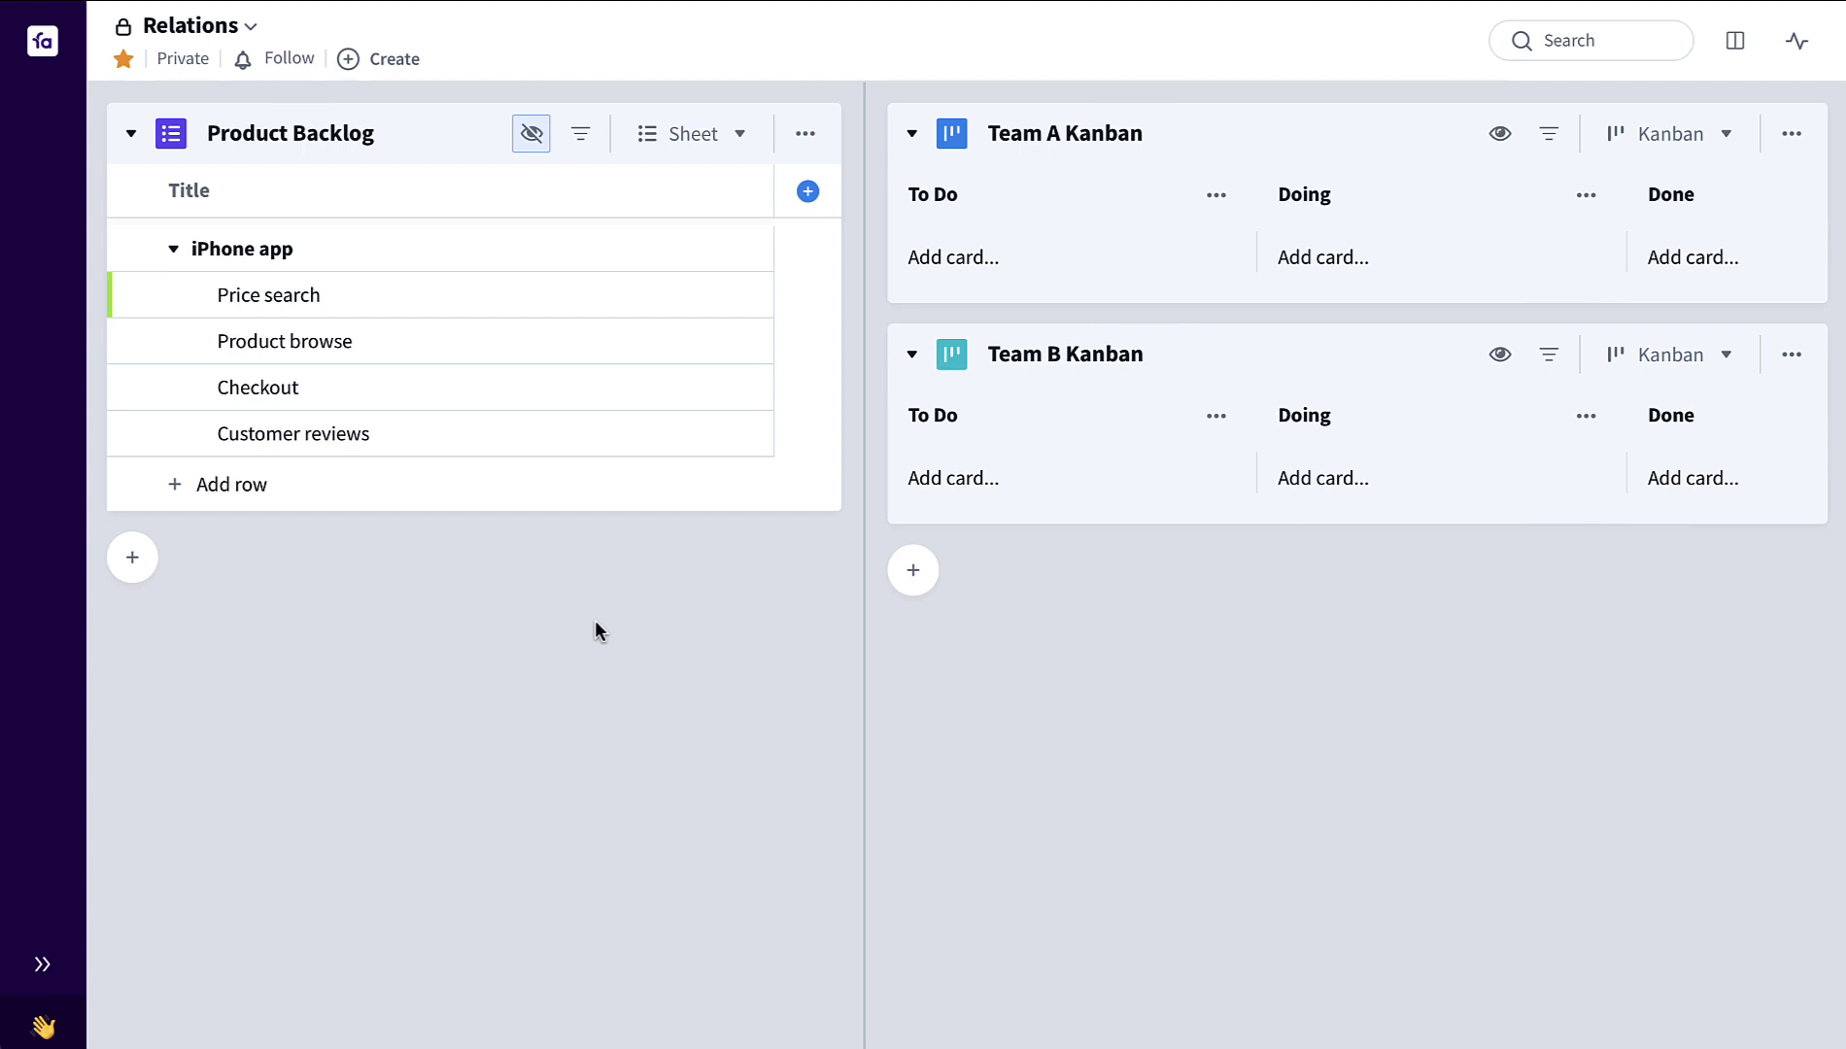
Step: Add a Relations column covering all boards to the Product Backlog sheet
{"action": "left_click", "coordinate": [807, 191]}
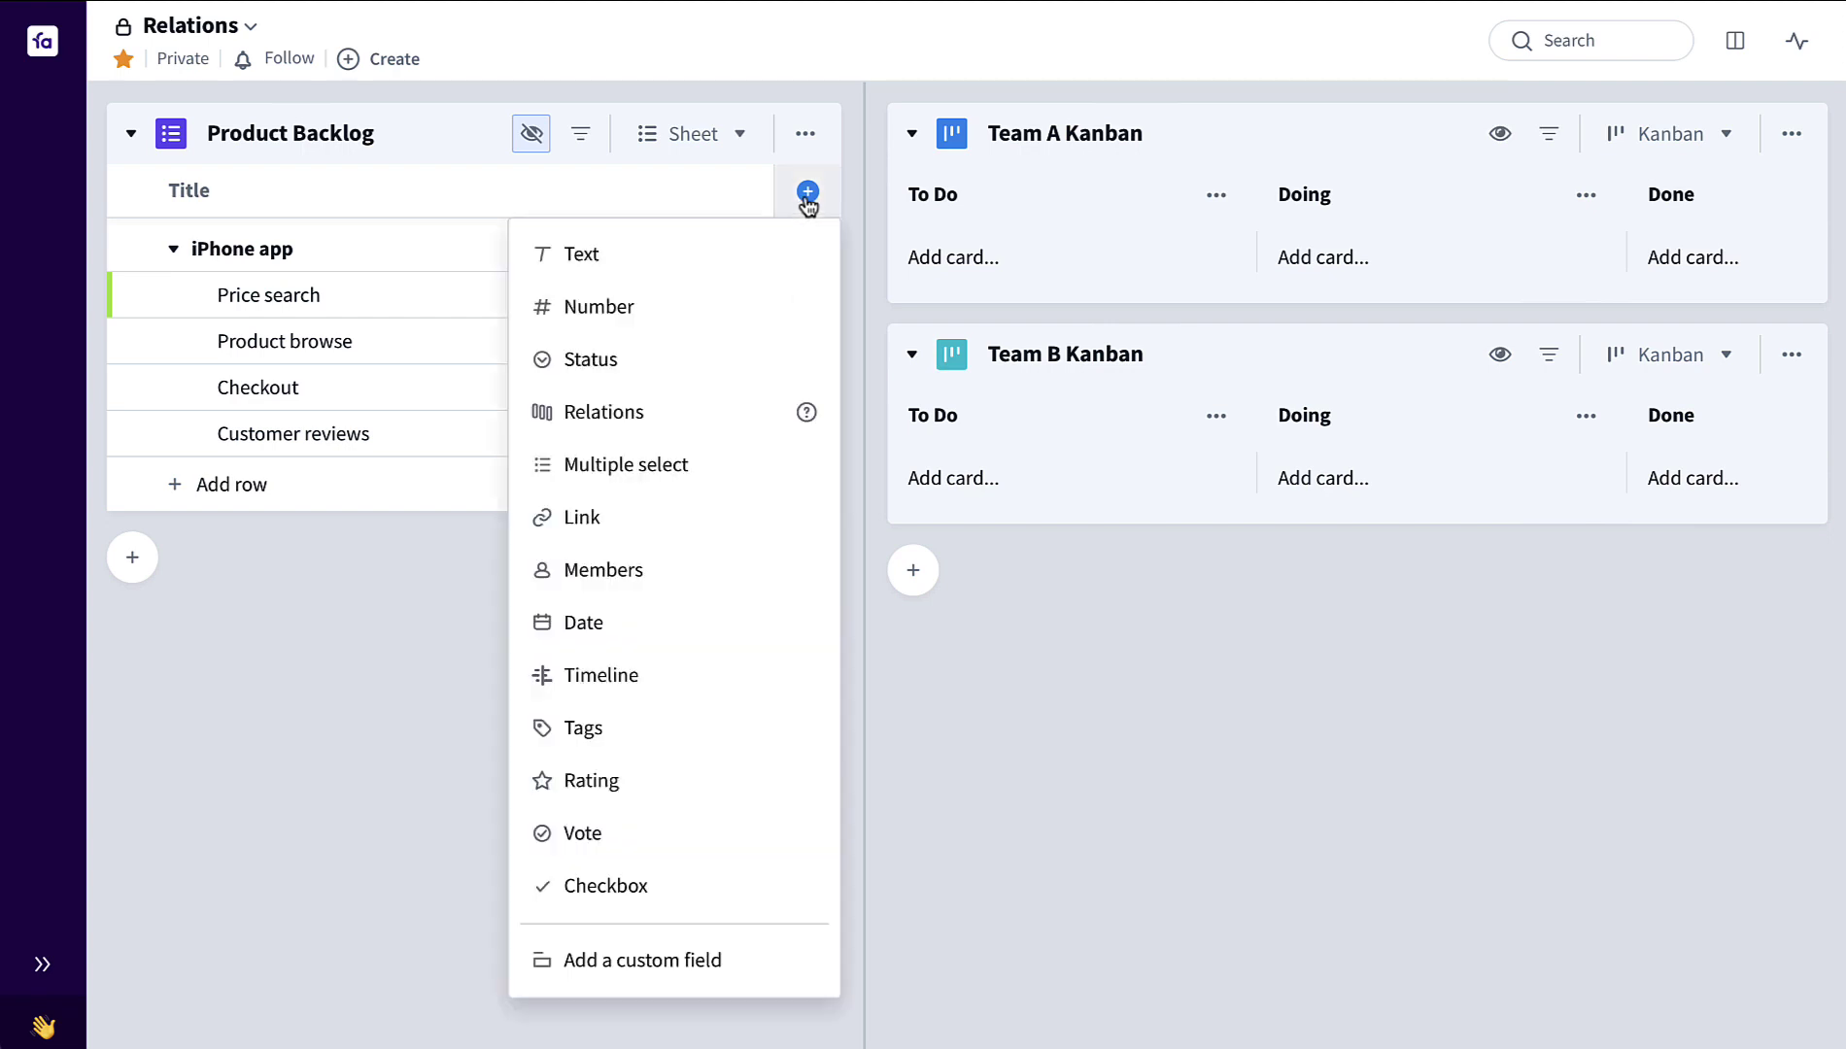
{"action": "left_click", "coordinate": [720, 419]}
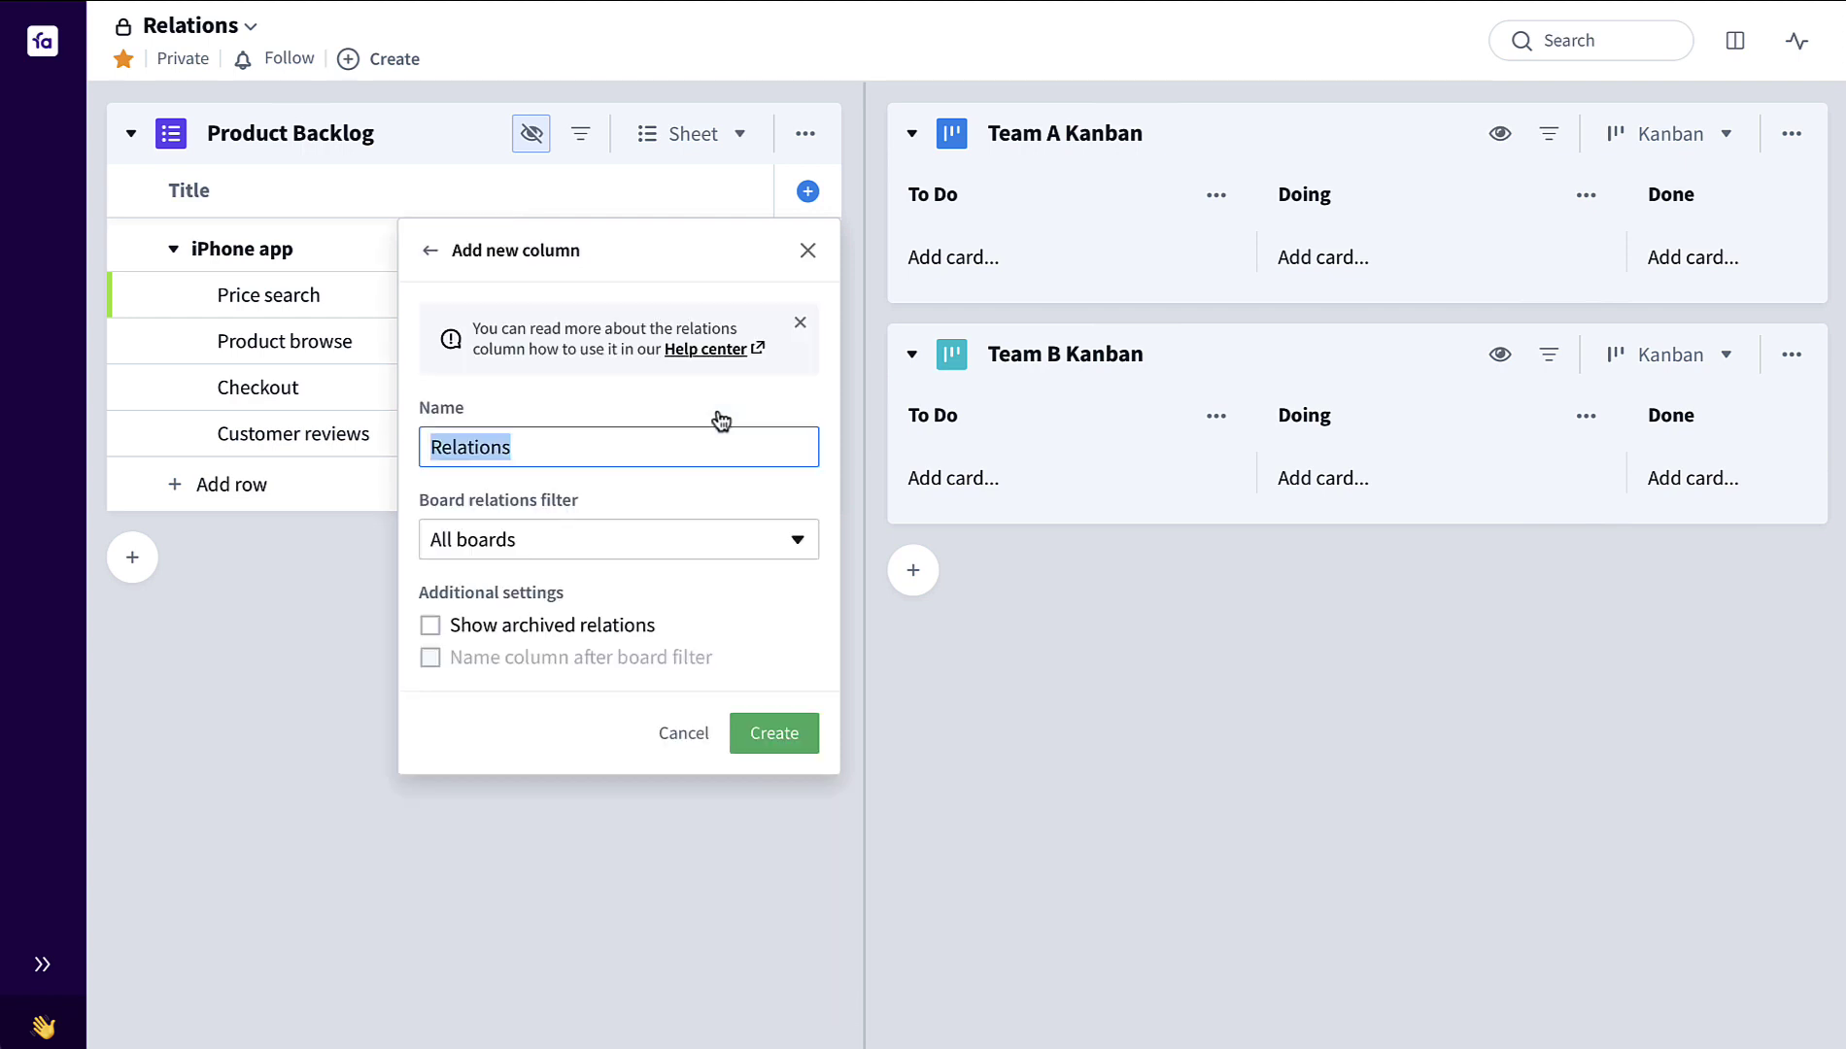
{"action": "left_click", "coordinate": [774, 740]}
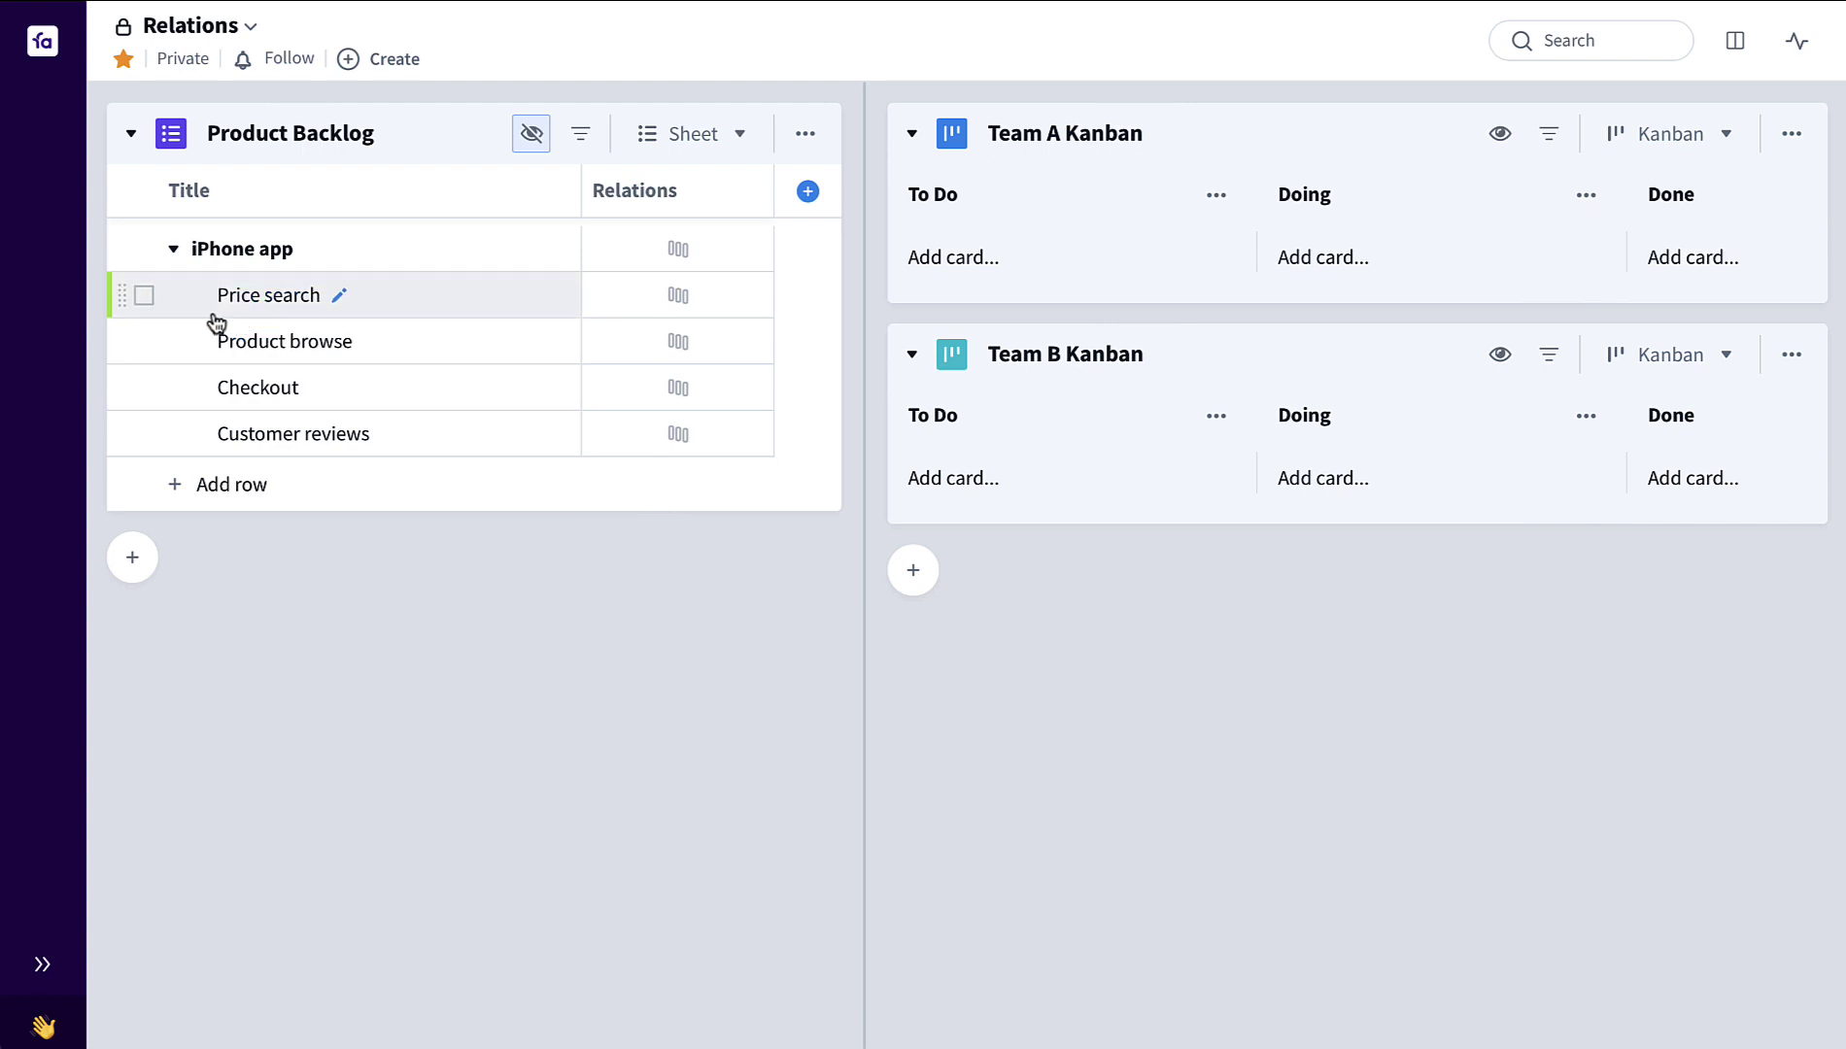
Step: Place the Price search item in To Do on both Team A Kanban and Team B Kanban, widening the Relations column
{"action": "left_click_drag", "start_coordinate": [121, 298], "coordinate": [977, 270]}
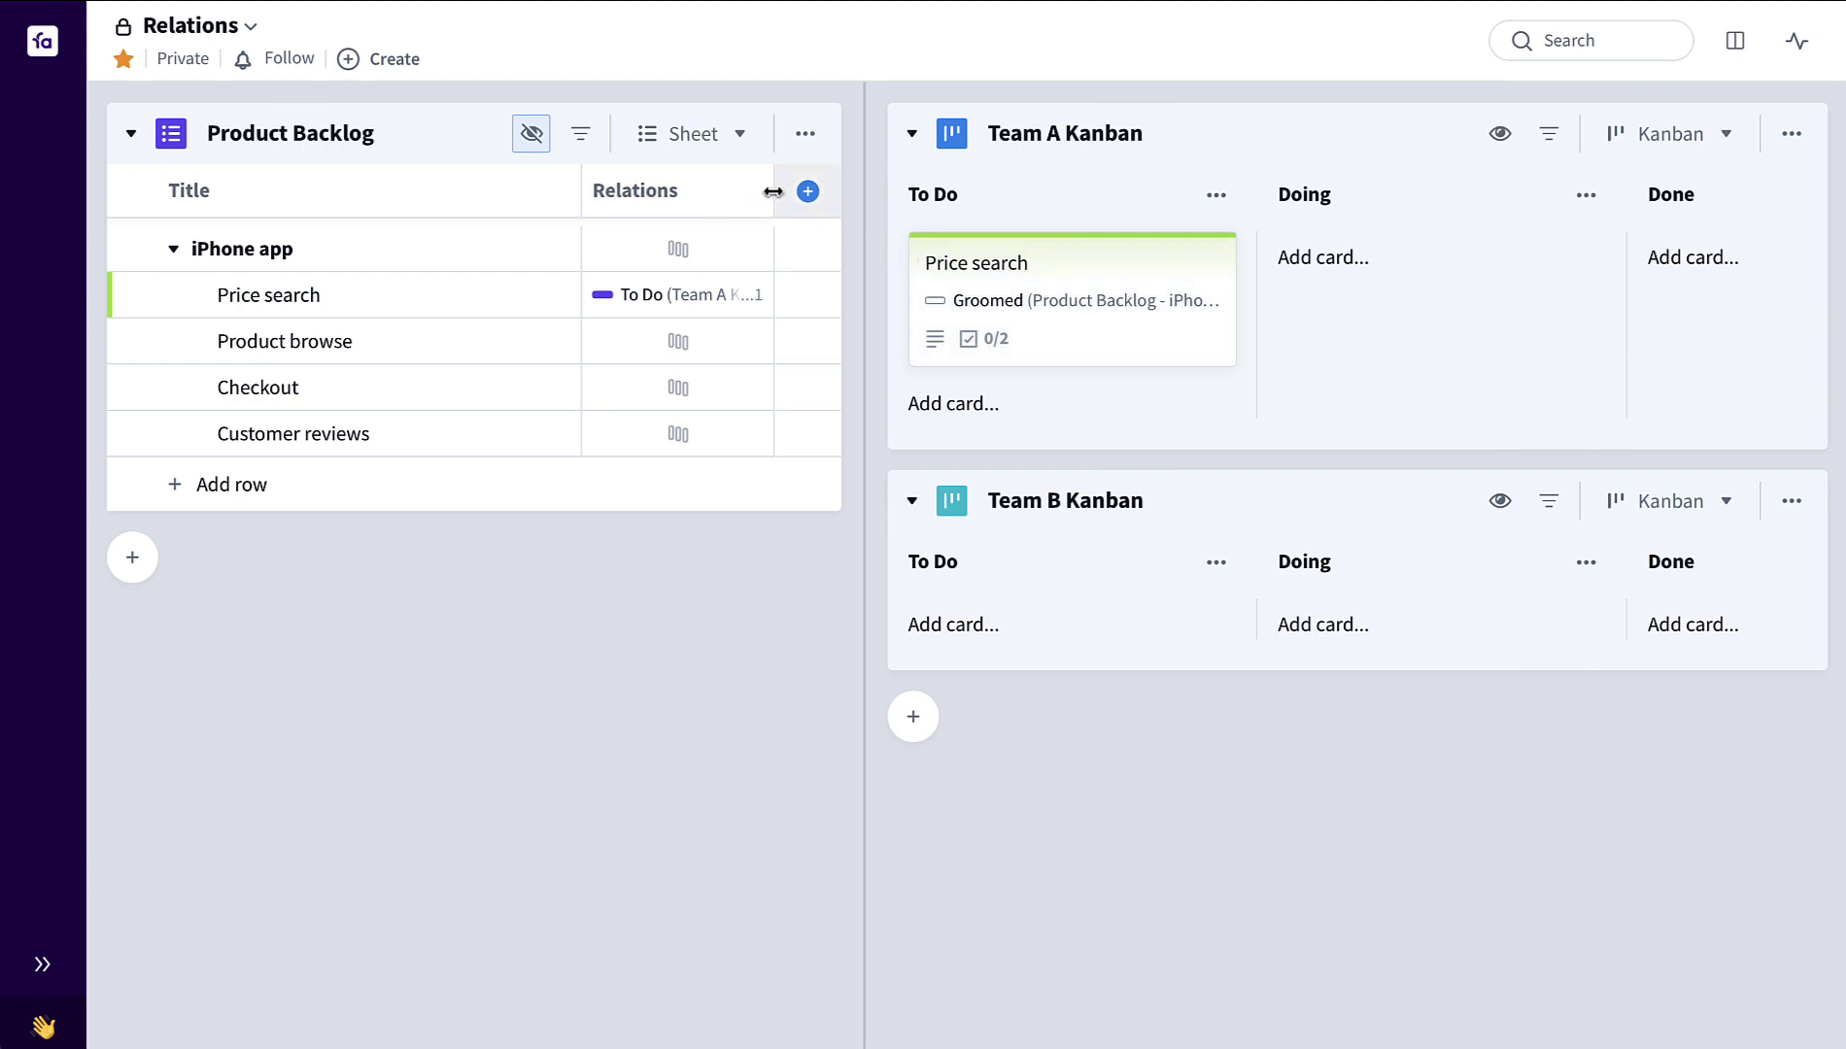
{"action": "left_click_drag", "start_coordinate": [769, 191], "coordinate": [857, 190]}
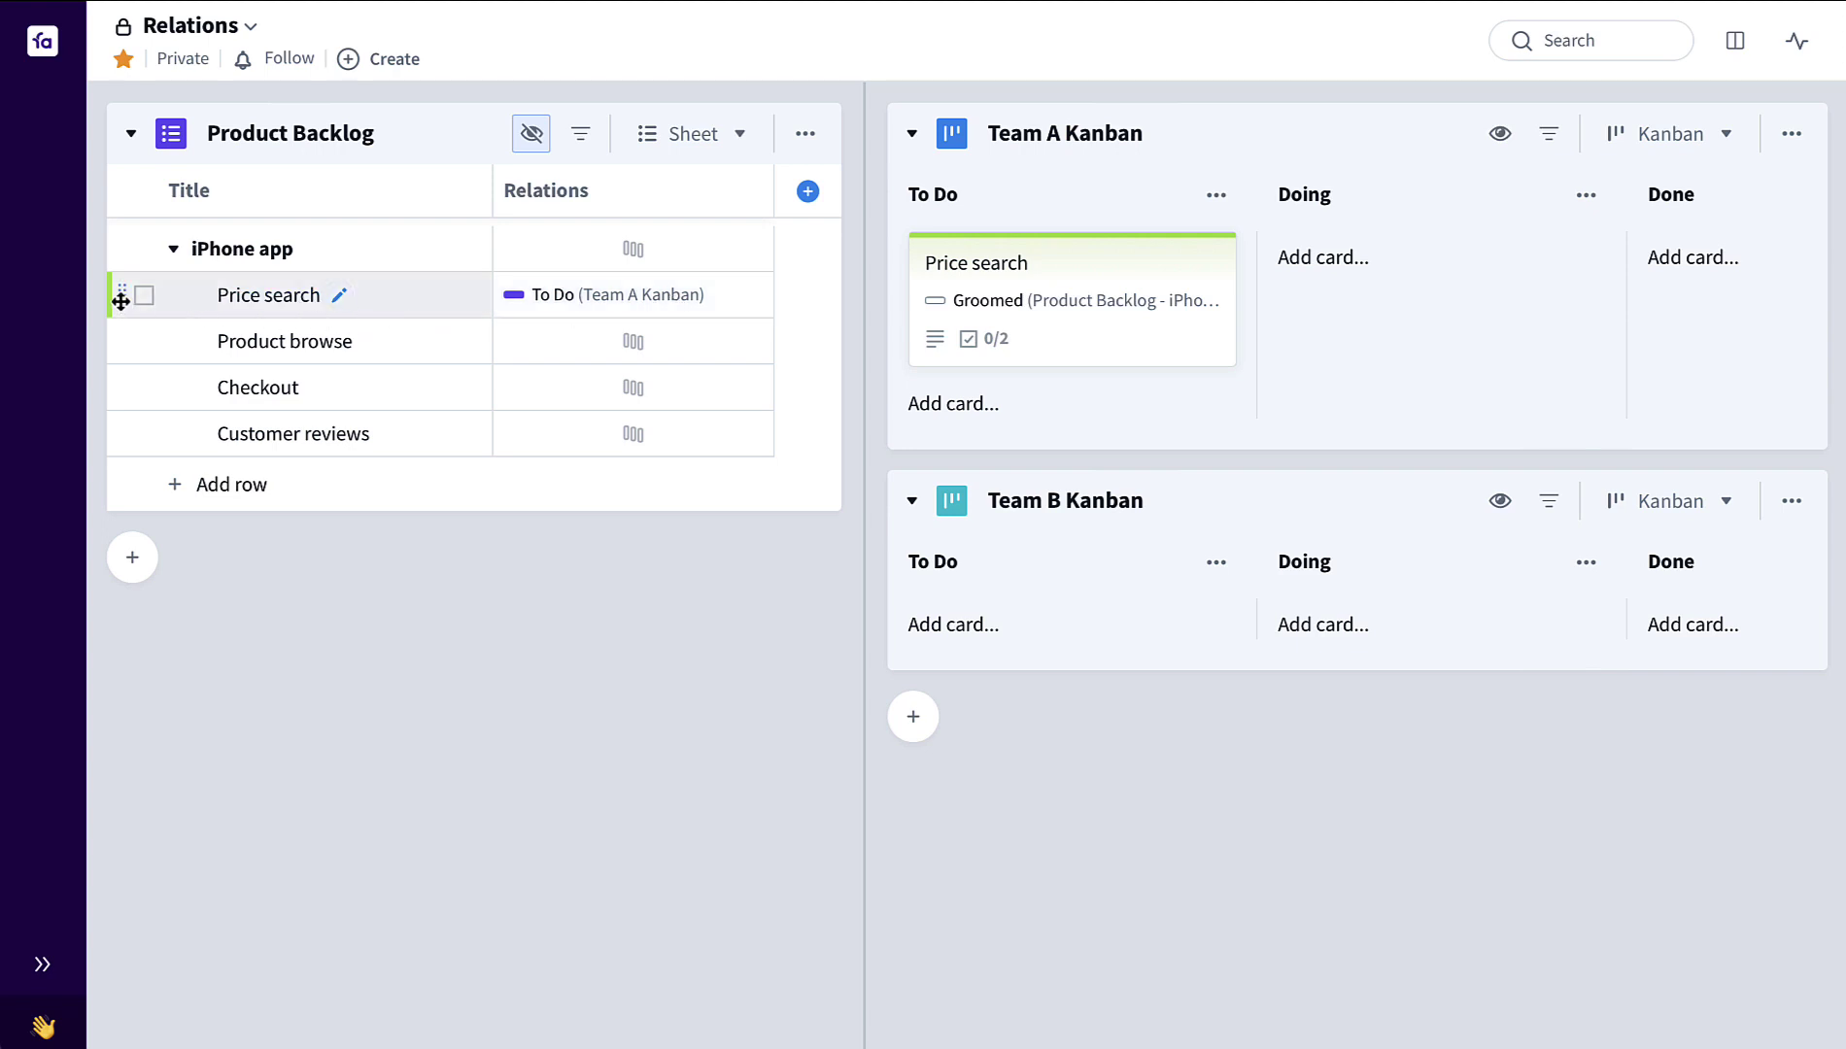
{"action": "left_click_drag", "start_coordinate": [118, 295], "coordinate": [991, 643]}
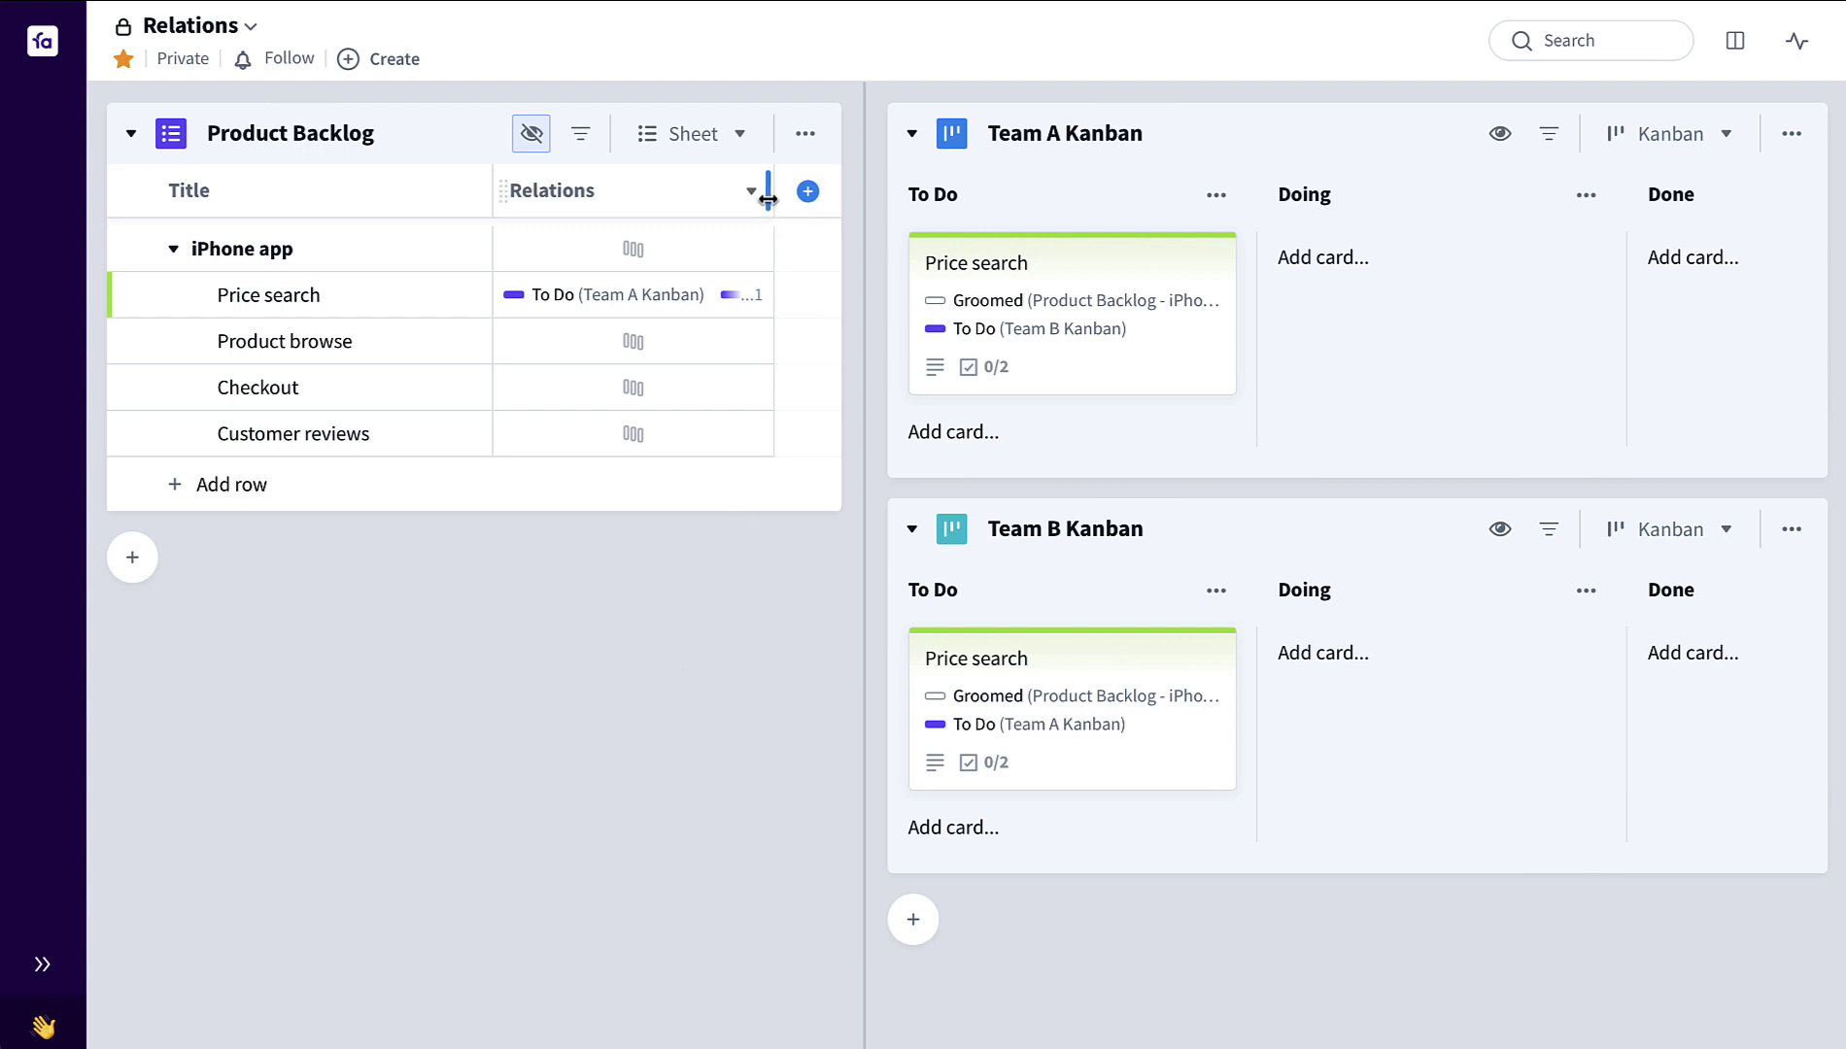
{"action": "left_click_drag", "start_coordinate": [767, 199], "coordinate": [943, 194]}
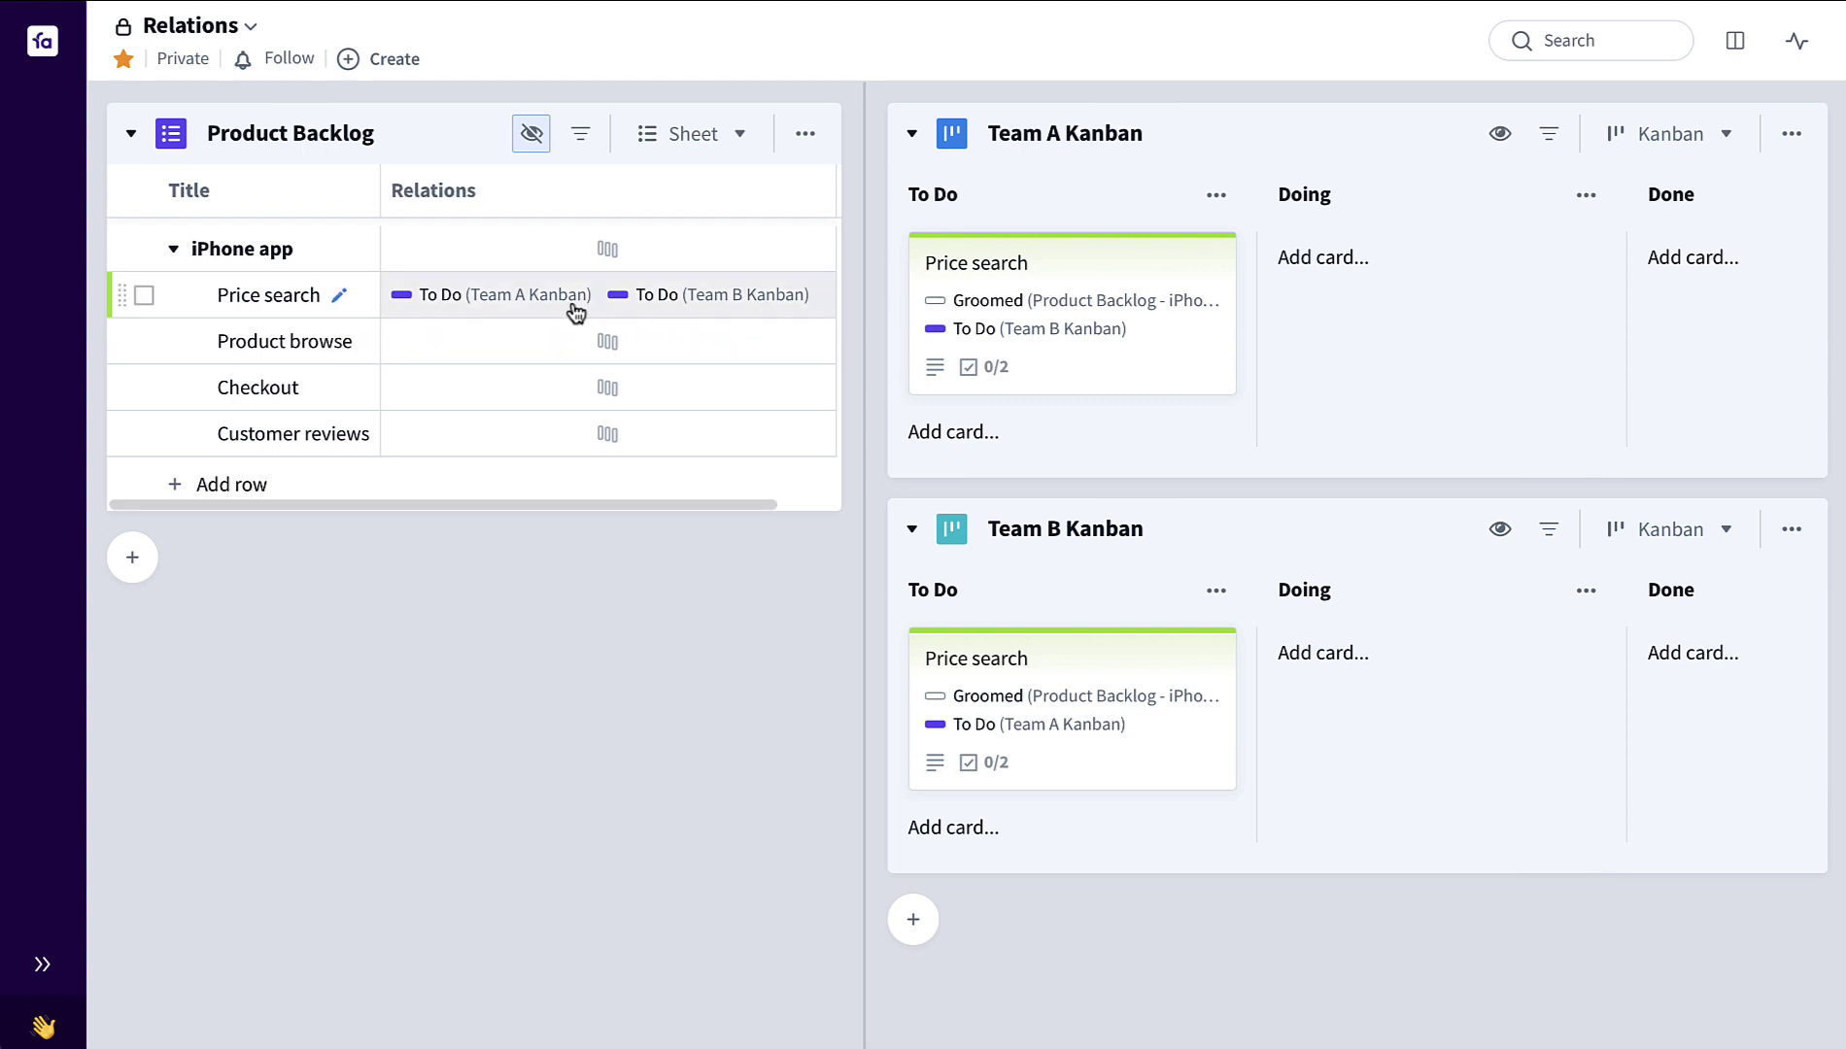
Step: Move the Price search card through Doing to Done on Team A Kanban and to Doing on Team B Kanban
{"action": "left_click_drag", "start_coordinate": [1022, 333], "coordinate": [1330, 330]}
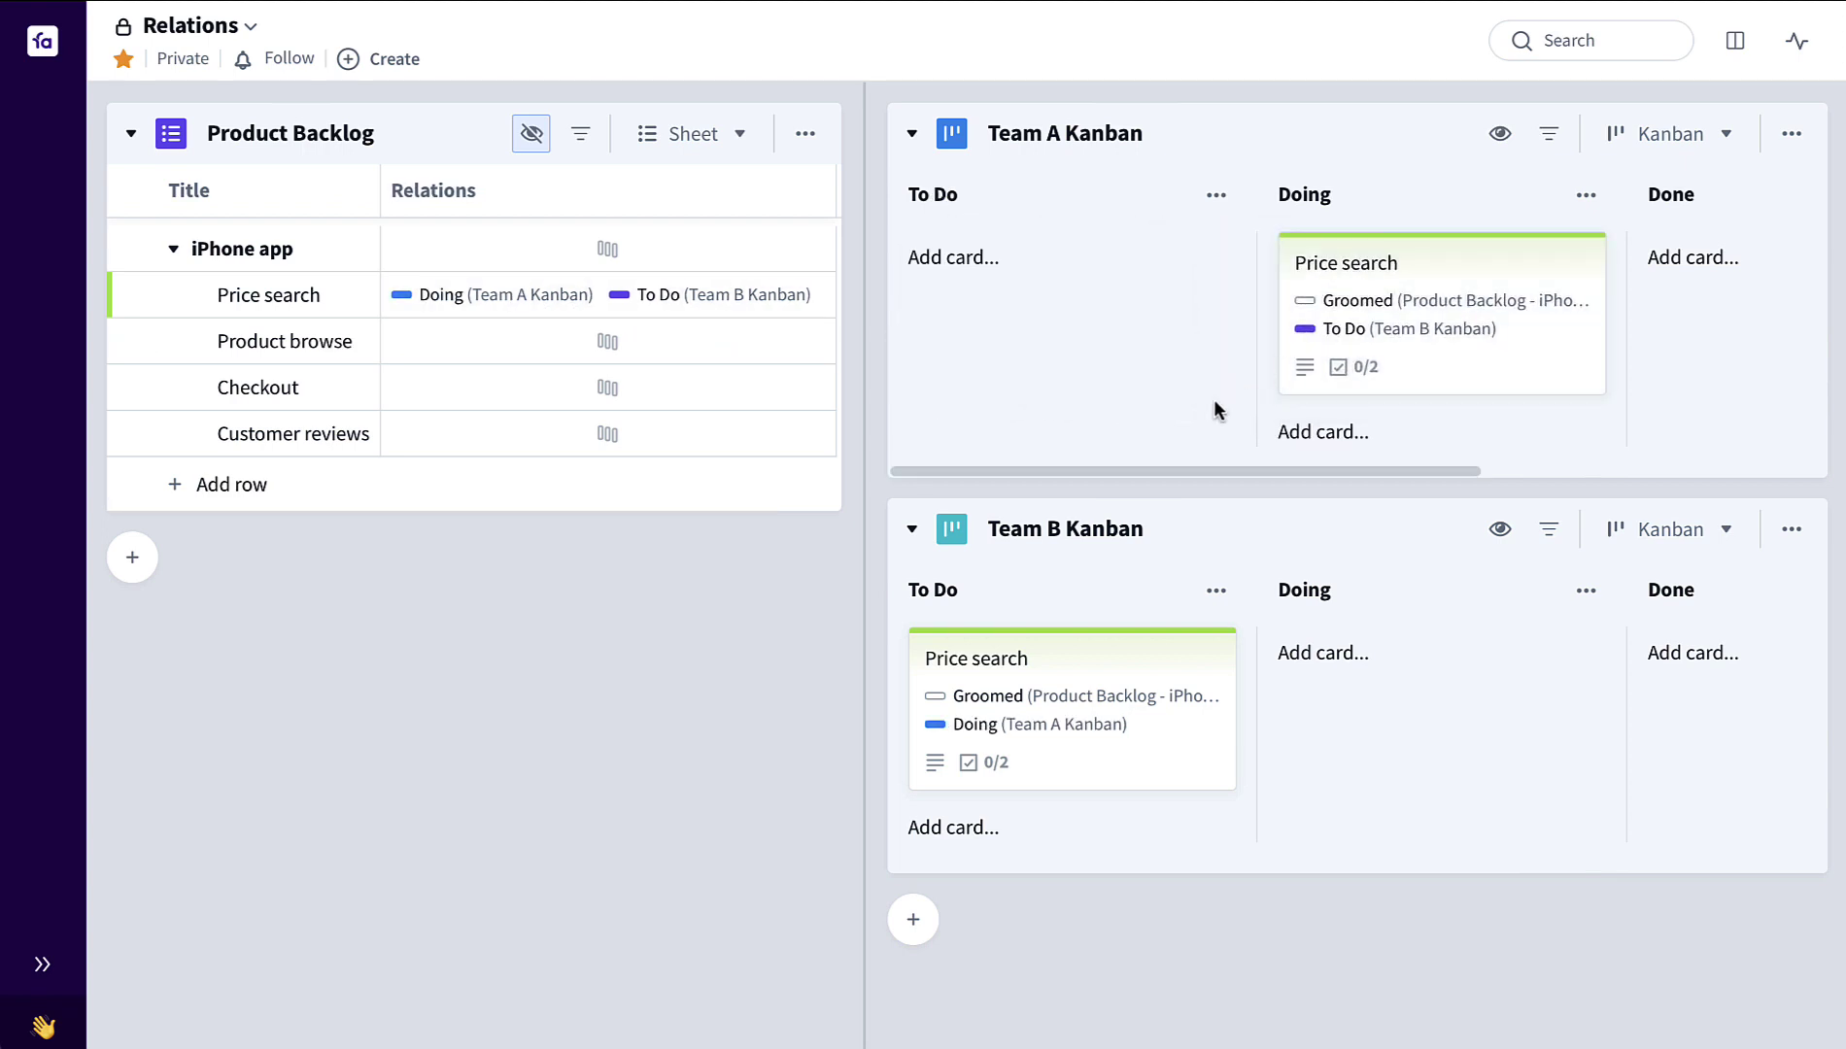
{"action": "left_click_drag", "start_coordinate": [1060, 699], "coordinate": [1411, 680]}
{"action": "left_click_drag", "start_coordinate": [1389, 384], "coordinate": [1669, 354]}
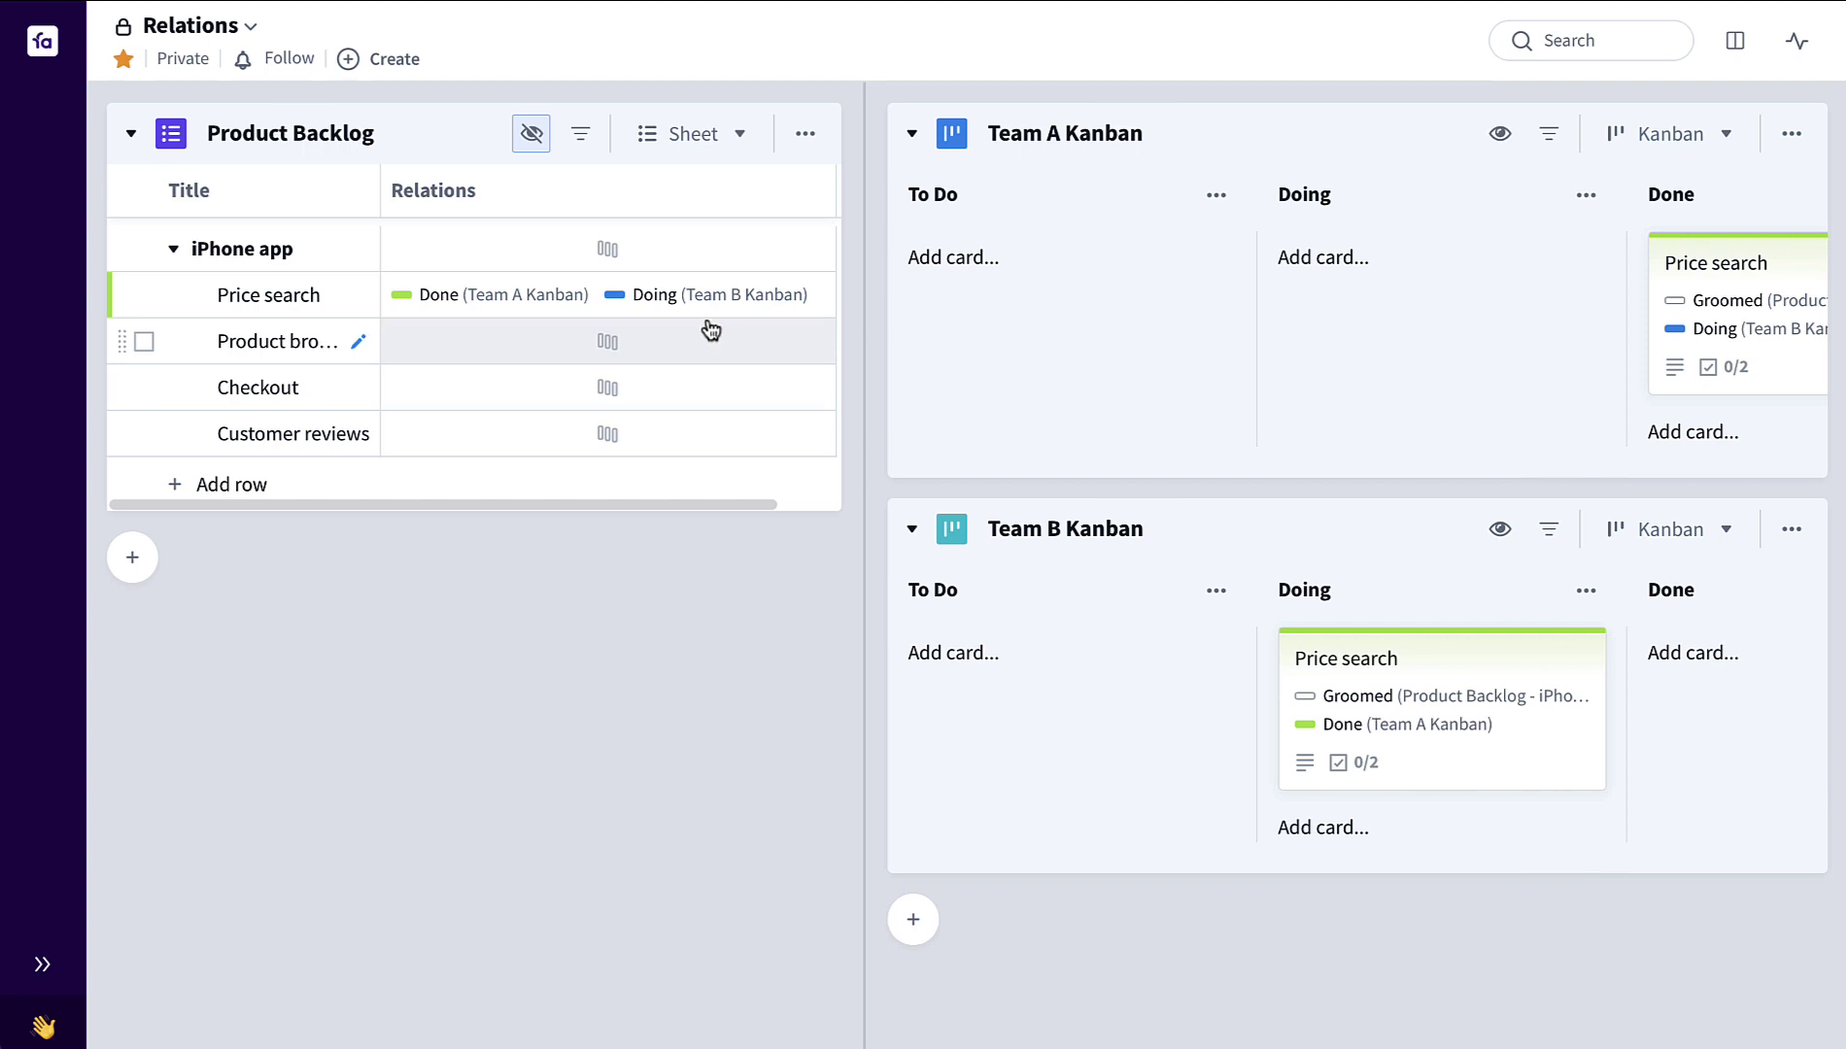
Step: Add a relations column filtered to and named after Team A Kanban to the Product Backlog, and widen it
{"action": "scroll", "coordinate": [708, 329], "scroll_direction": "right", "scroll_amount": 3}
{"action": "left_click", "coordinate": [806, 191]}
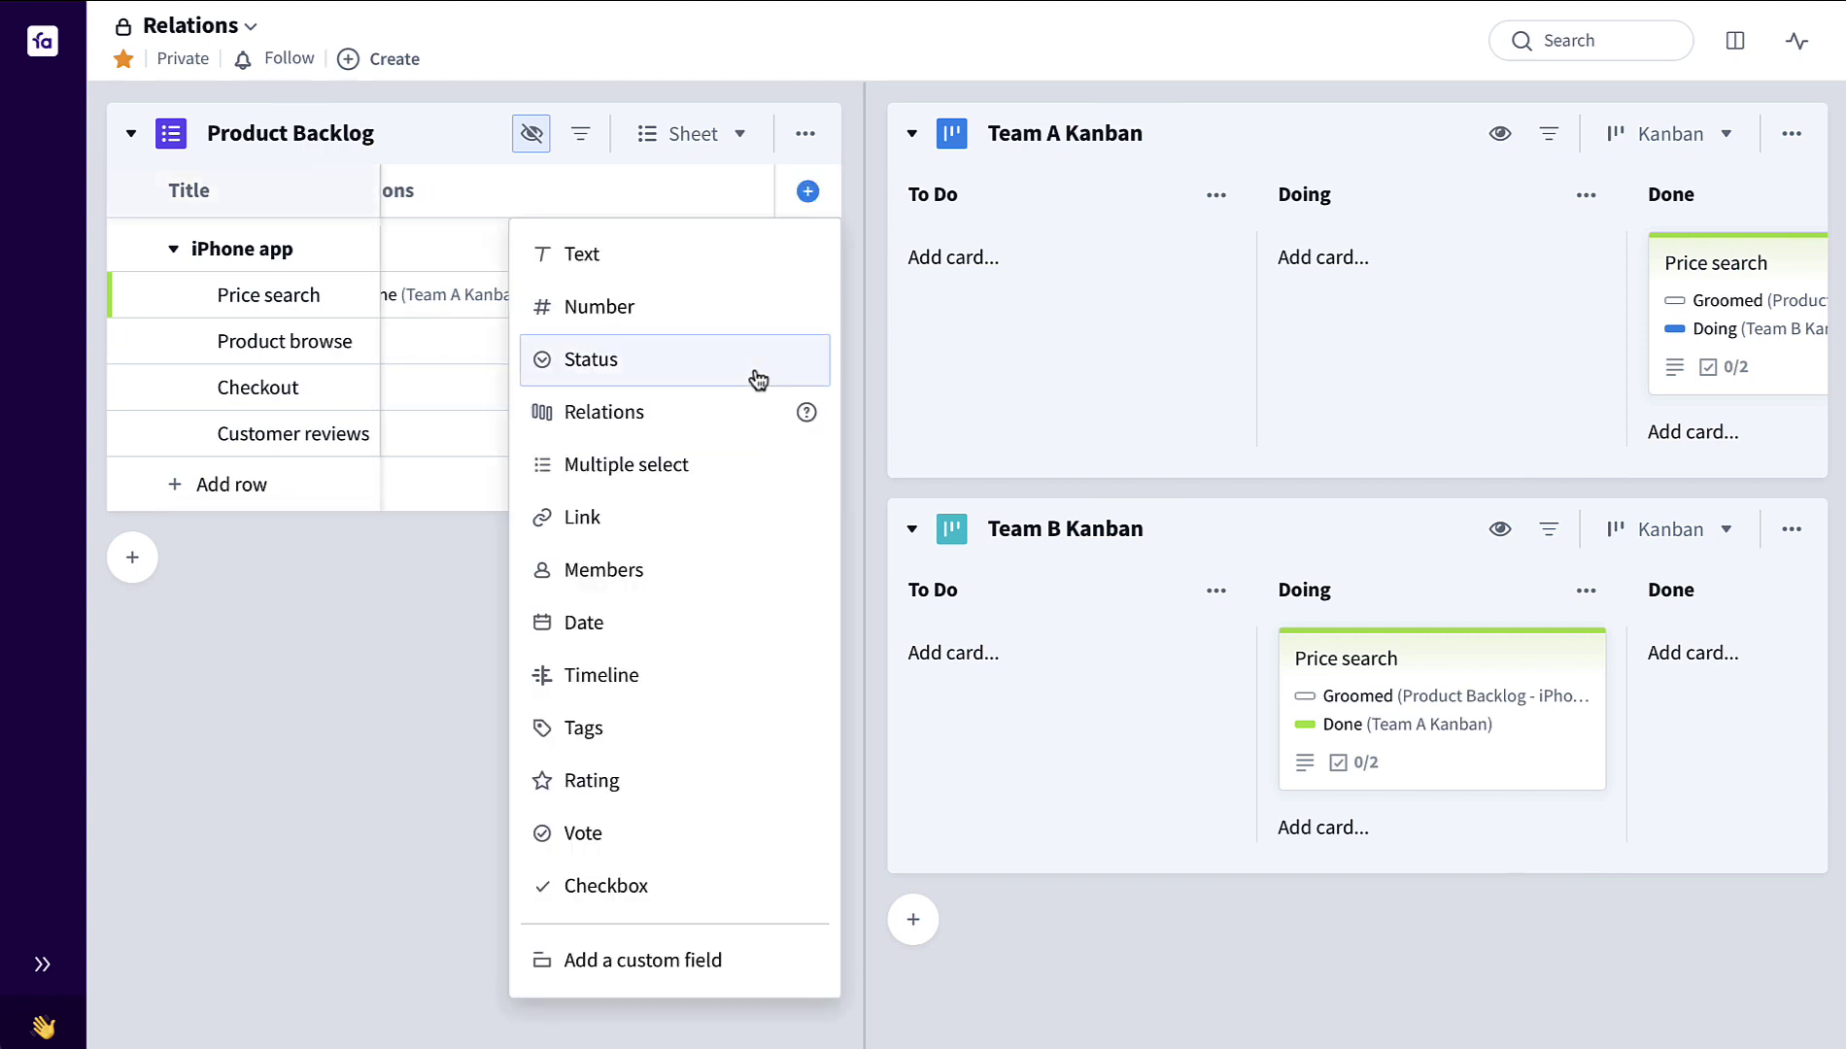
{"action": "left_click", "coordinate": [726, 412]}
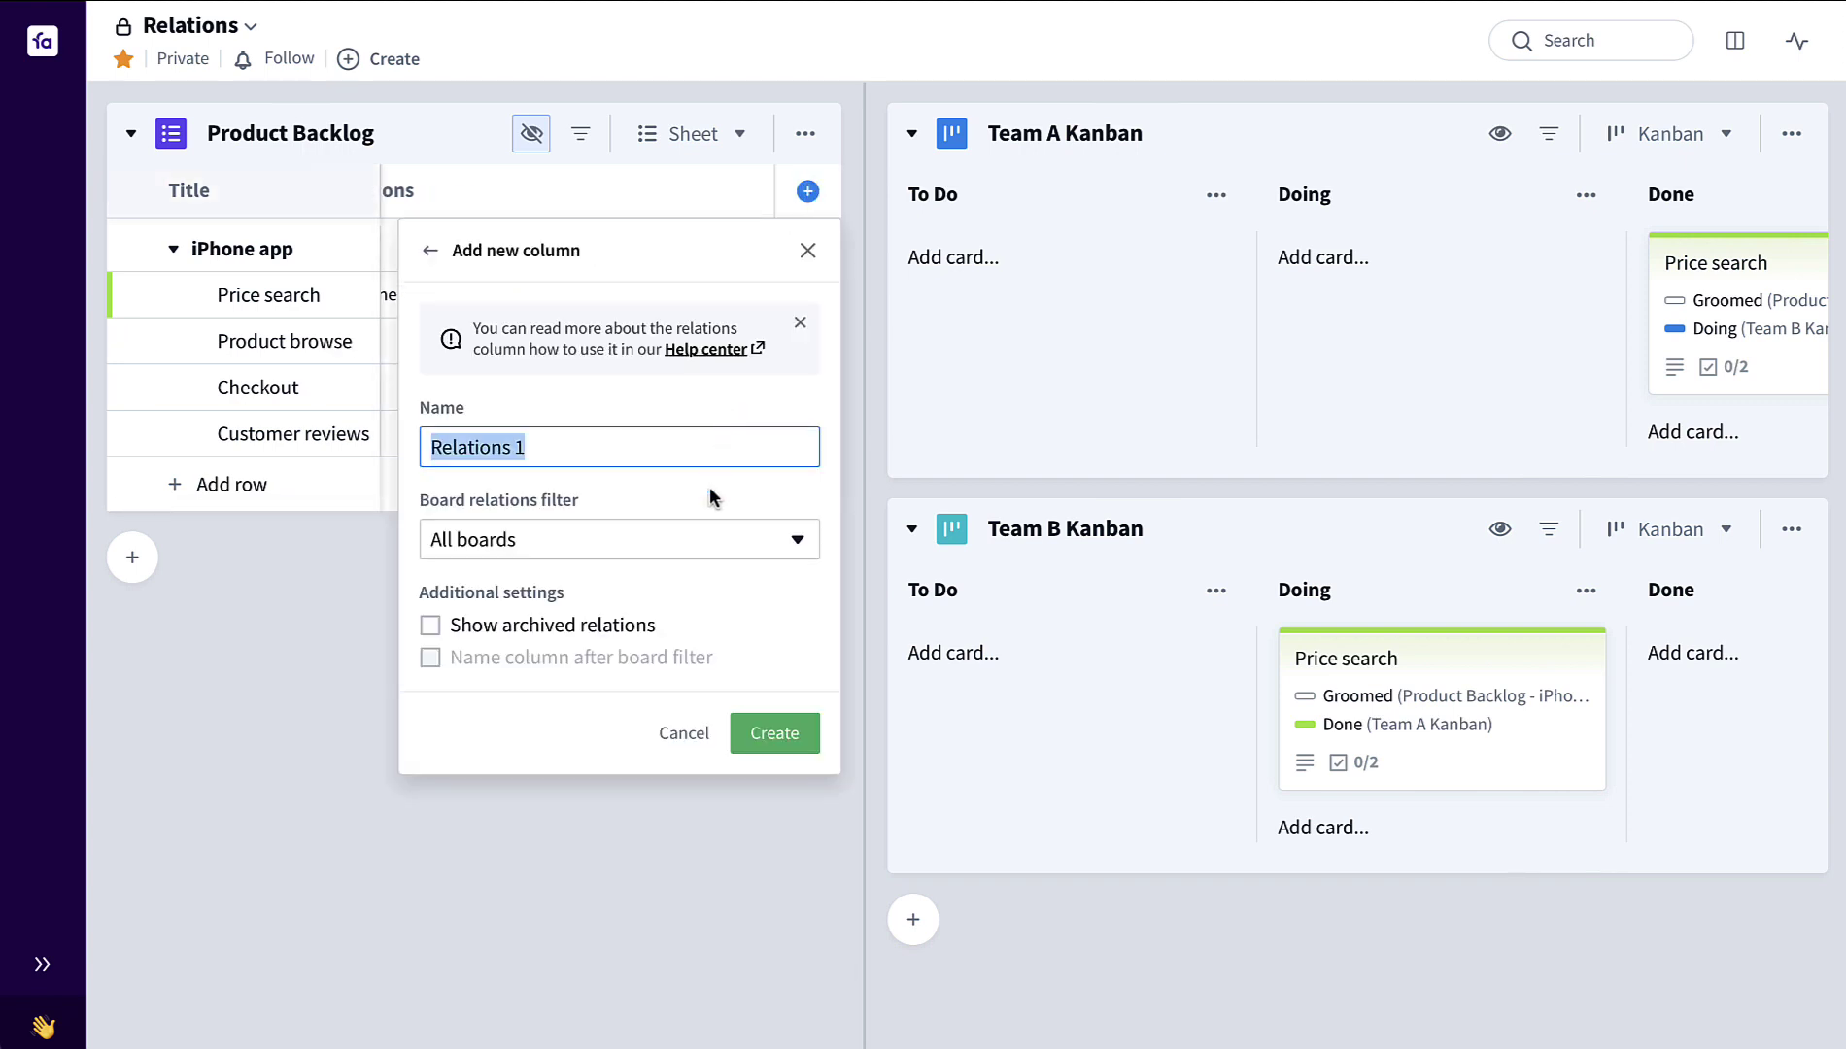
{"action": "left_click", "coordinate": [770, 536]}
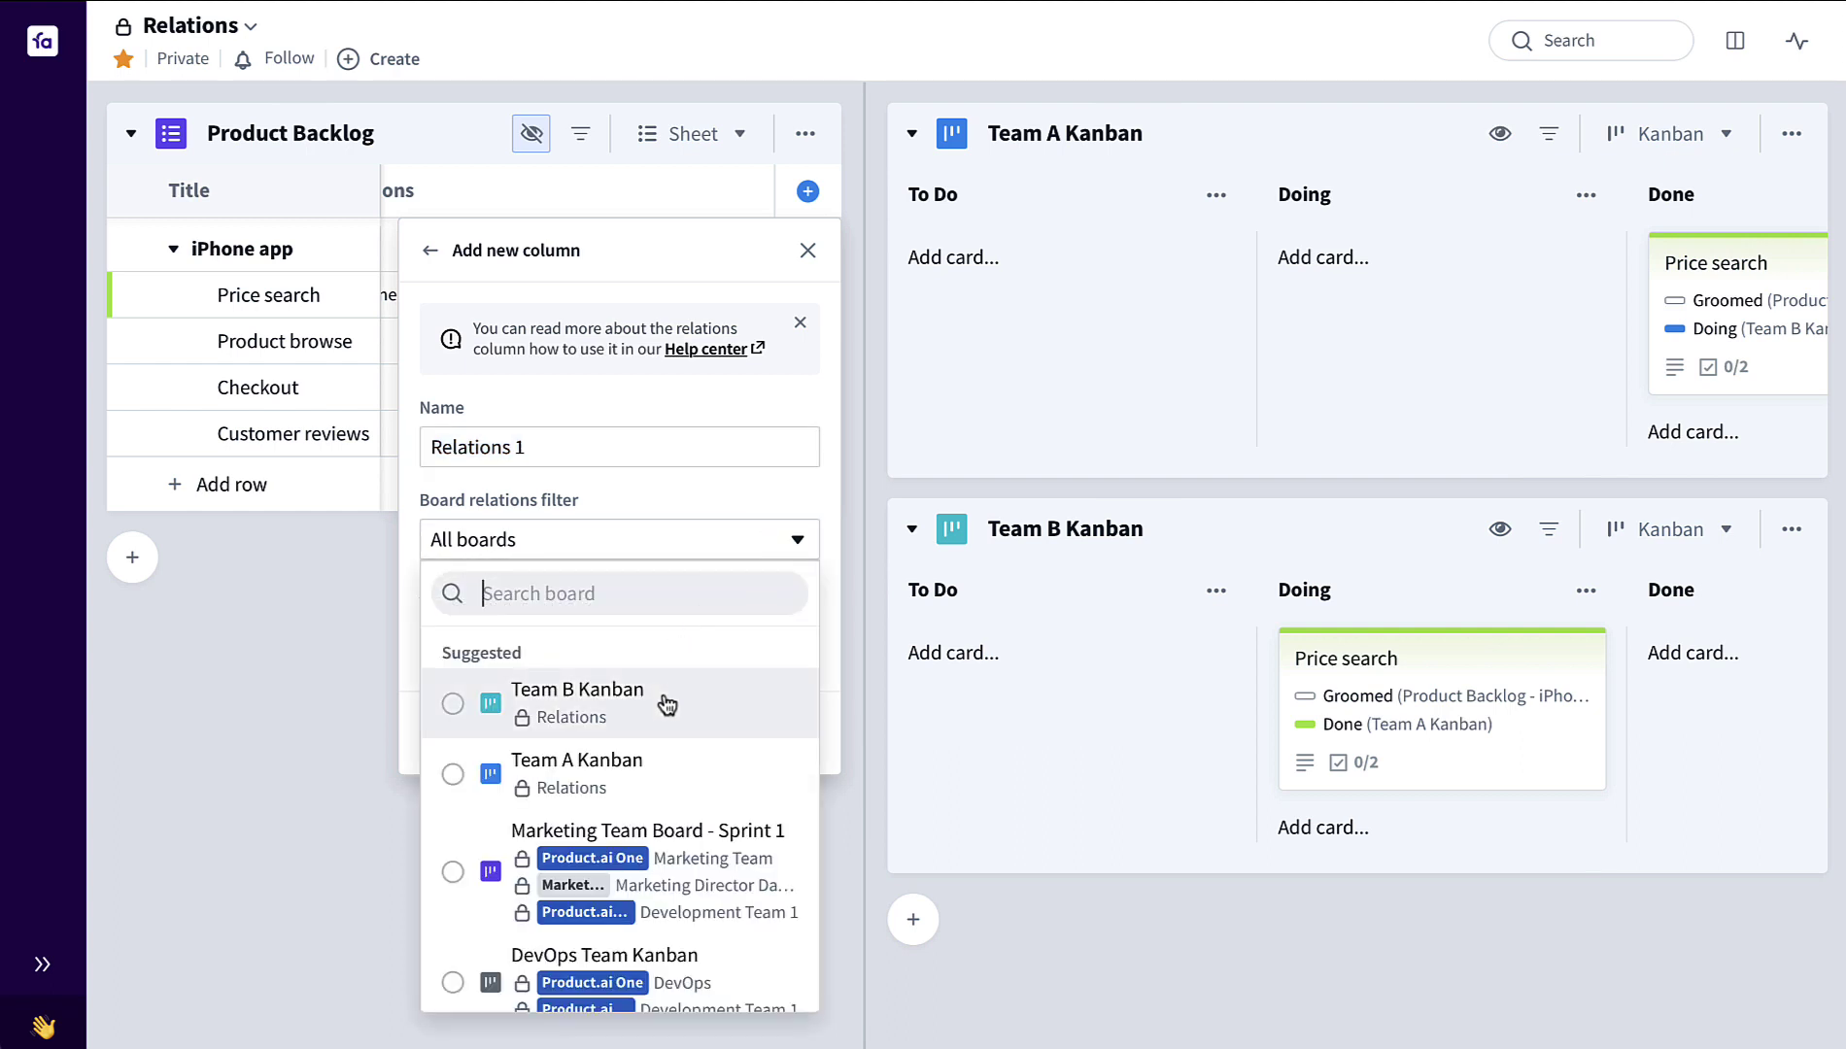
{"action": "left_click", "coordinate": [645, 777]}
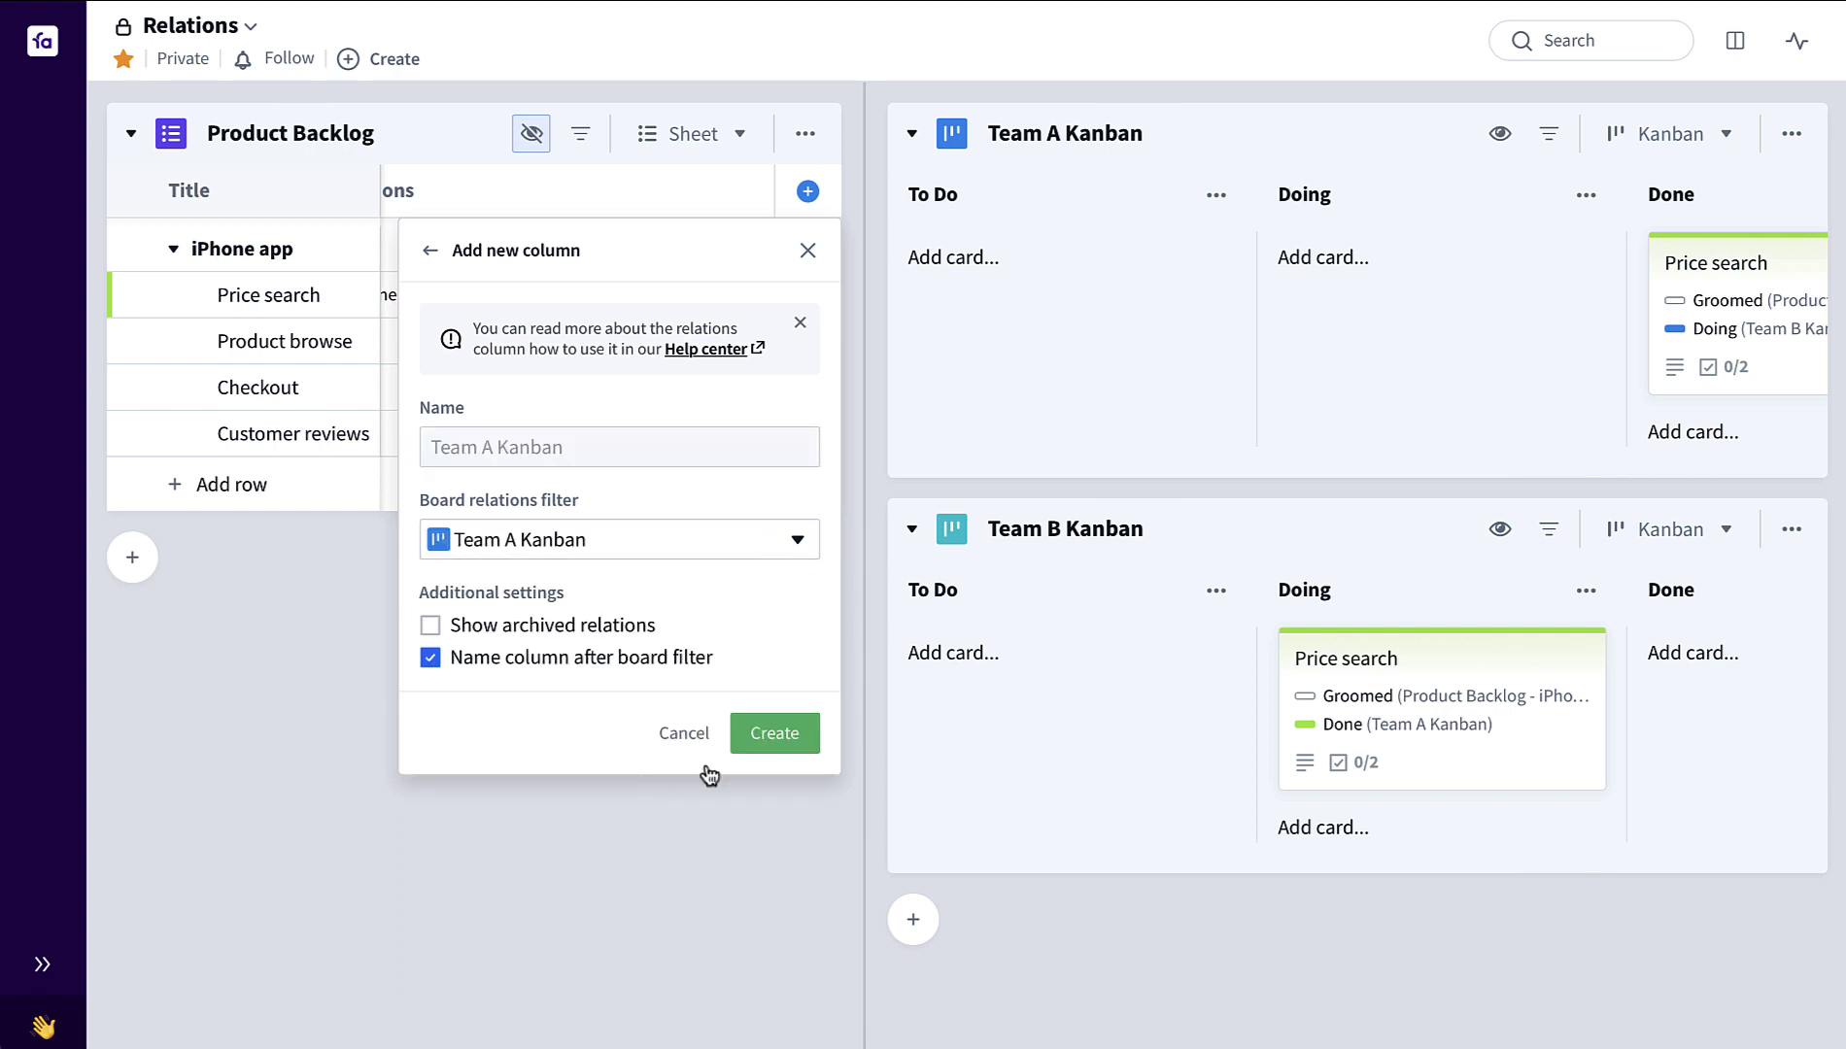
{"action": "left_click", "coordinate": [774, 734]}
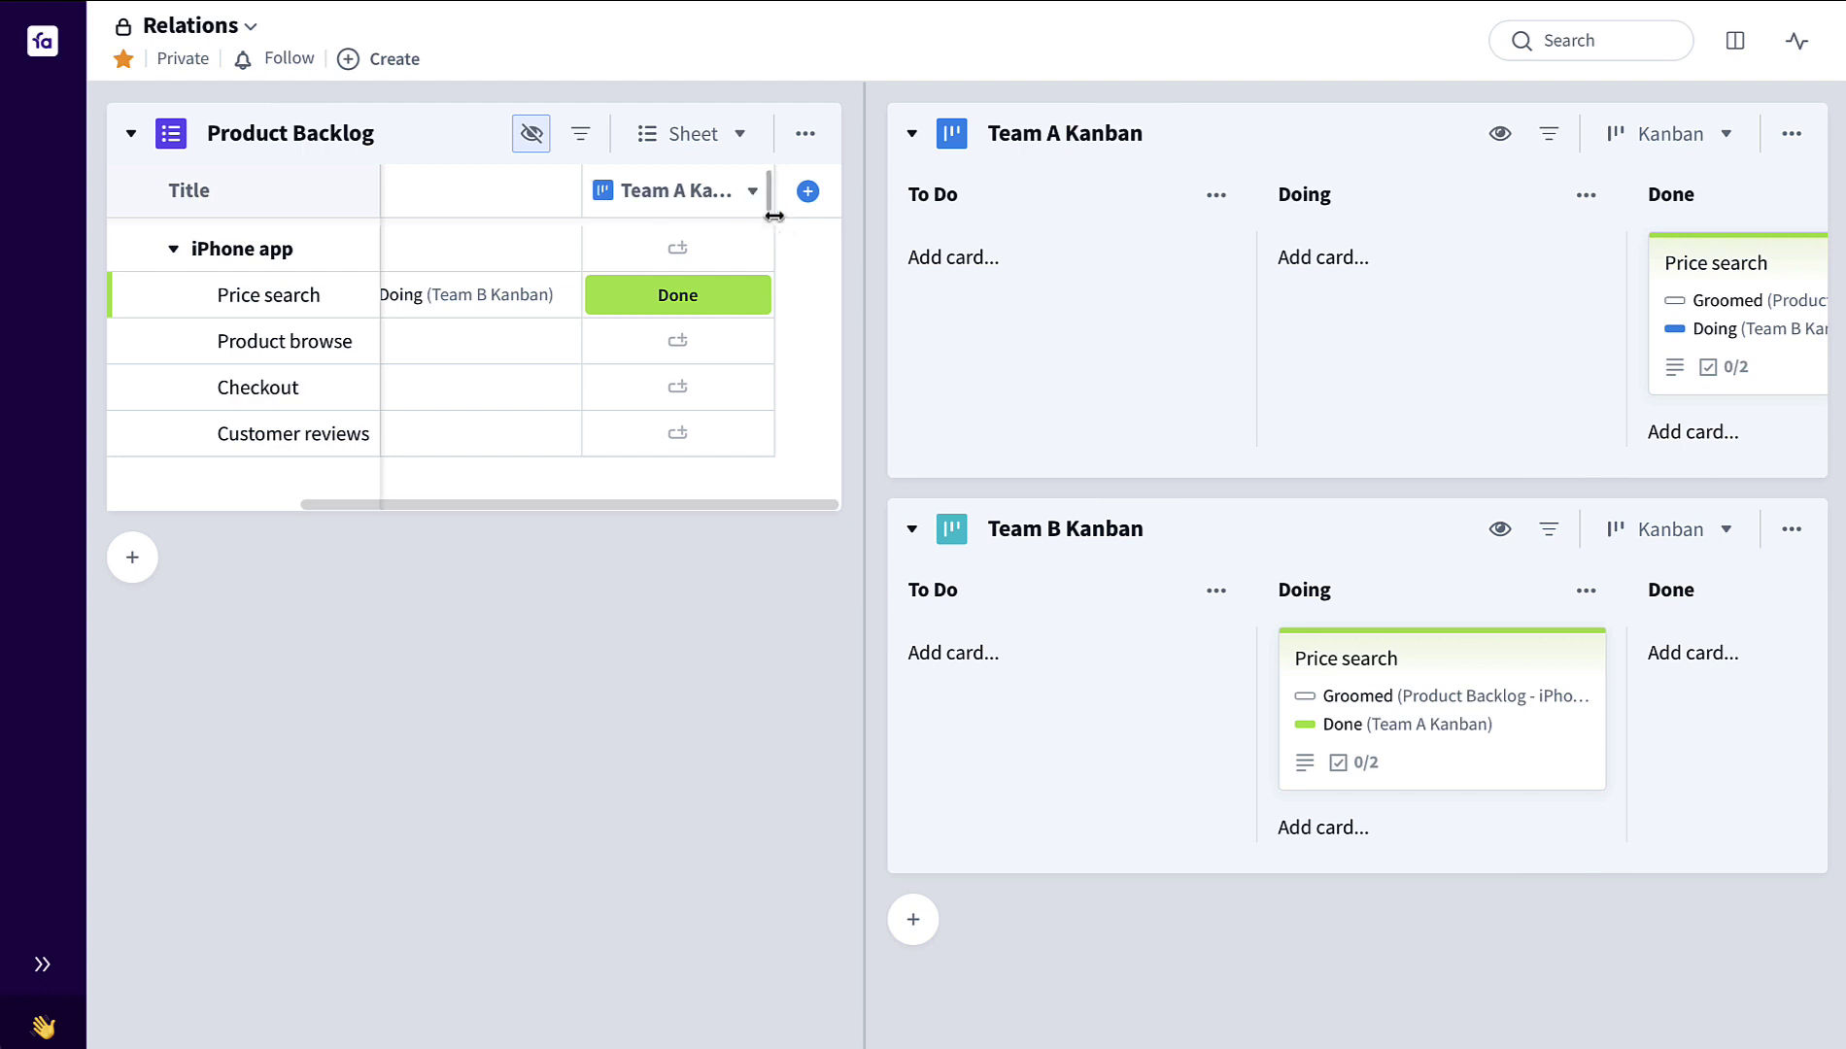
{"action": "left_click_drag", "start_coordinate": [774, 190], "coordinate": [834, 205]}
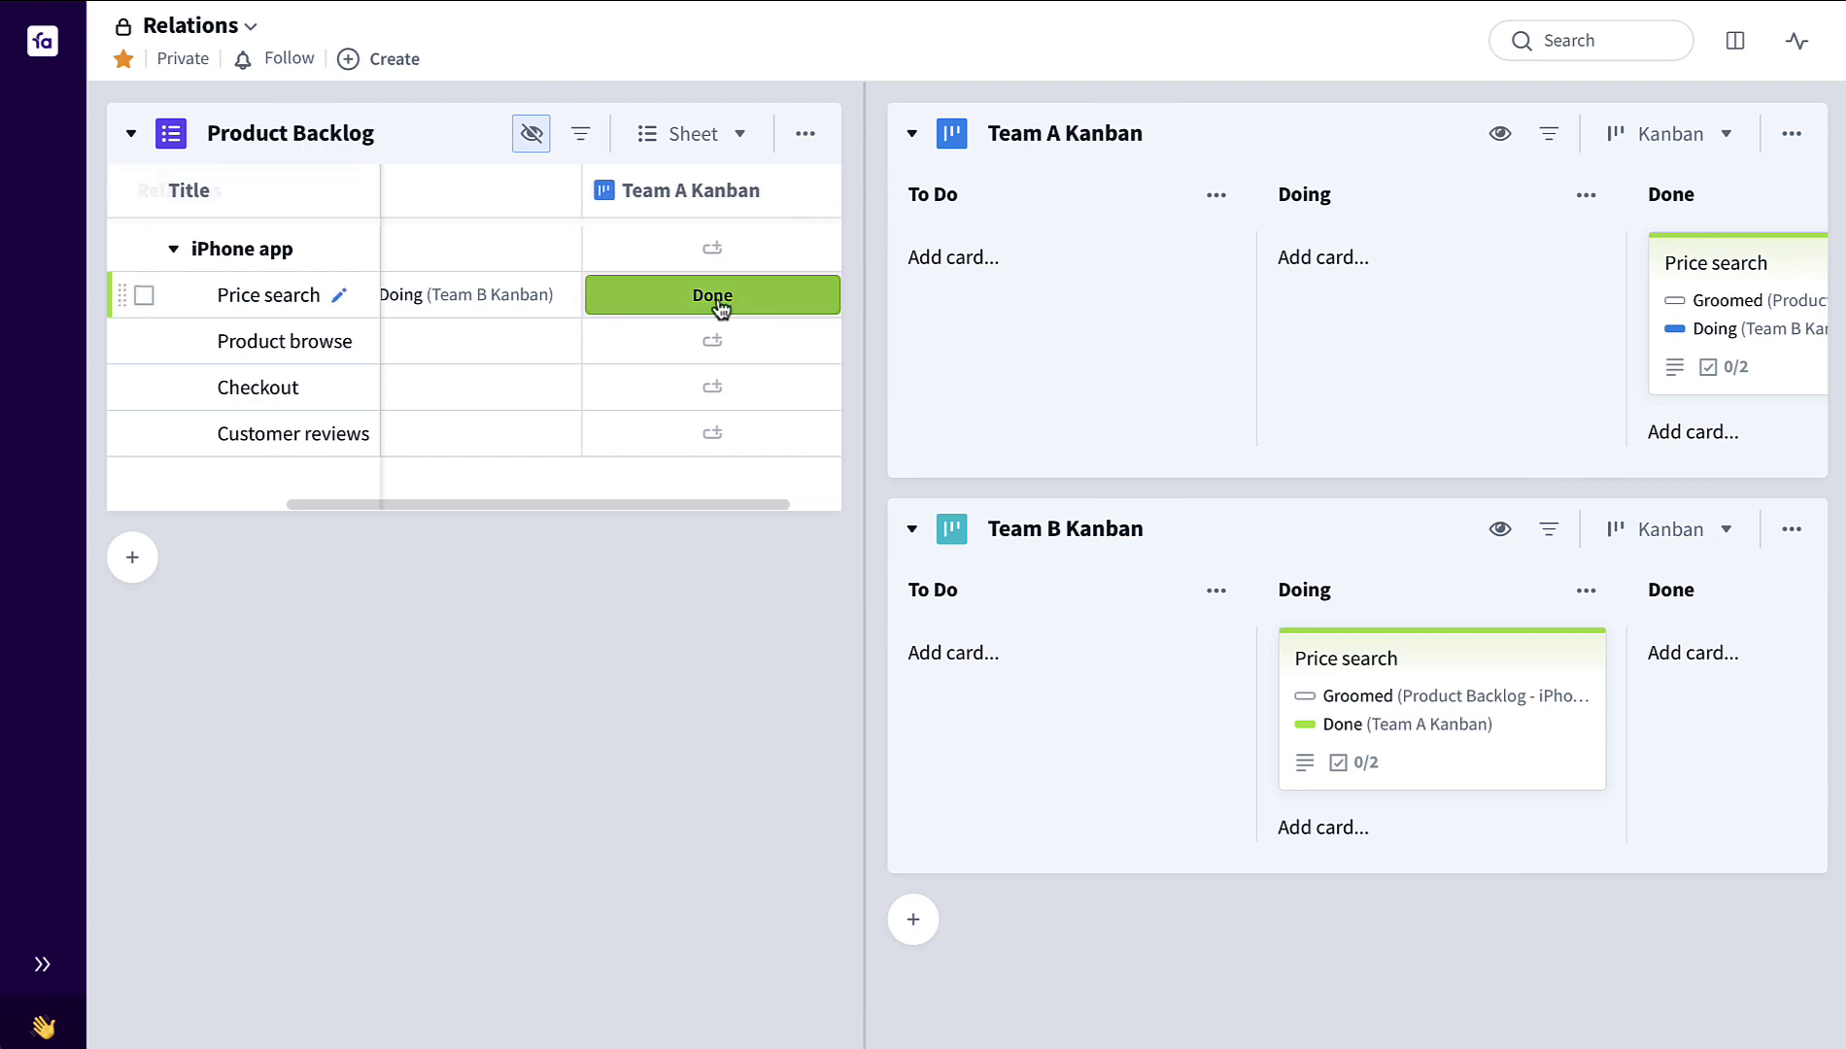
Step: Add another relations column to the Product Backlog, filtered to and named after Team B Kanban
{"action": "scroll", "coordinate": [713, 307], "scroll_direction": "right", "scroll_amount": 2}
{"action": "left_click", "coordinate": [808, 195]}
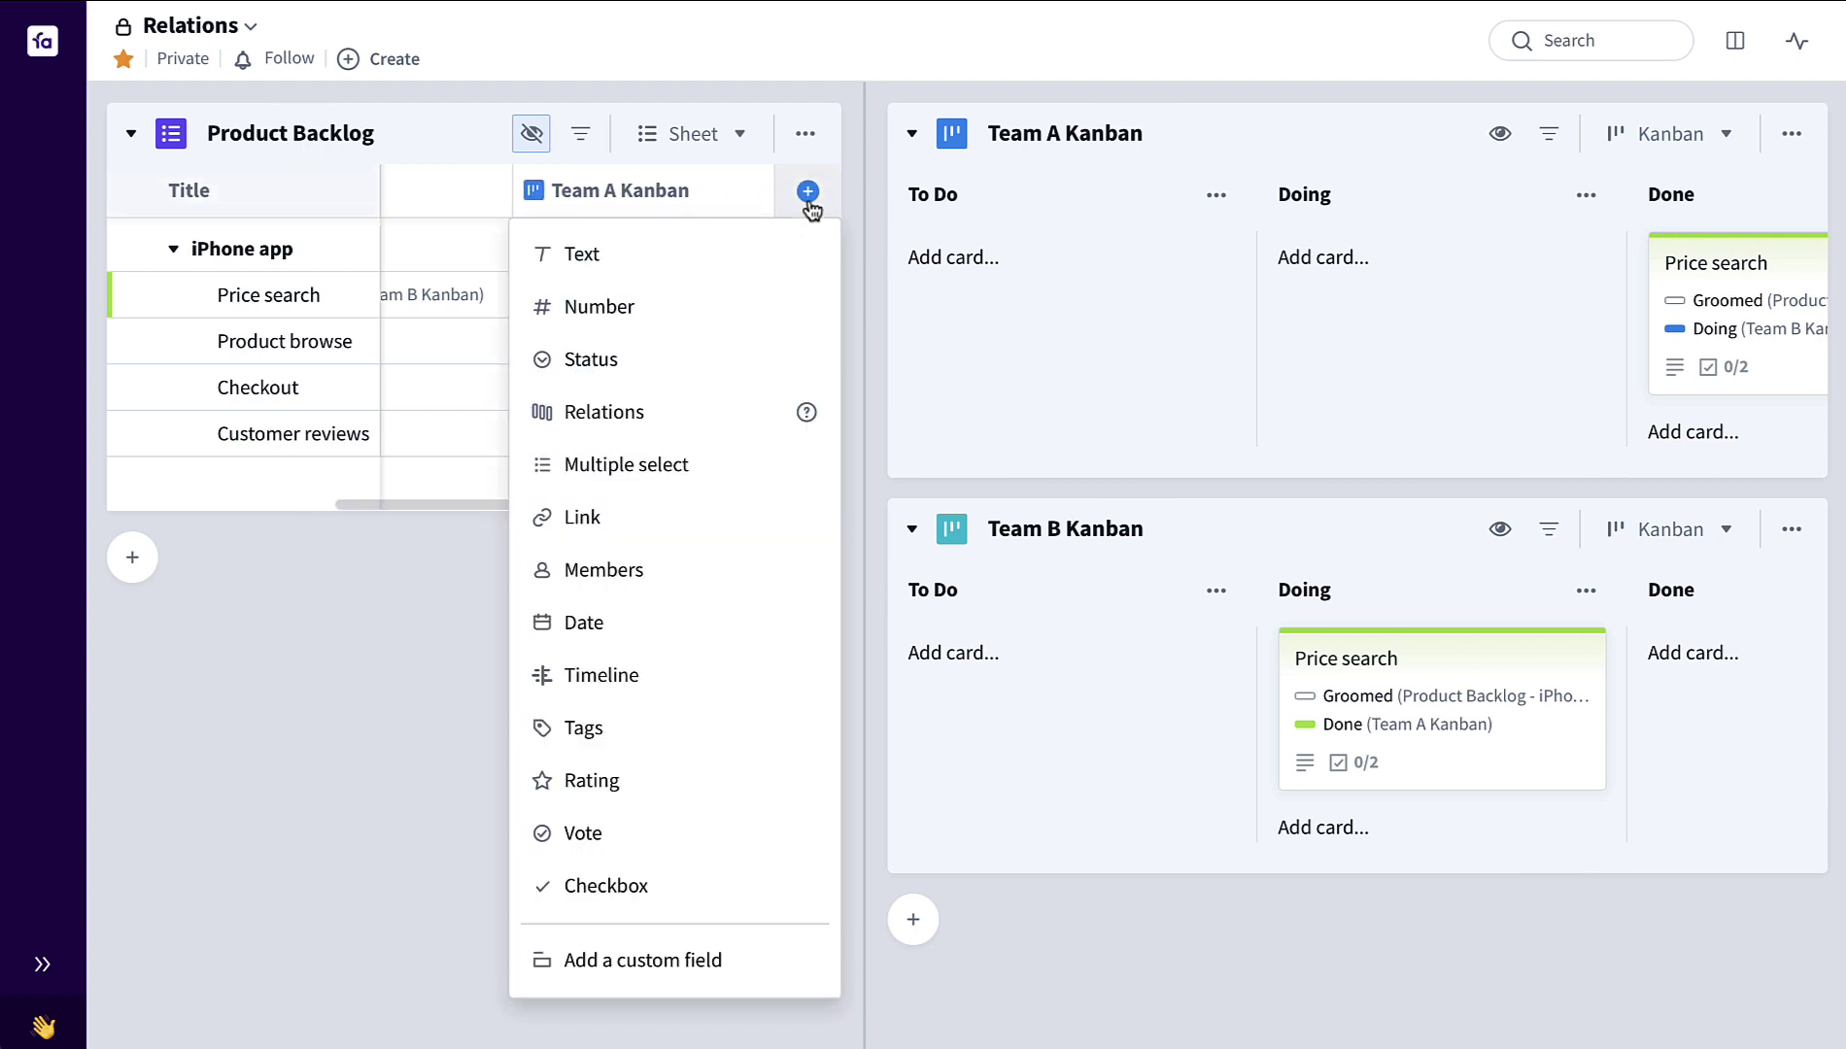
{"action": "left_click", "coordinate": [742, 412]}
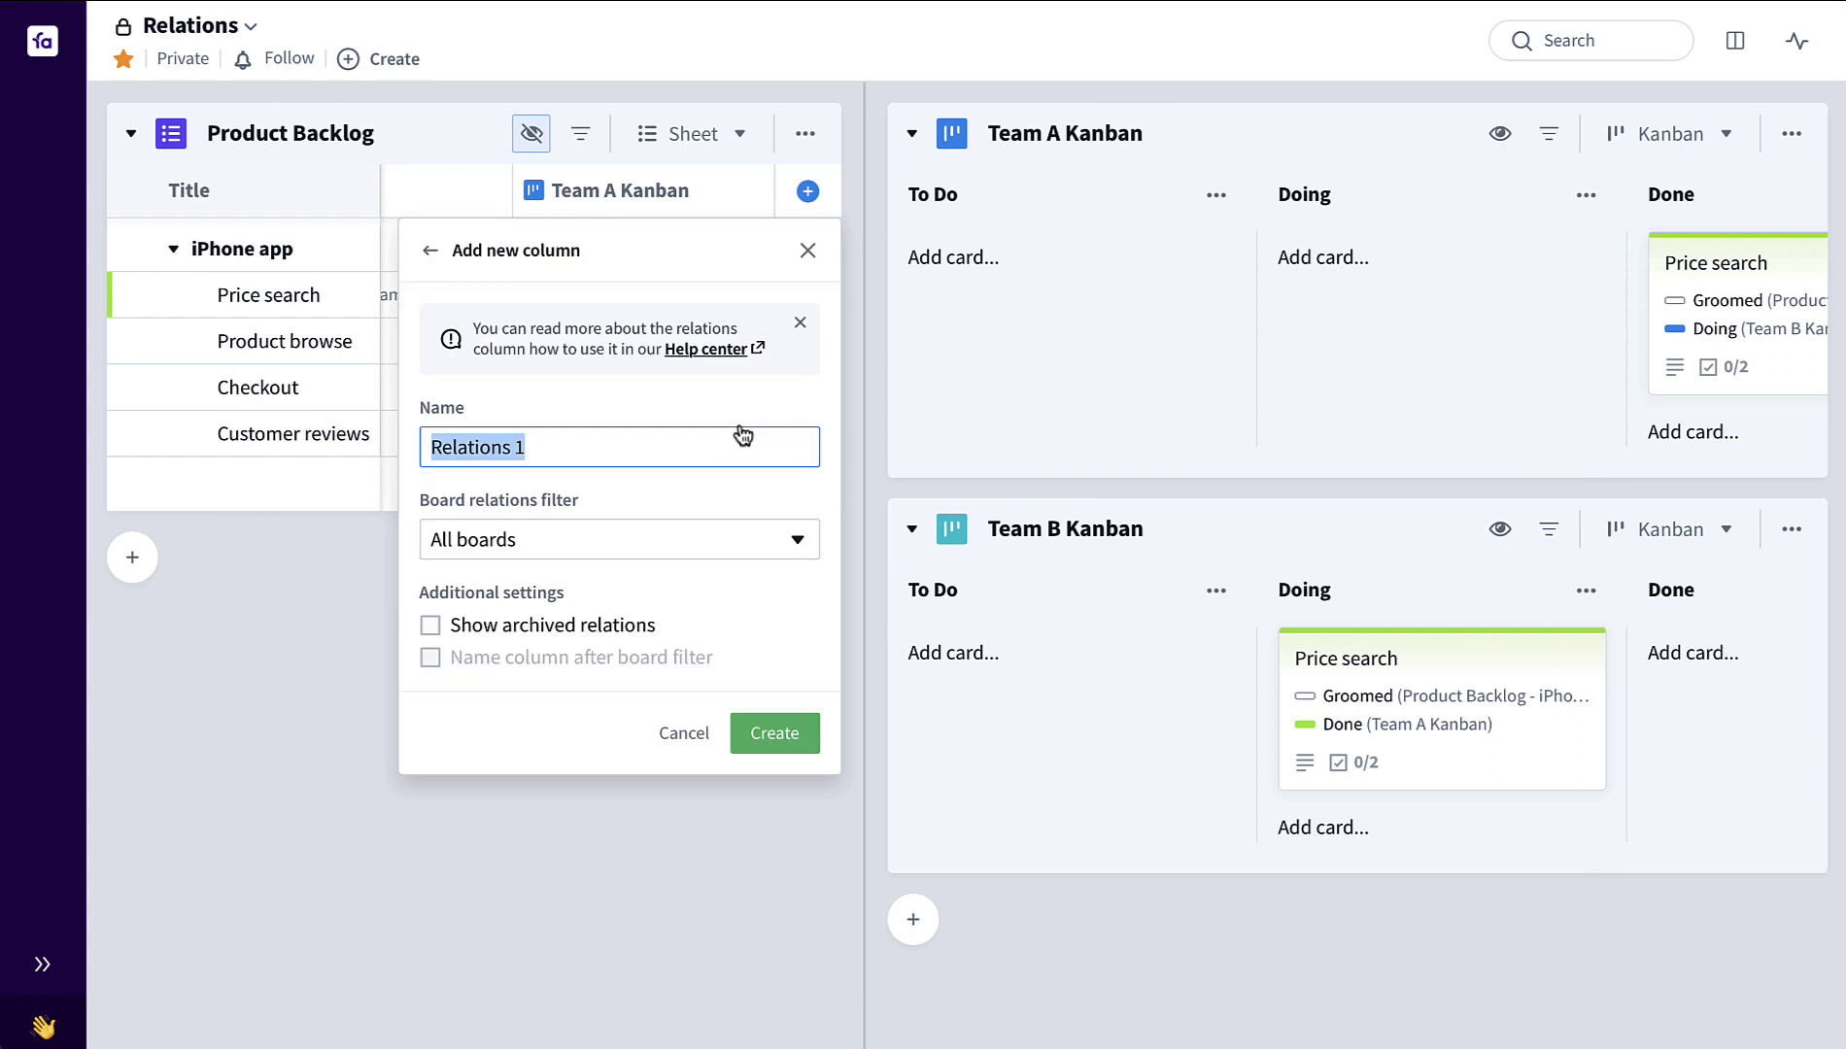
{"action": "left_click", "coordinate": [743, 539]}
{"action": "left_click", "coordinate": [596, 759]}
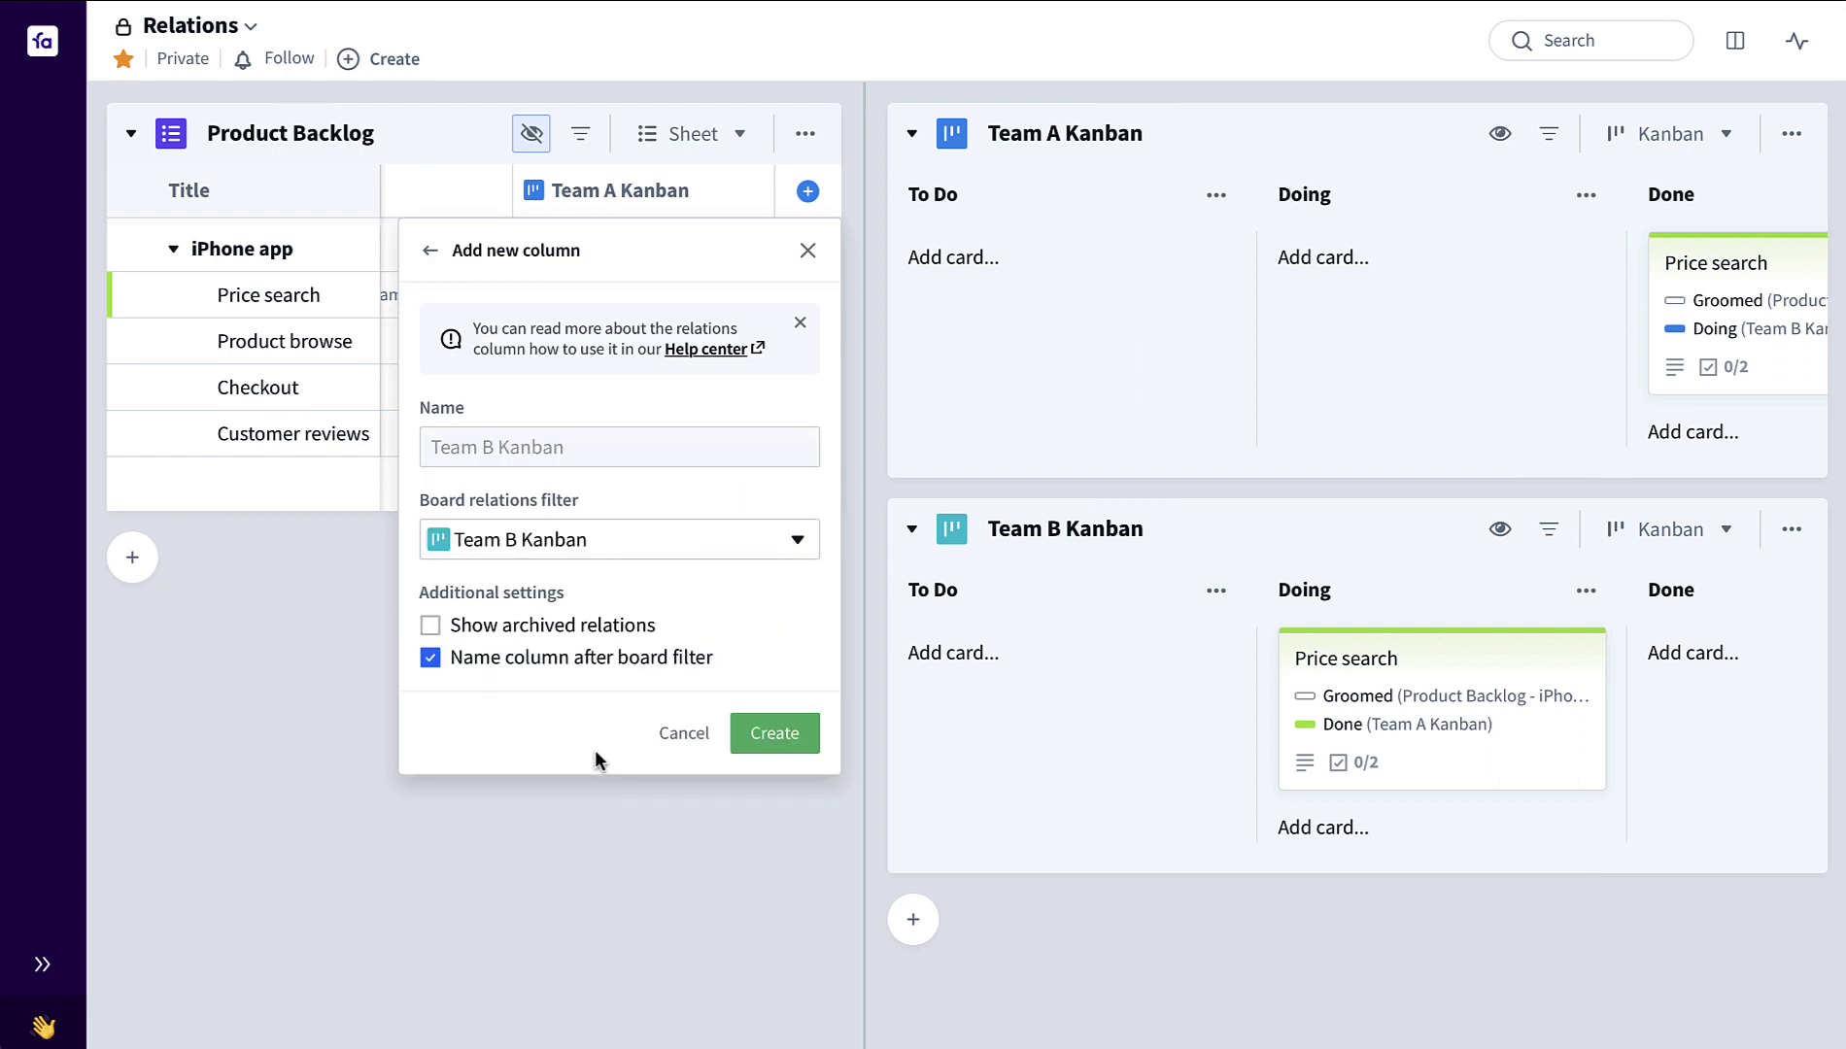
{"action": "left_click", "coordinate": [745, 731]}
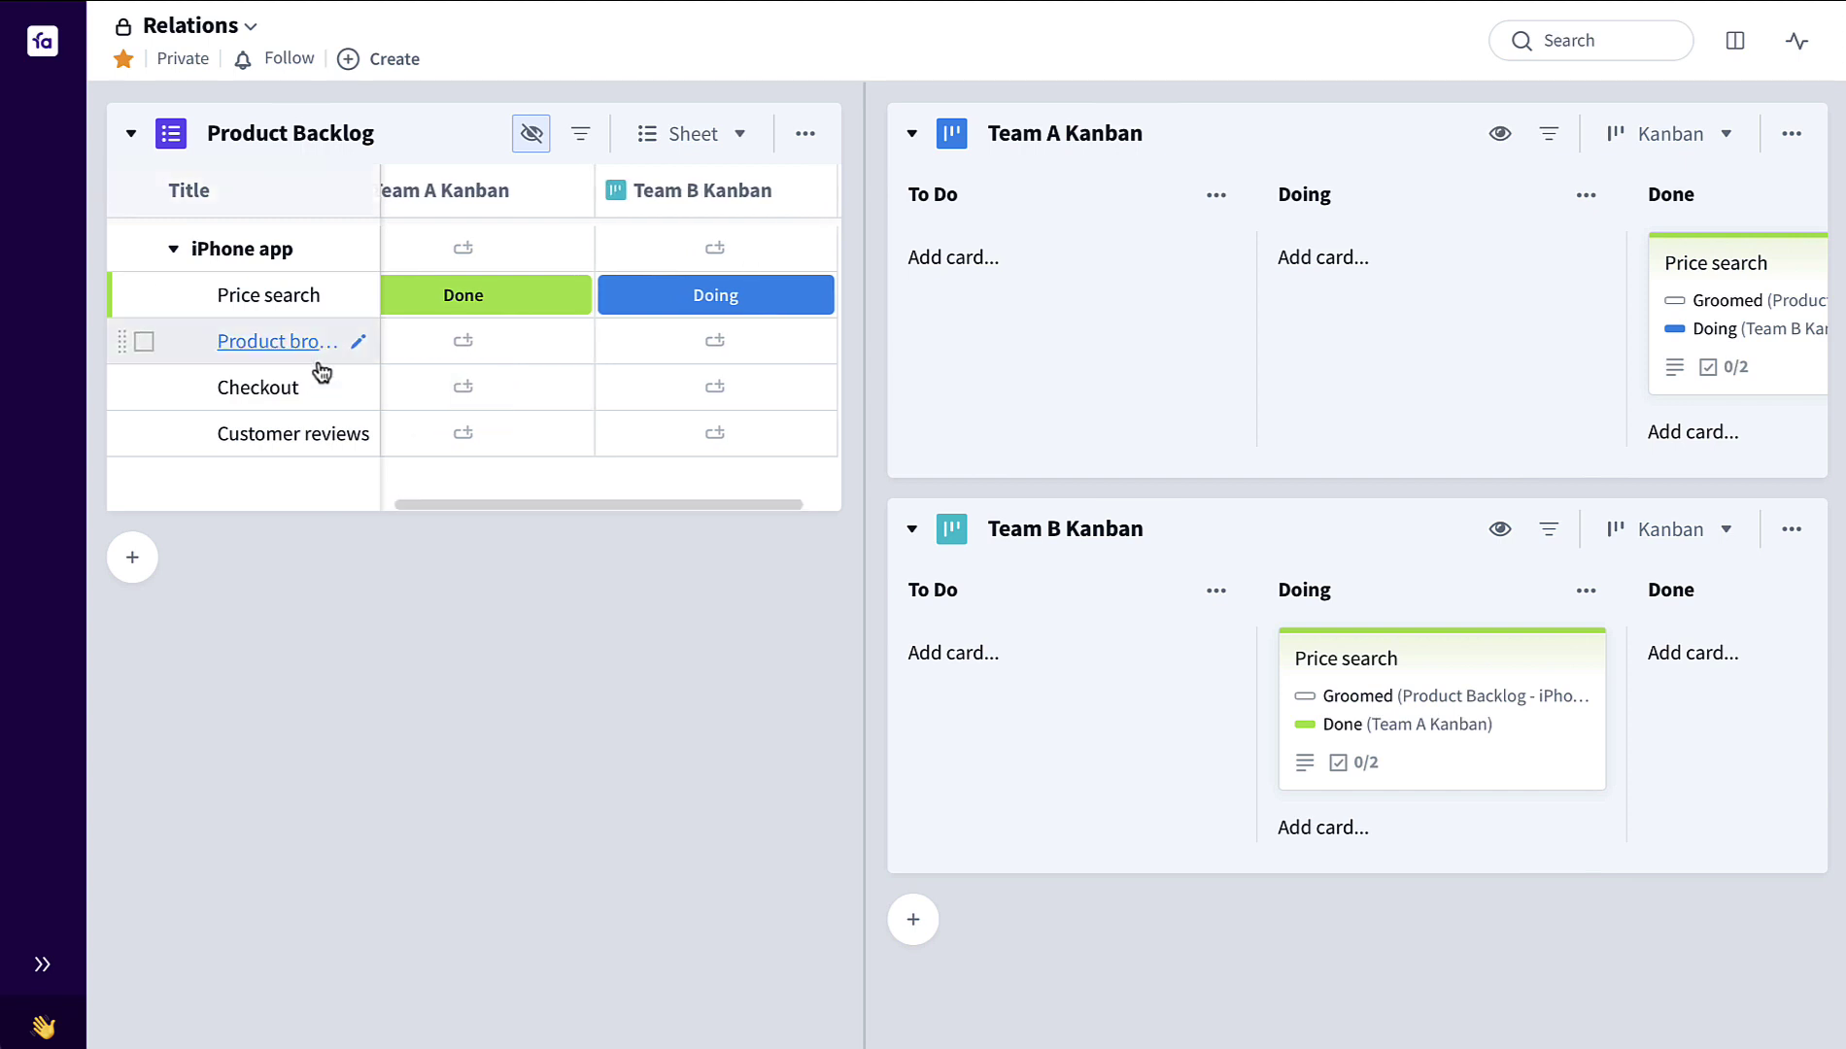
Step: Add Product browse to Team A Kanban and Checkout to Team B Kanban, moving both cards from To Do to Doing
{"action": "left_click_drag", "start_coordinate": [118, 344], "coordinate": [964, 321]}
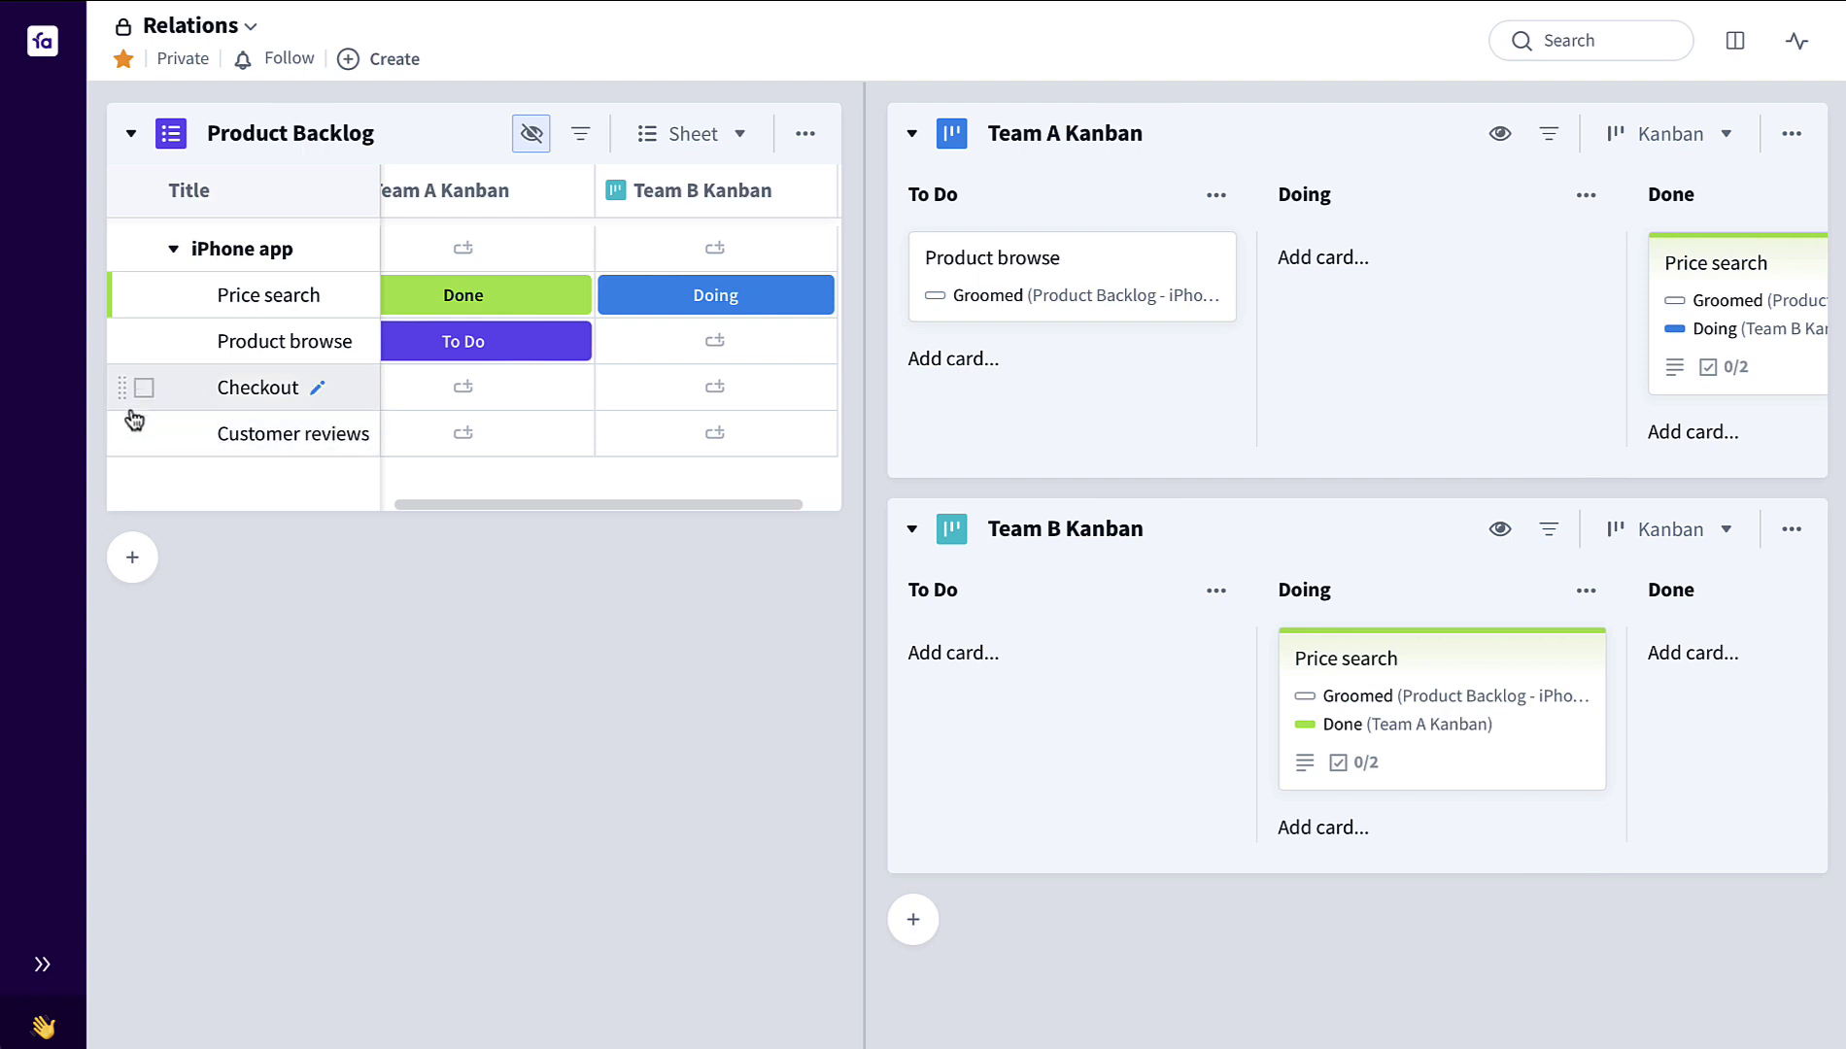
{"action": "left_click_drag", "start_coordinate": [120, 389], "coordinate": [1036, 697]}
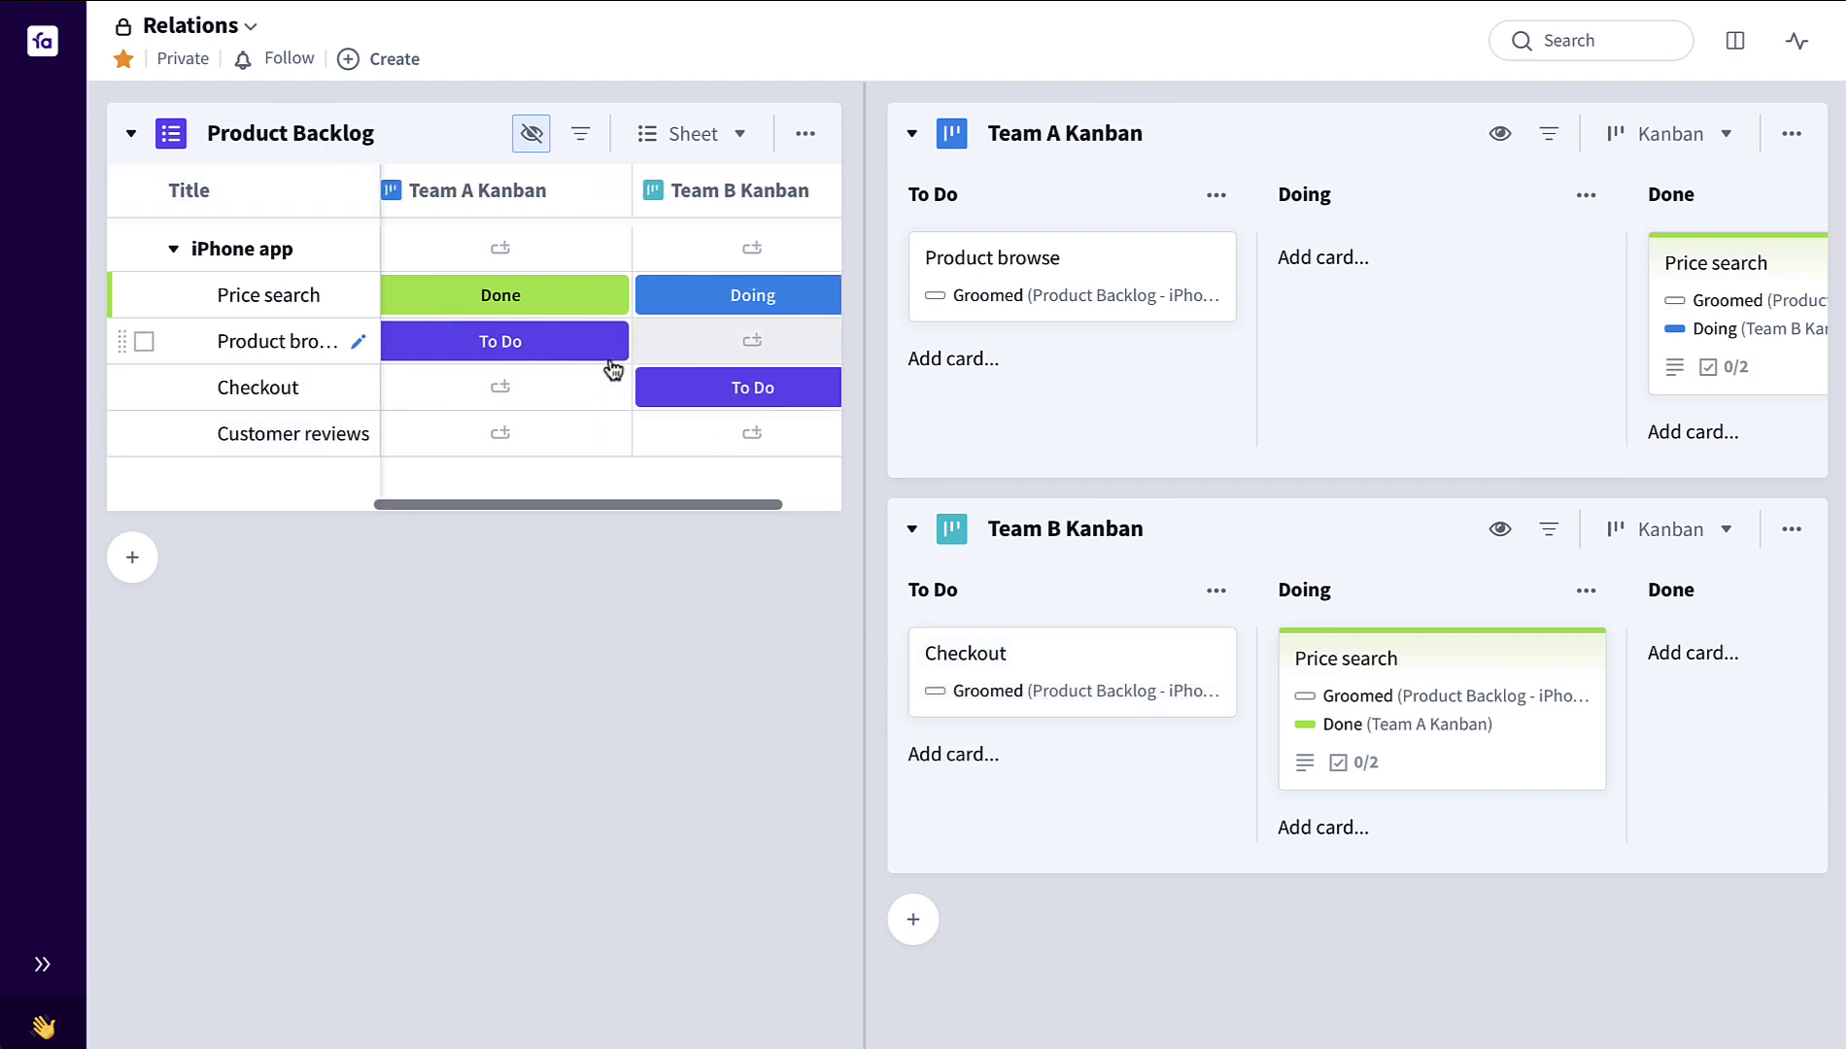
{"action": "left_click_drag", "start_coordinate": [1017, 322], "coordinate": [1305, 313]}
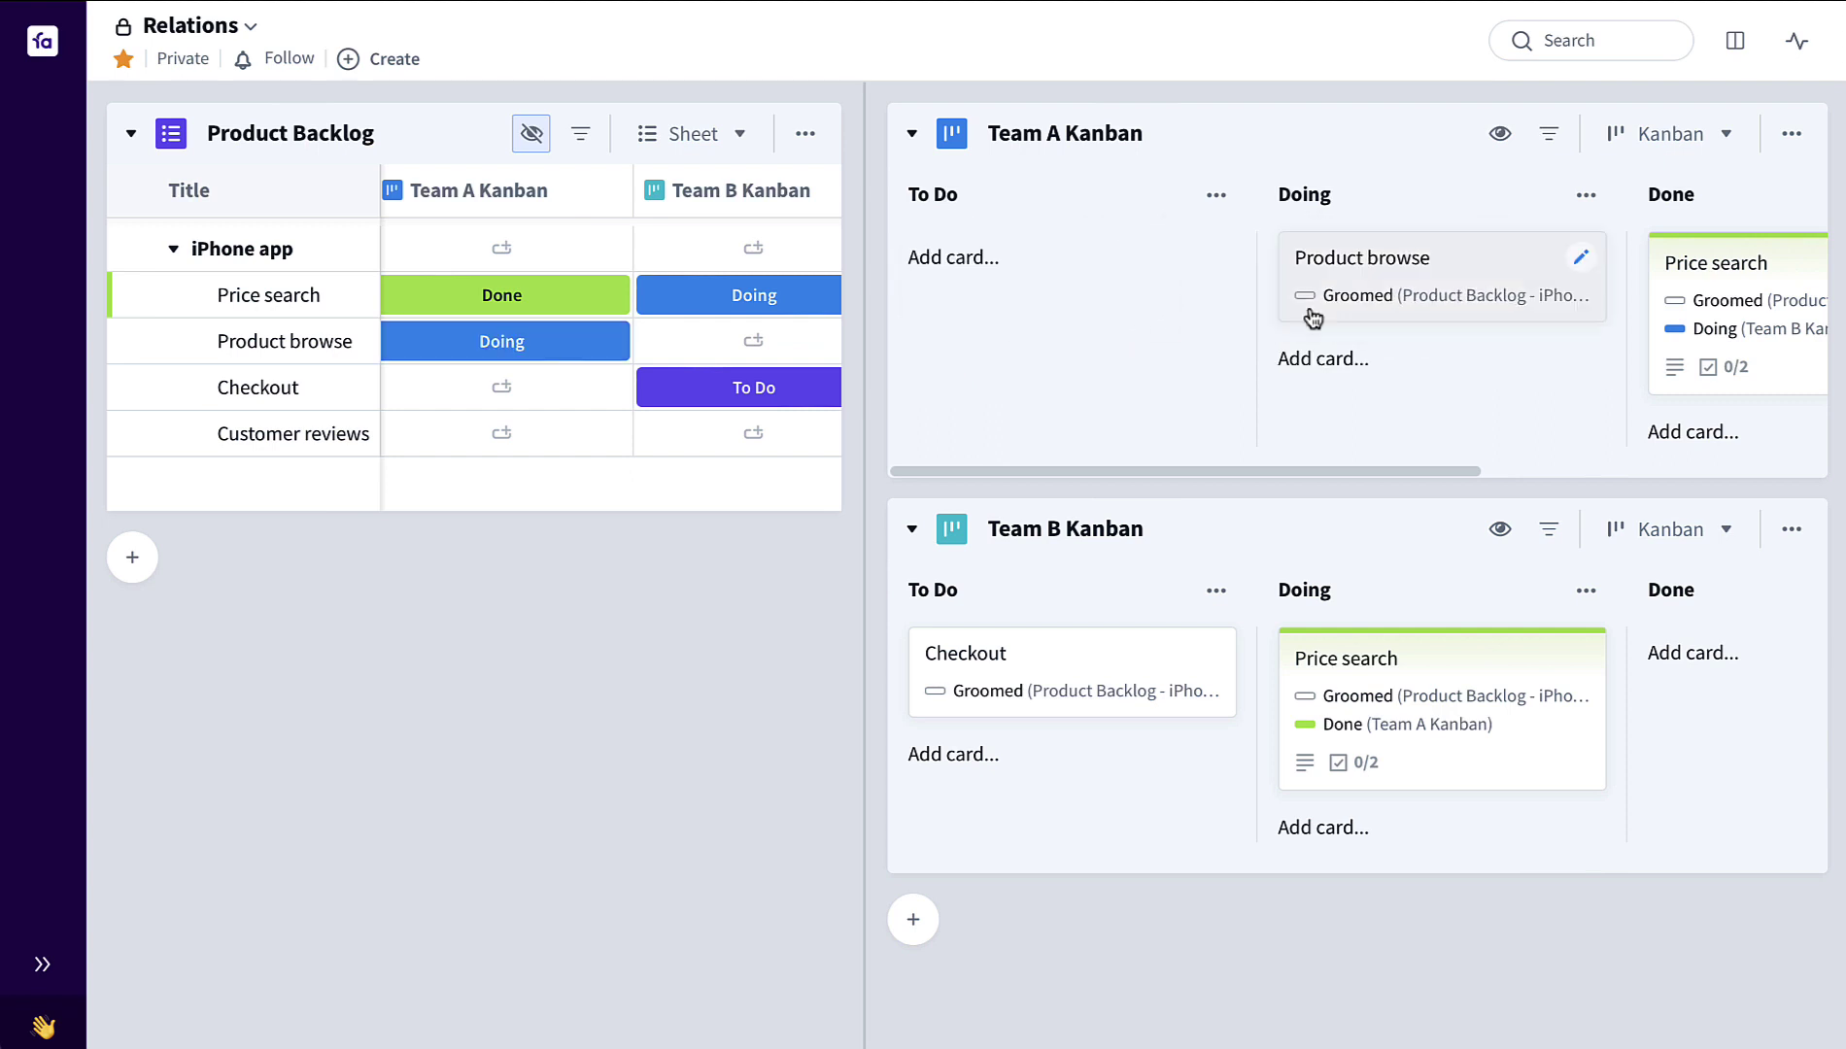
{"action": "left_click_drag", "start_coordinate": [1133, 668], "coordinate": [1400, 658]}
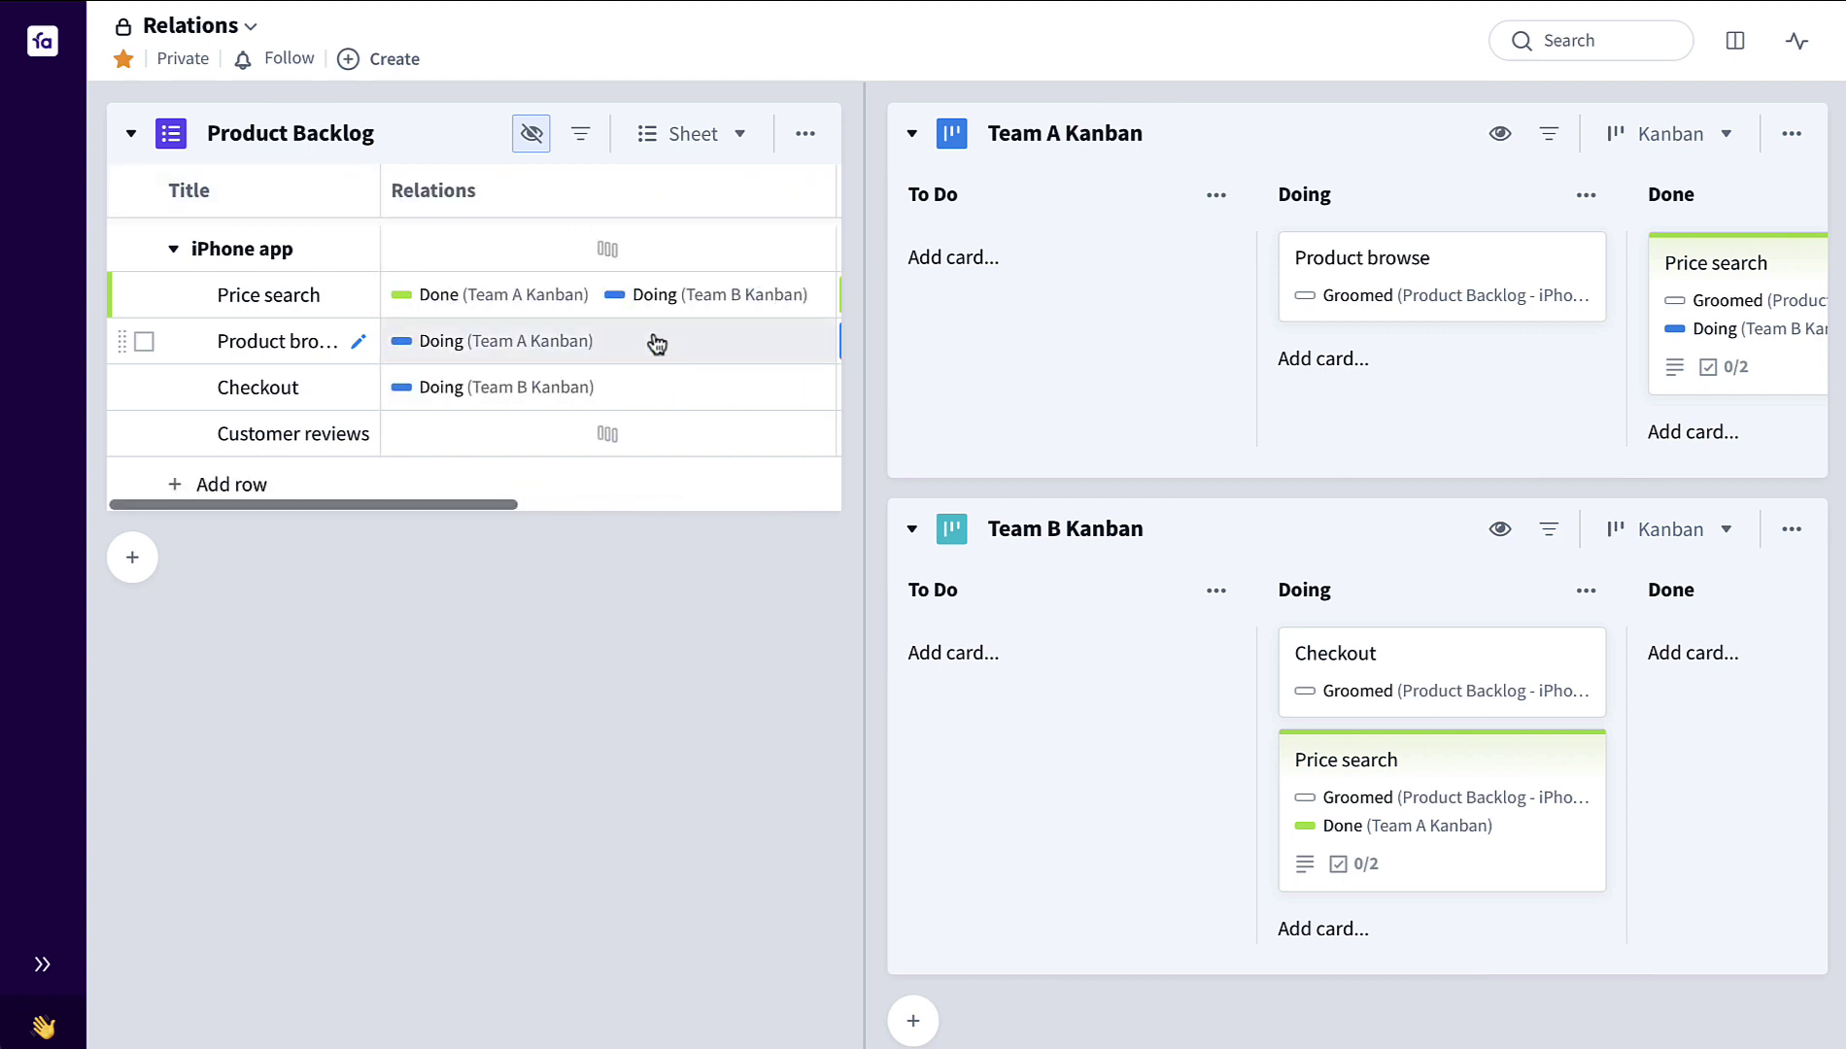
Step: Review the board relations of Price search in its Relations cell and in the card details
{"action": "left_click", "coordinate": [601, 315]}
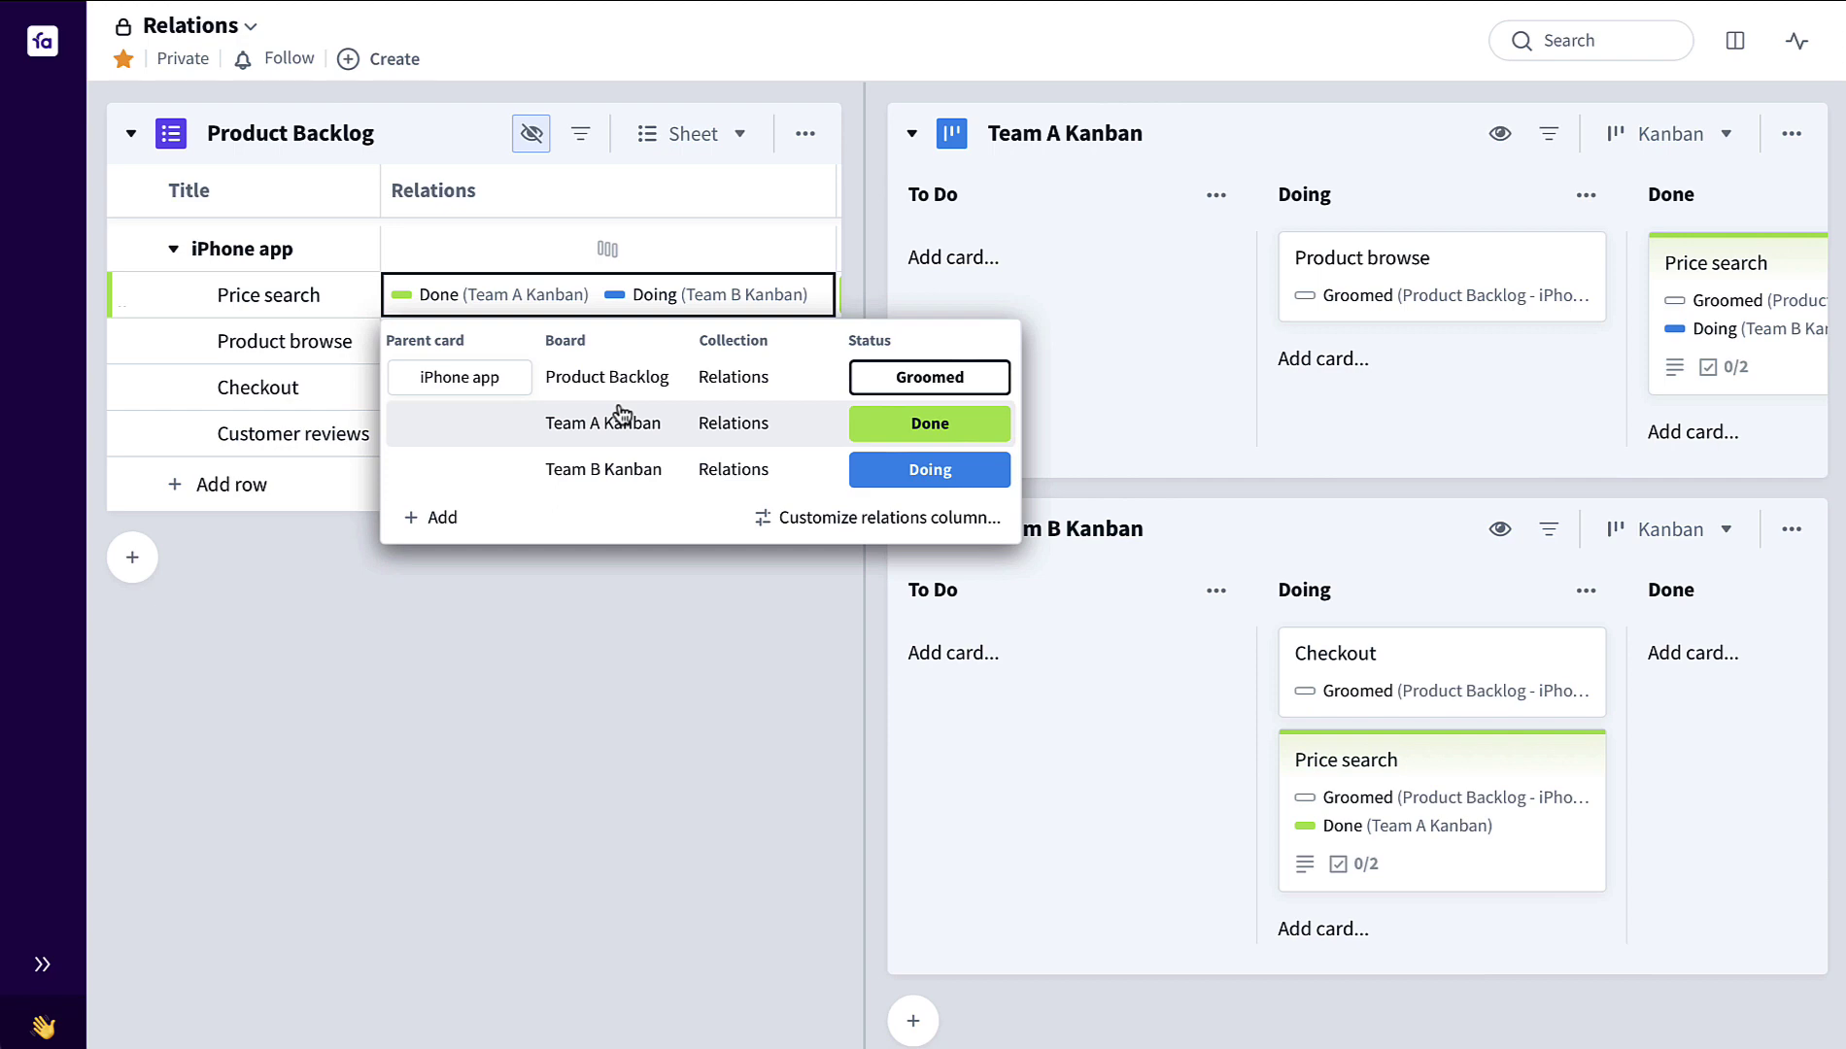
{"action": "left_click", "coordinate": [221, 298]}
{"action": "left_click", "coordinate": [226, 296]}
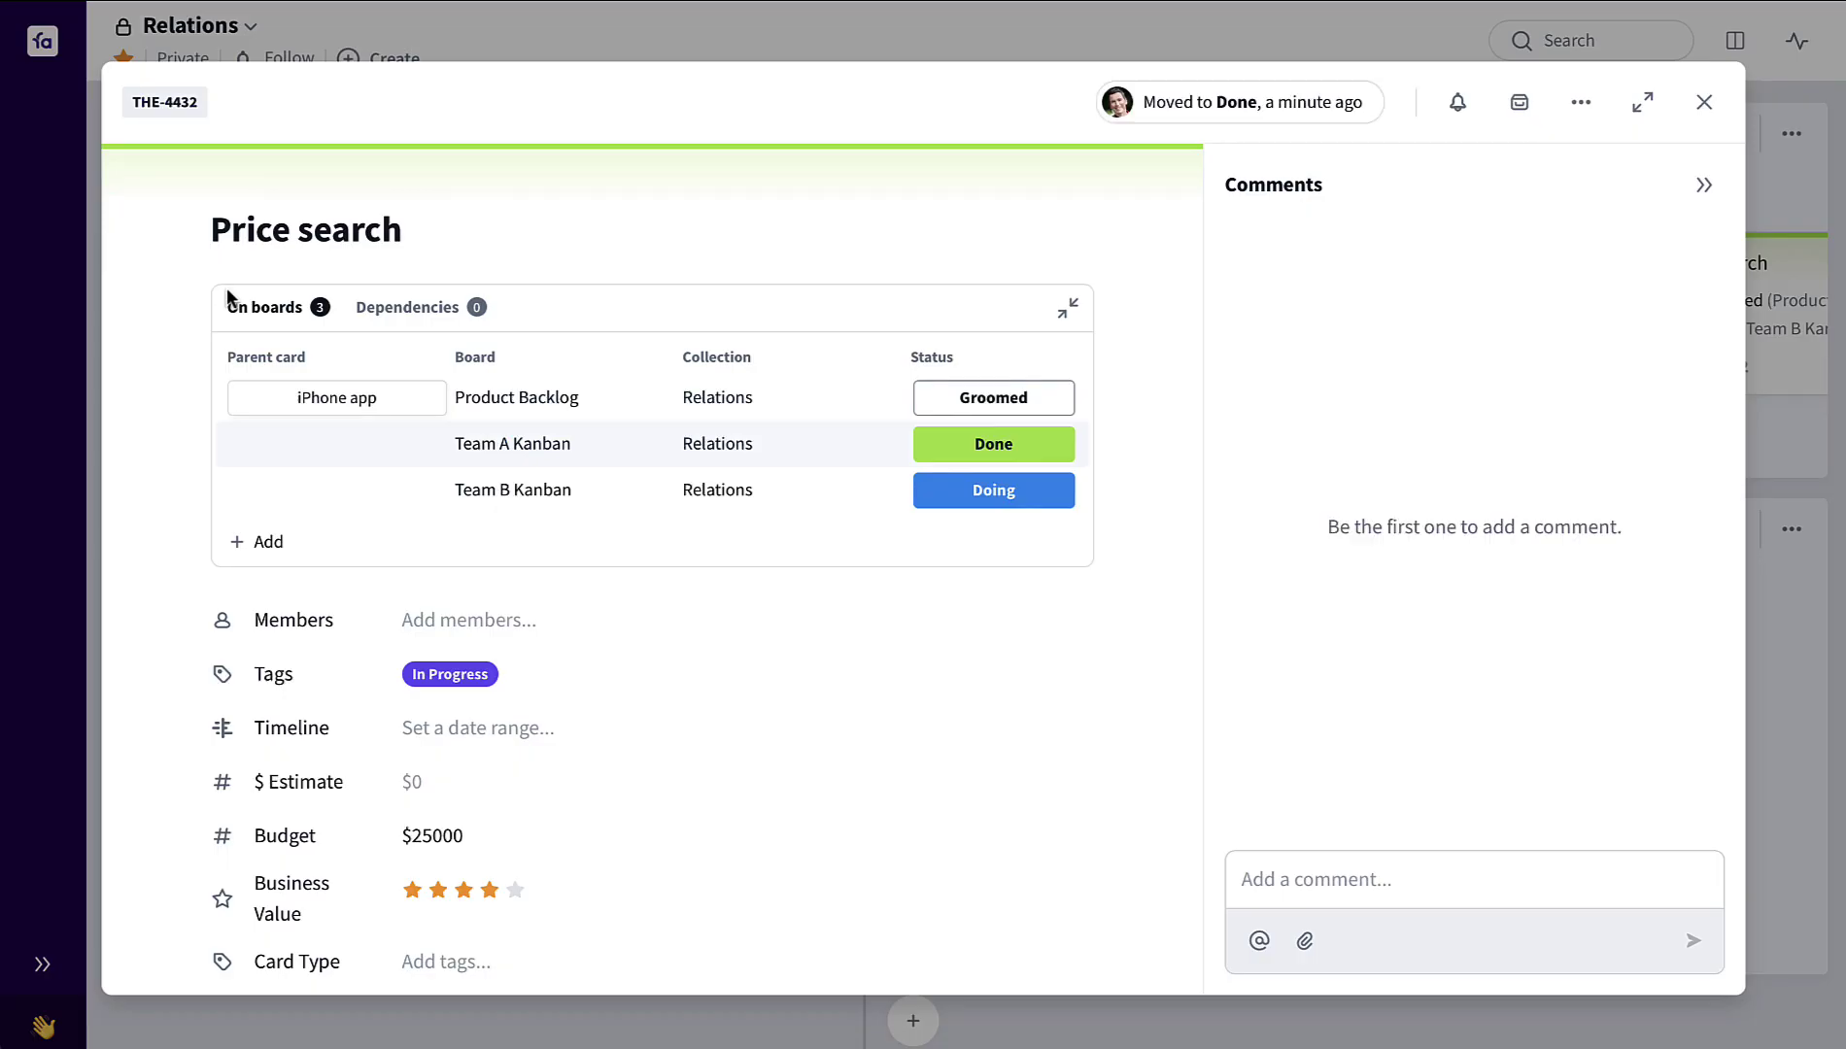
{"action": "left_click", "coordinate": [1701, 104]}
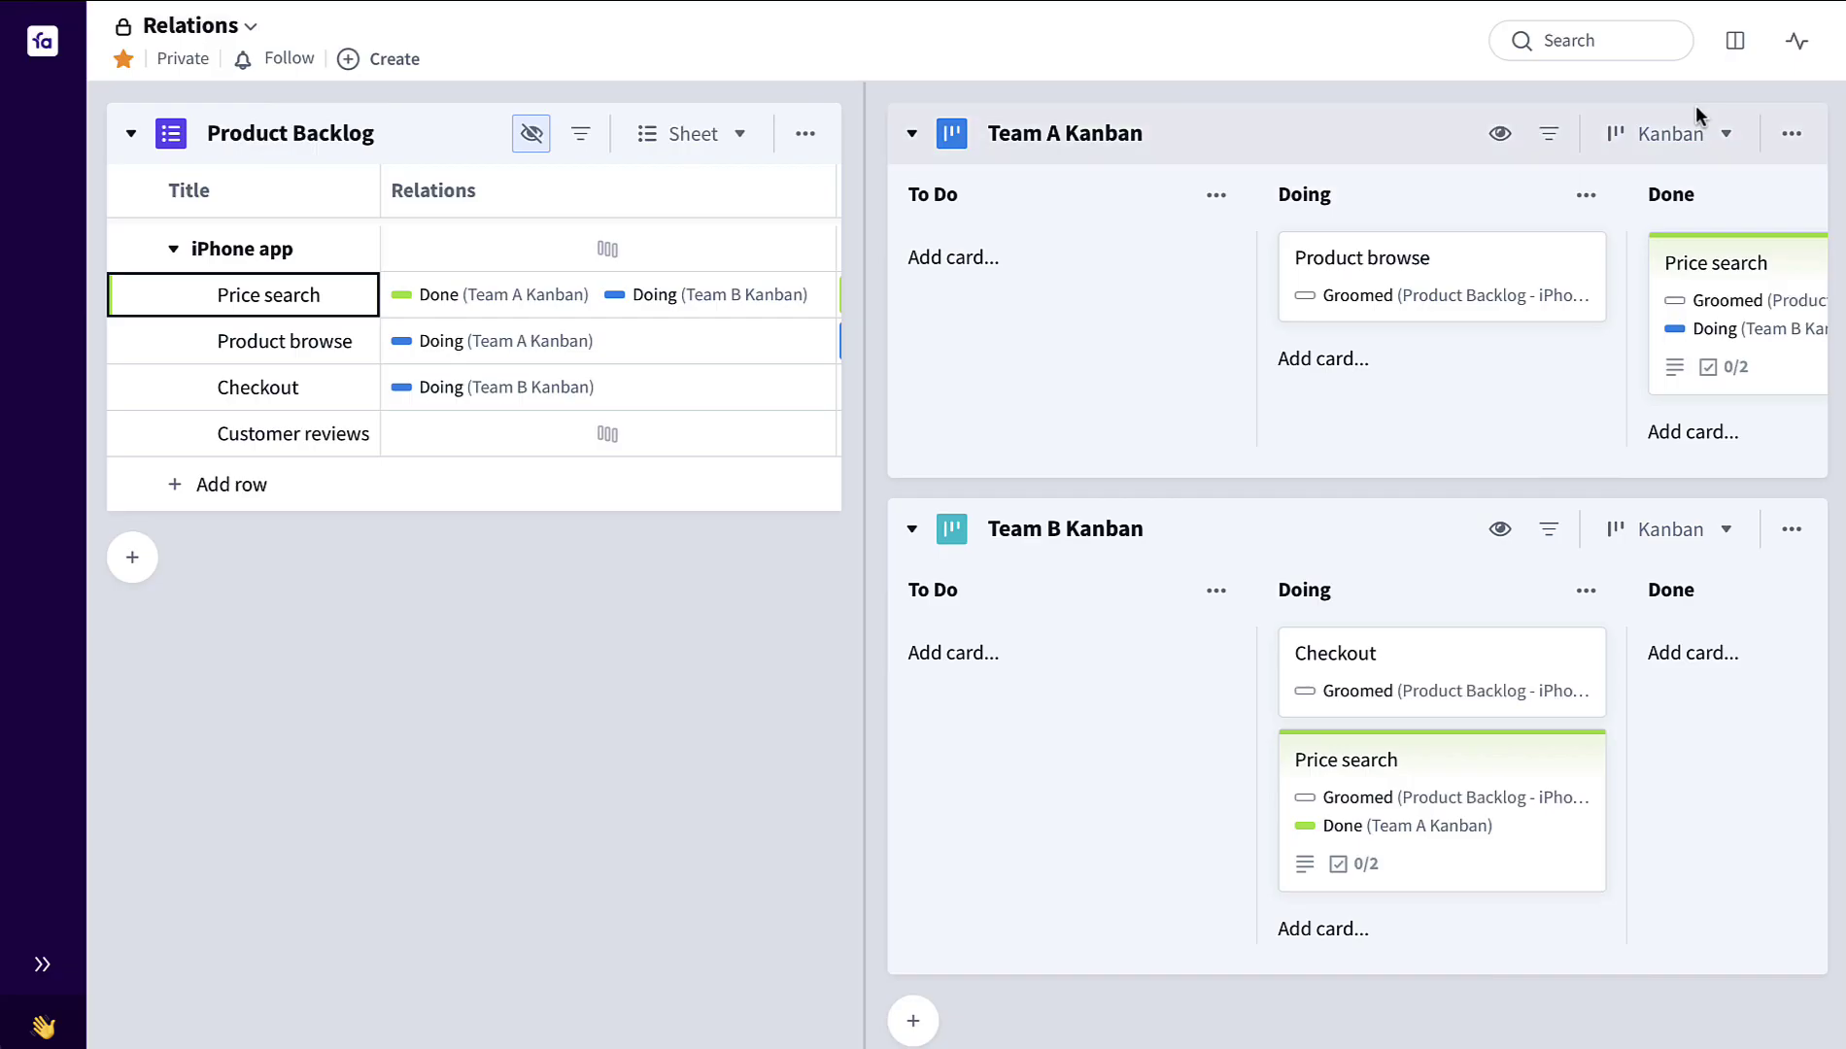
Step: Reorder the Price search relations to put Team B Kanban above Team A Kanban, and check the order in the card details
{"action": "left_click", "coordinate": [554, 318]}
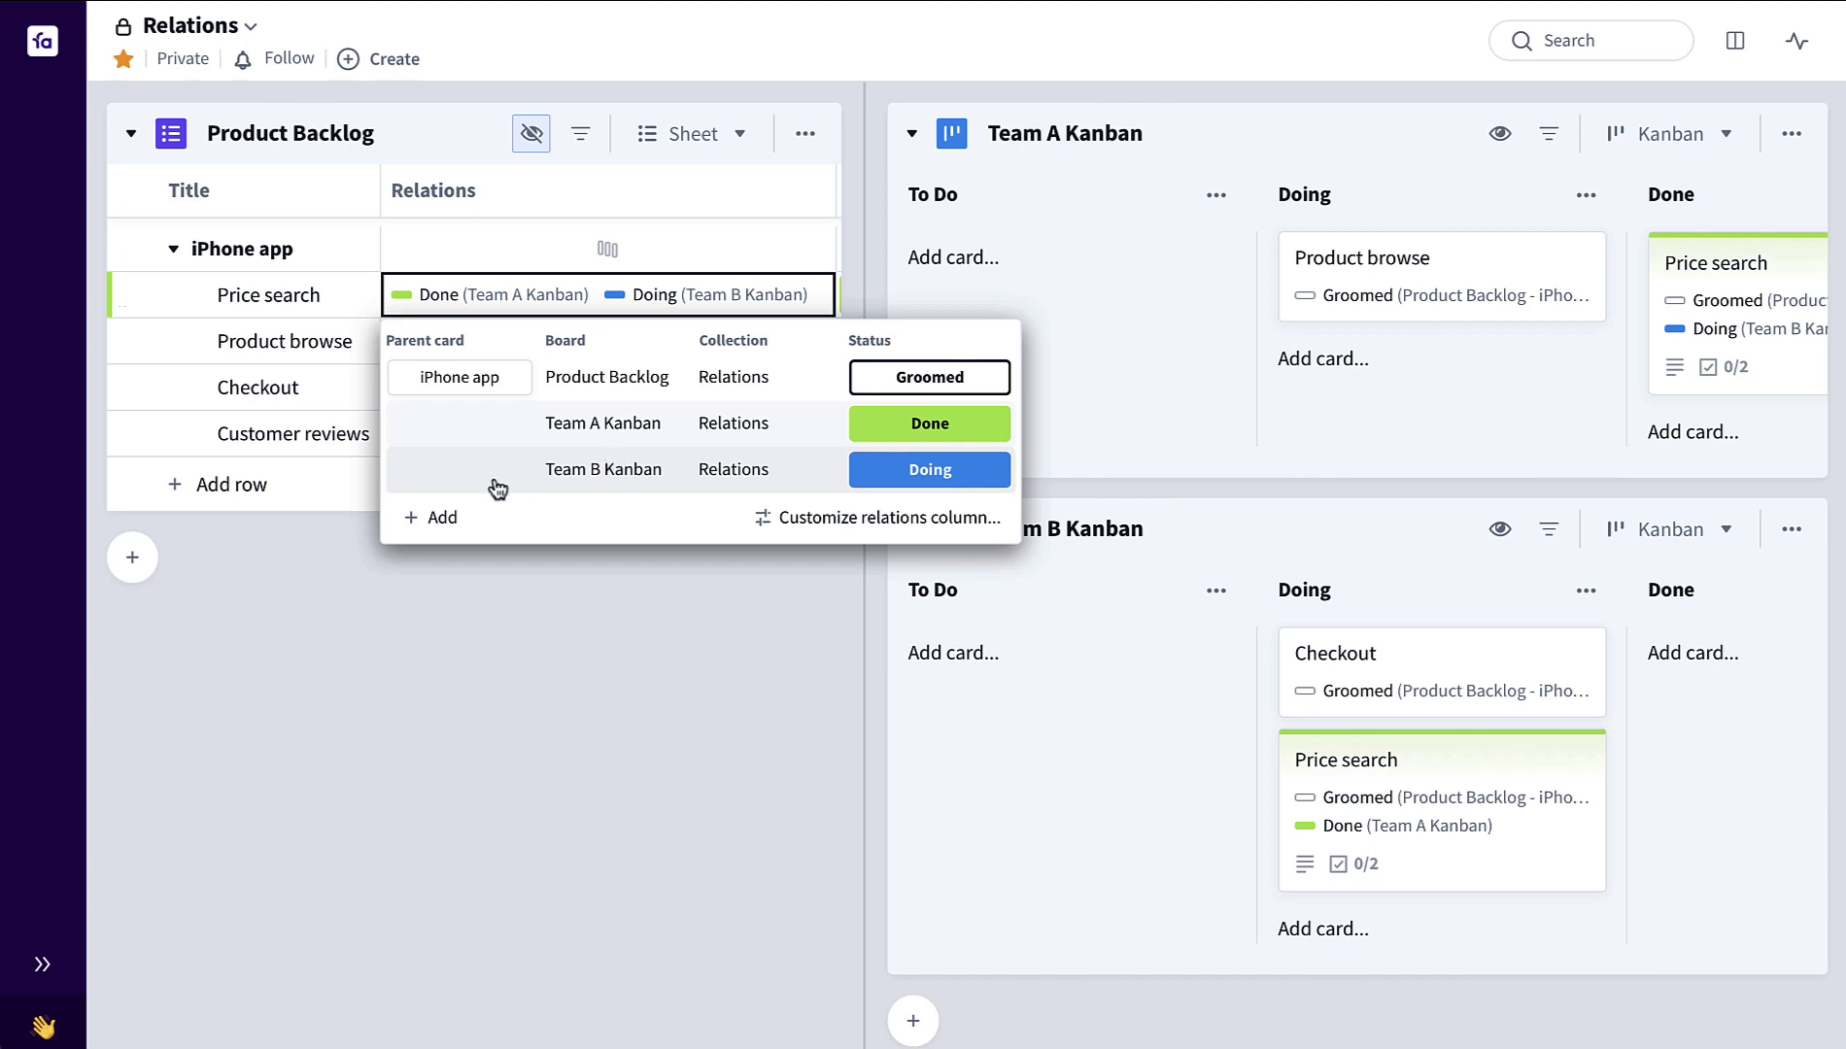
{"action": "left_click_drag", "start_coordinate": [495, 488], "coordinate": [496, 429]}
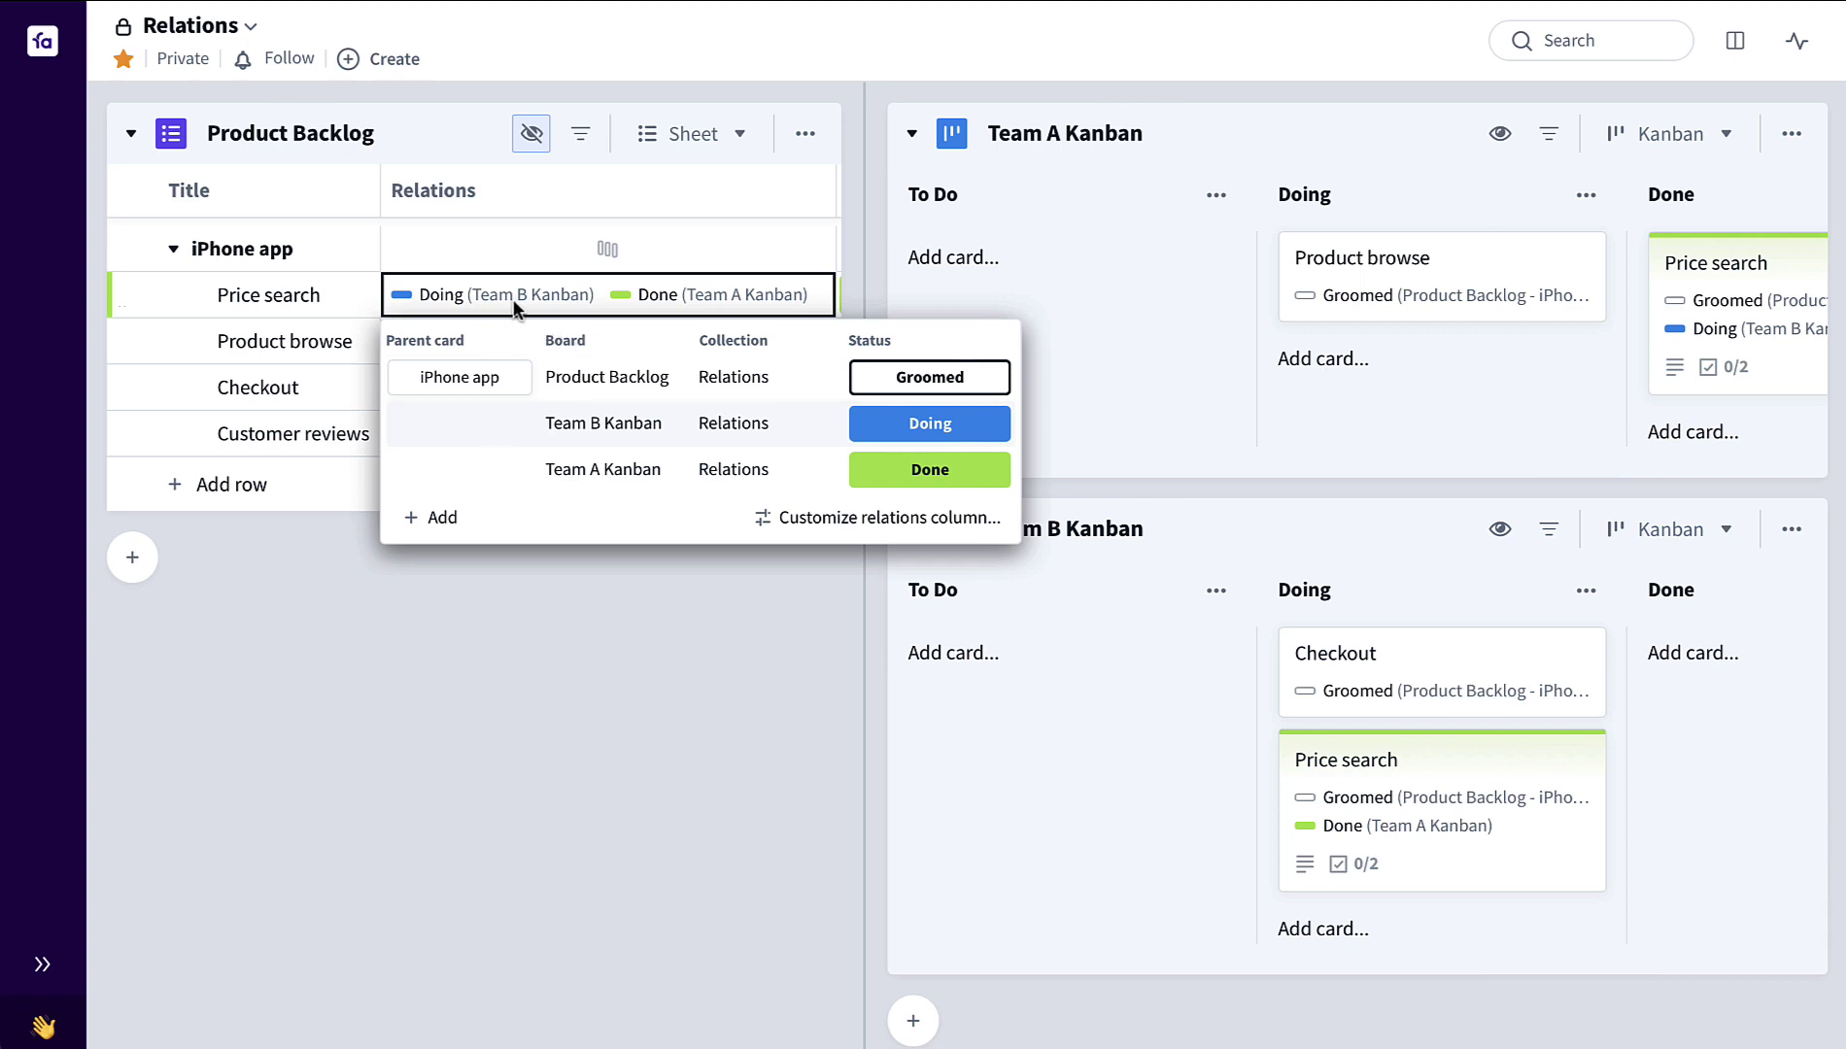
{"action": "left_click", "coordinate": [263, 319]}
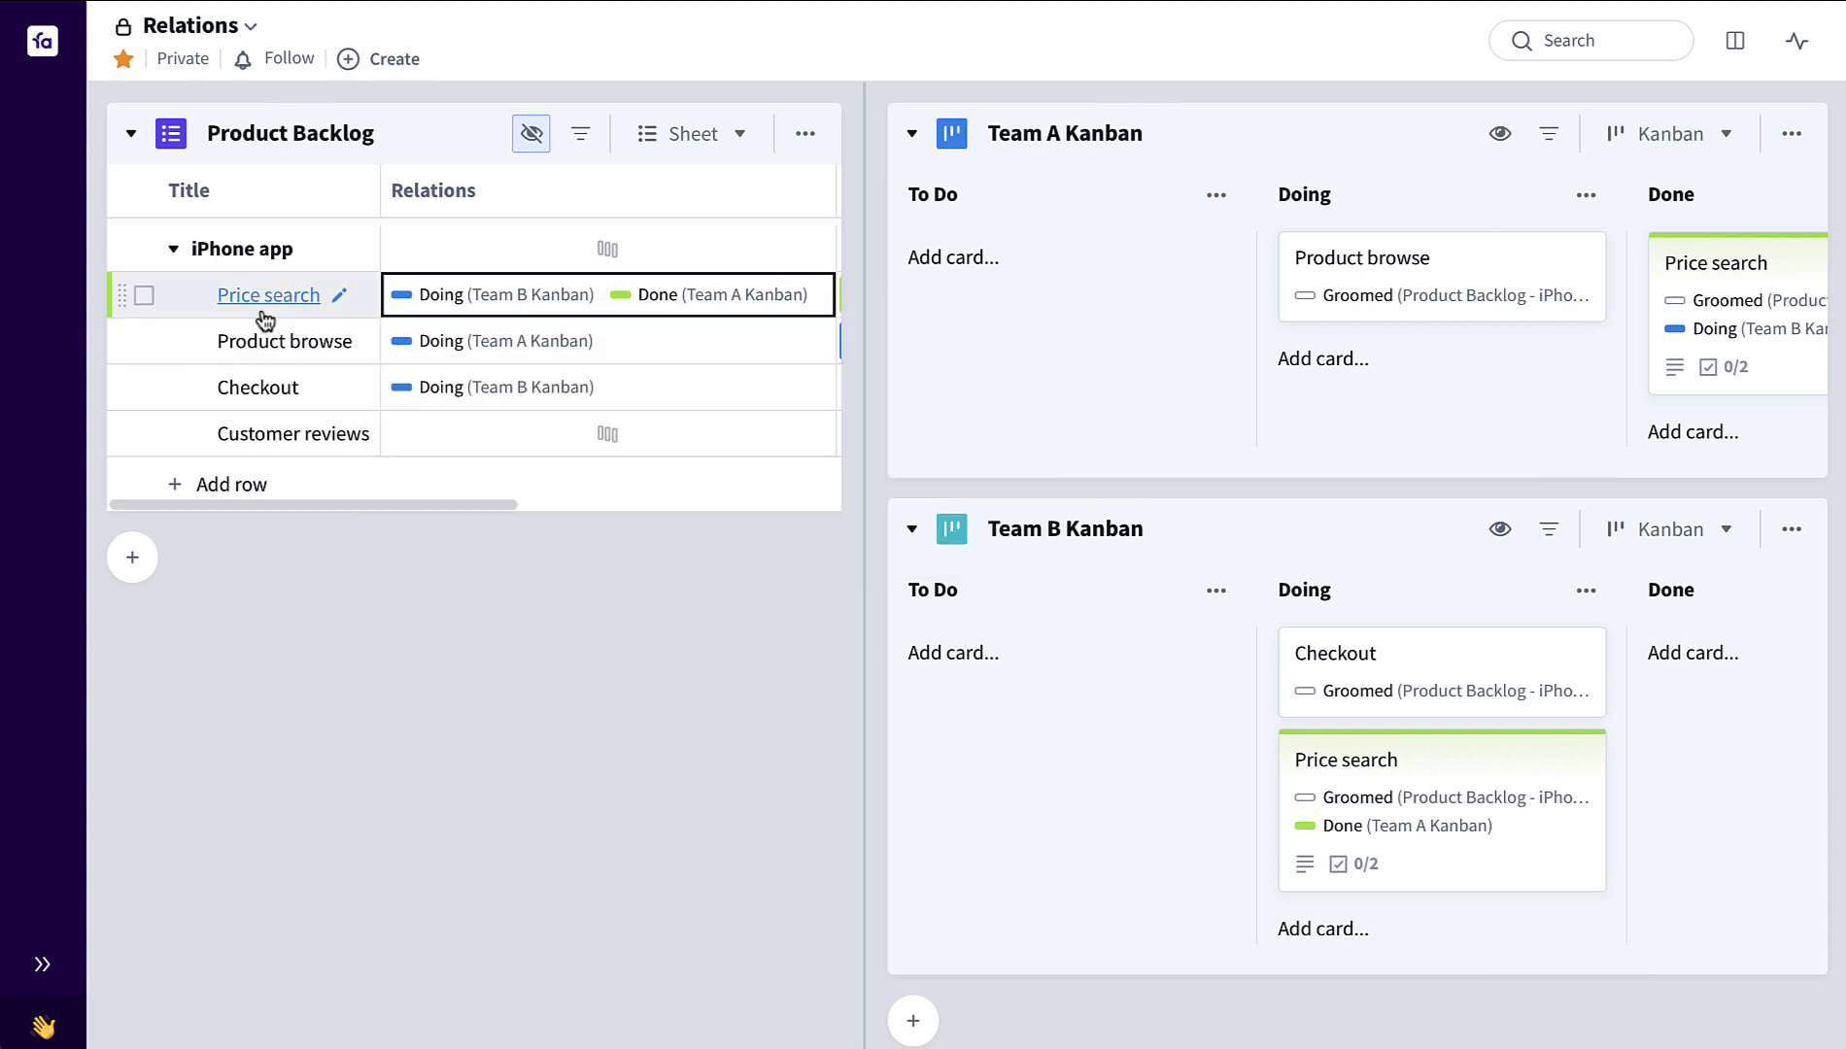
{"action": "left_click", "coordinate": [265, 316]}
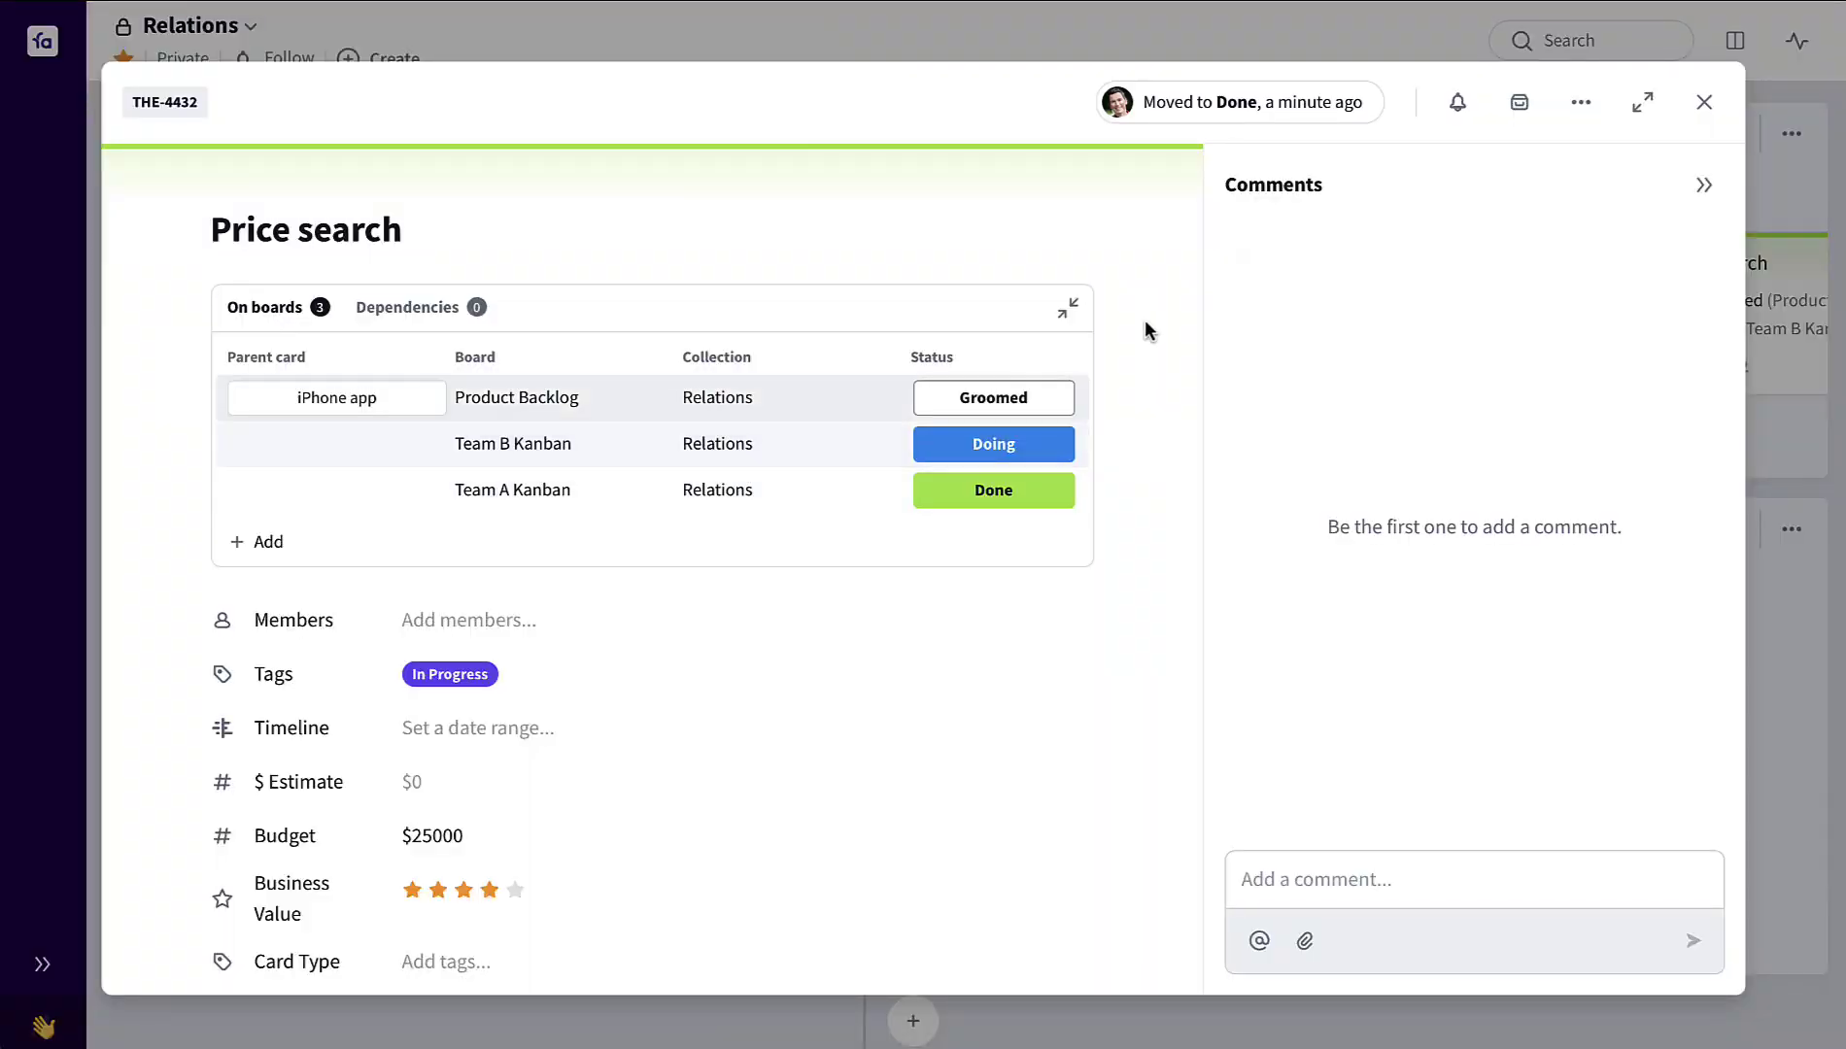
{"action": "key", "text": "Escape"}
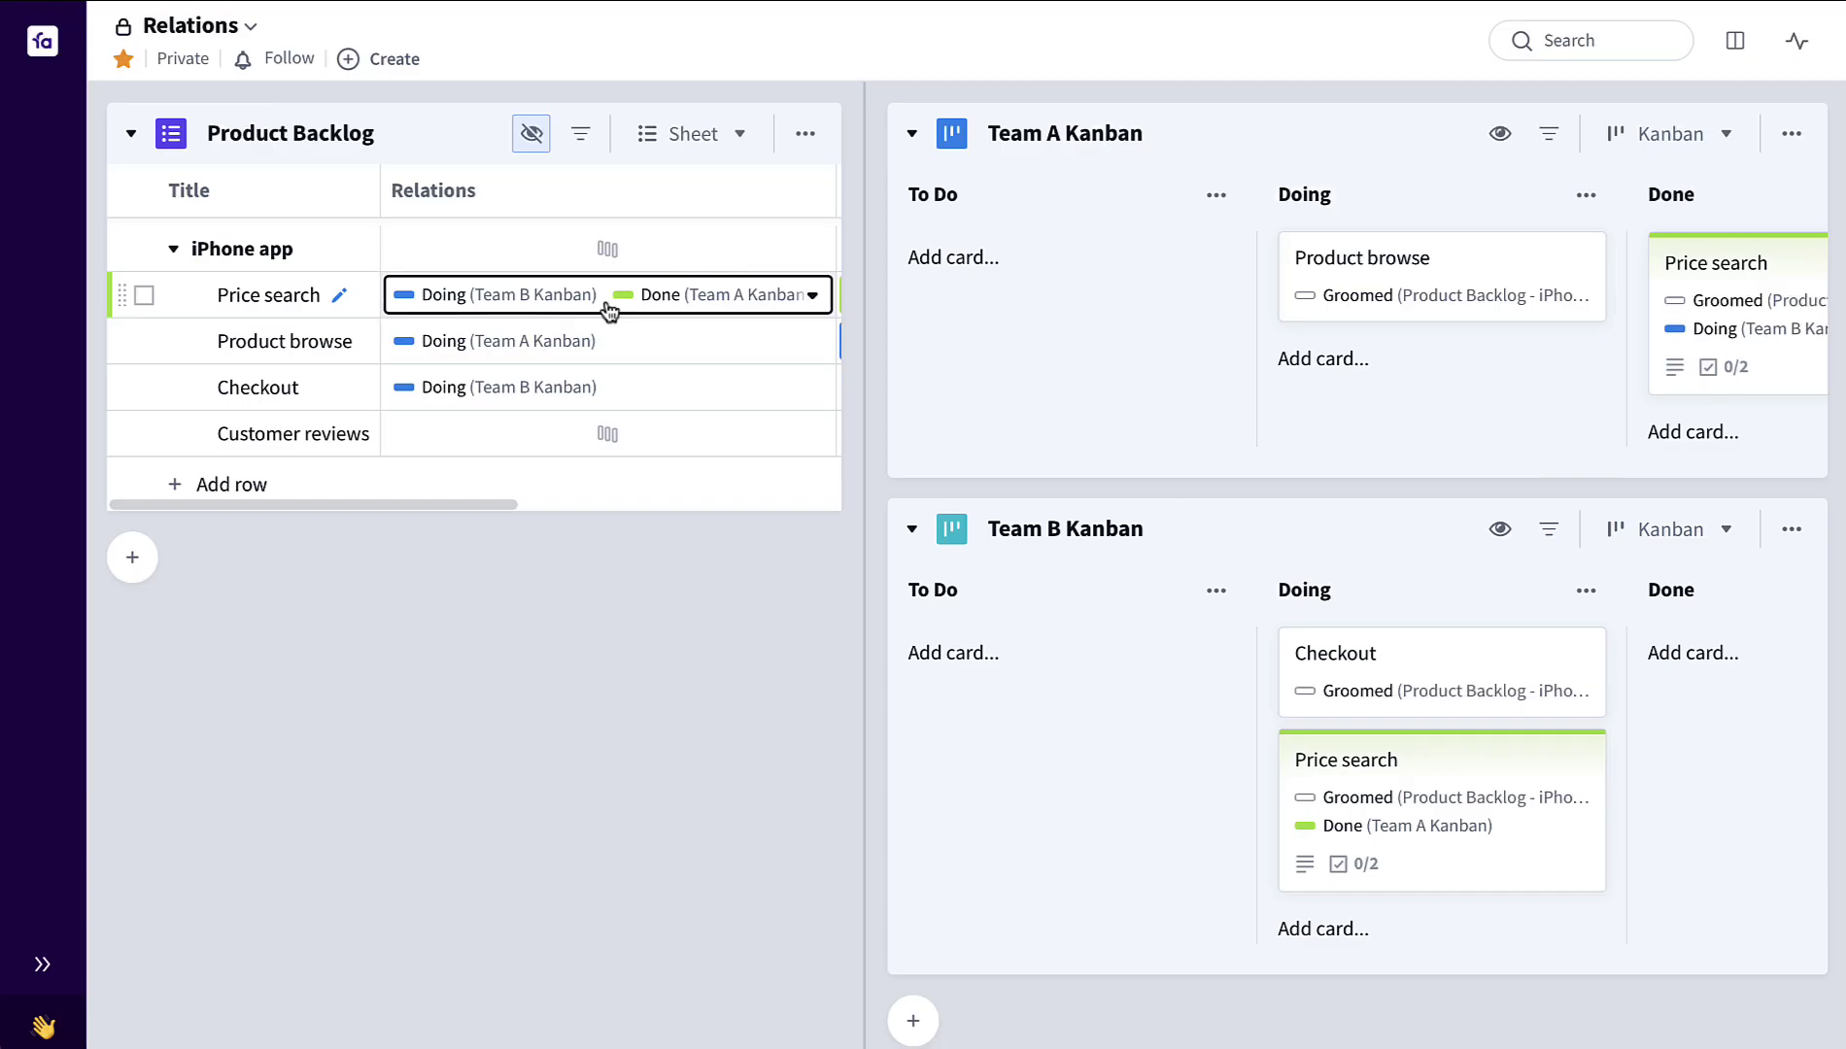
Step: Filter the Relations column to Team A Kanban from the Price search relations list, and start adding another board
{"action": "left_click", "coordinate": [609, 309]}
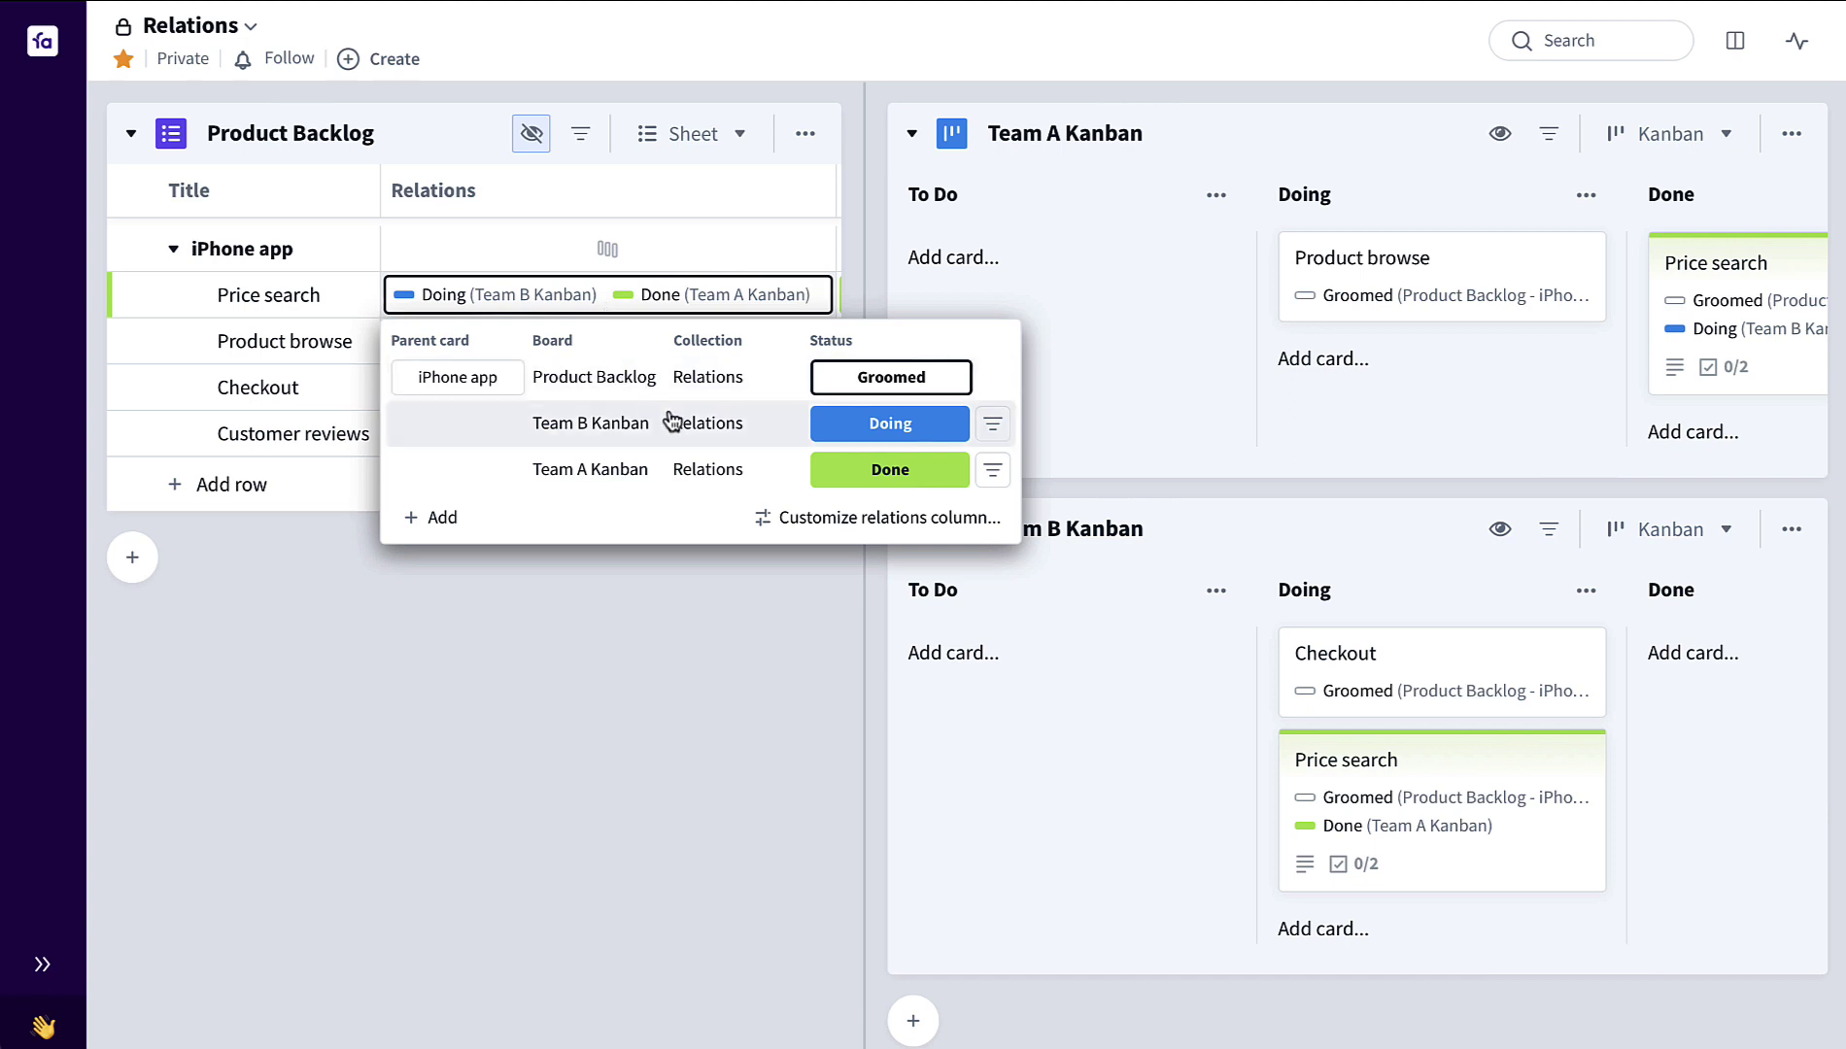
{"action": "left_click", "coordinate": [992, 476]}
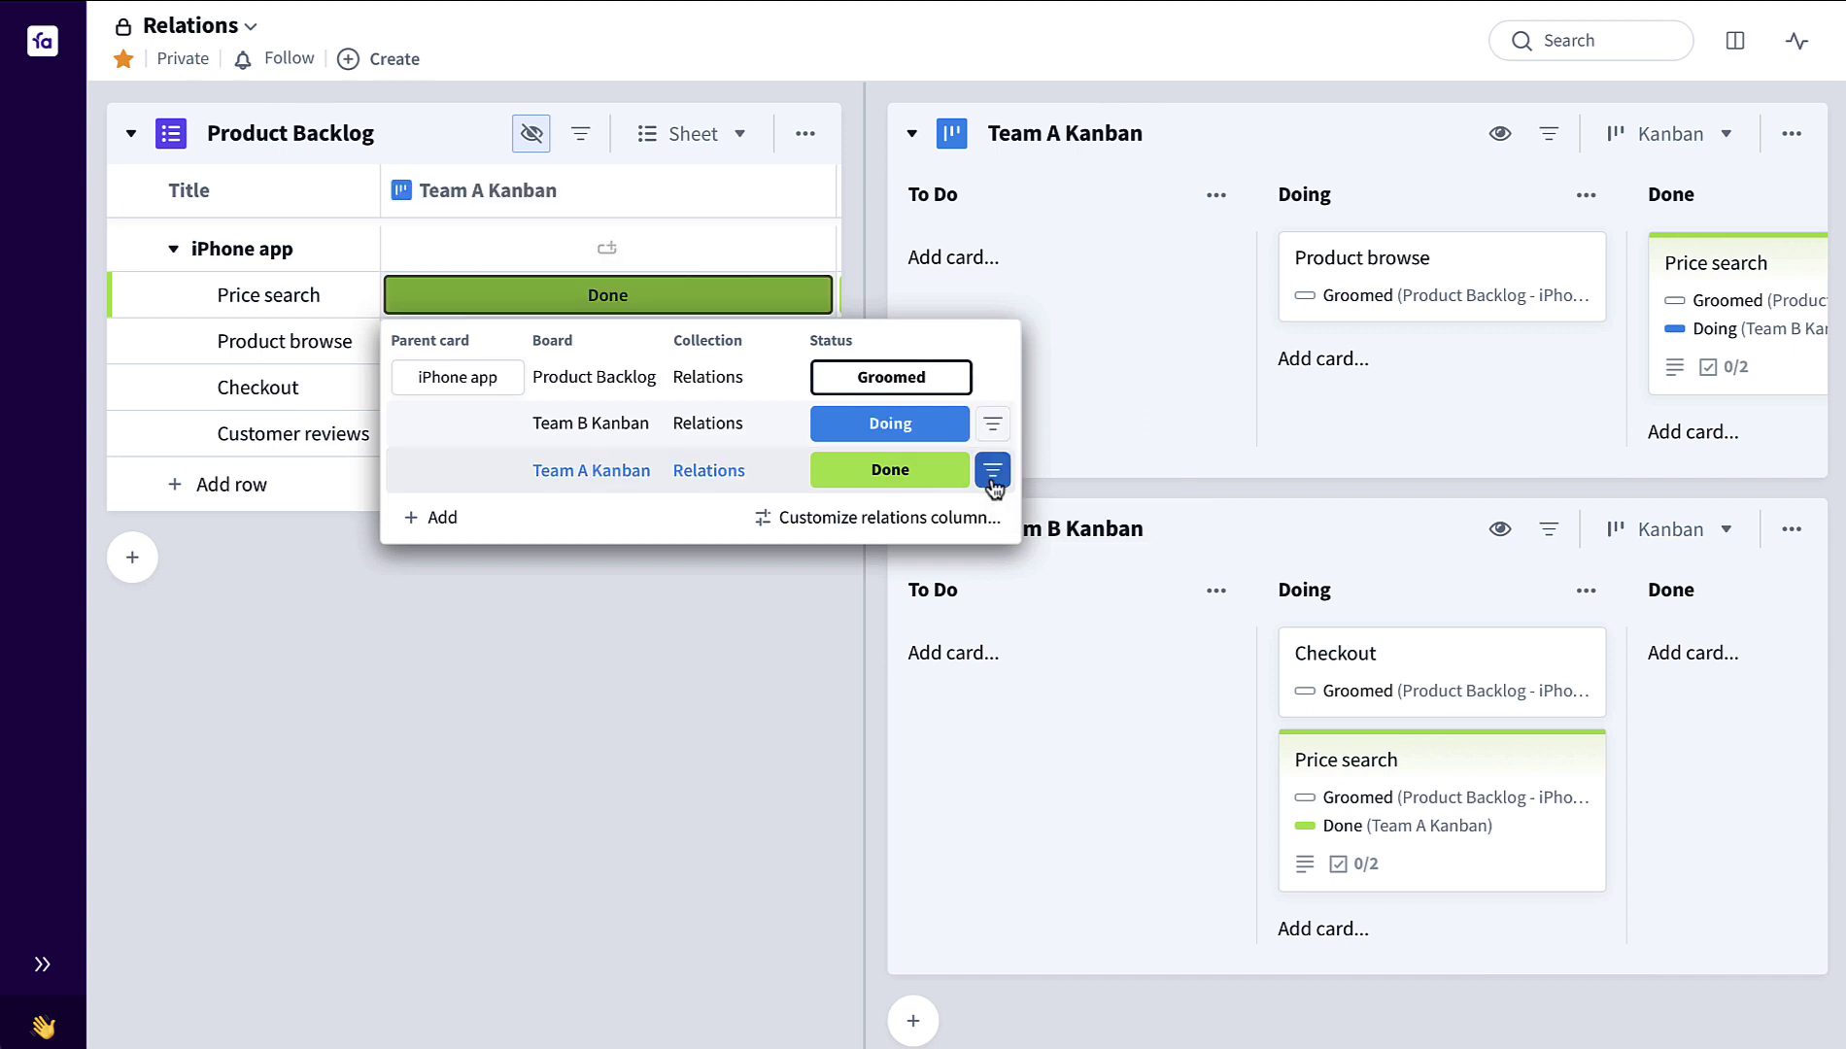
{"action": "left_click", "coordinate": [447, 520]}
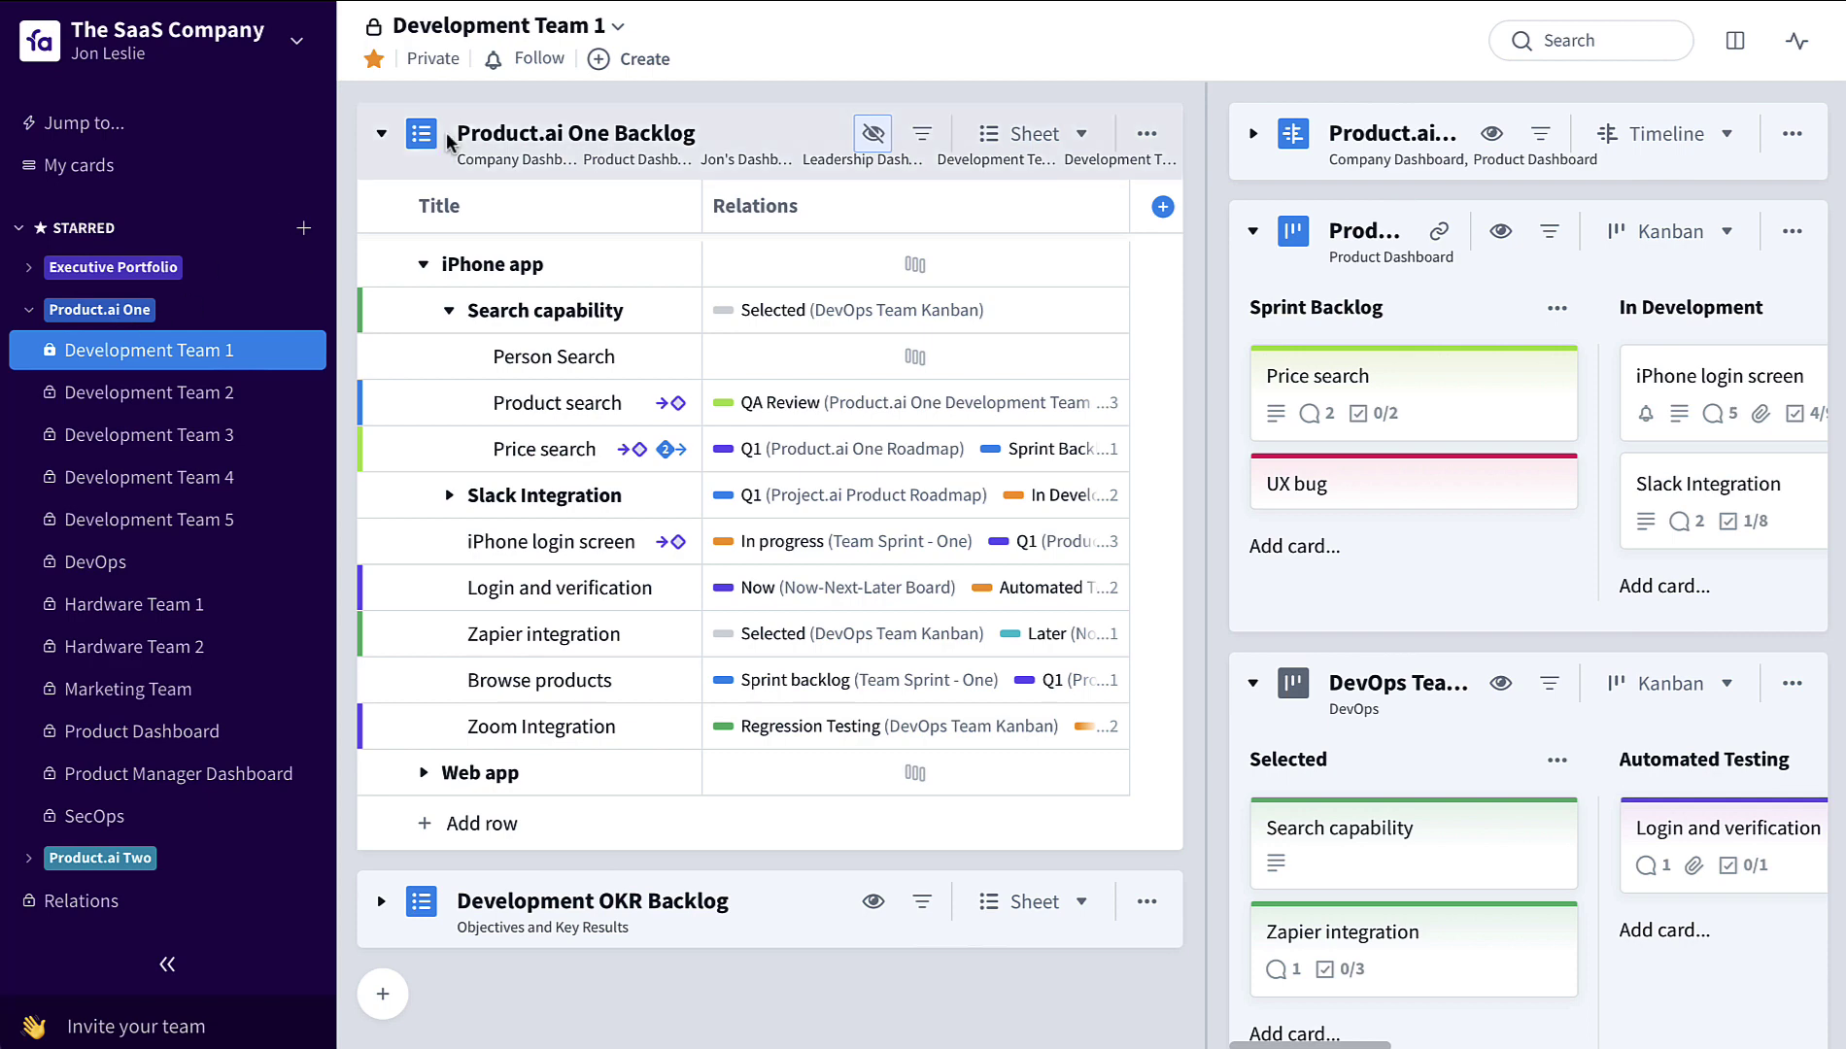
Step: Collapse the navigation sidebar in the Development Team 1 collection
{"action": "left_click", "coordinate": [170, 966]}
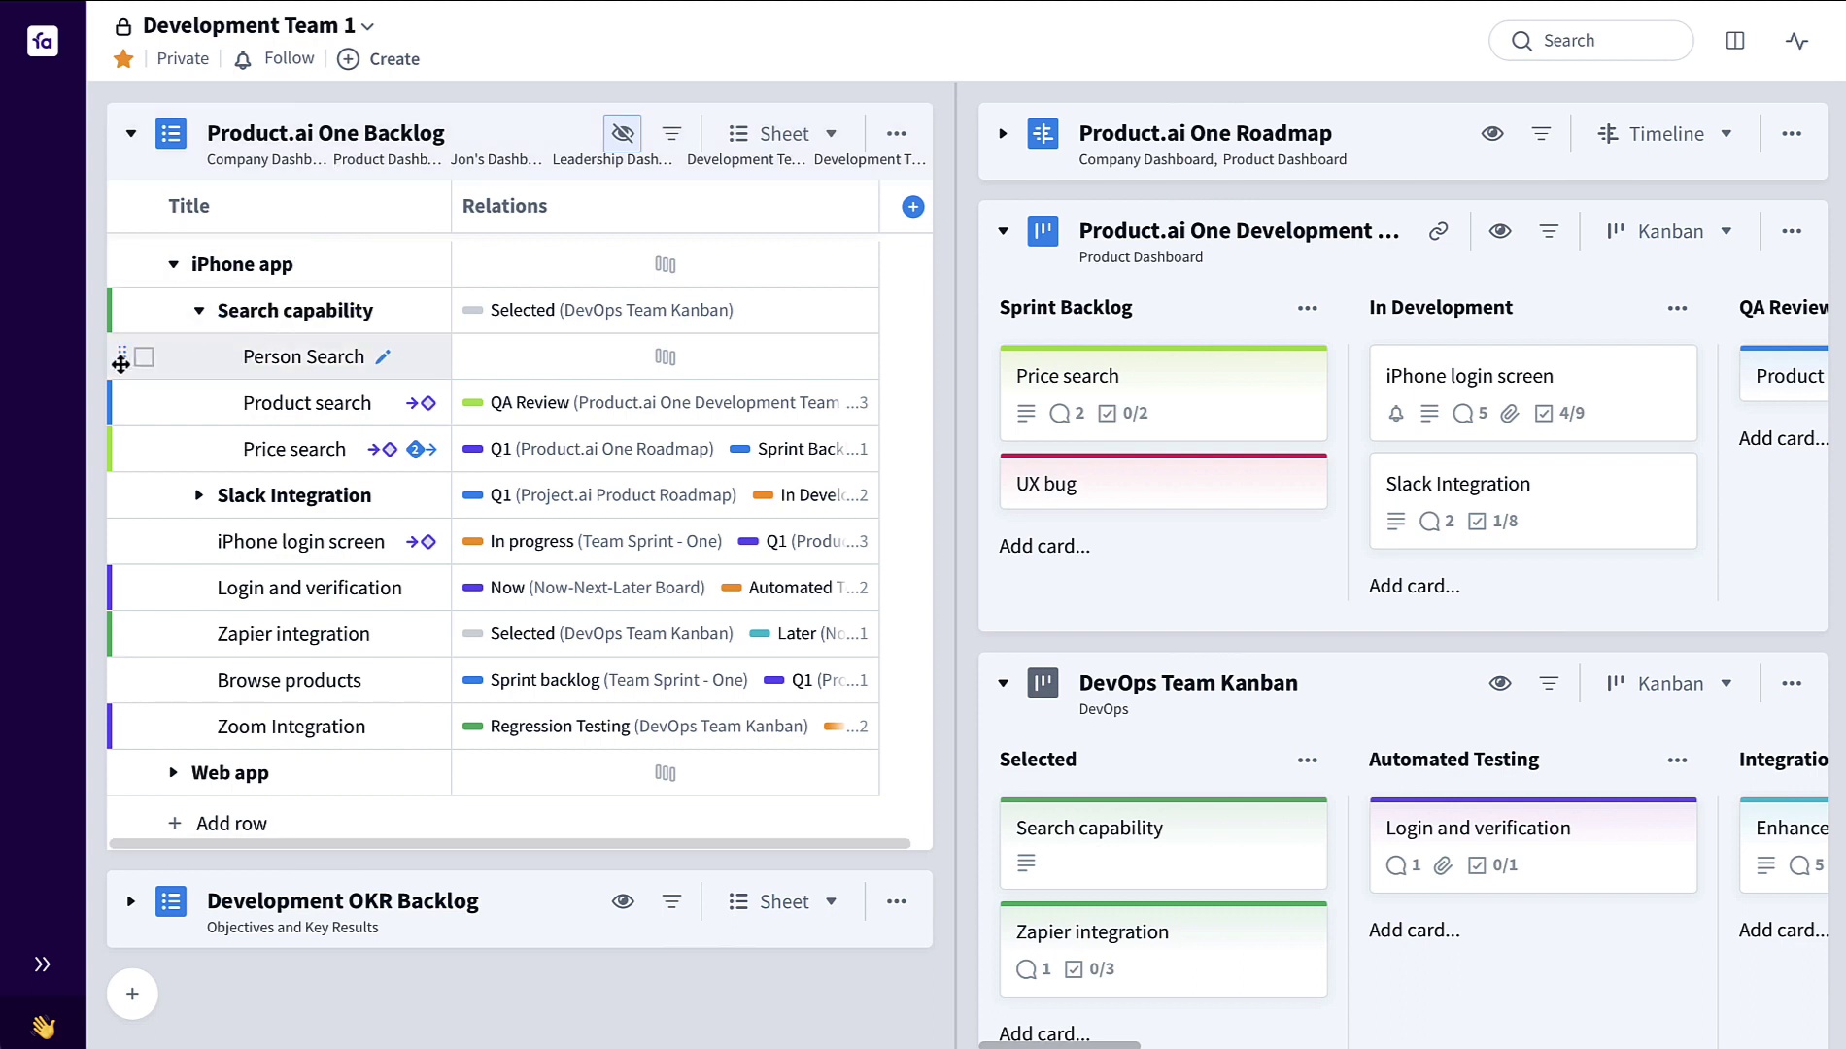
Step: Place Person Search in Sprint Backlog on the Product.ai One Development Team 1 board and filter the Relations column to that board
{"action": "left_click_drag", "start_coordinate": [119, 358], "coordinate": [1041, 377]}
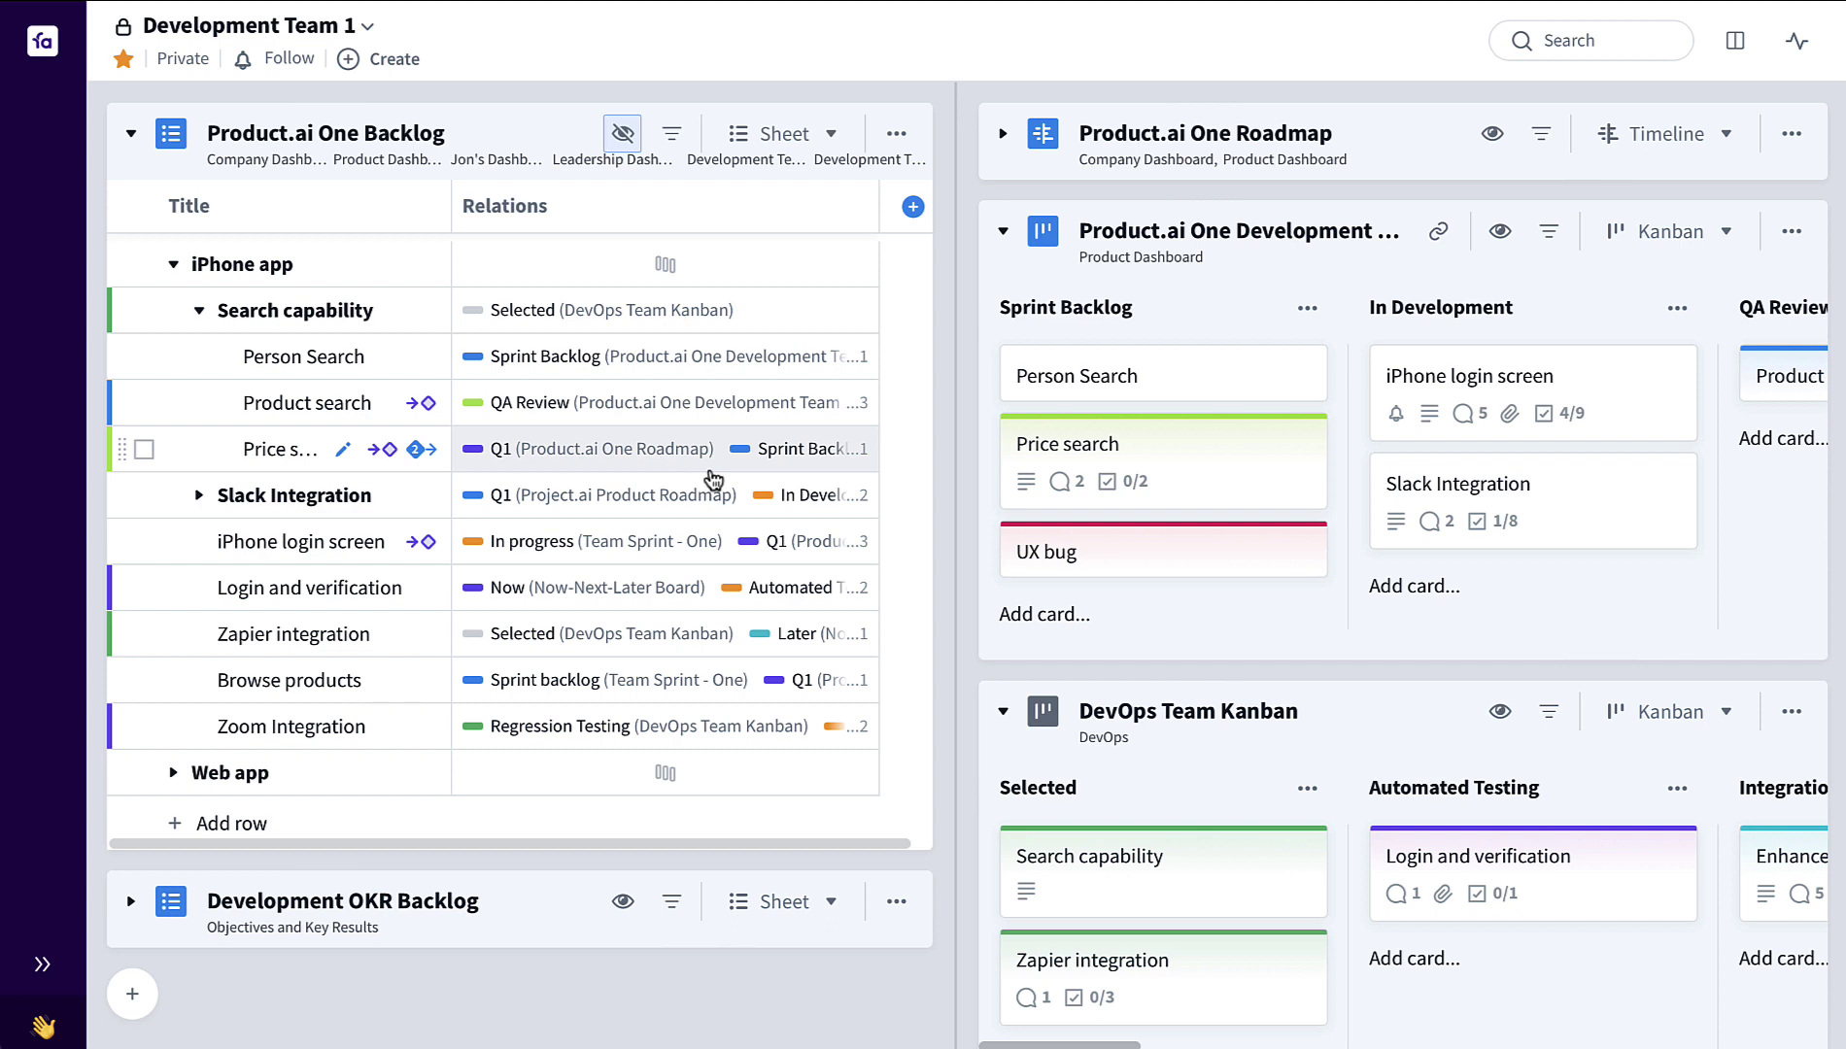
{"action": "left_click", "coordinate": [689, 372]}
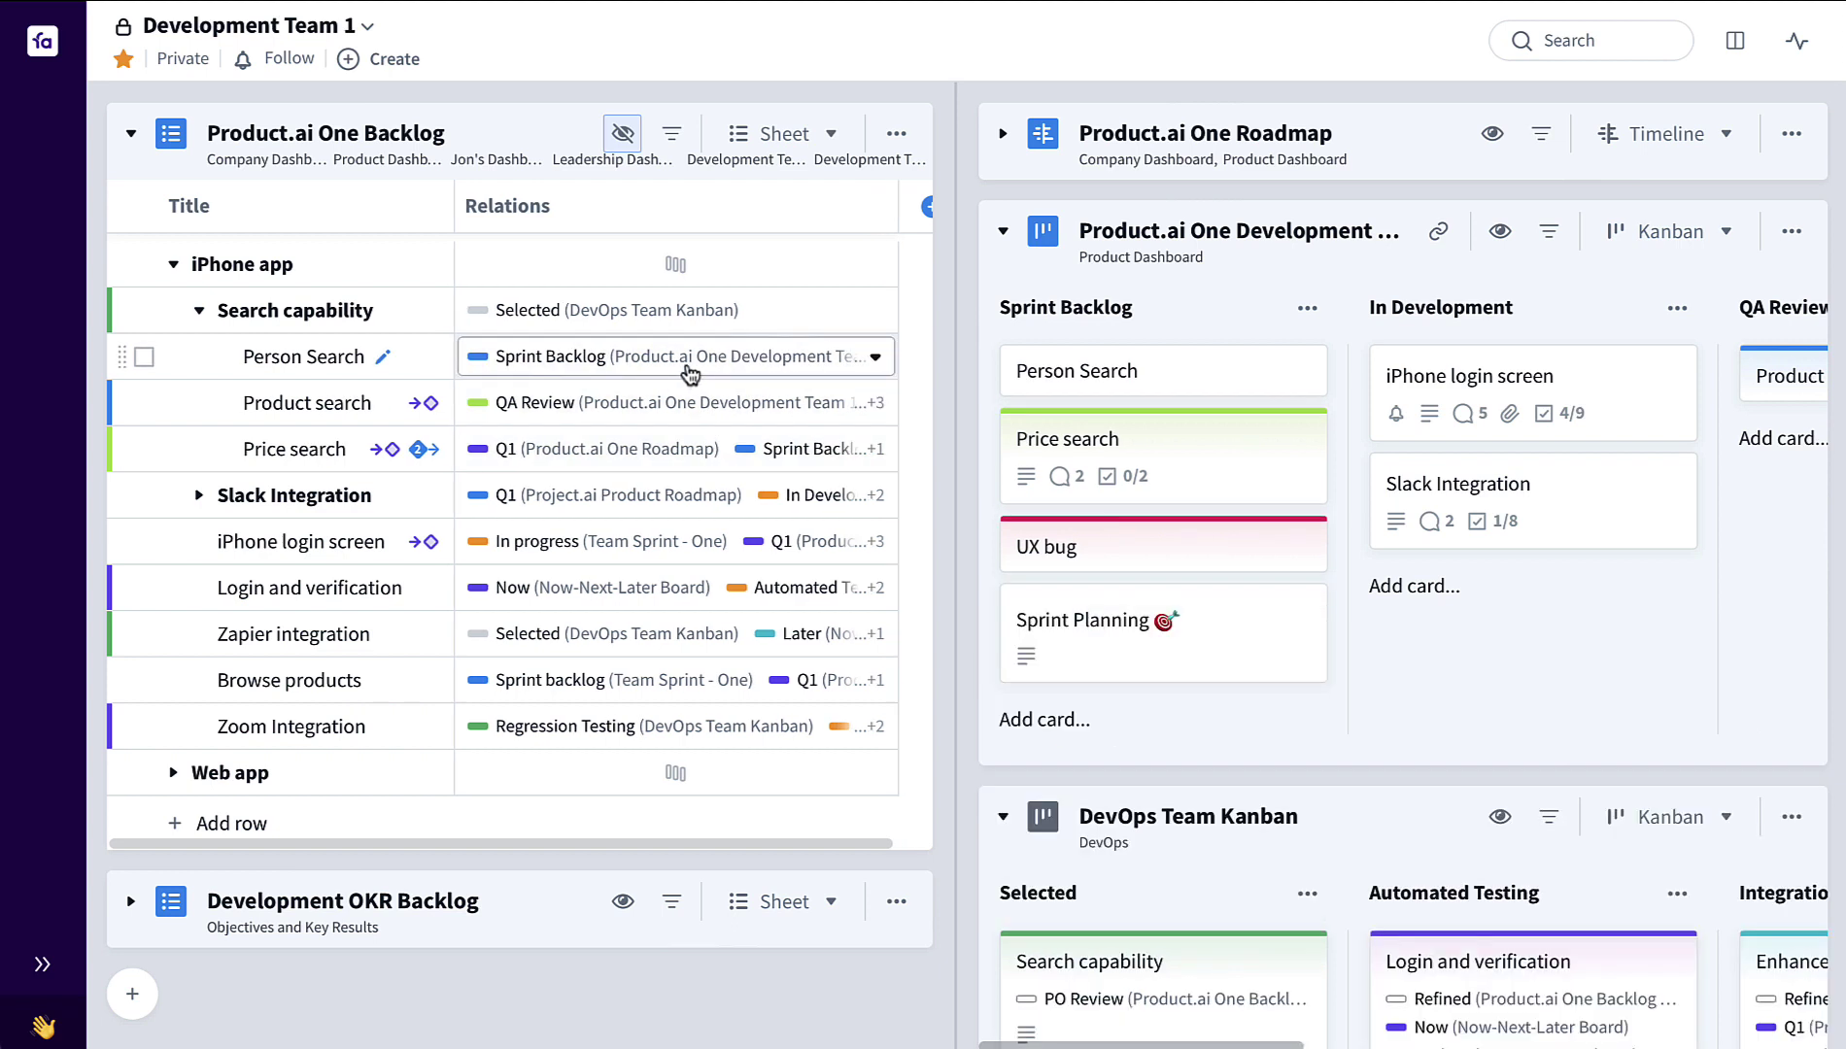
{"action": "left_click", "coordinate": [694, 372]}
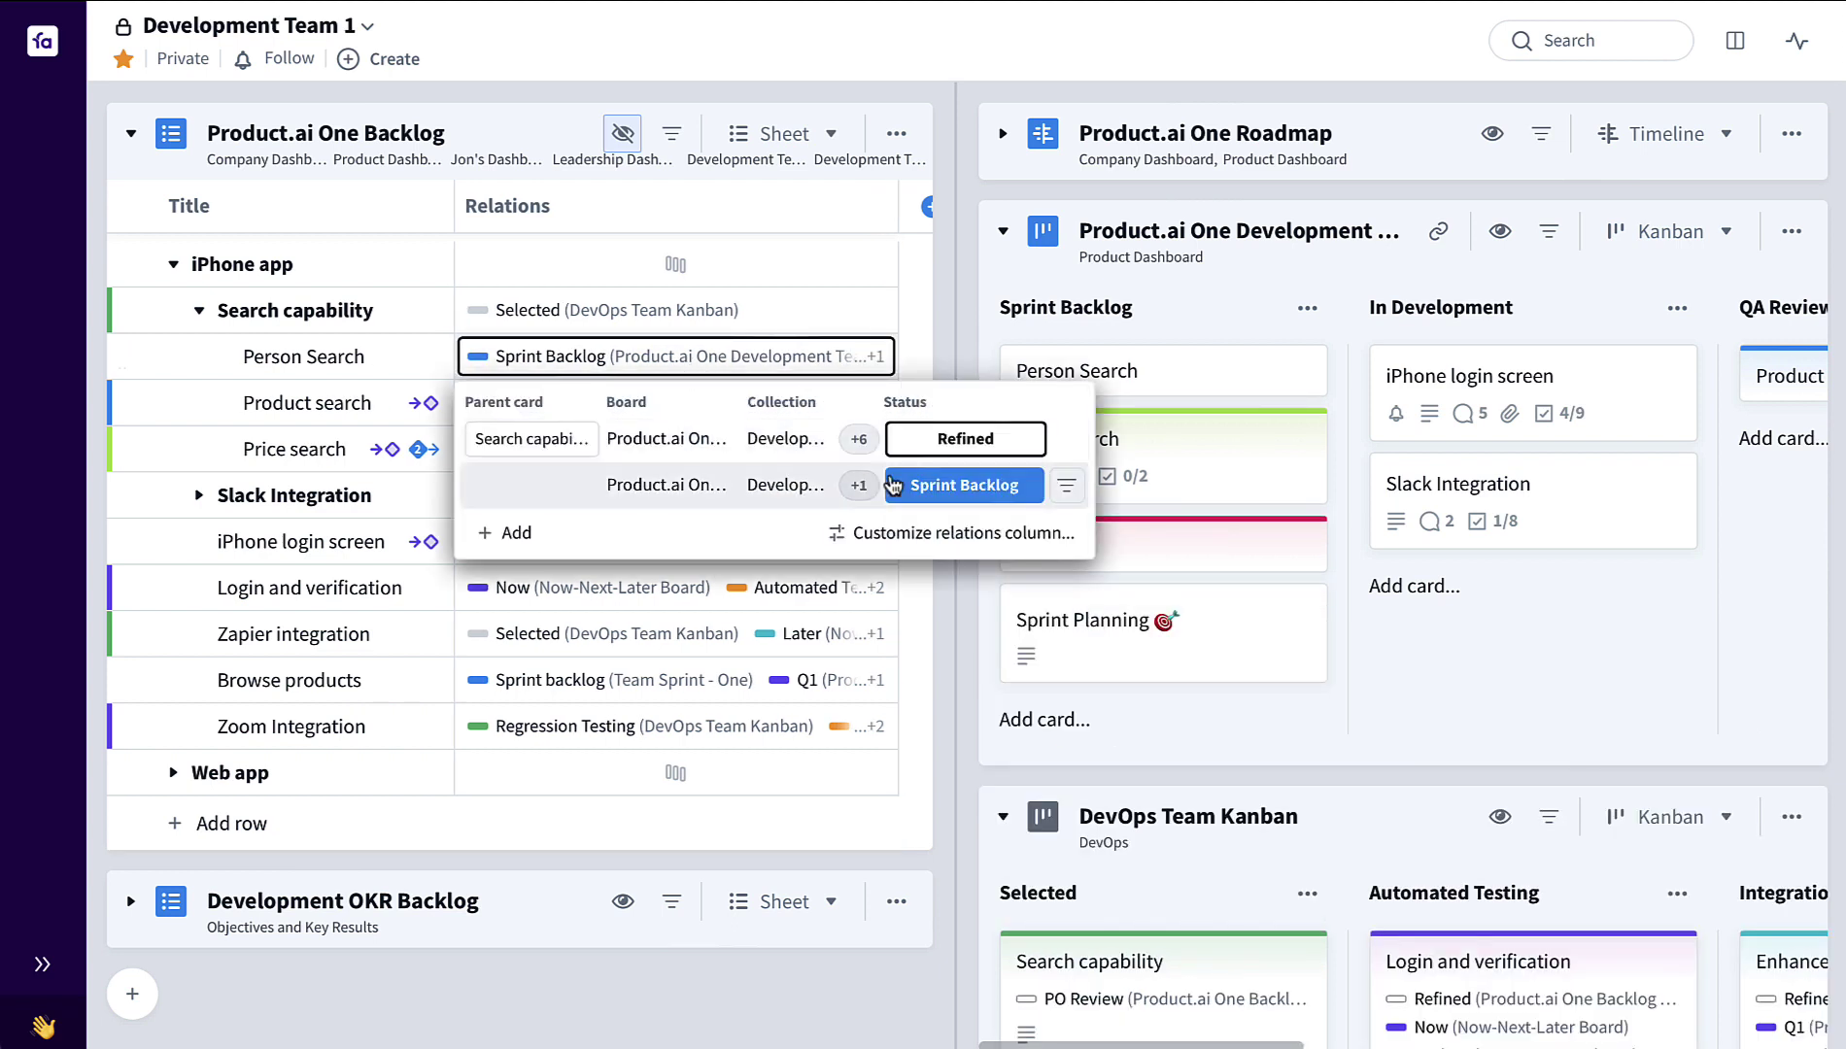
{"action": "left_click", "coordinate": [1066, 484]}
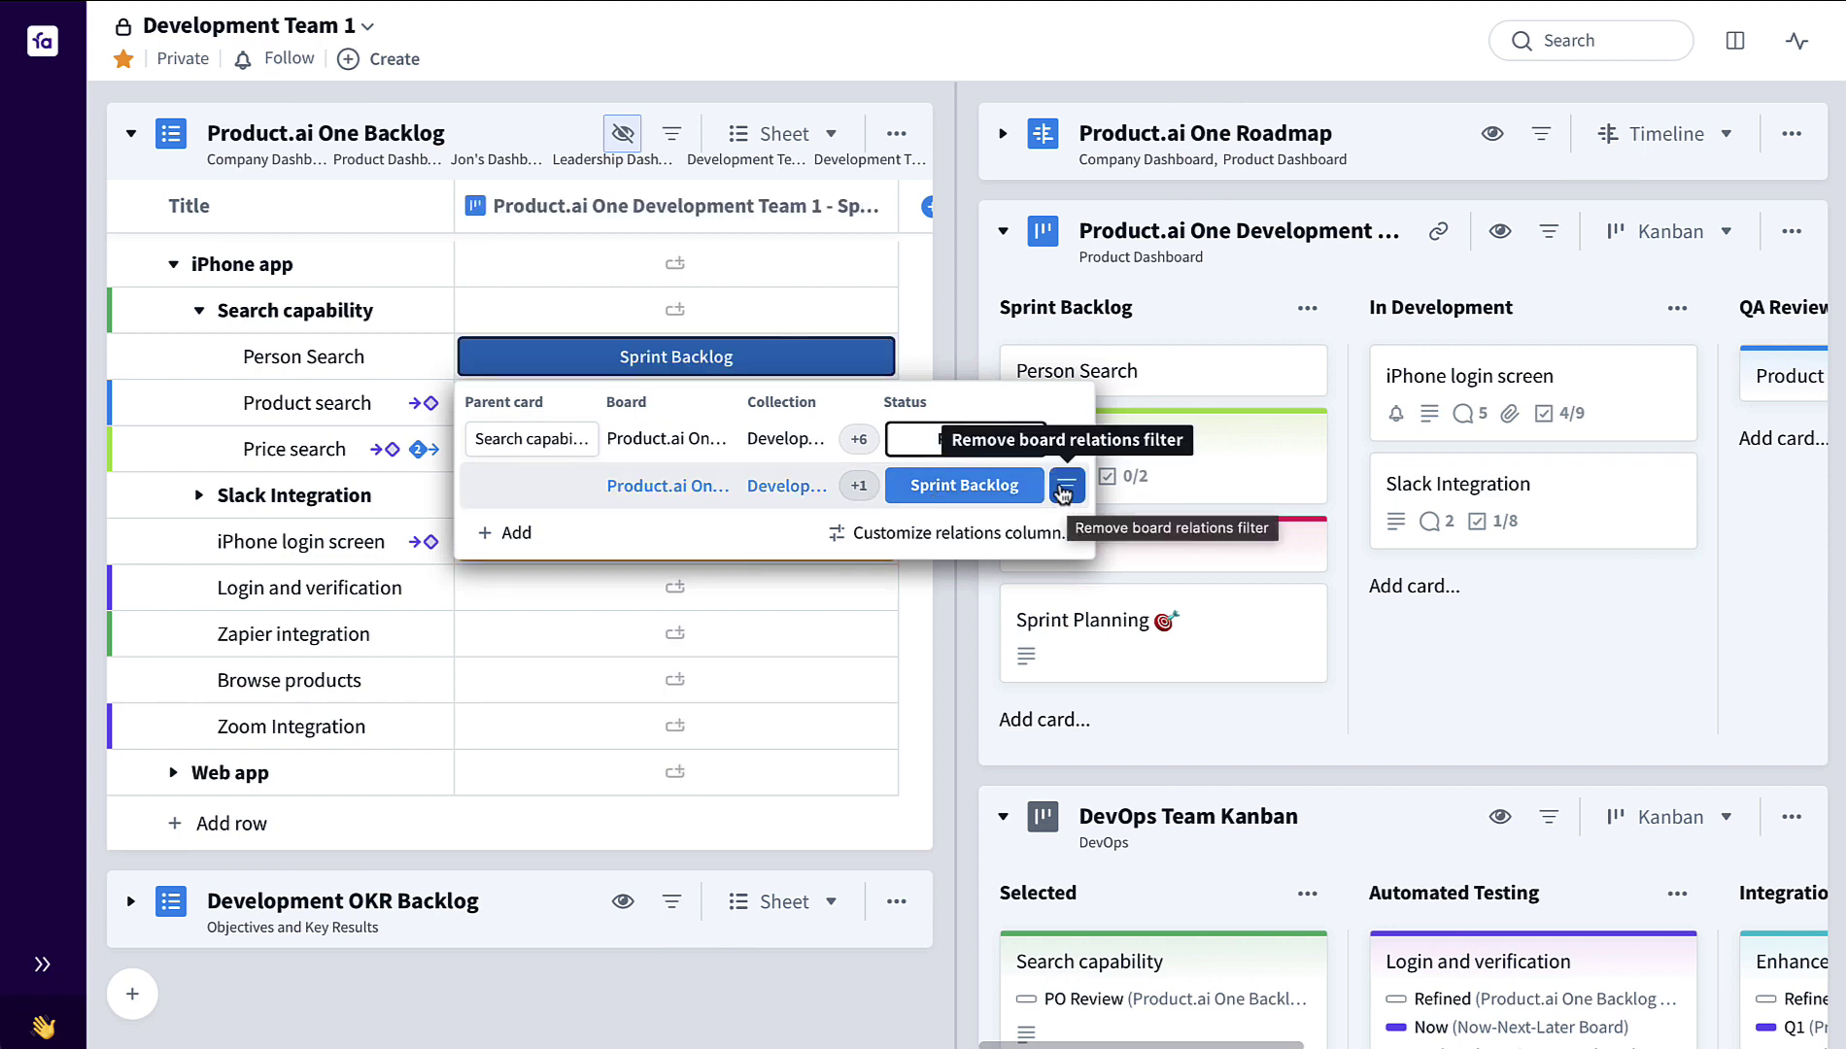
{"action": "left_click", "coordinate": [934, 333]}
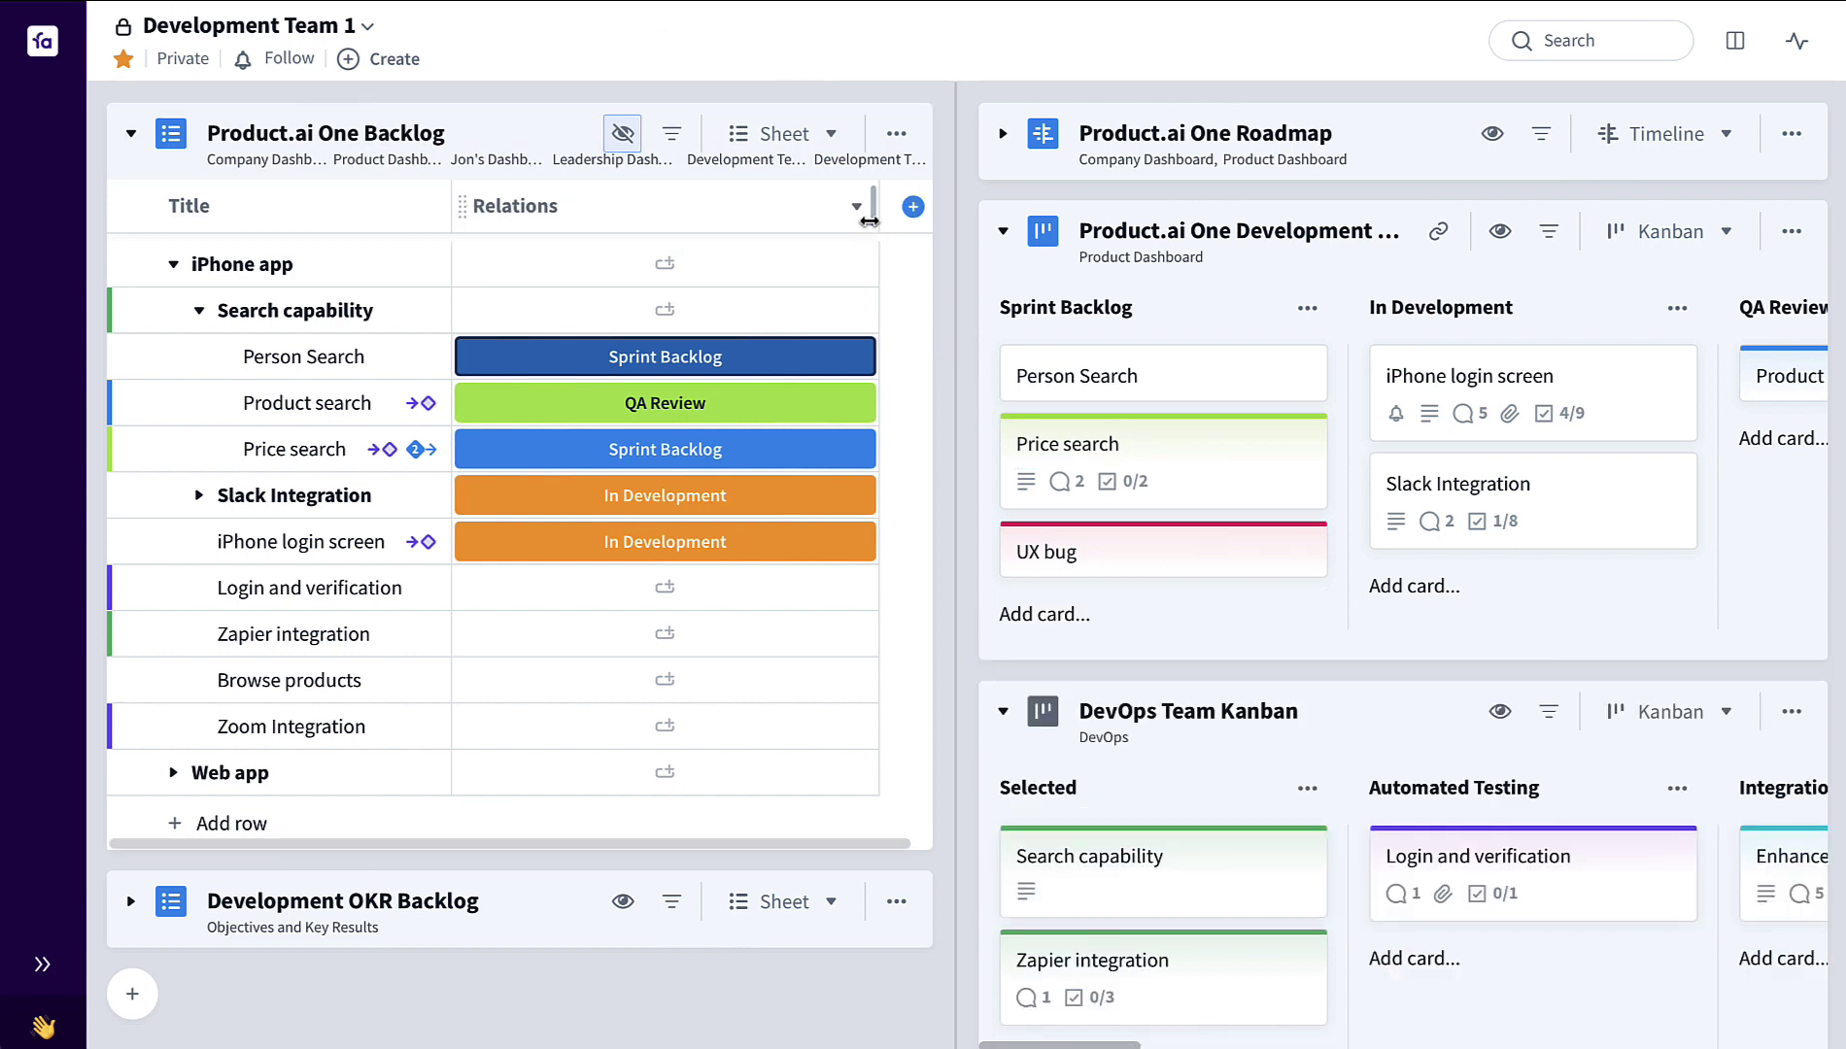
Step: Narrow the filtered Relations column in the Product.ai One Backlog and rename it Development Status
{"action": "left_click_drag", "start_coordinate": [868, 219], "coordinate": [763, 222]}
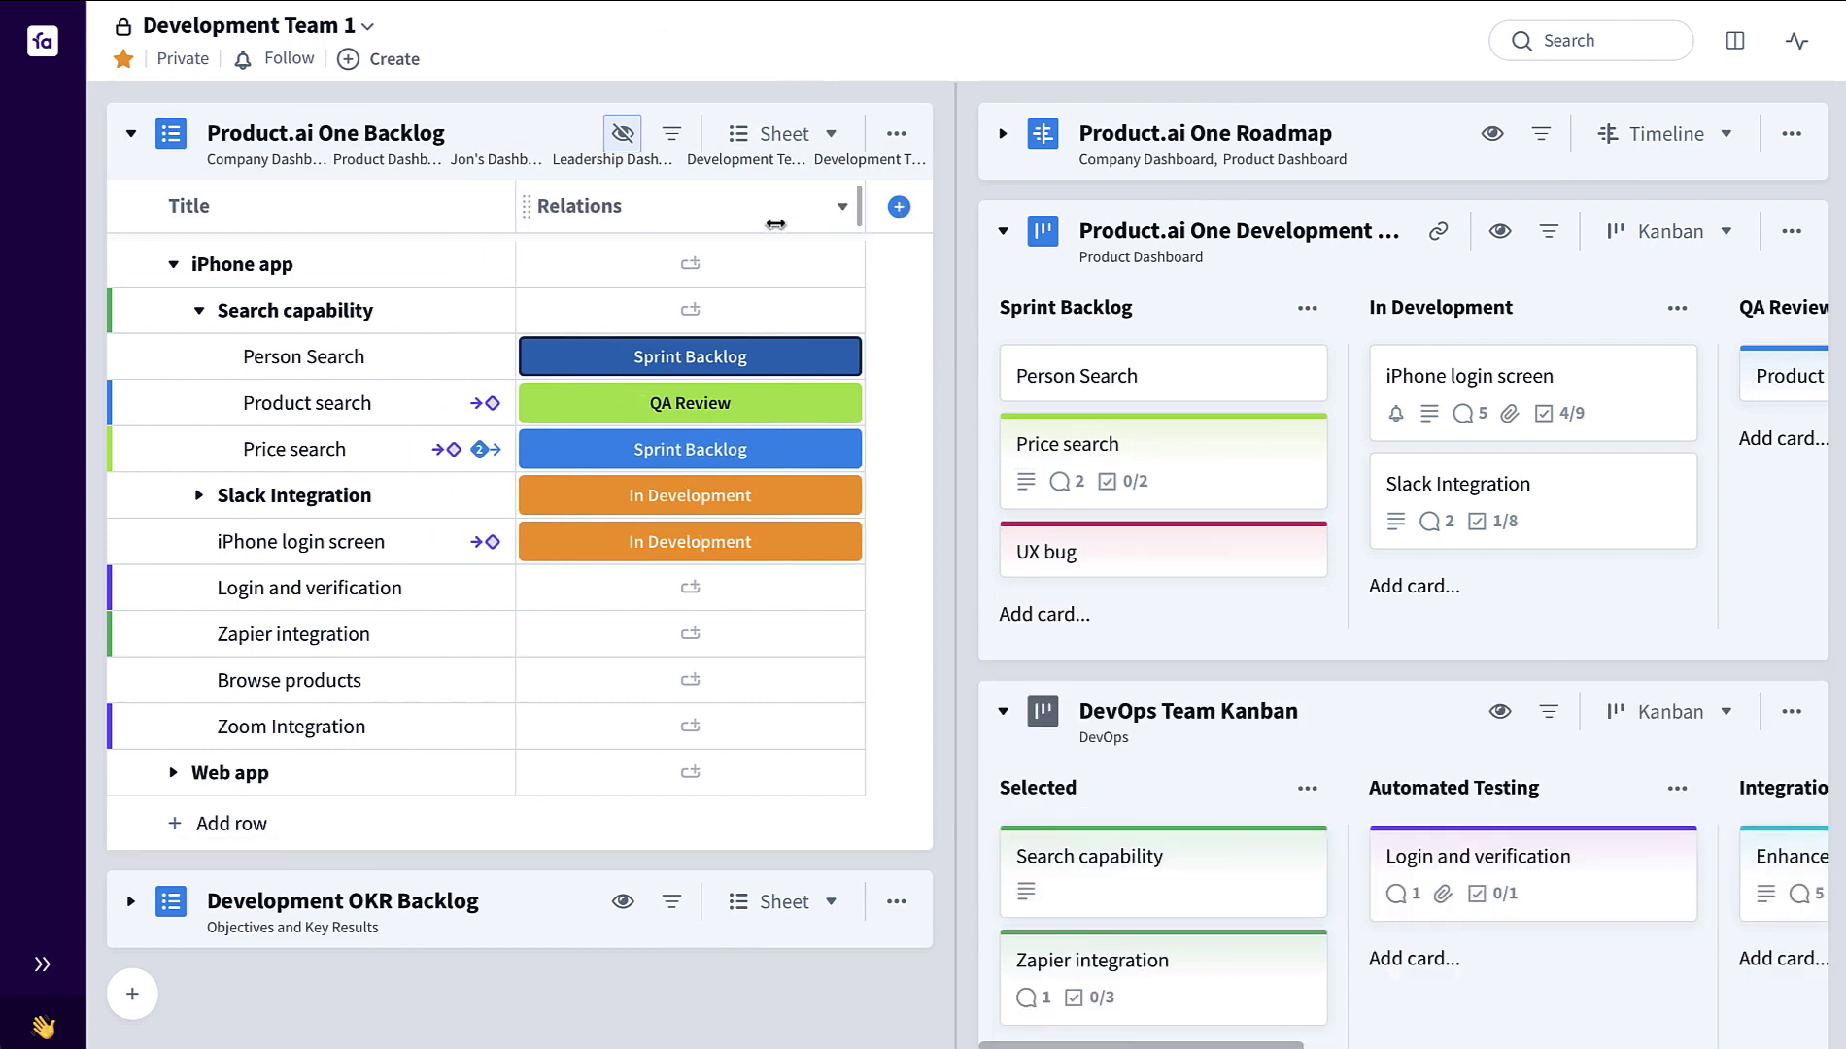
{"action": "left_click", "coordinate": [641, 206]}
{"action": "type", "text": "D"}
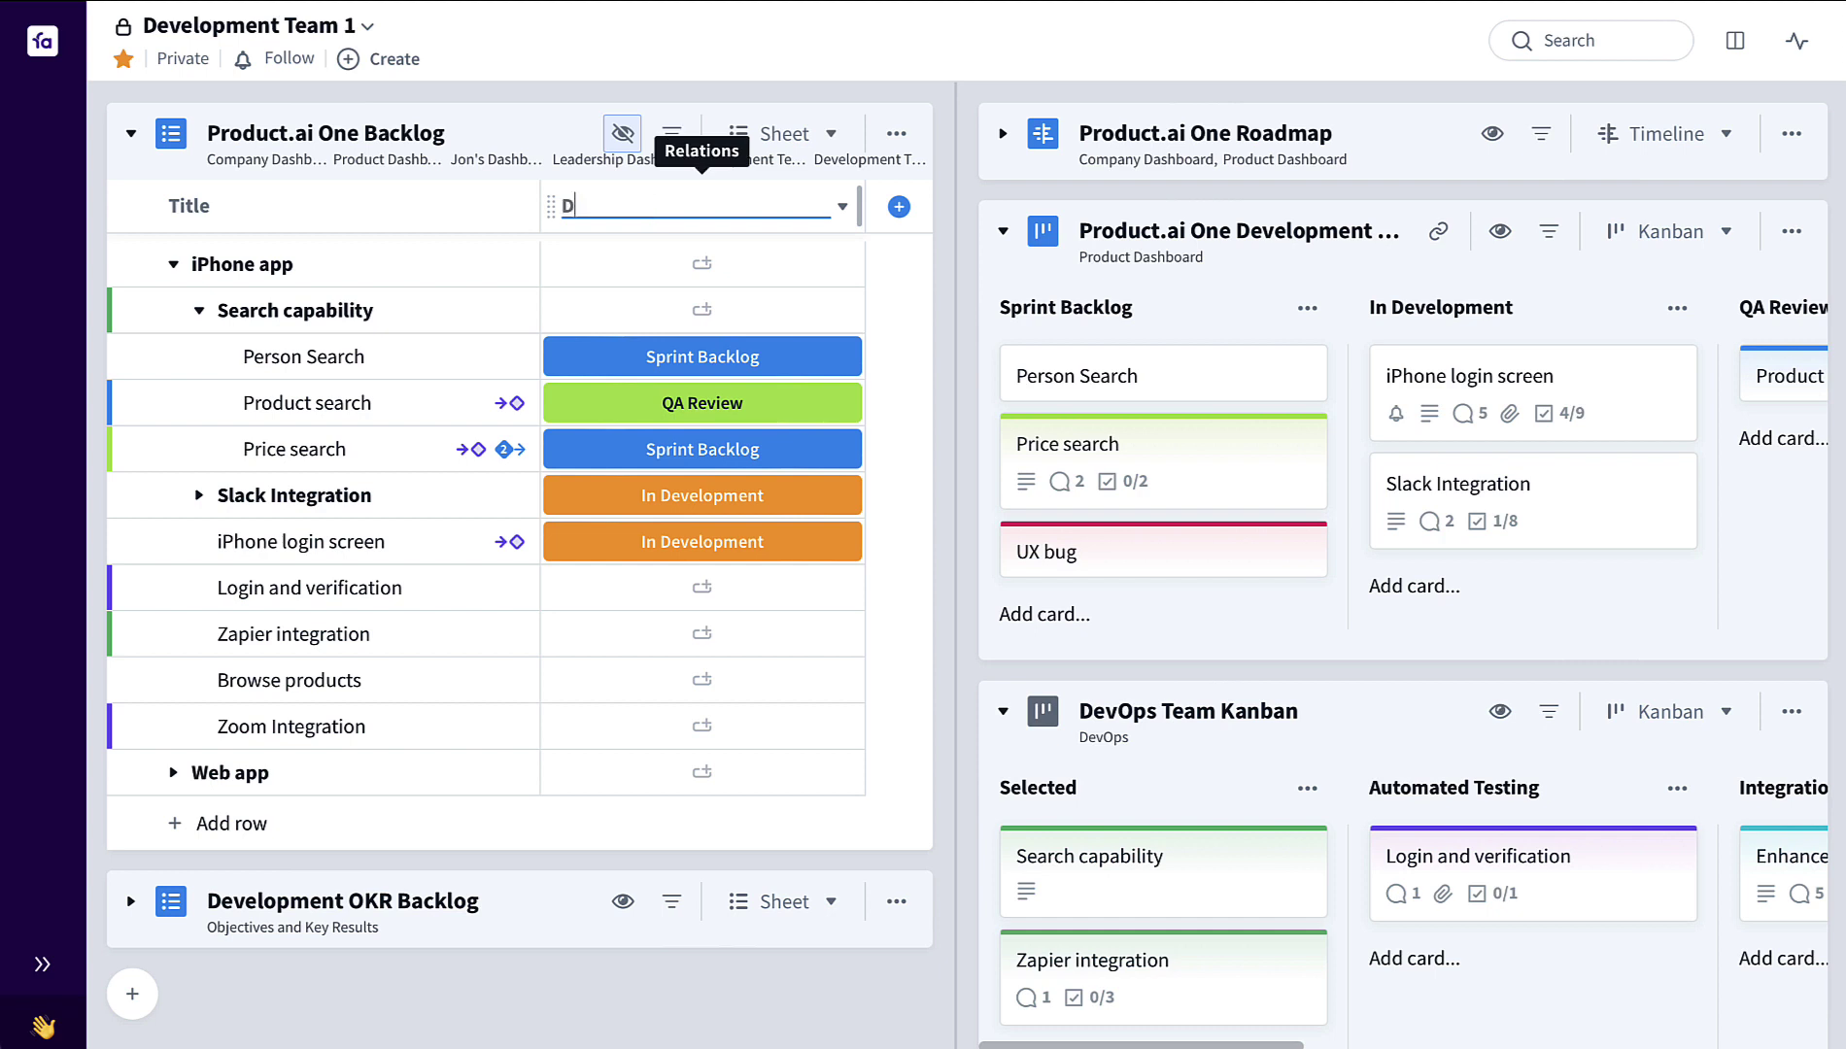
{"action": "type", "text": "evelopment Status"}
{"action": "key", "text": "Return"}
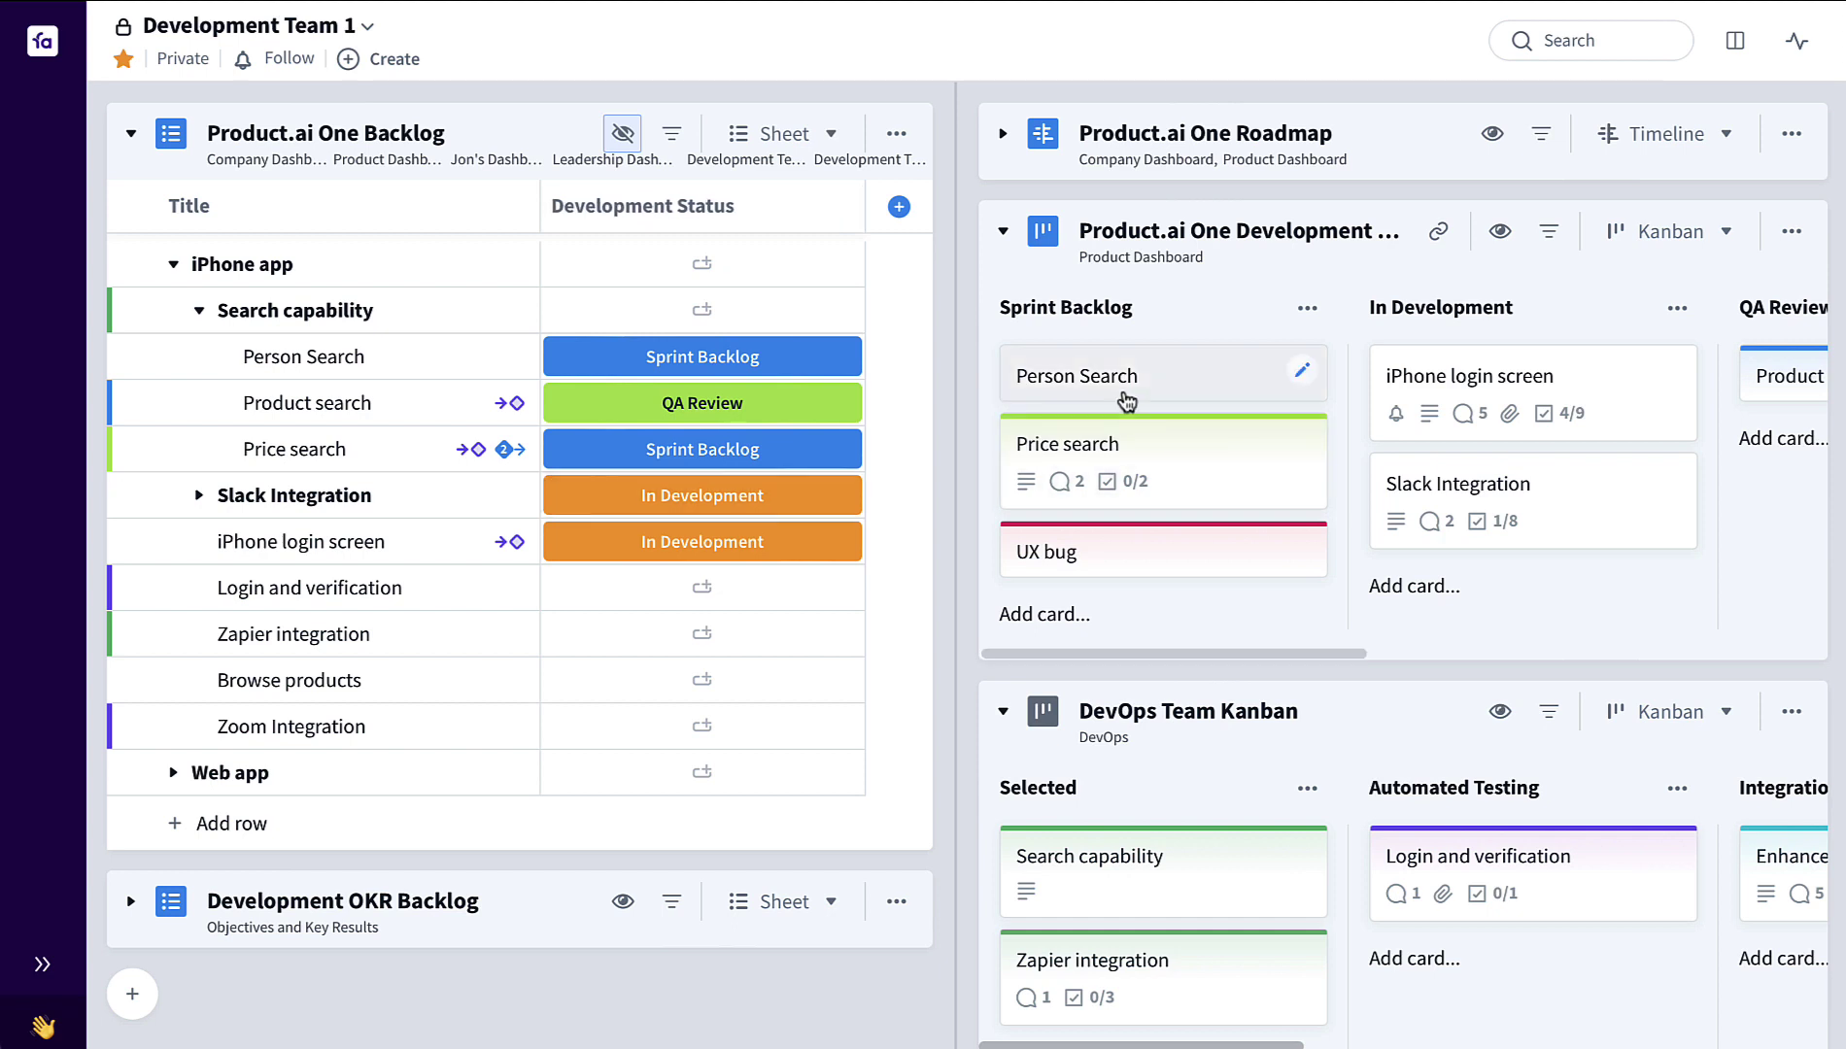
Step: Move the Person Search card to QA Review on the development board and place it under Selected on the DevOps Team Kanban
{"action": "left_click_drag", "start_coordinate": [1125, 400], "coordinate": [1554, 408]}
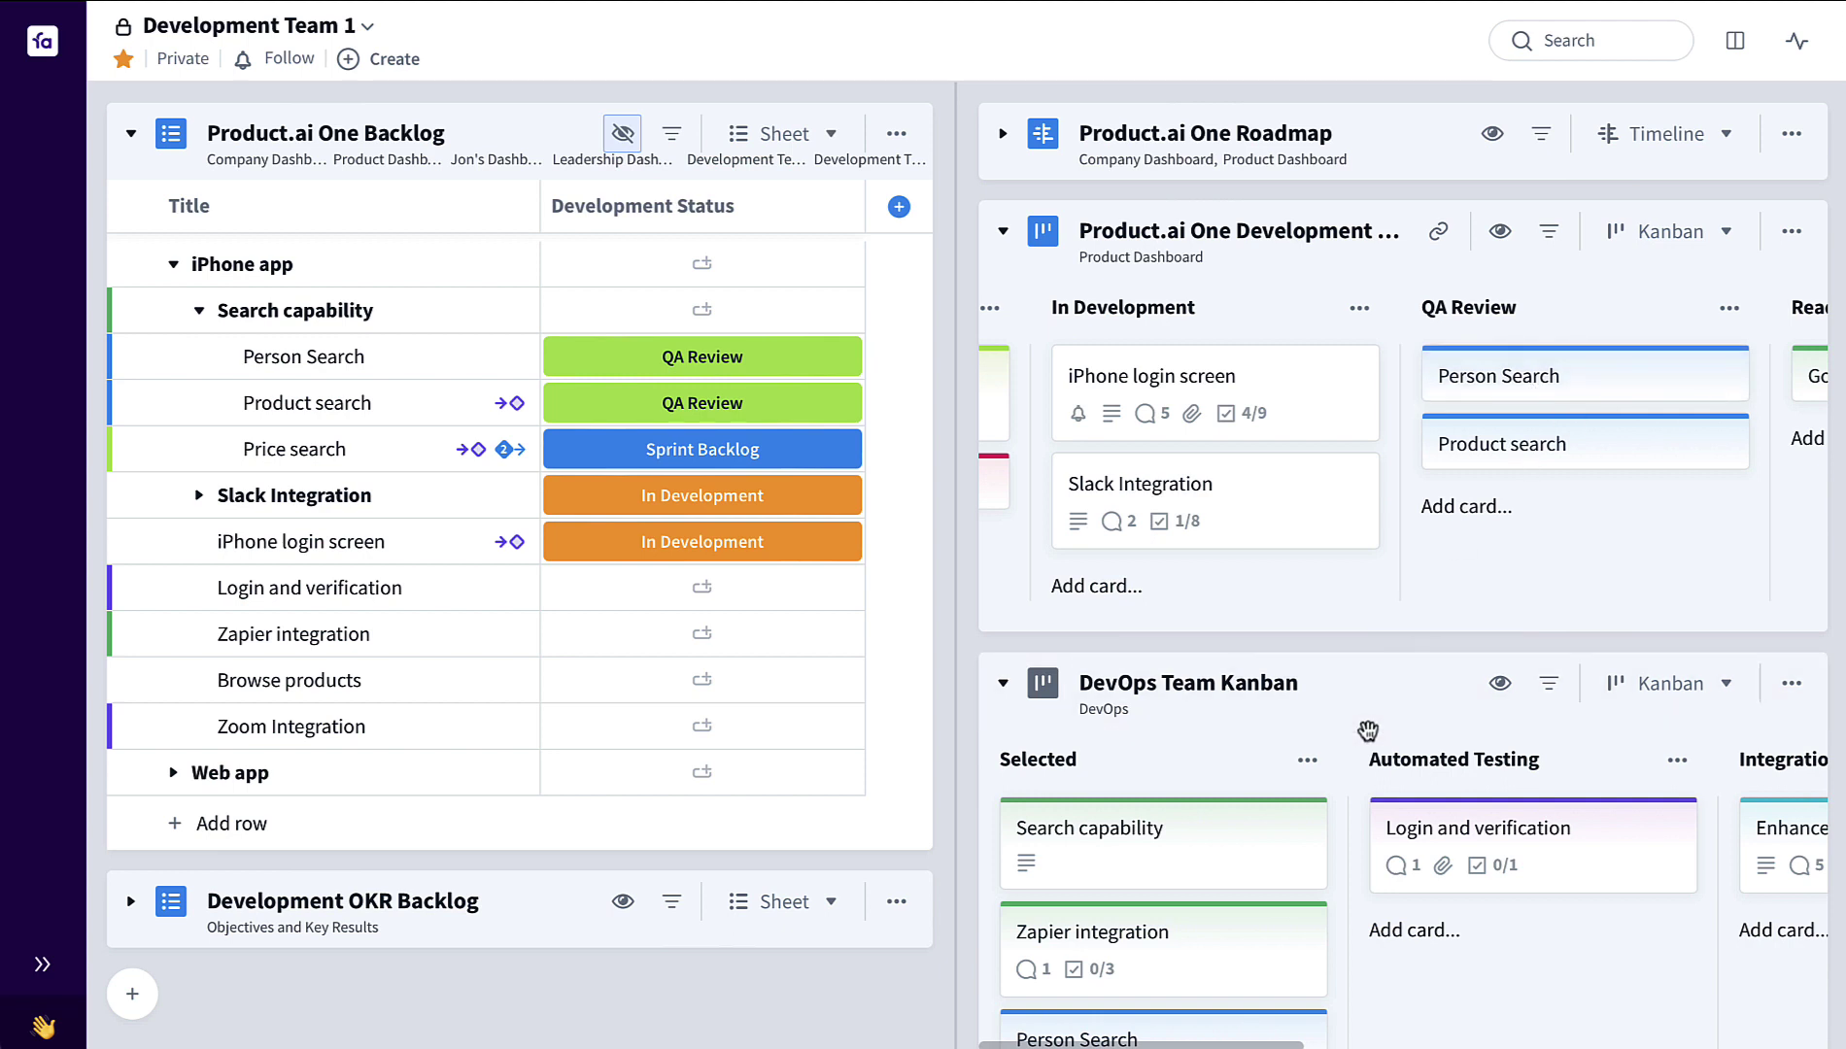
{"action": "scroll", "coordinate": [1368, 731], "scroll_direction": "down", "scroll_amount": 3}
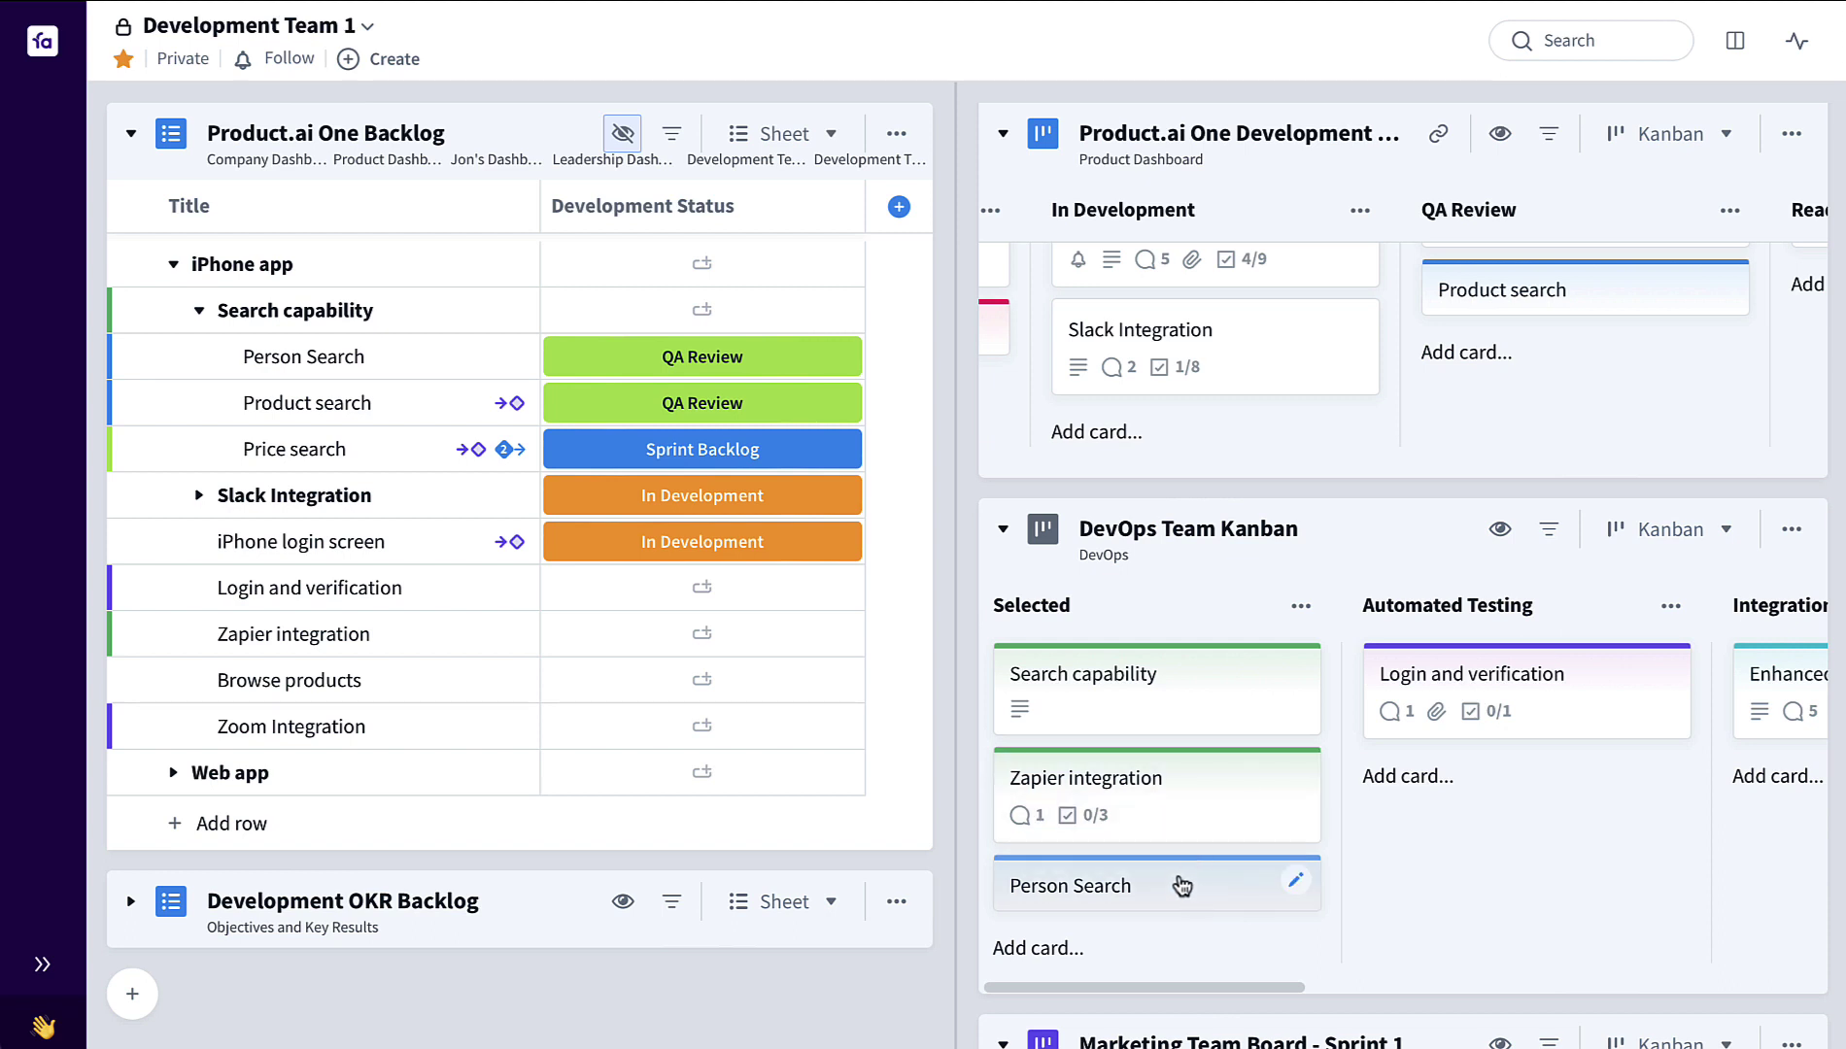
Step: Add a Relations column filtered to DevOps Team Kanban, turn off naming after the board filter, and name it DevOps Status
{"action": "left_click", "coordinate": [899, 207]}
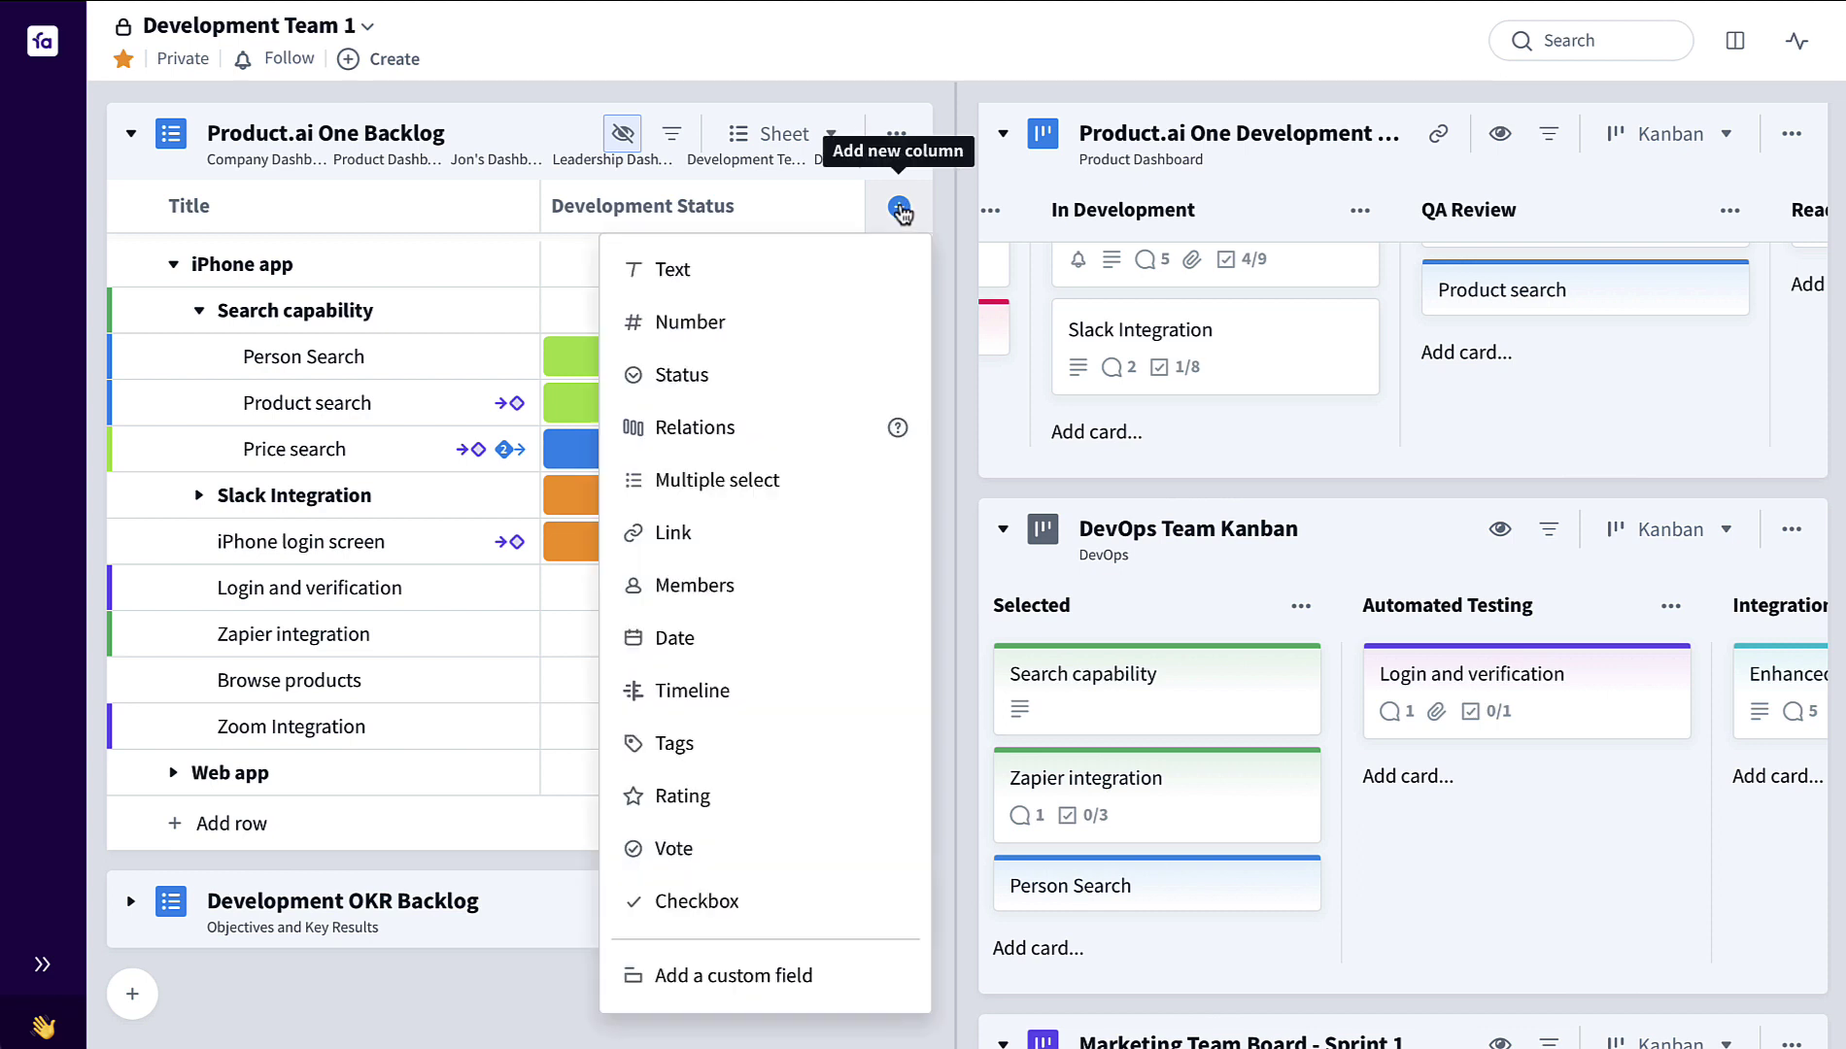
{"action": "left_click", "coordinate": [824, 427]}
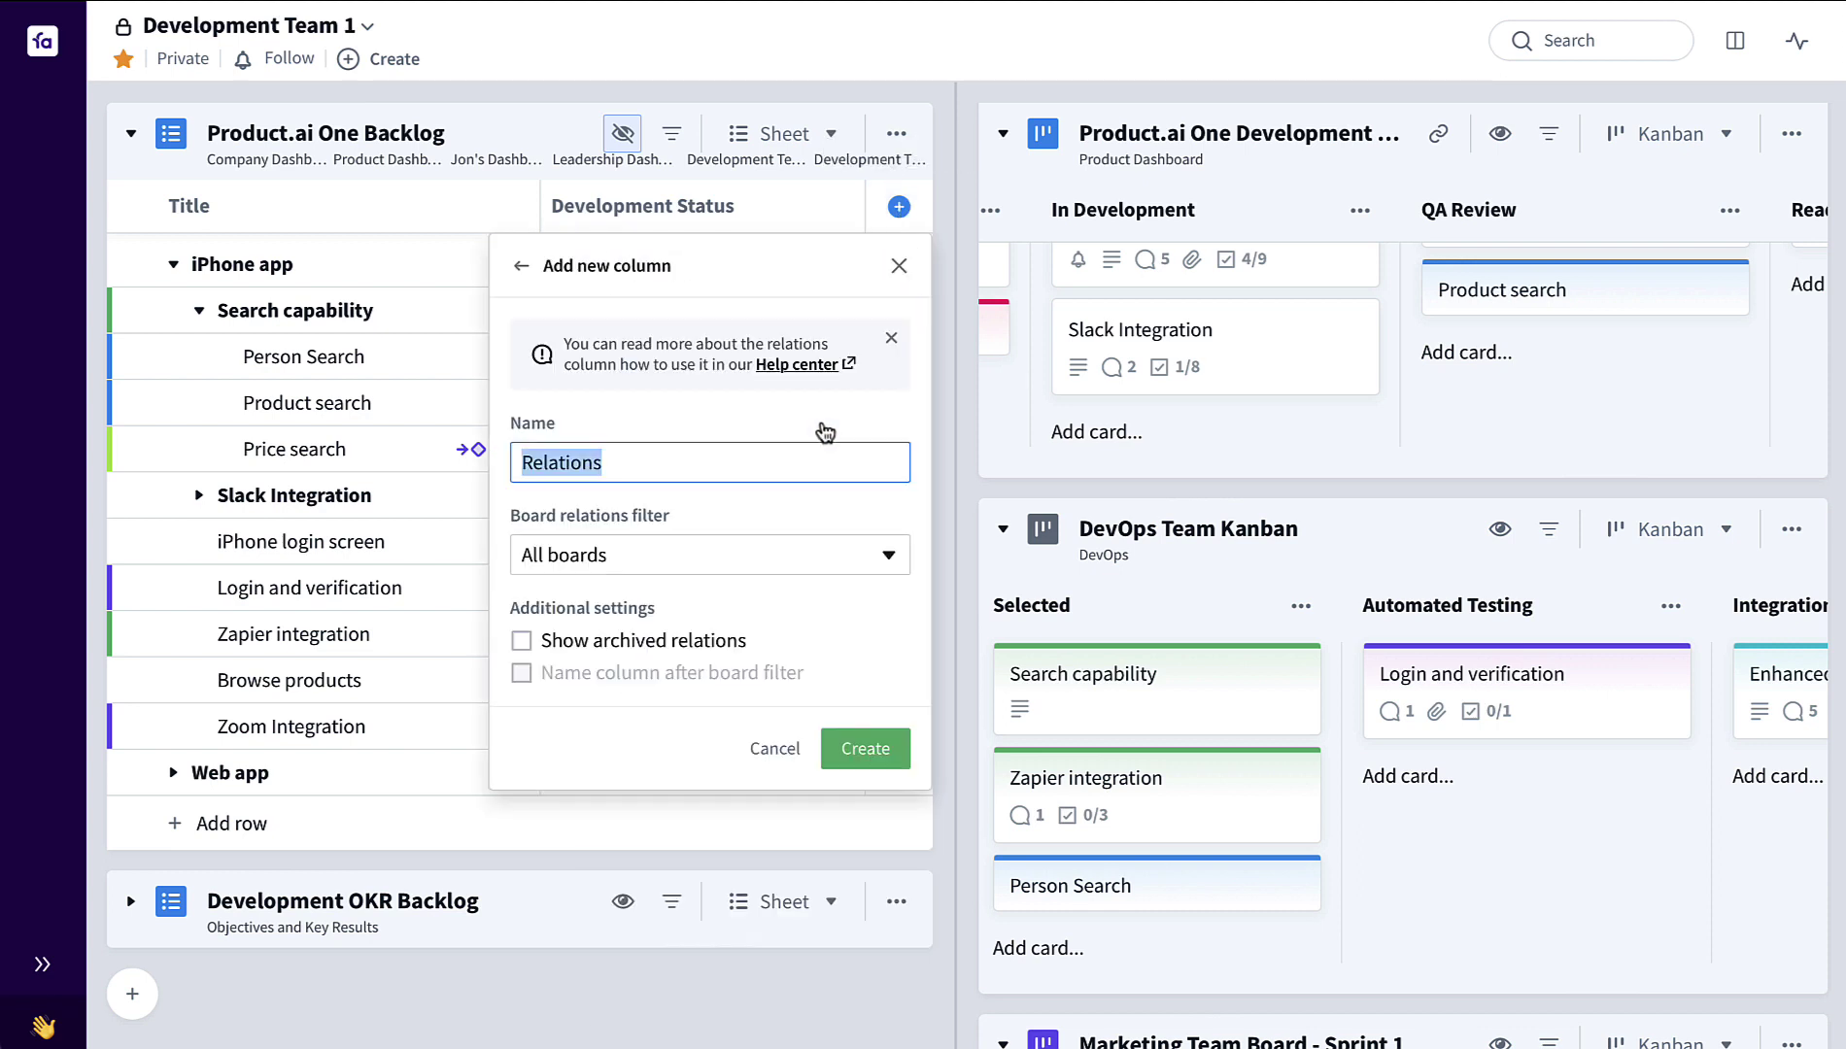
{"action": "left_click", "coordinate": [821, 555]}
{"action": "scroll", "coordinate": [730, 856], "scroll_direction": "down", "scroll_amount": 5}
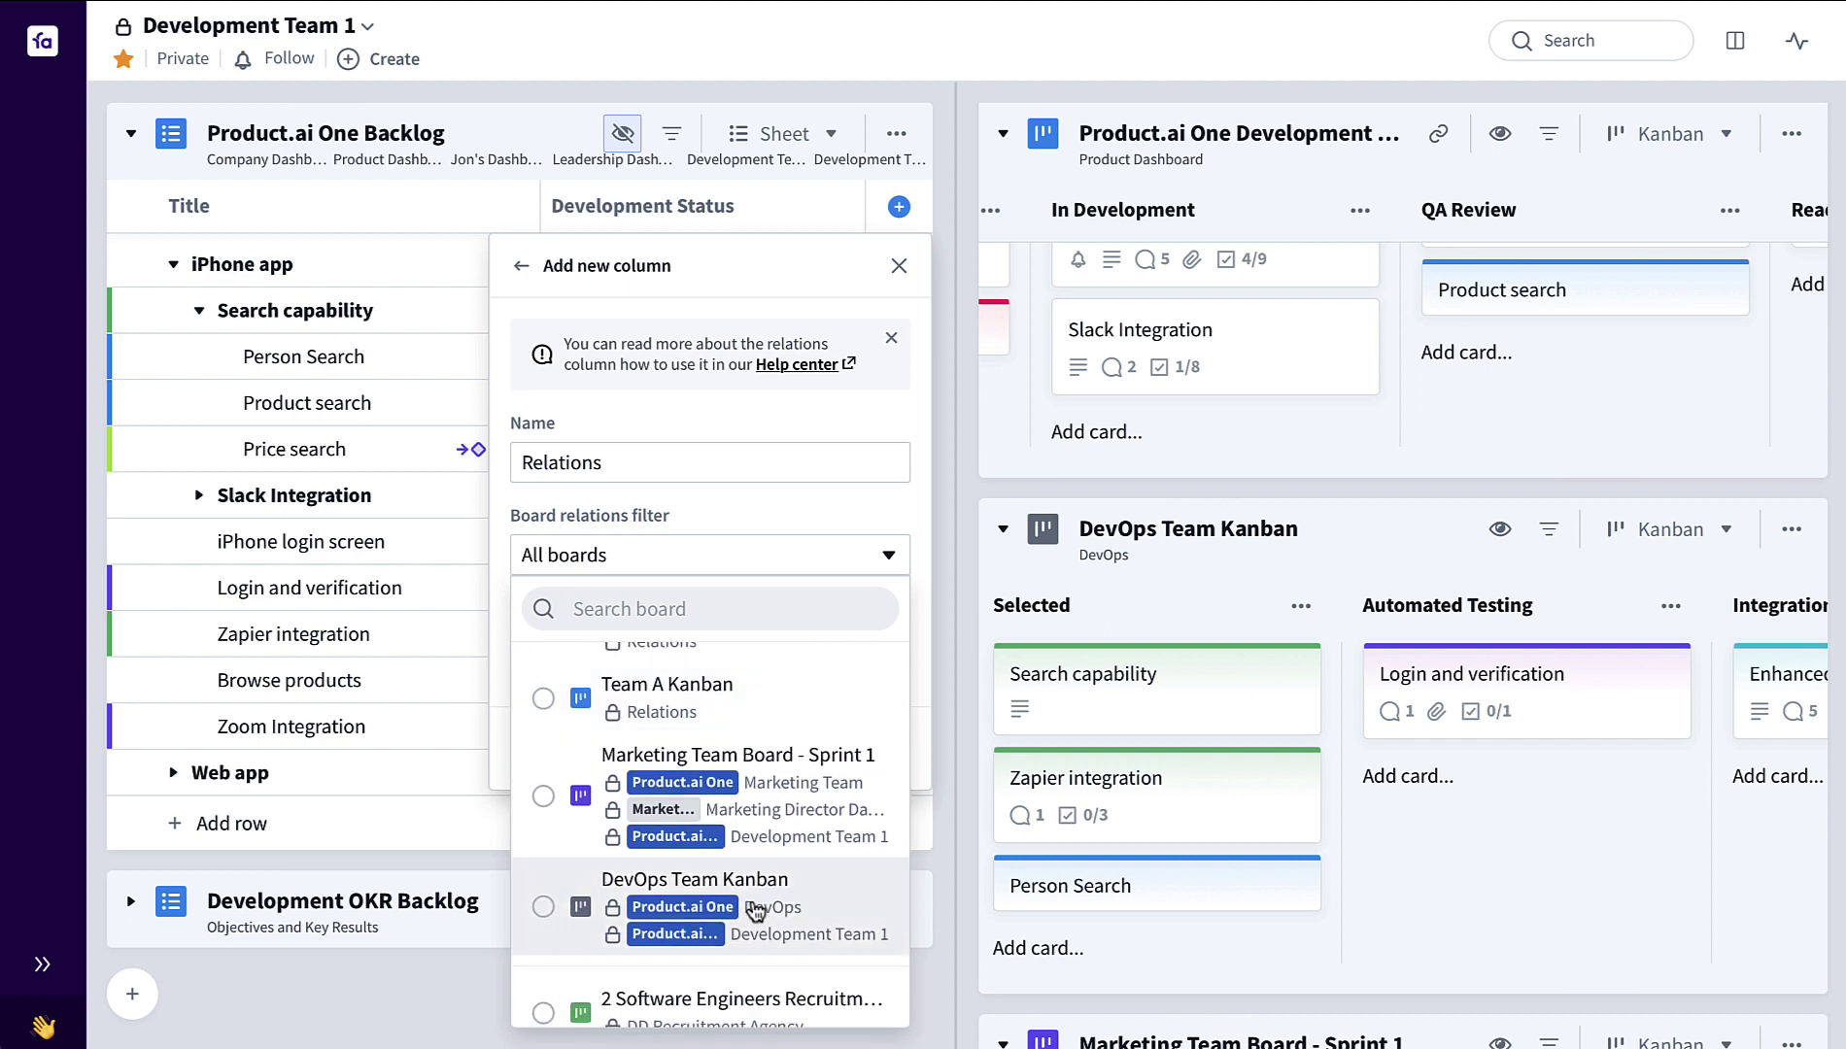
{"action": "left_click", "coordinate": [756, 910]}
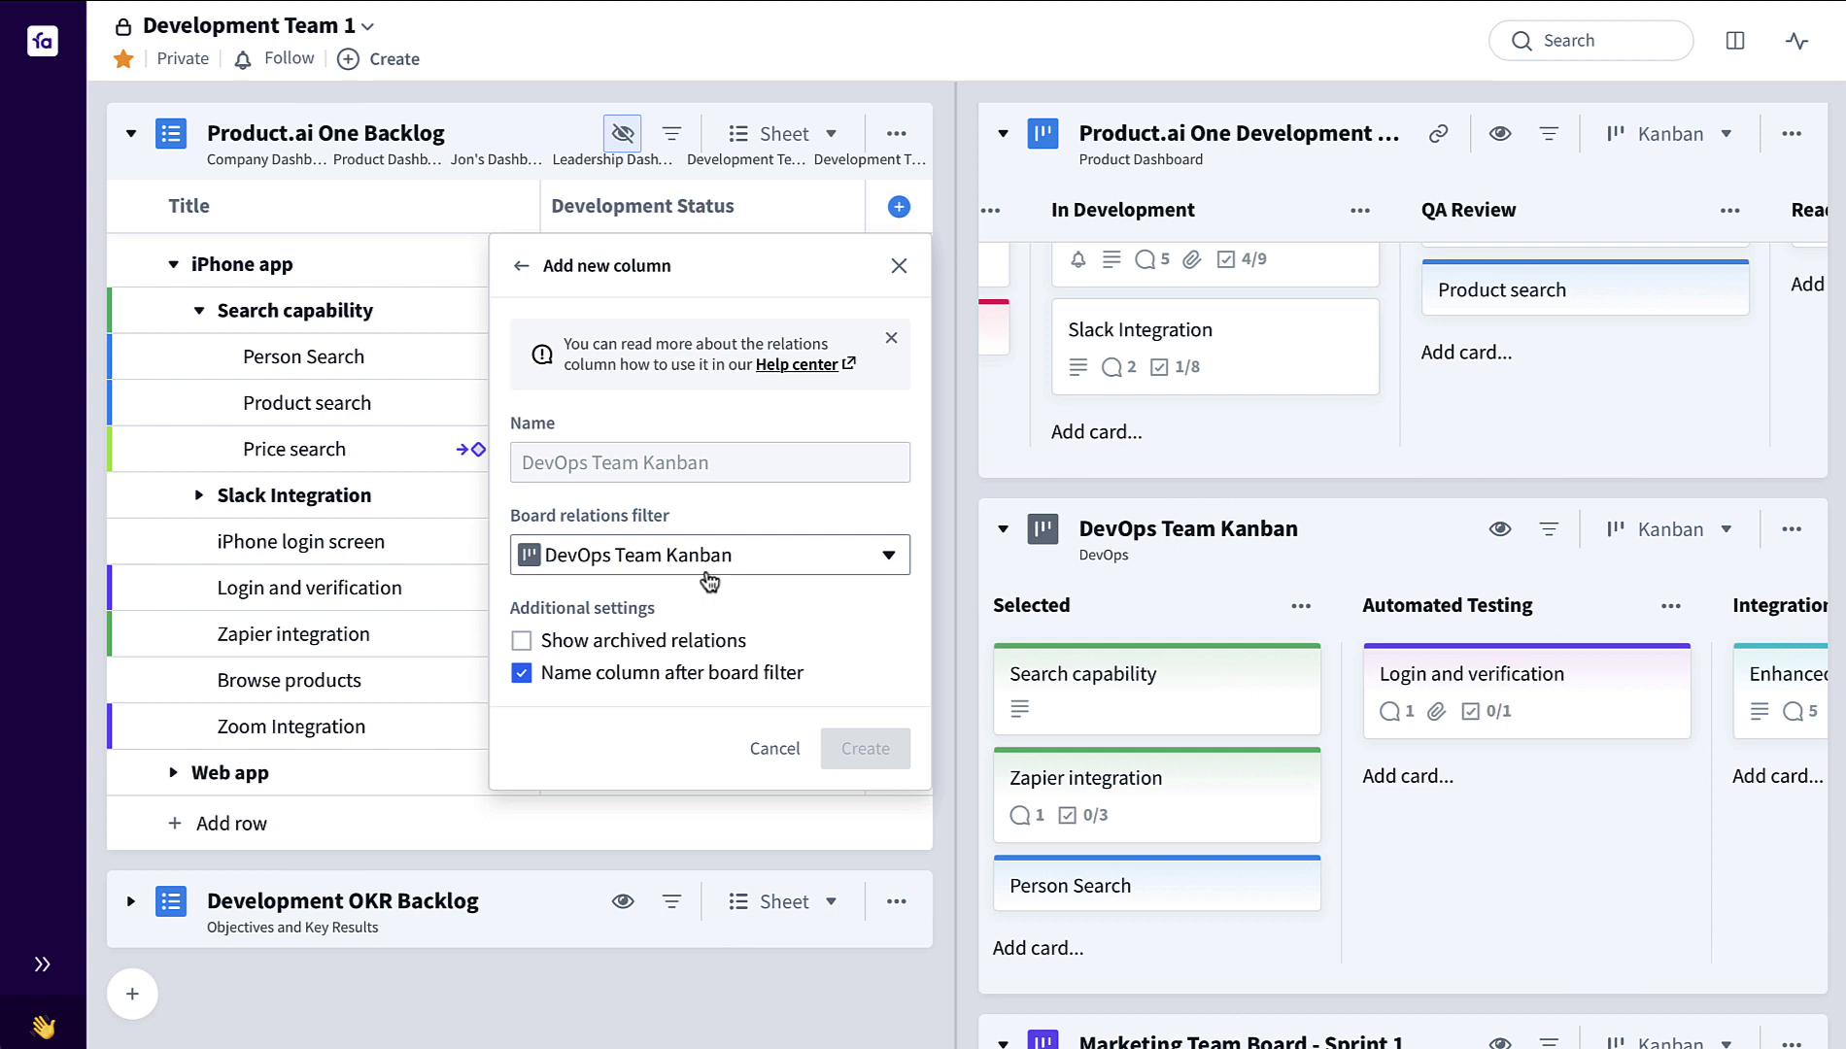
{"action": "left_click", "coordinate": [666, 675]}
{"action": "left_click", "coordinate": [721, 472]}
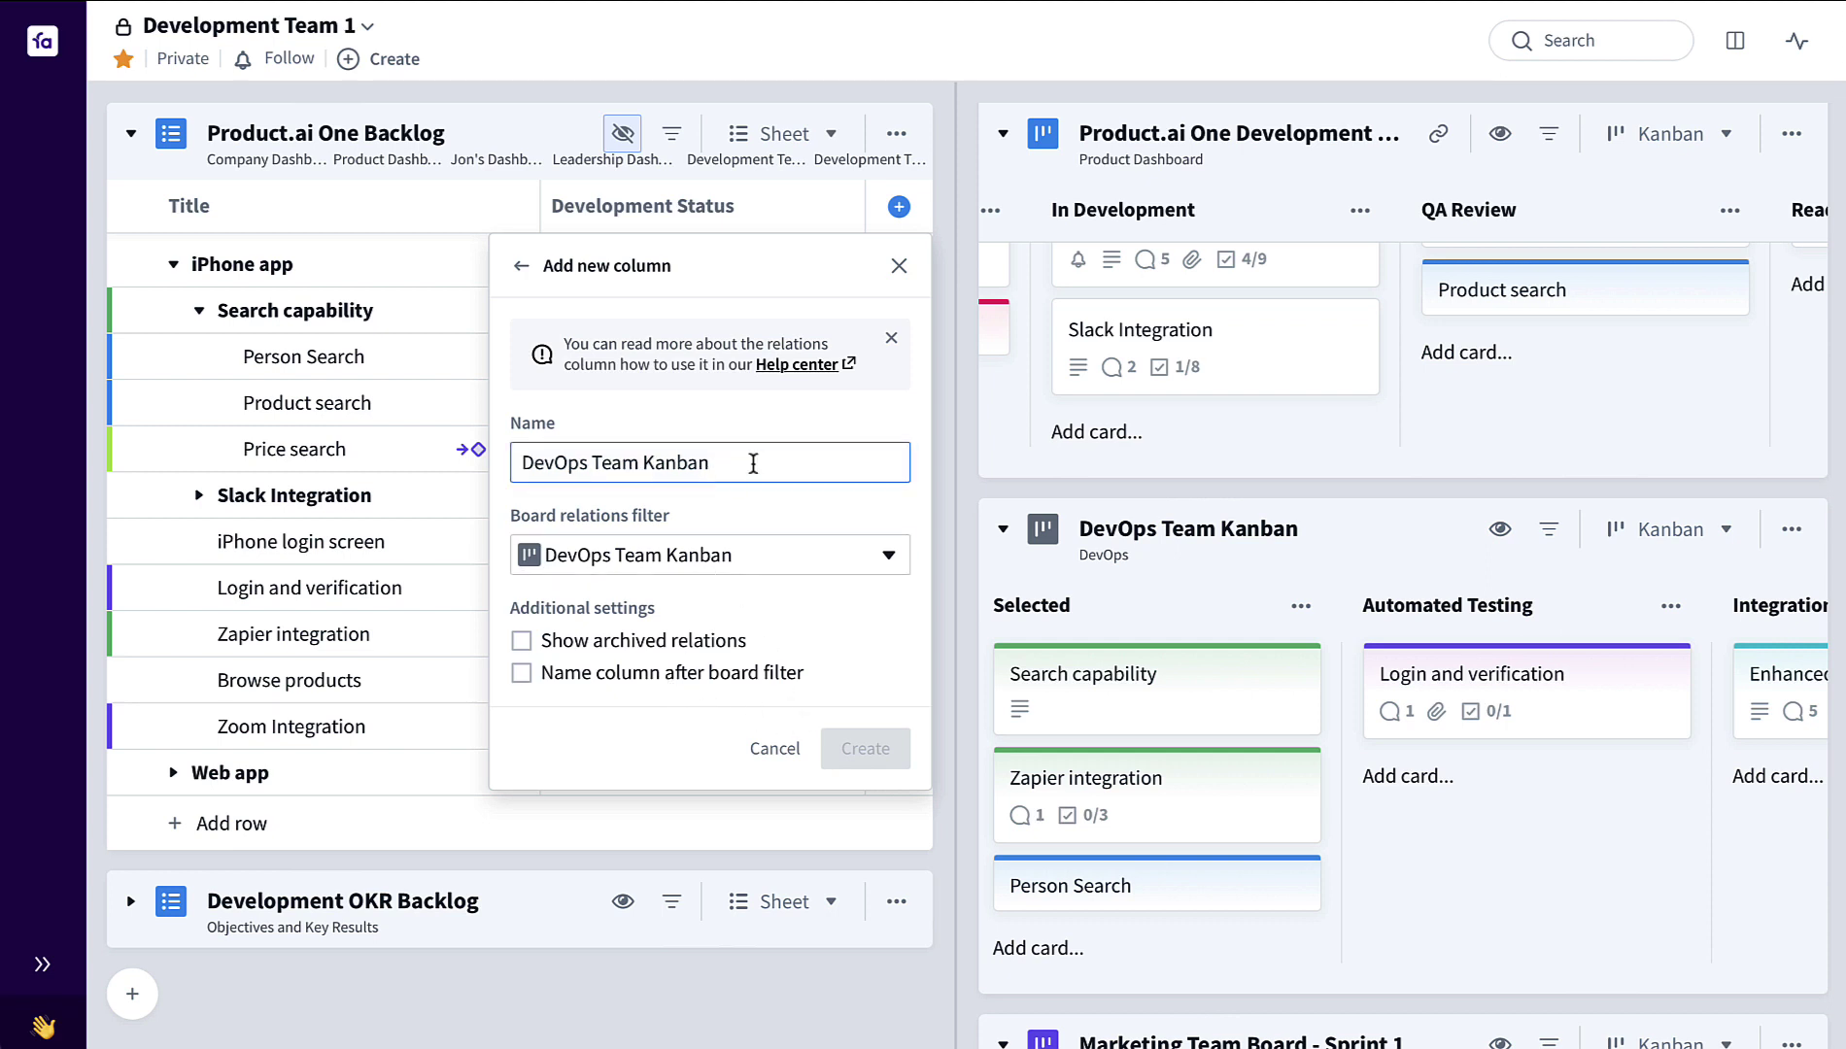
{"action": "left_click_drag", "start_coordinate": [721, 472], "coordinate": [592, 464]}
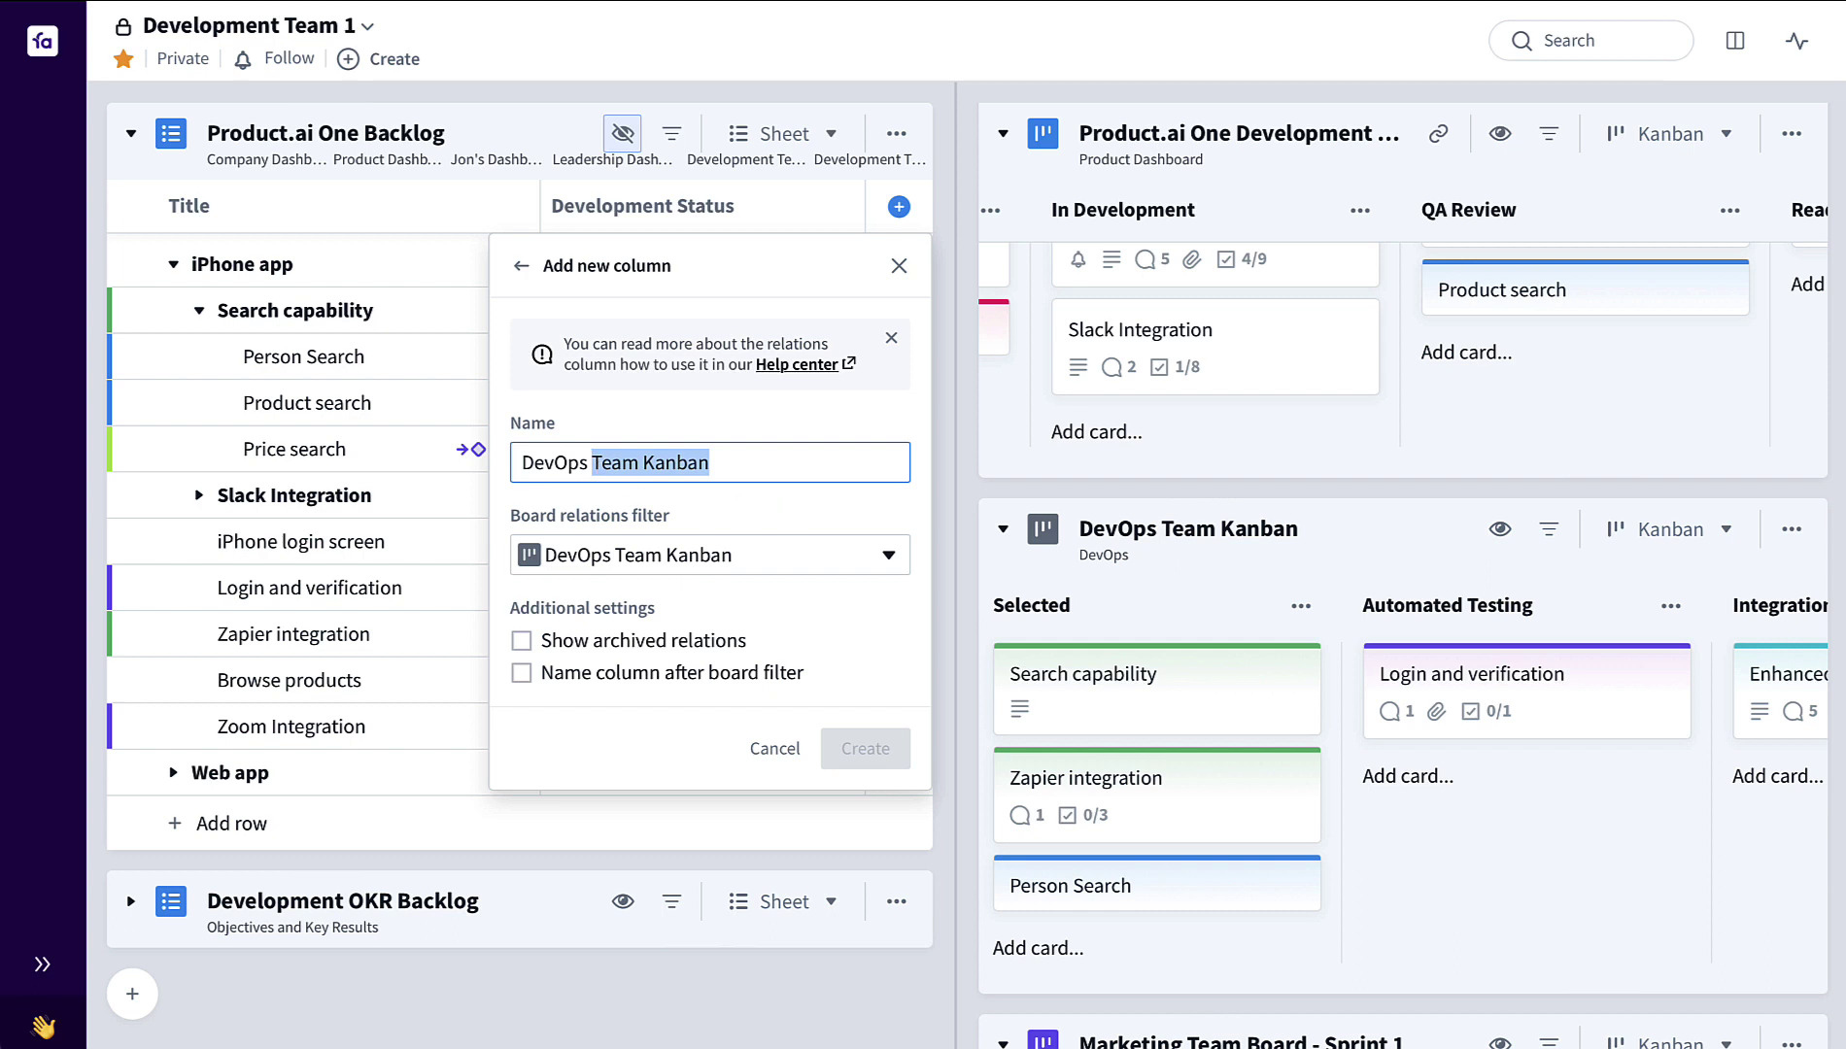
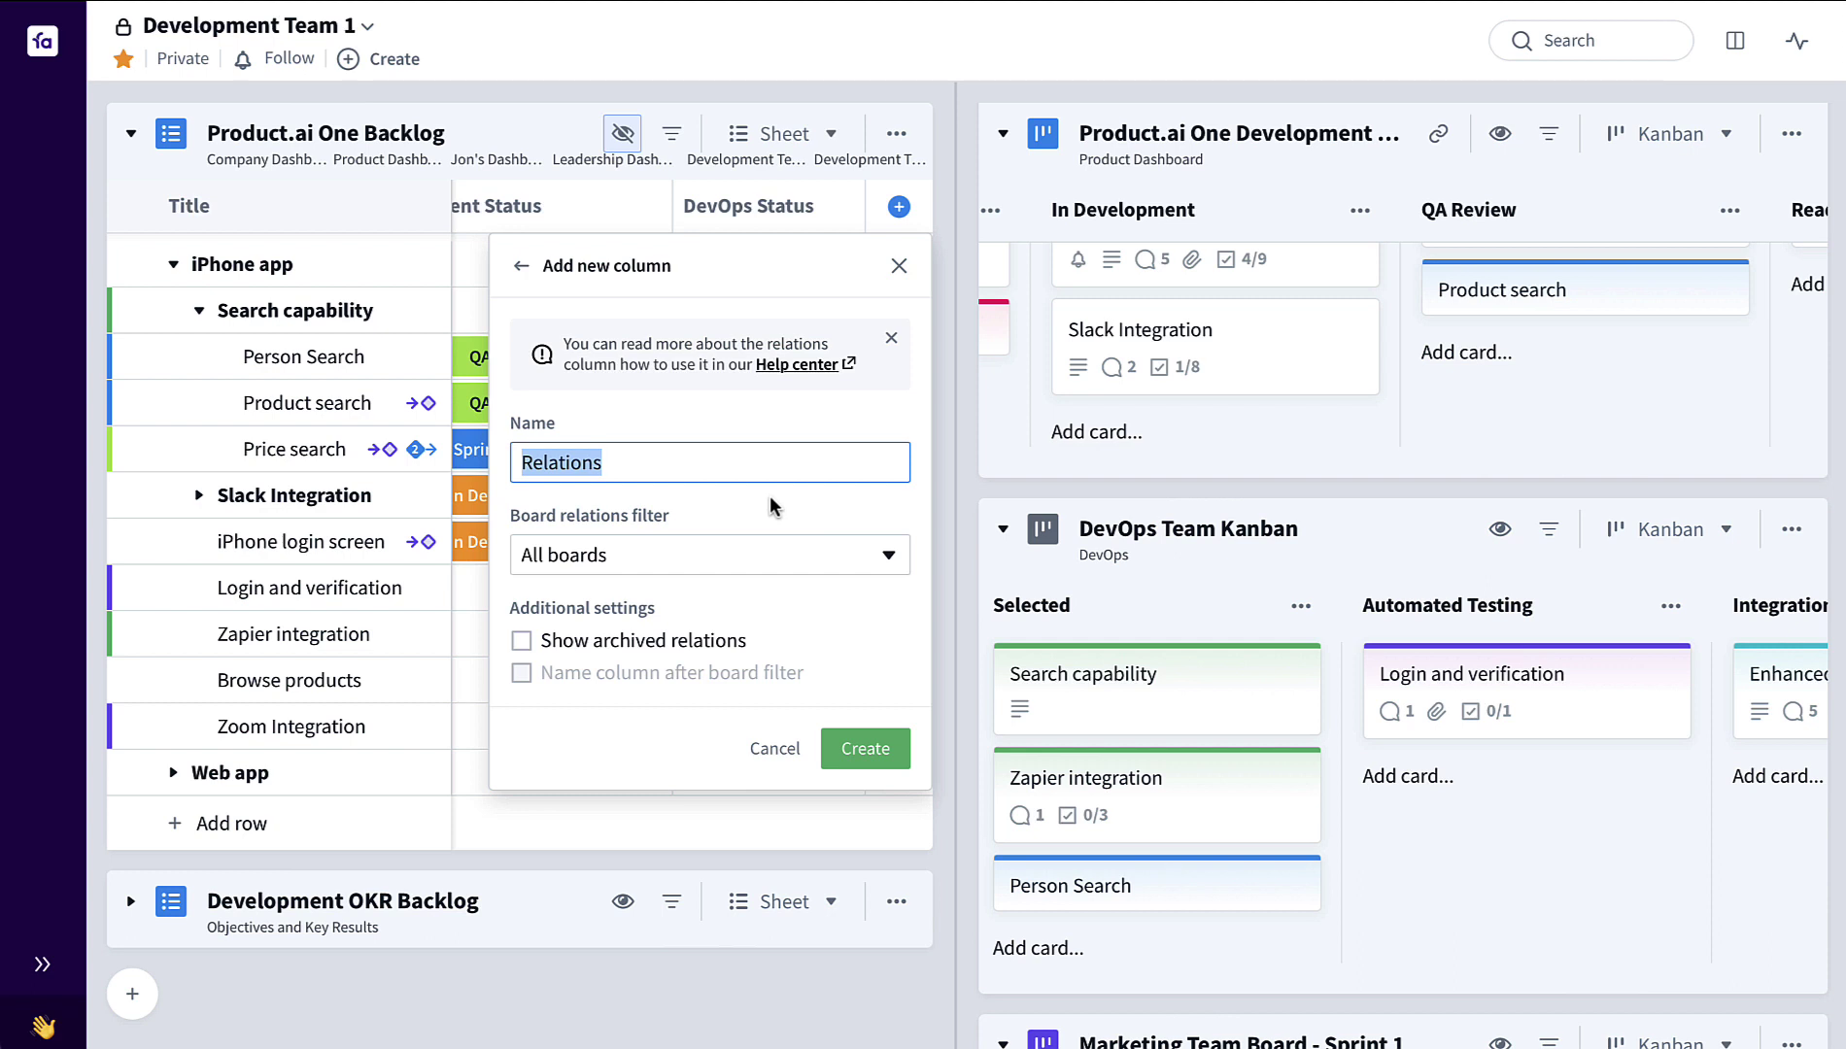
Step: Create a Relations column named Marketing Status, filtered to Marketing Team Board - Sprint 1
{"action": "type", "text": "Marketing Status"}
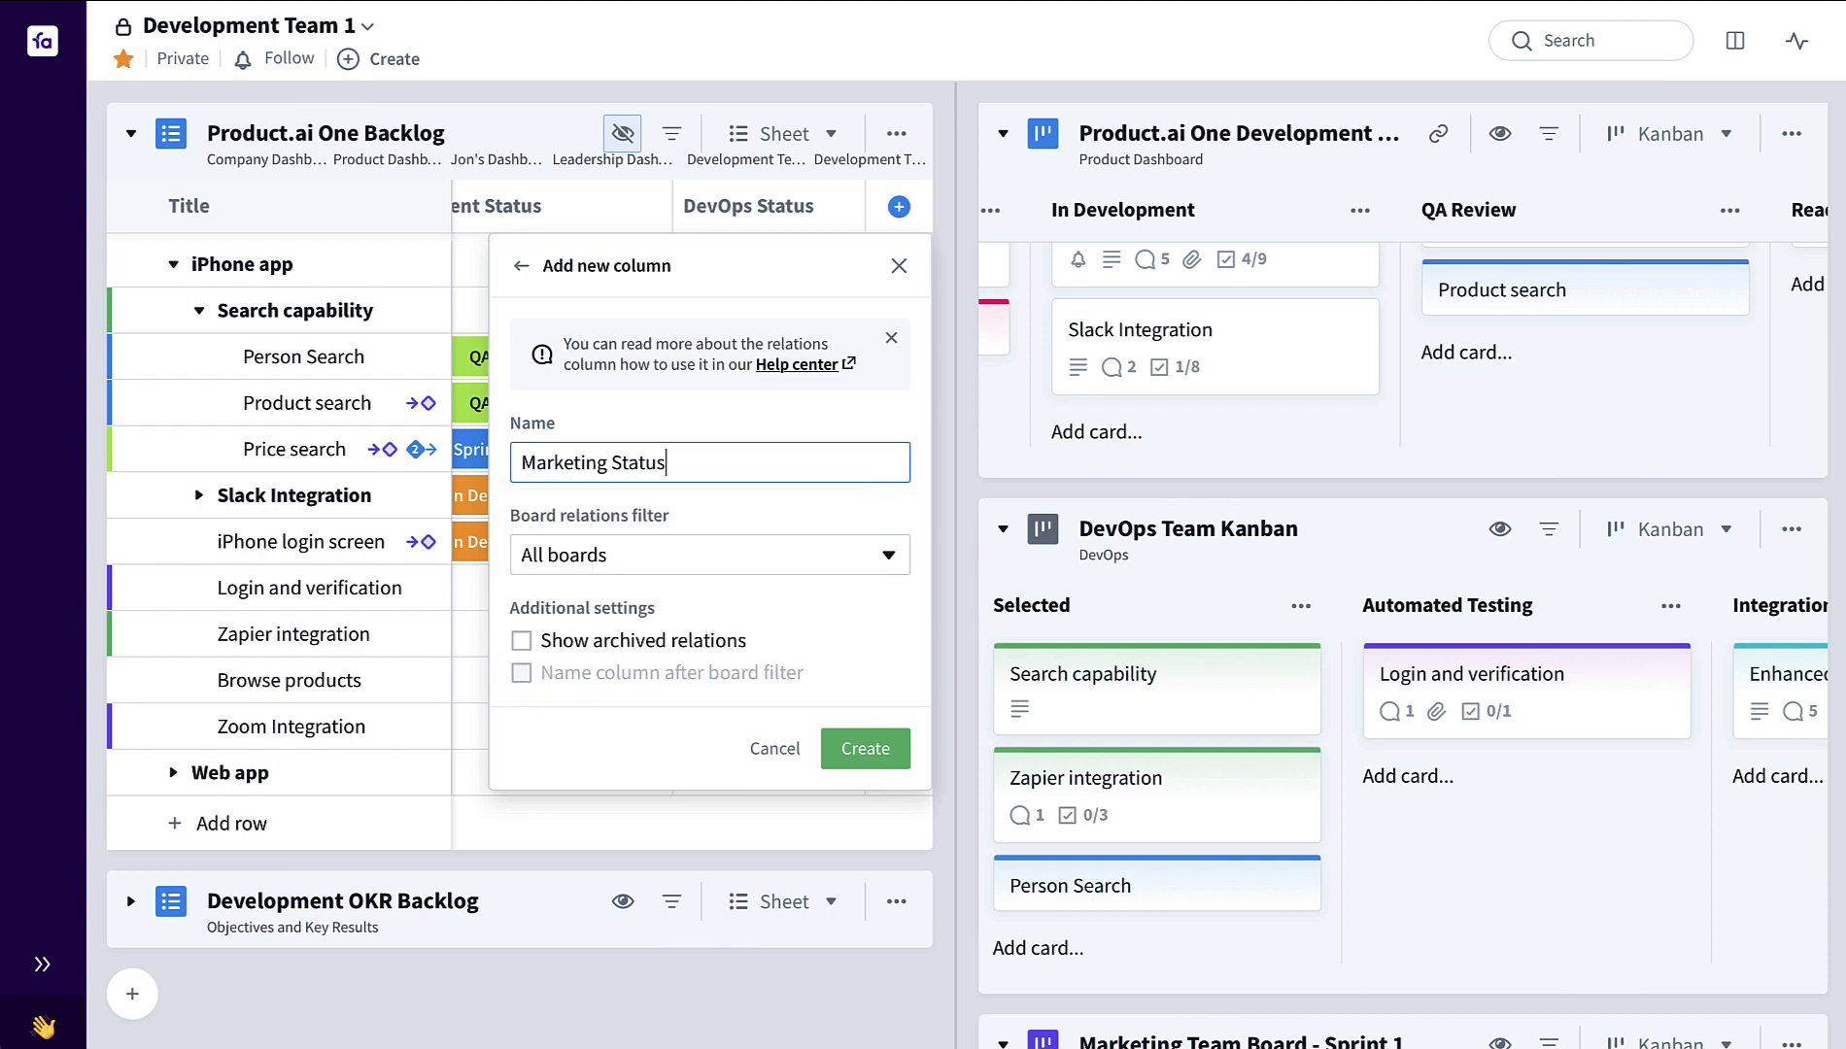
{"action": "left_click", "coordinate": [834, 572]}
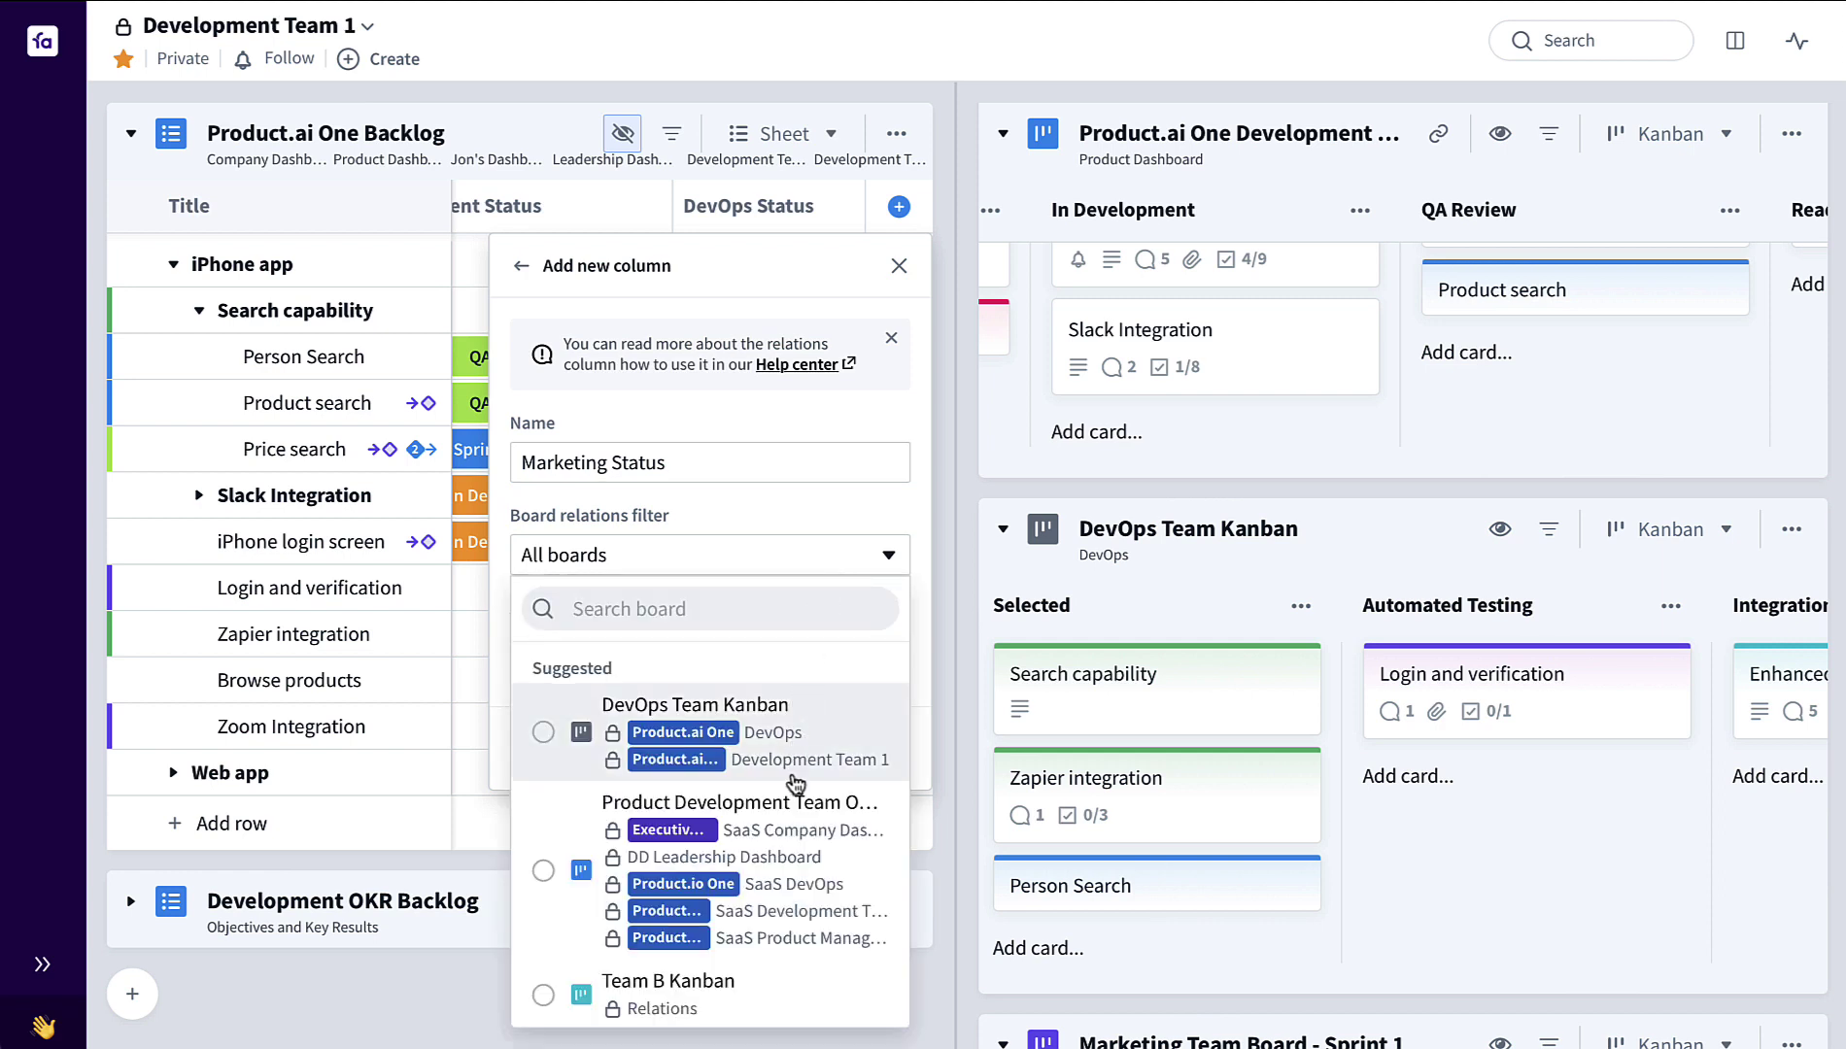
{"action": "scroll", "coordinate": [792, 782], "scroll_direction": "down", "scroll_amount": 5}
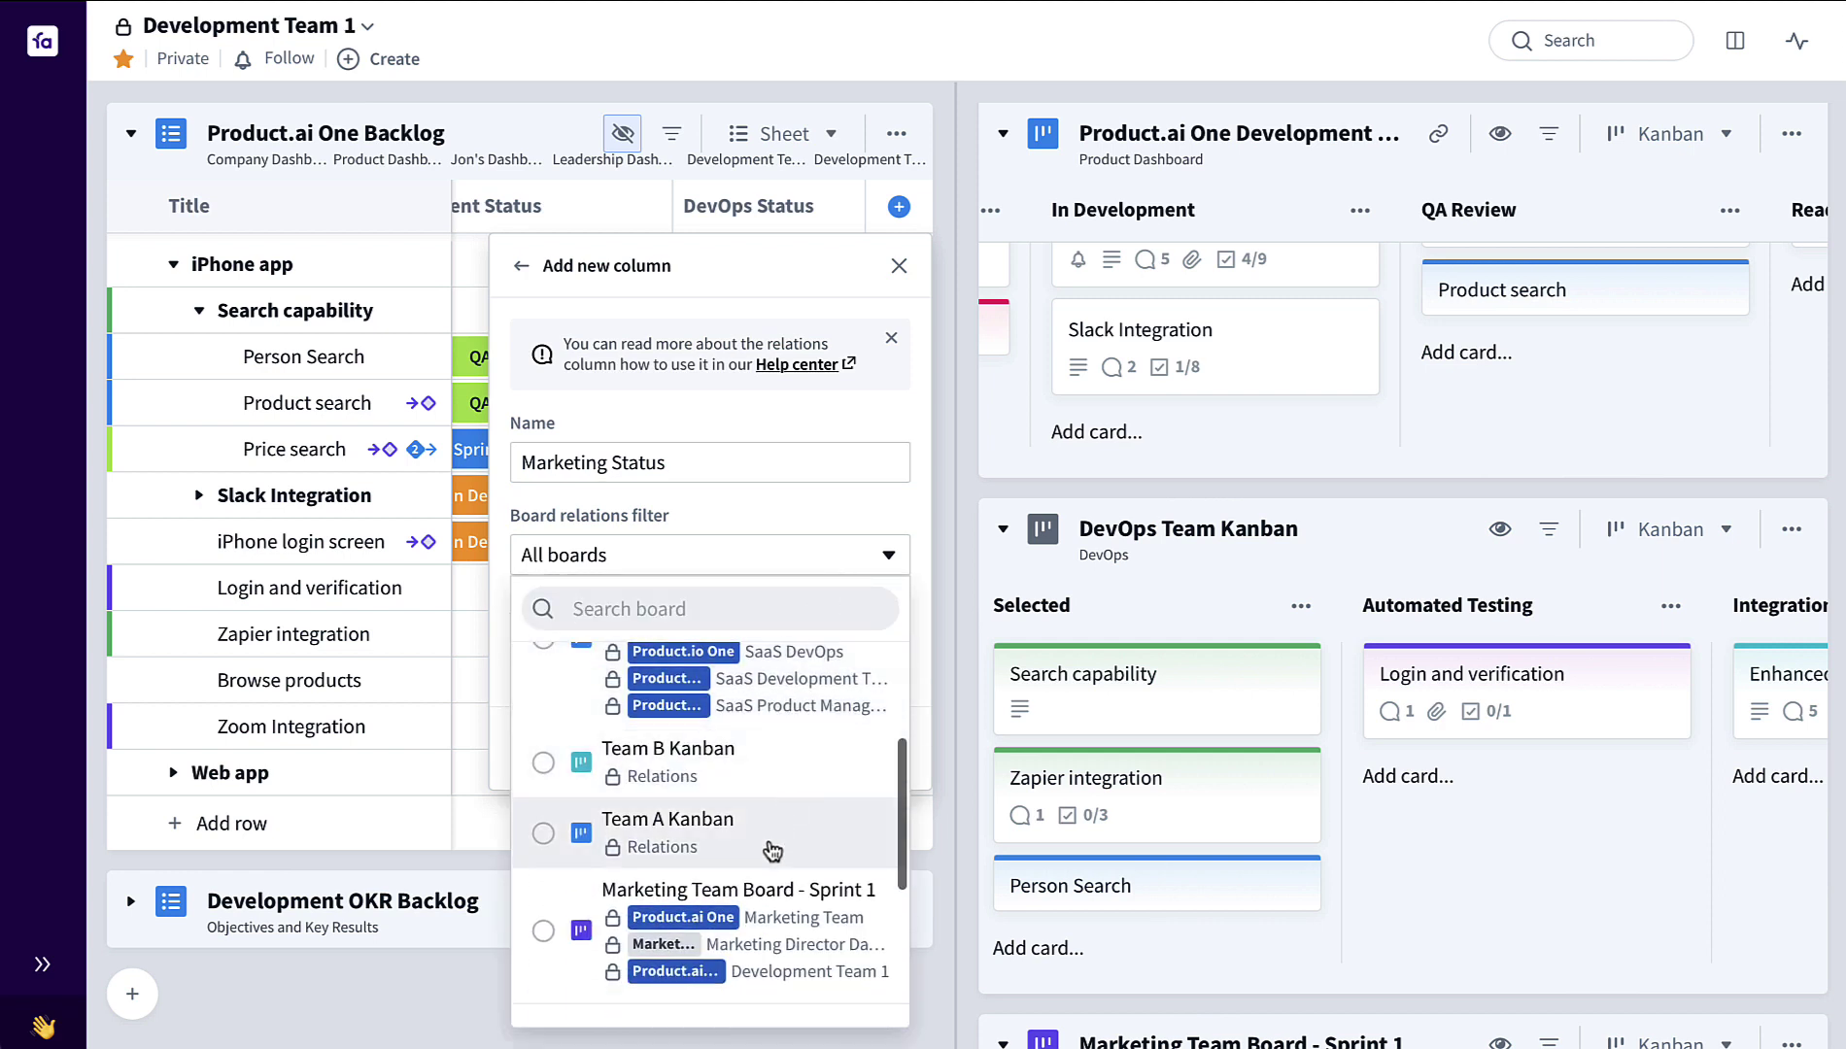
{"action": "scroll", "coordinate": [777, 851], "scroll_direction": "down", "scroll_amount": 1}
{"action": "left_click", "coordinate": [795, 852]}
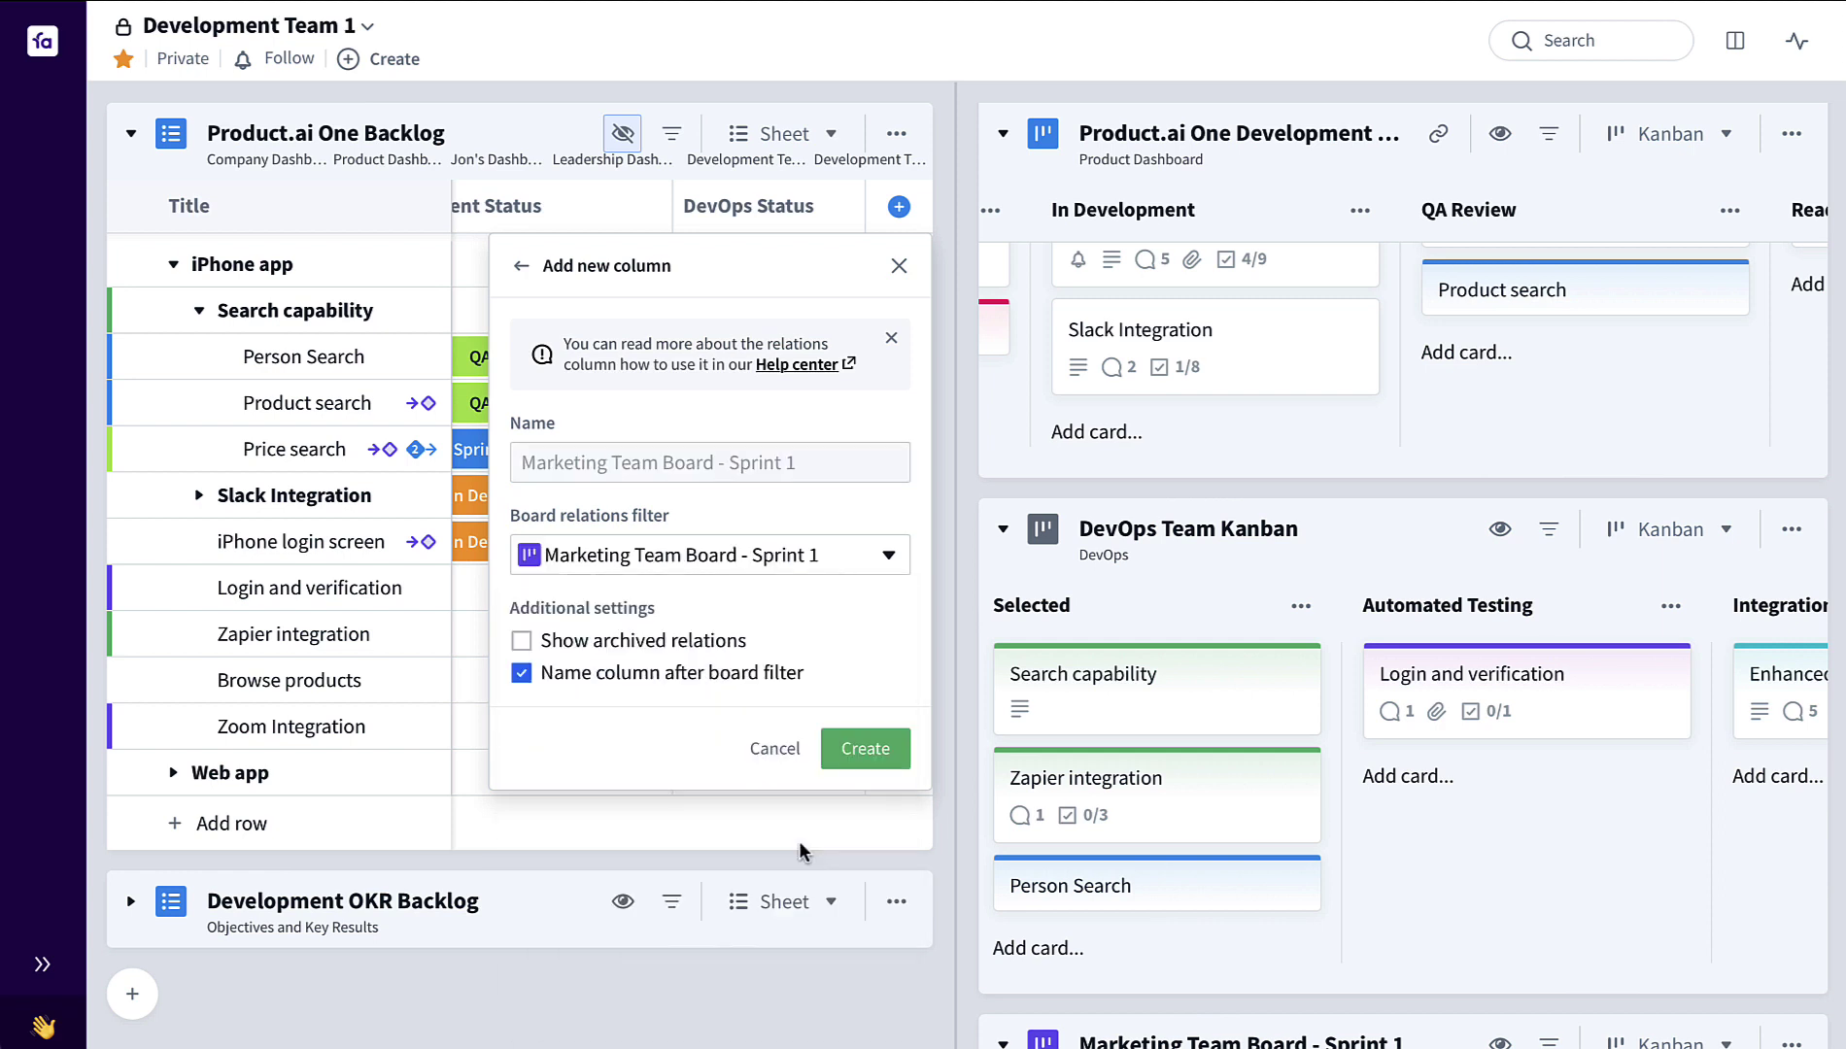
{"action": "left_click", "coordinate": [868, 750]}
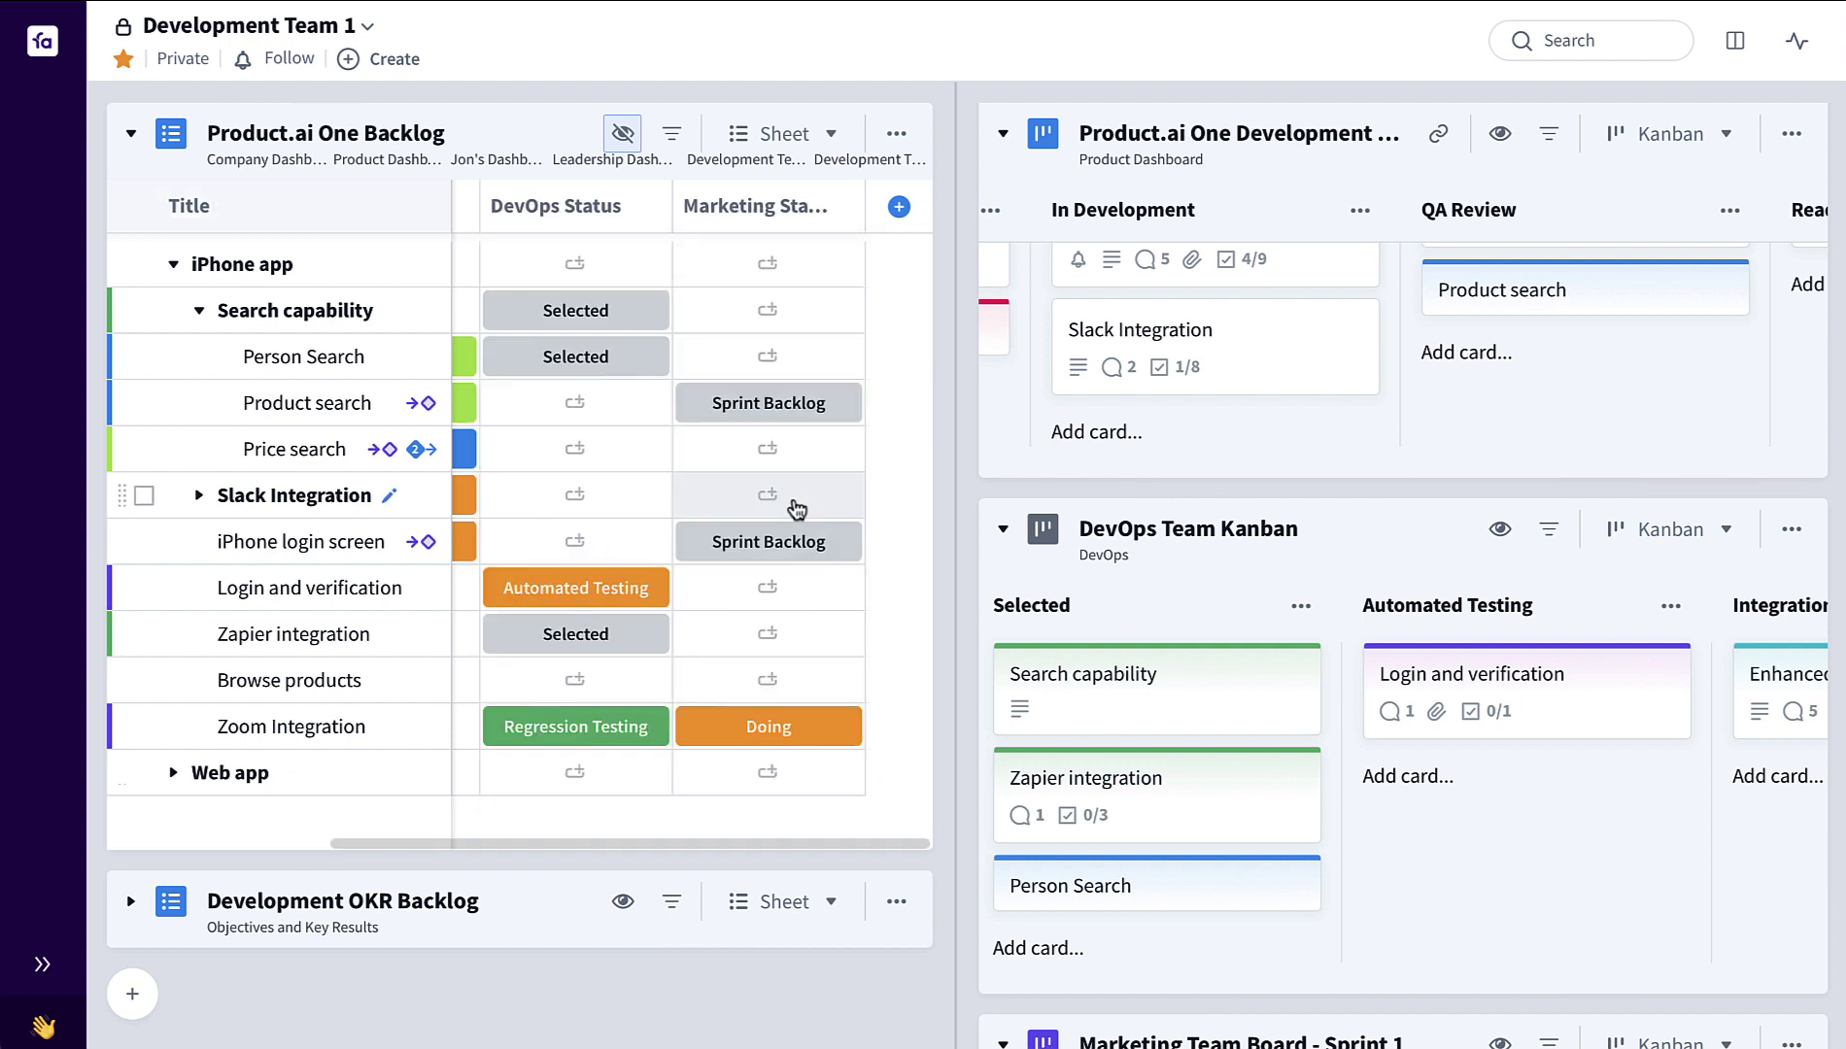
Step: Add Person Search to Marketing Team Board - Sprint 1 from its Marketing Status cell
{"action": "left_click", "coordinate": [783, 371]}
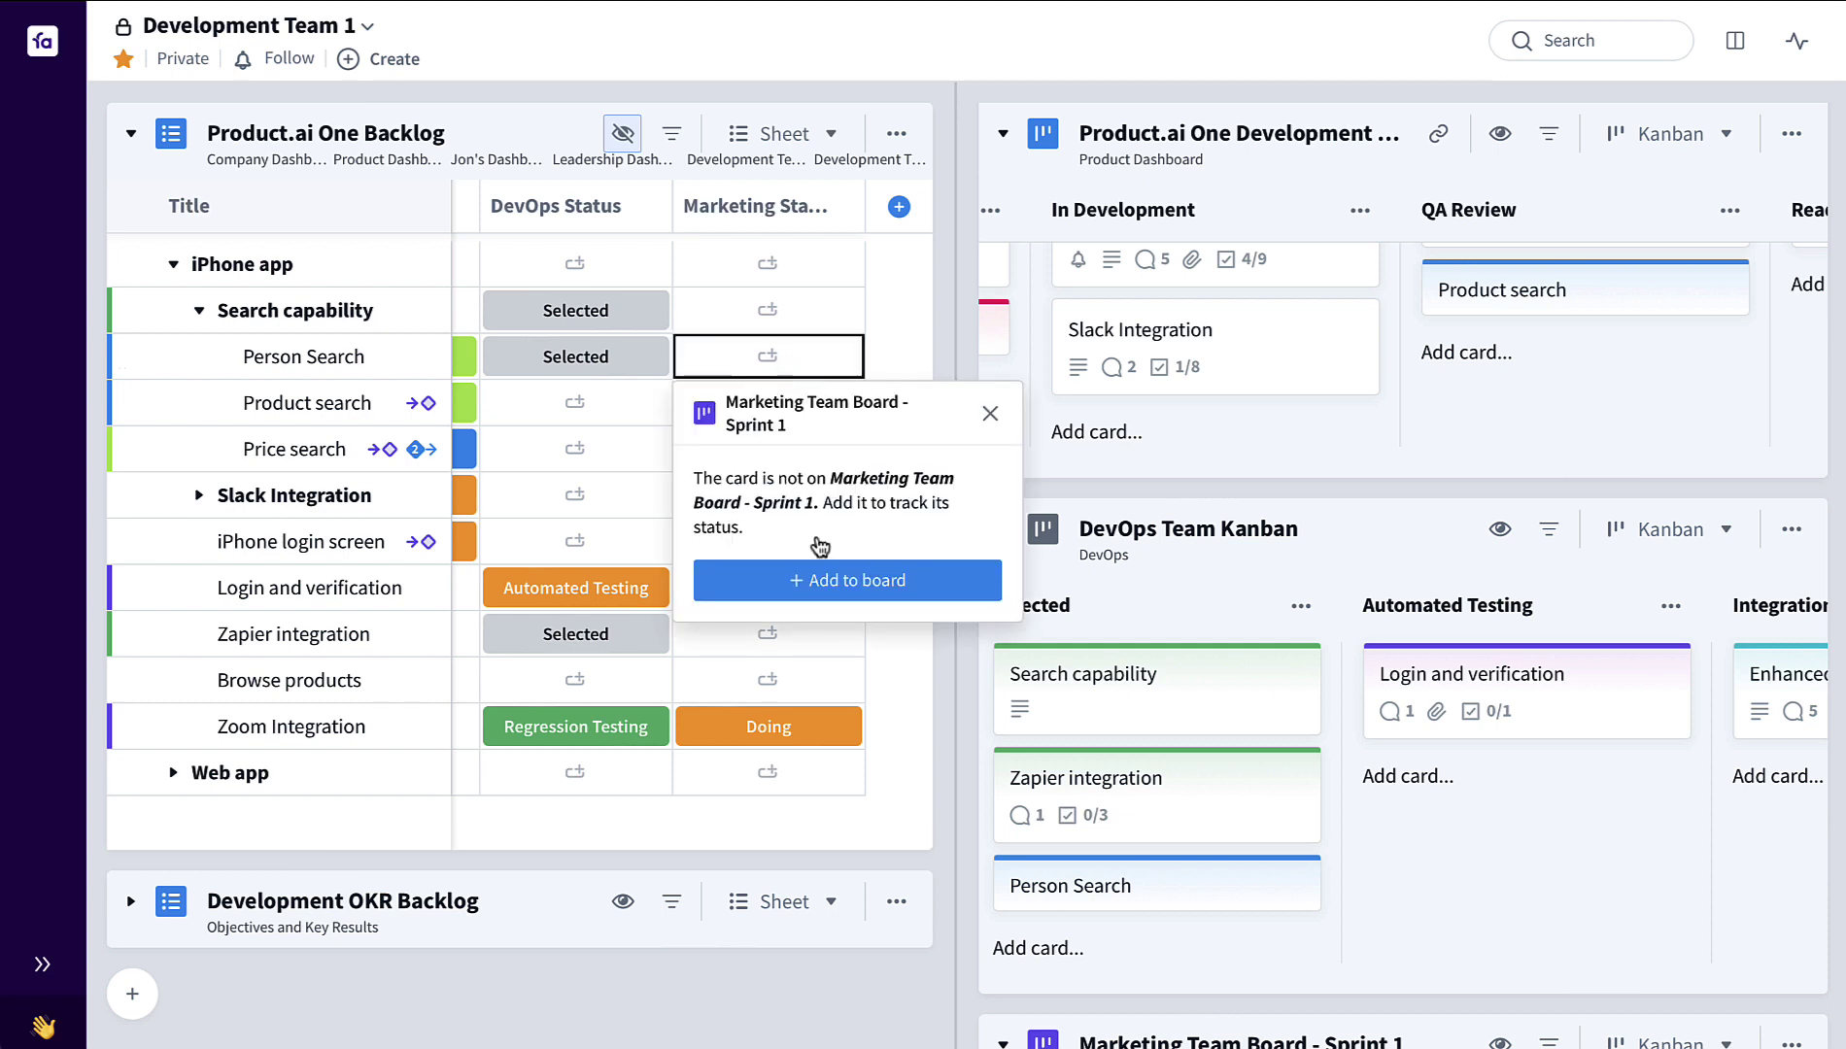
{"action": "left_click", "coordinate": [838, 581]}
{"action": "left_click", "coordinate": [840, 594]}
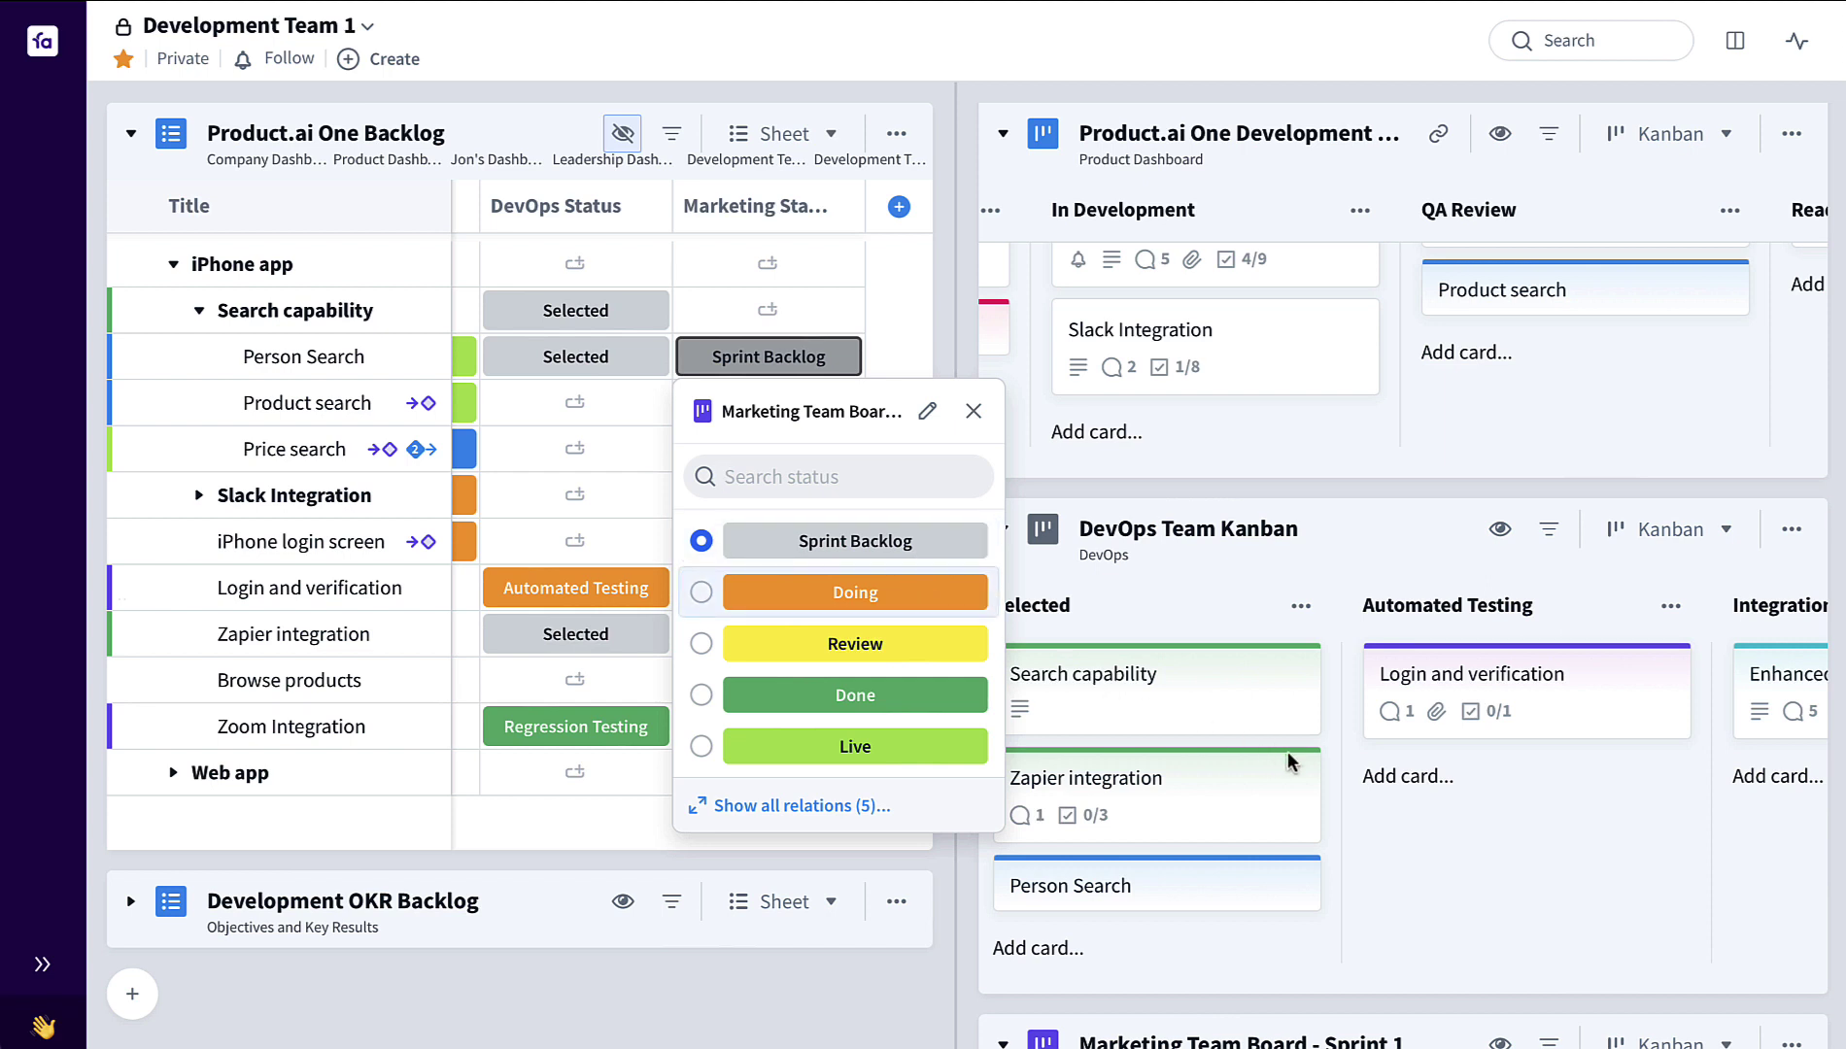
Step: Move the Person Search card to Doing on the marketing board and to Automated Testing on the DevOps Team Kanban
{"action": "scroll", "coordinate": [1360, 836], "scroll_direction": "down", "scroll_amount": 4}
{"action": "scroll", "coordinate": [1357, 841], "scroll_direction": "down", "scroll_amount": 2}
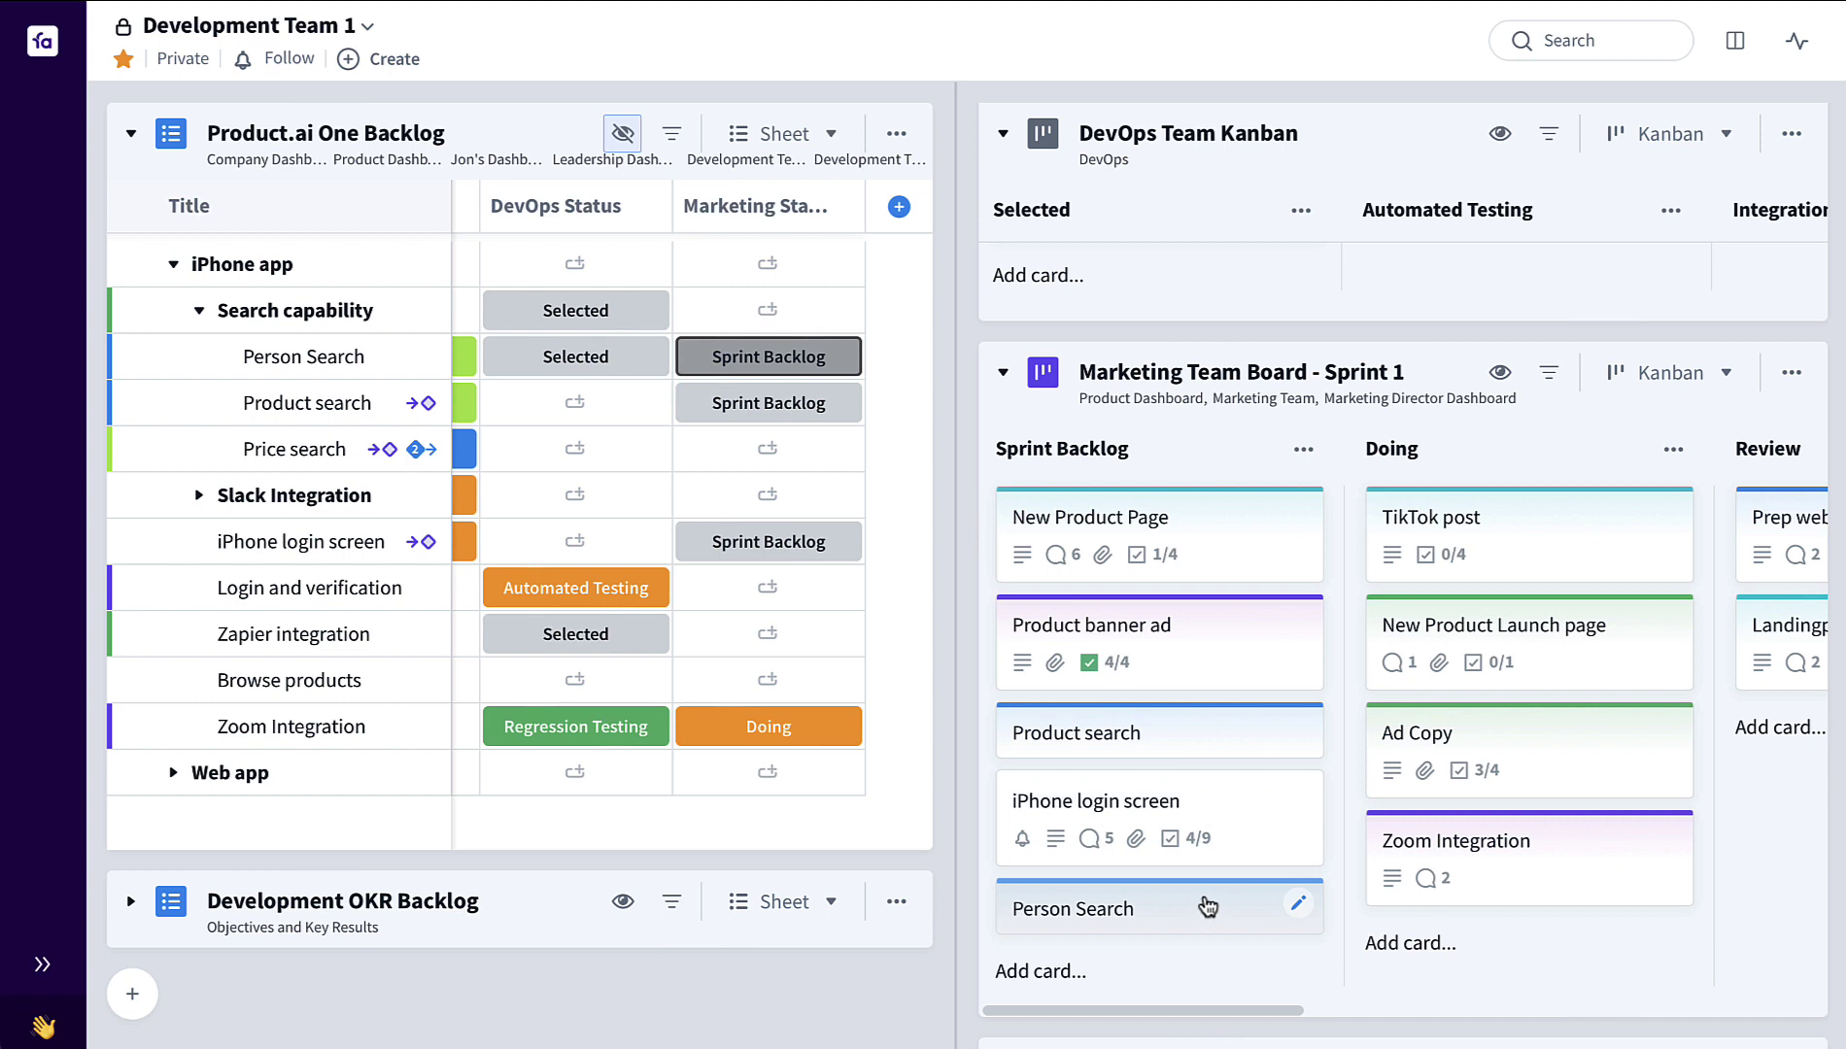
{"action": "left_click_drag", "start_coordinate": [1208, 905], "coordinate": [1557, 544]}
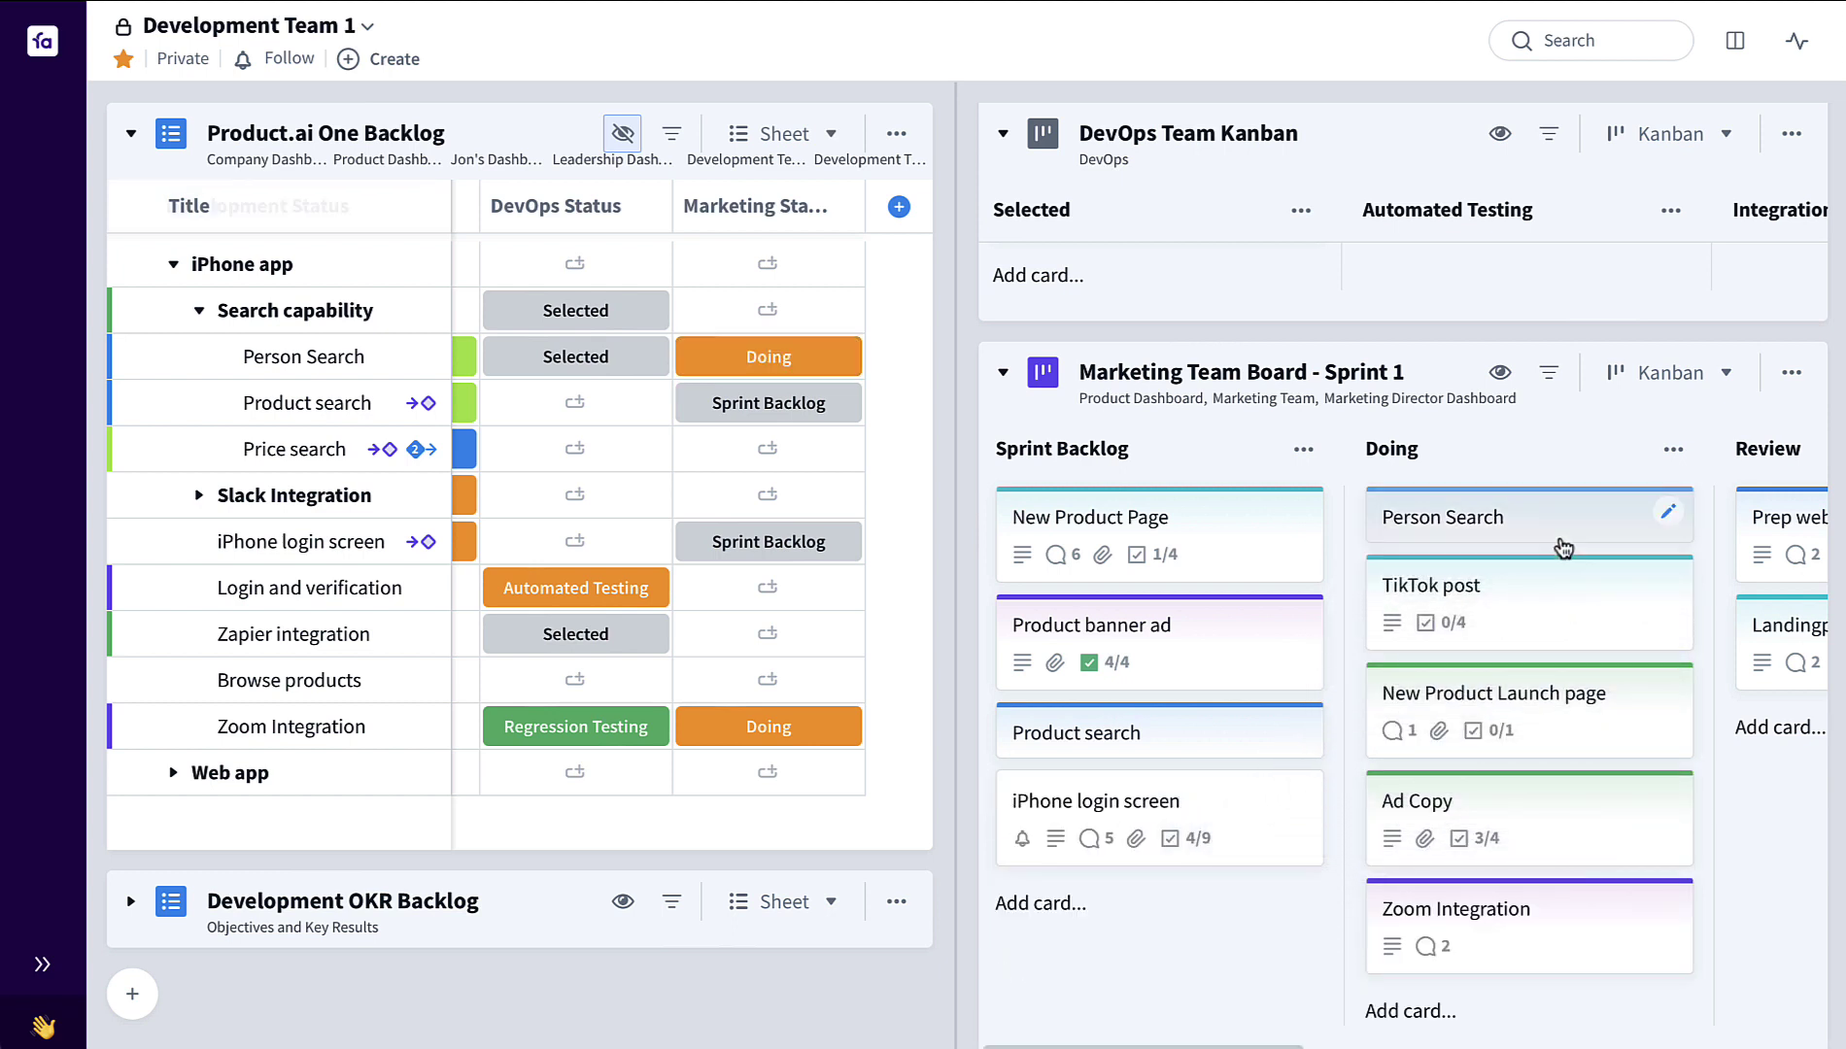
{"action": "scroll", "coordinate": [706, 481], "scroll_direction": "left", "scroll_amount": 2}
{"action": "scroll", "coordinate": [701, 481], "scroll_direction": "left", "scroll_amount": 2}
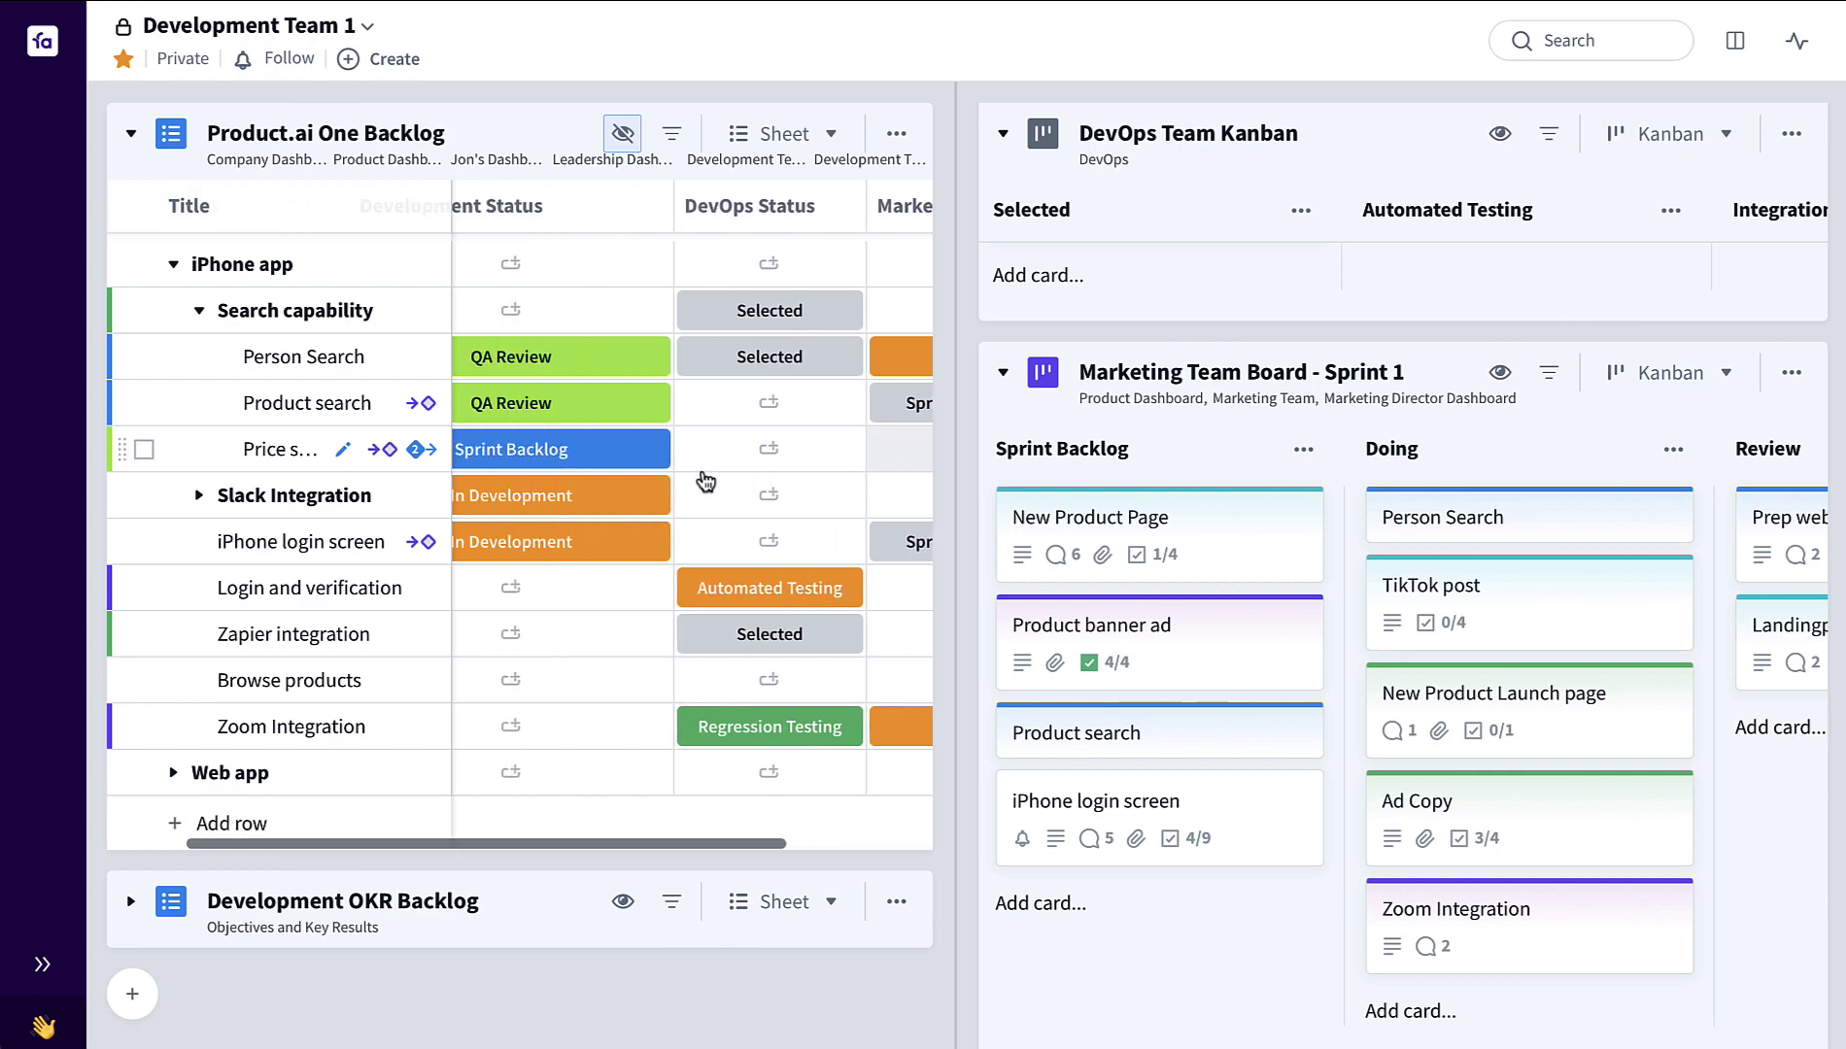
{"action": "scroll", "coordinate": [1169, 593], "scroll_direction": "up", "scroll_amount": 2}
{"action": "left_click_drag", "start_coordinate": [1165, 657], "coordinate": [1508, 453]}
Step: Narrow the Development Status column and compare Person Search's statuses across the development, DevOps and marketing columns
{"action": "scroll", "coordinate": [685, 522], "scroll_direction": "left", "scroll_amount": 2}
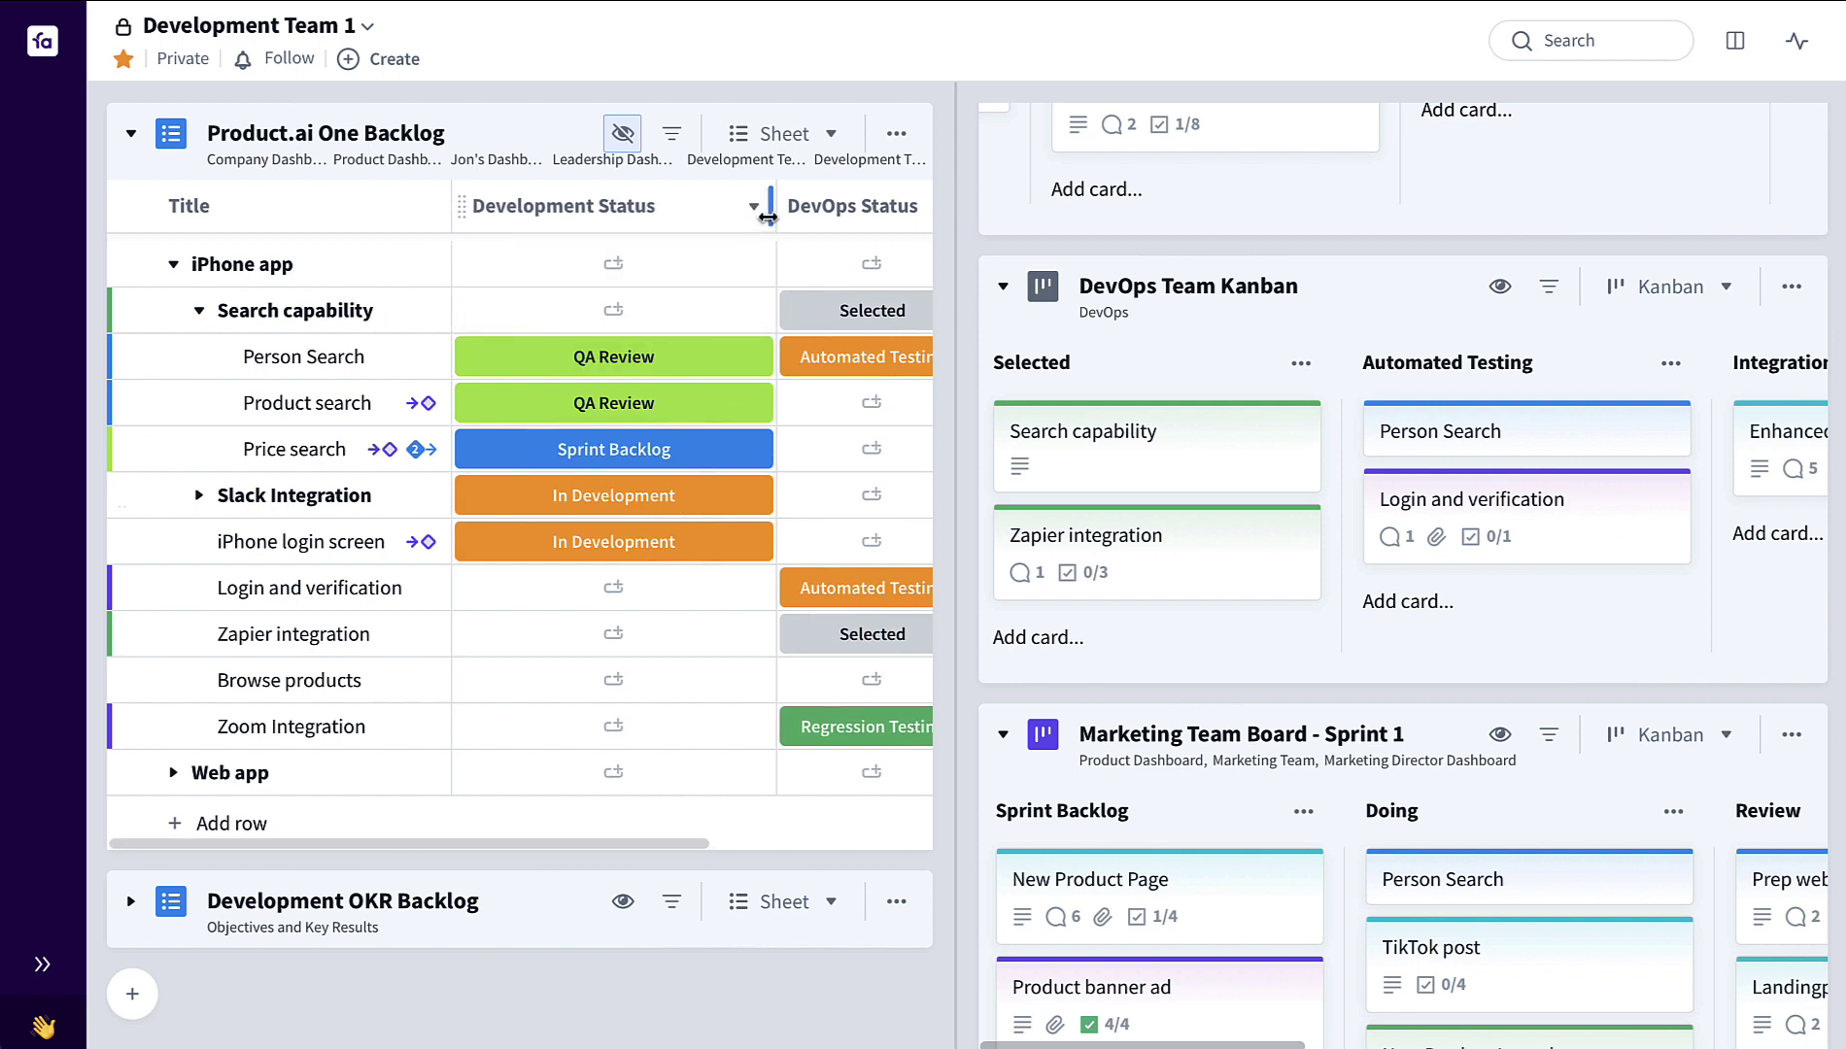
{"action": "left_click_drag", "start_coordinate": [777, 209], "coordinate": [719, 208]}
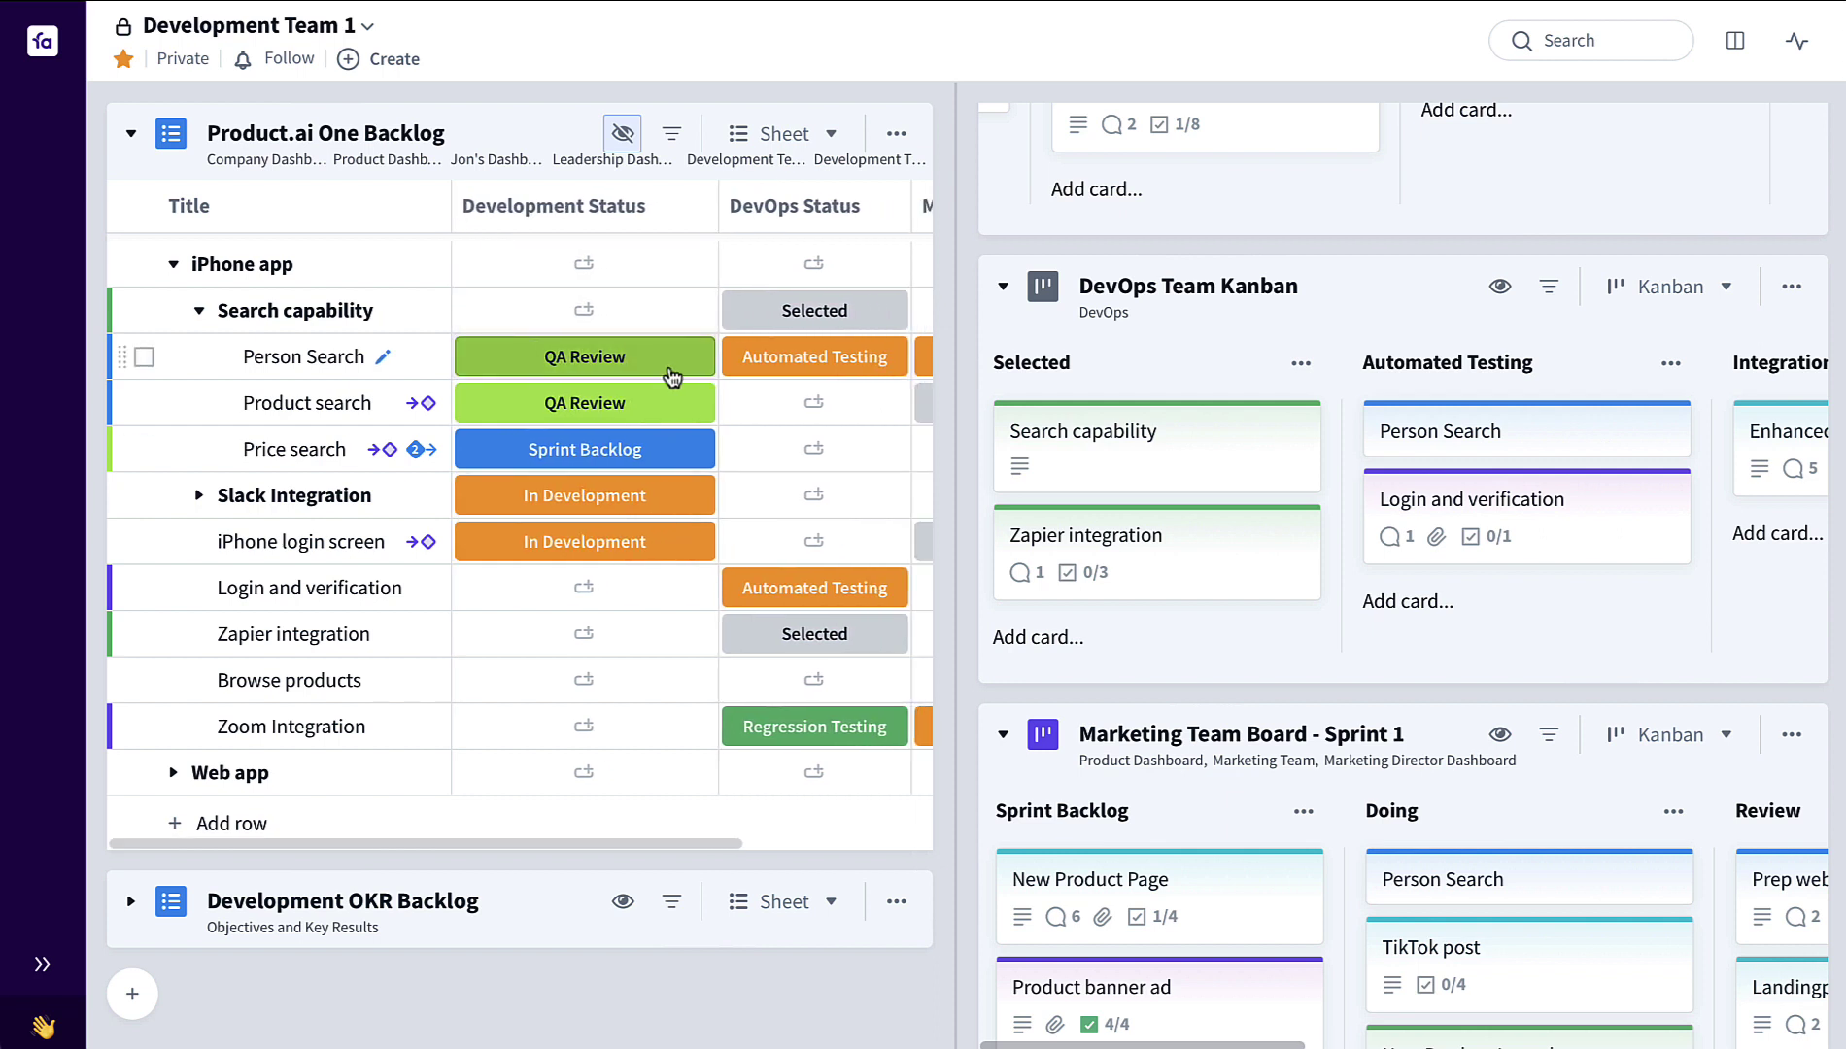
{"action": "scroll", "coordinate": [692, 479], "scroll_direction": "right", "scroll_amount": 2}
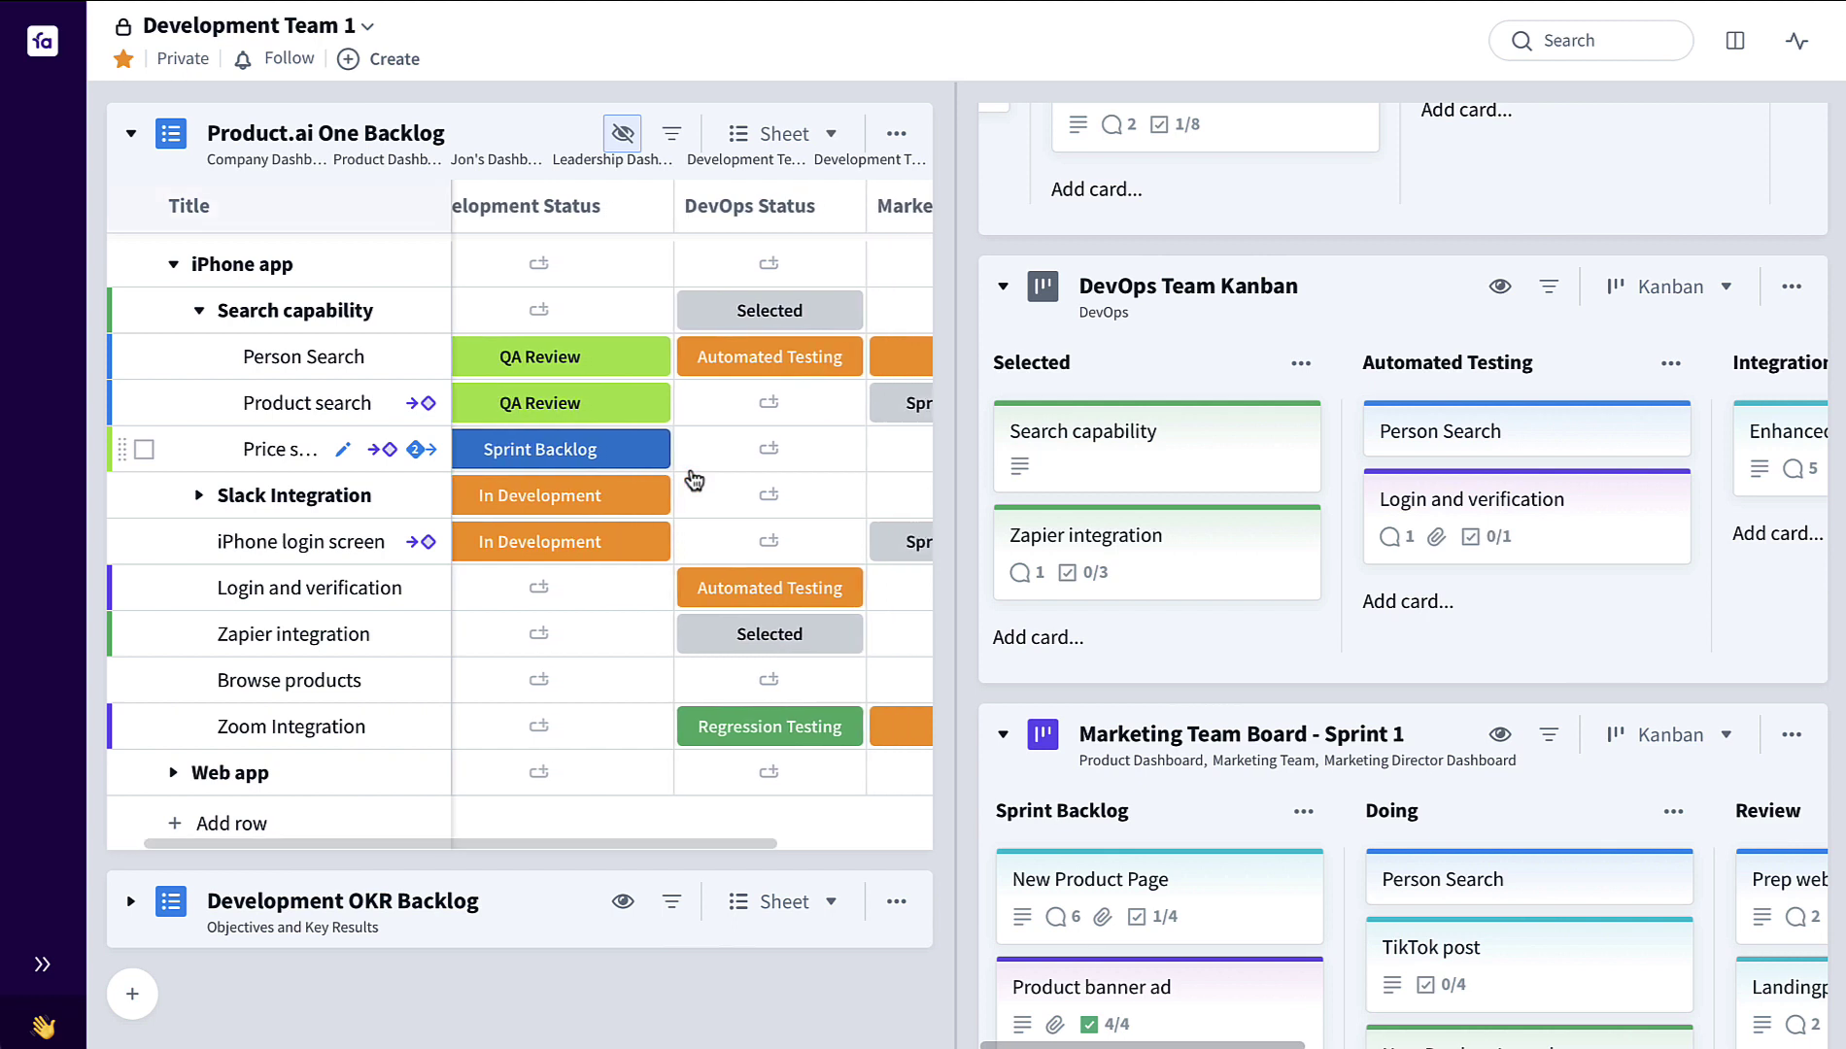
{"action": "scroll", "coordinate": [692, 479], "scroll_direction": "left", "scroll_amount": 2}
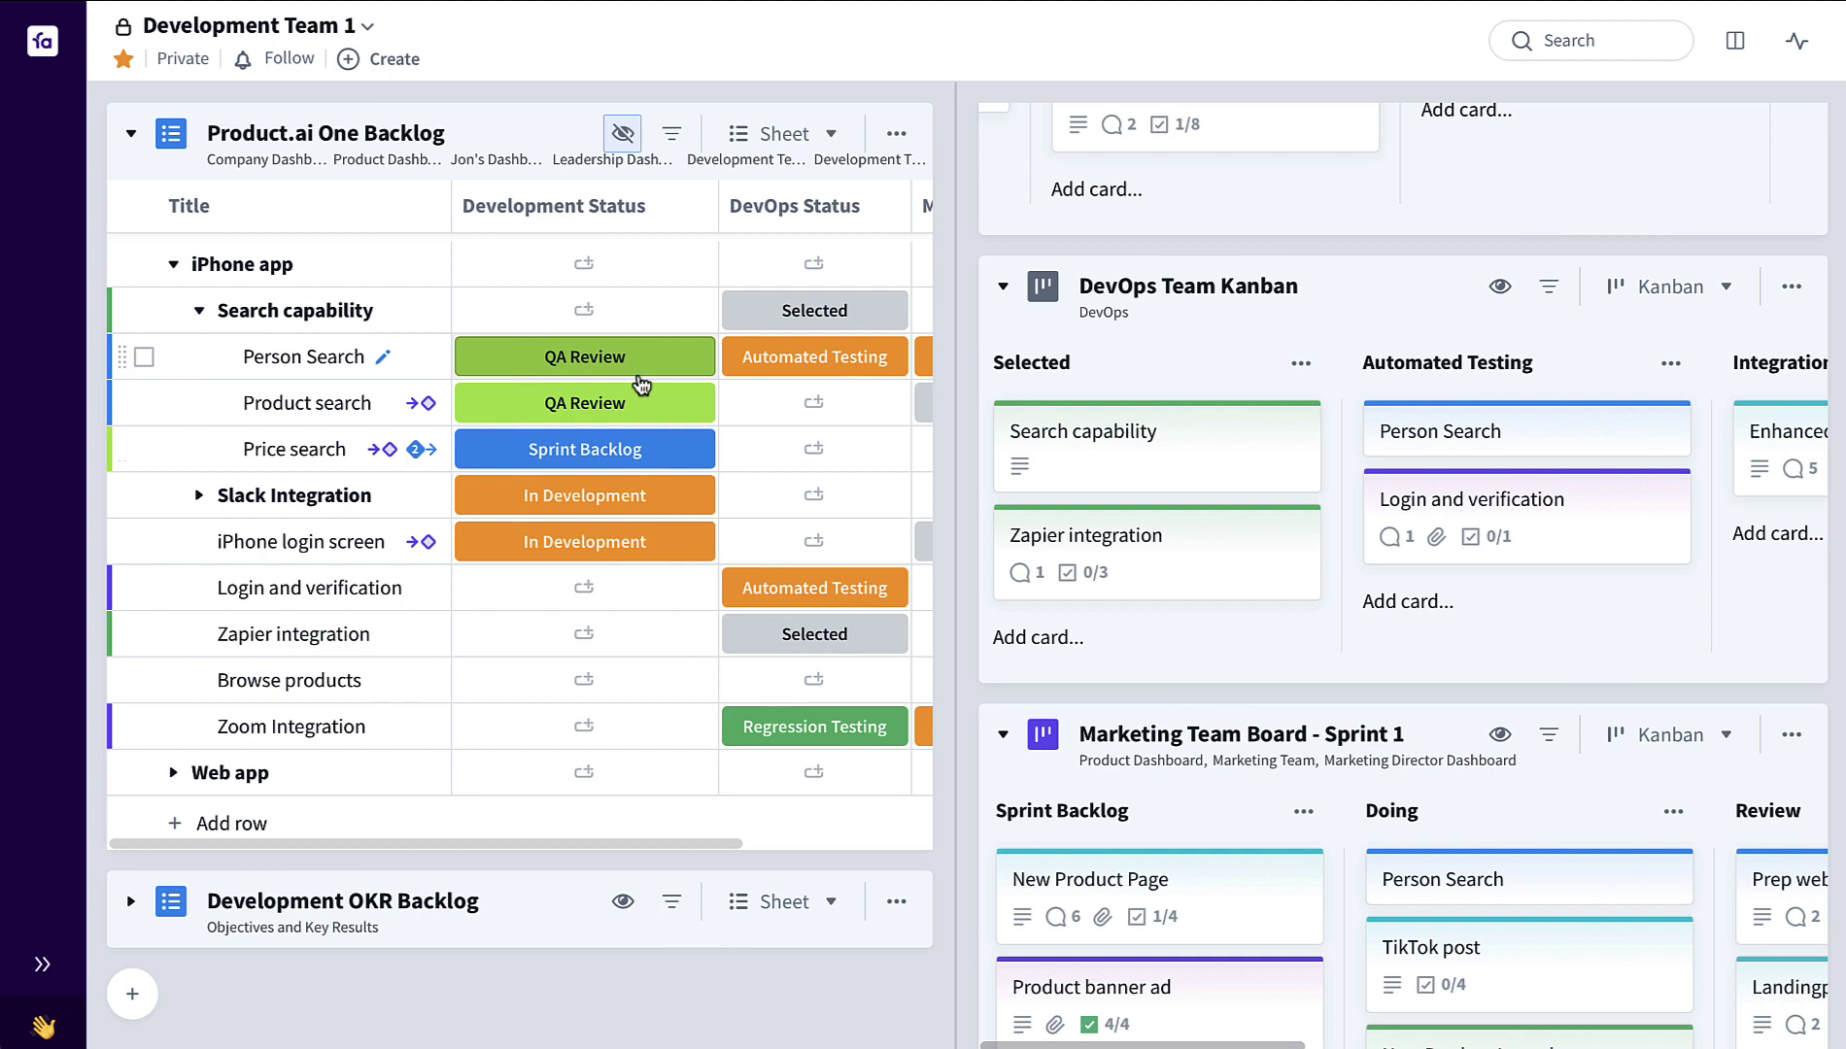
{"action": "scroll", "coordinate": [641, 384], "scroll_direction": "right", "scroll_amount": 6}
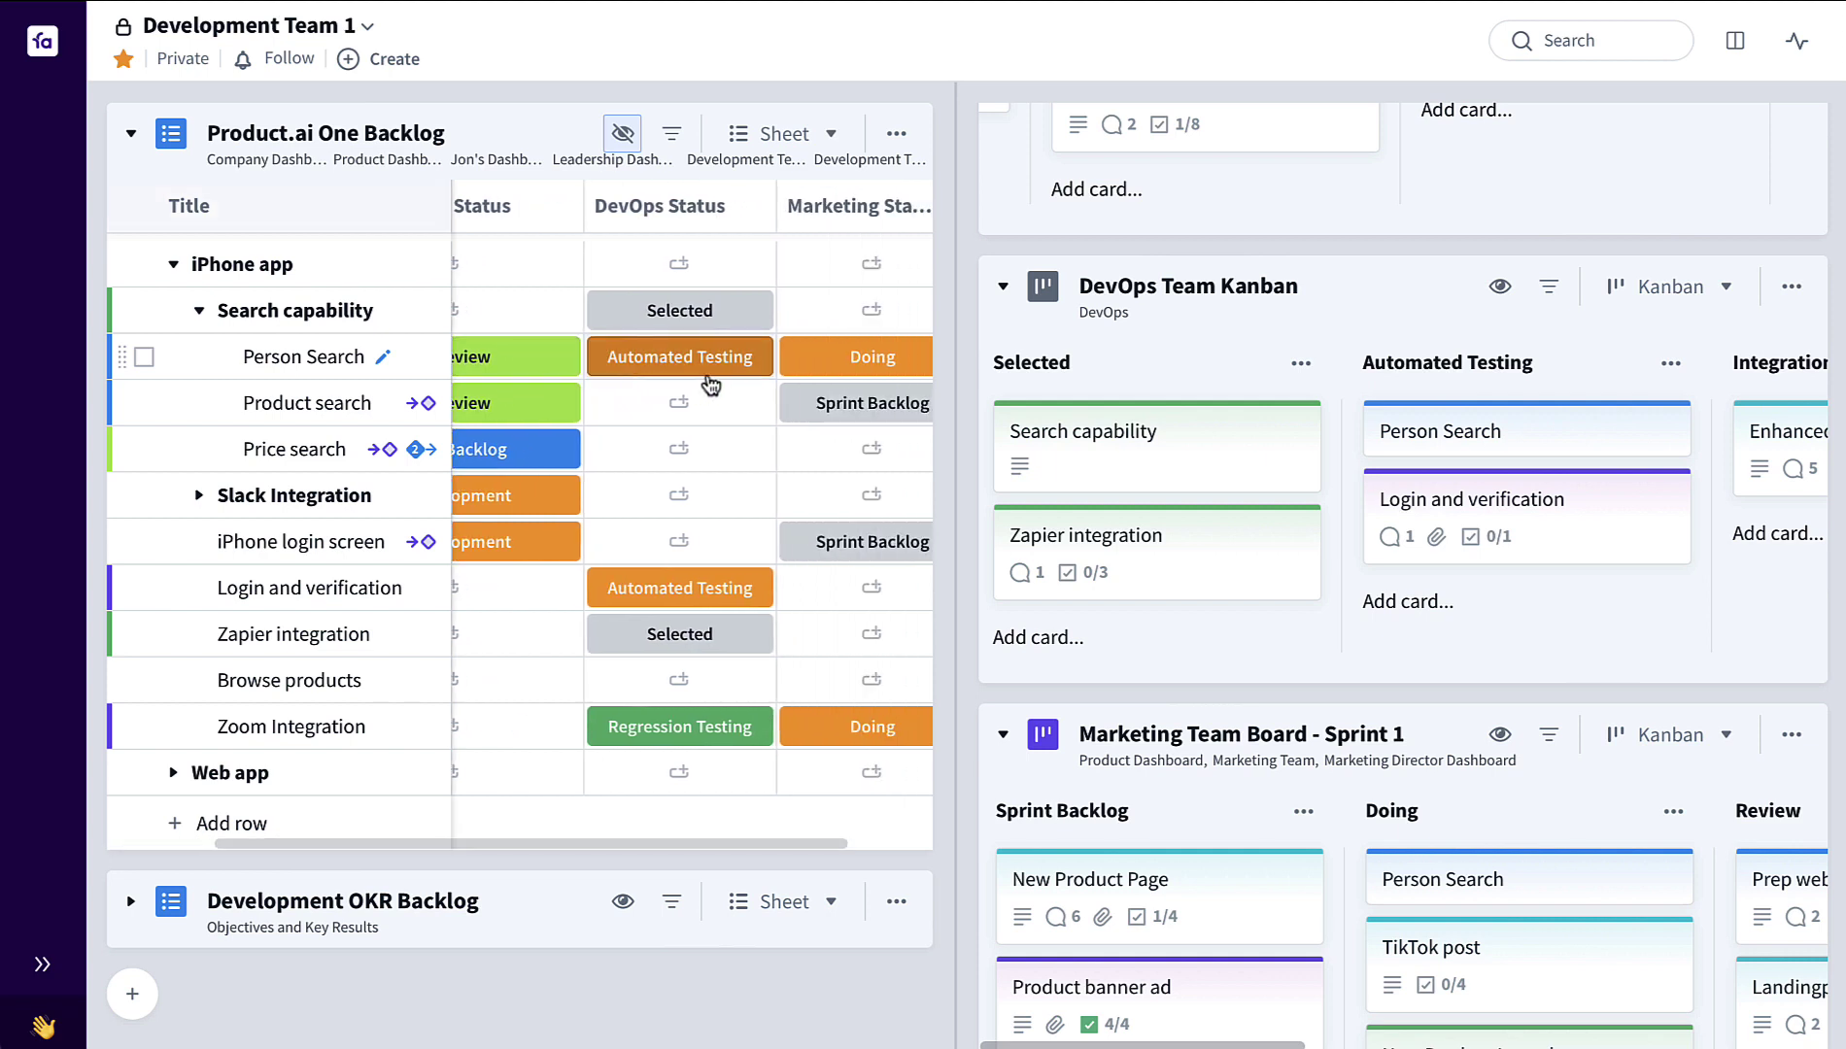
{"action": "scroll", "coordinate": [712, 386], "scroll_direction": "right", "scroll_amount": 4}
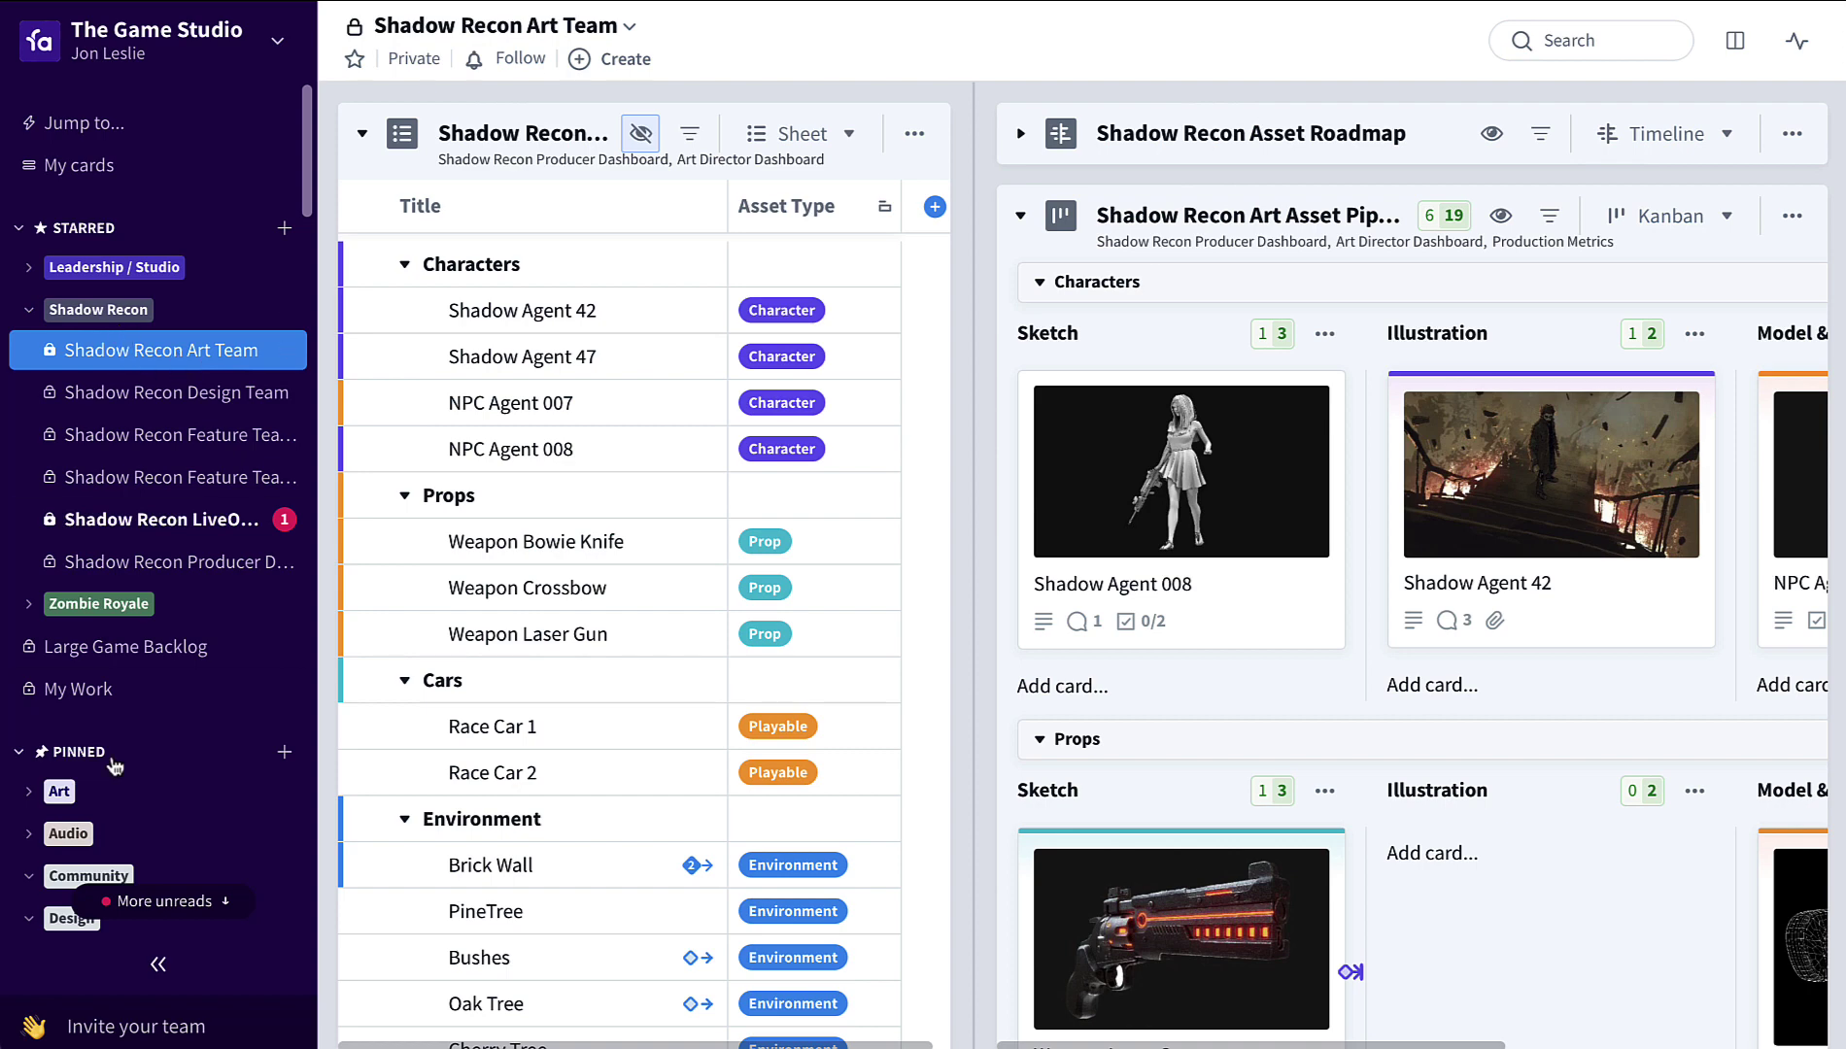
Step: Collapse the navigation sidebar in the Shadow Recon Art Team collection and narrow the backlog side to give the Kanban boards more room
{"action": "left_click", "coordinate": [158, 964]}
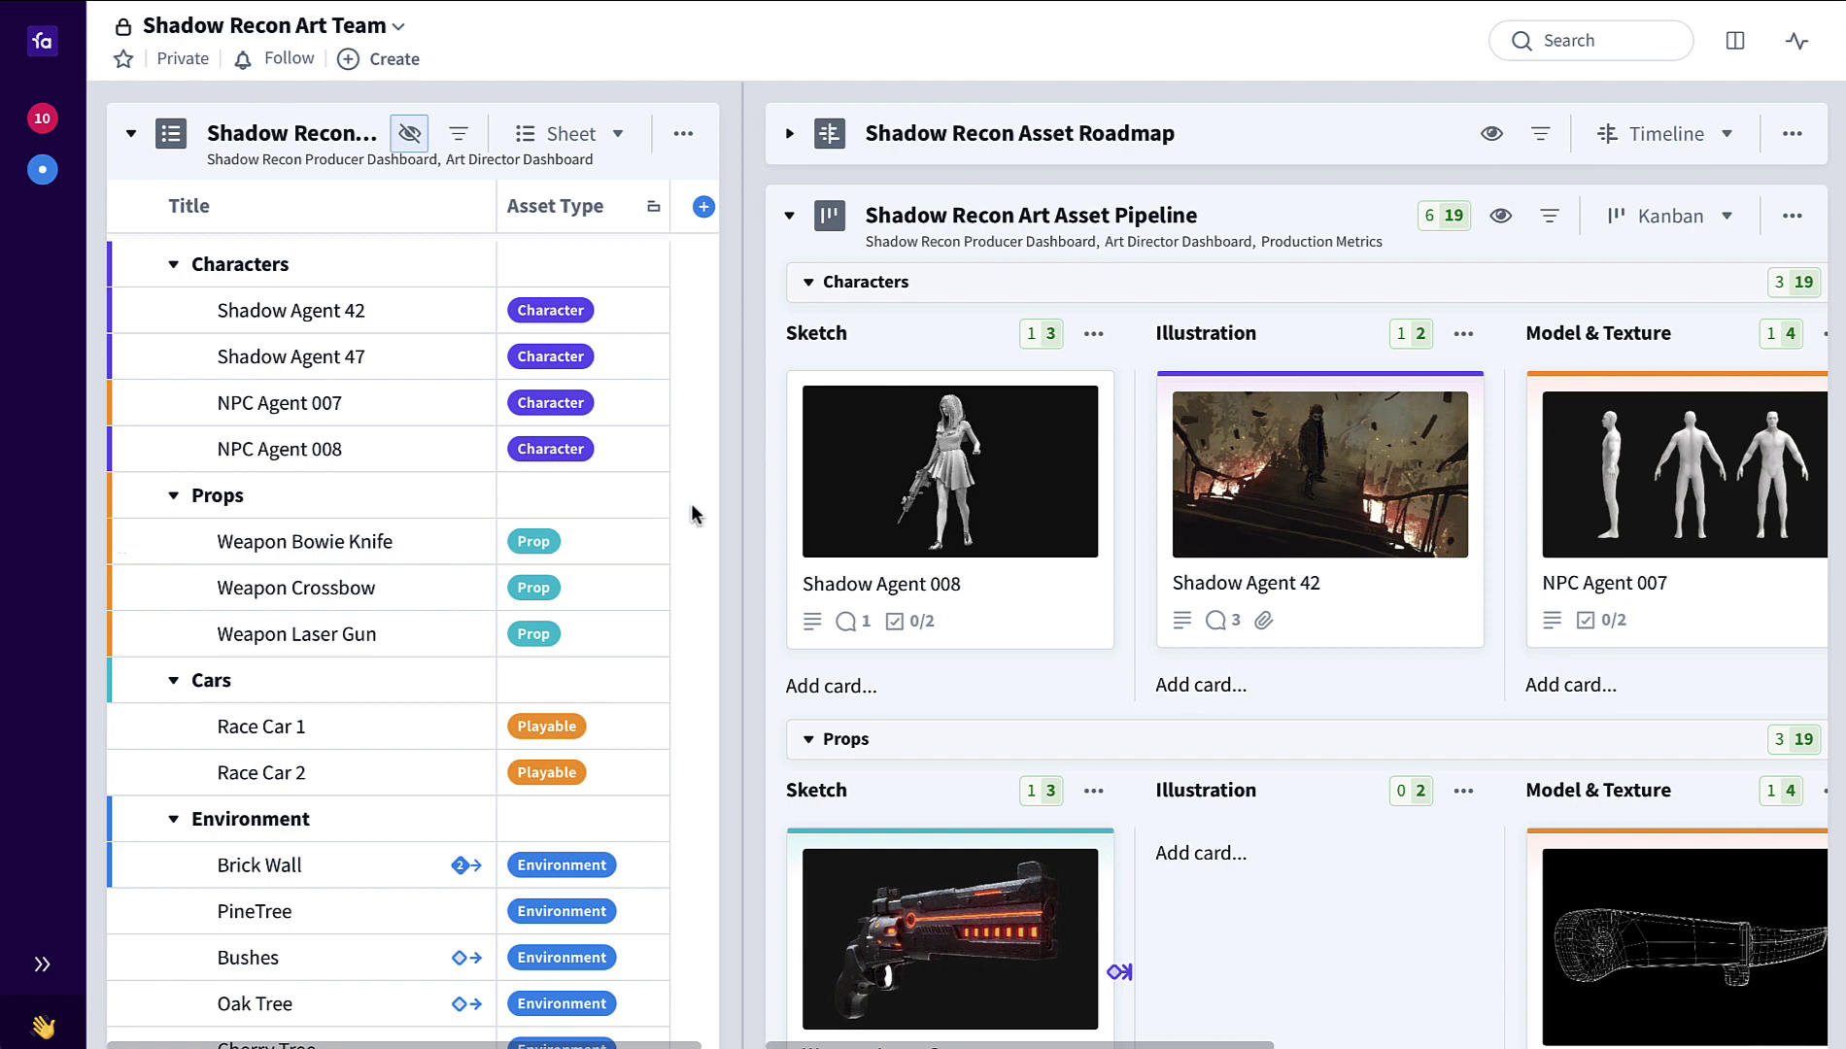
{"action": "mouse_move", "coordinate": [745, 486]}
{"action": "left_mouse_down"}
{"action": "mouse_move", "coordinate": [990, 489]}
{"action": "mouse_move", "coordinate": [712, 452]}
{"action": "left_mouse_up"}
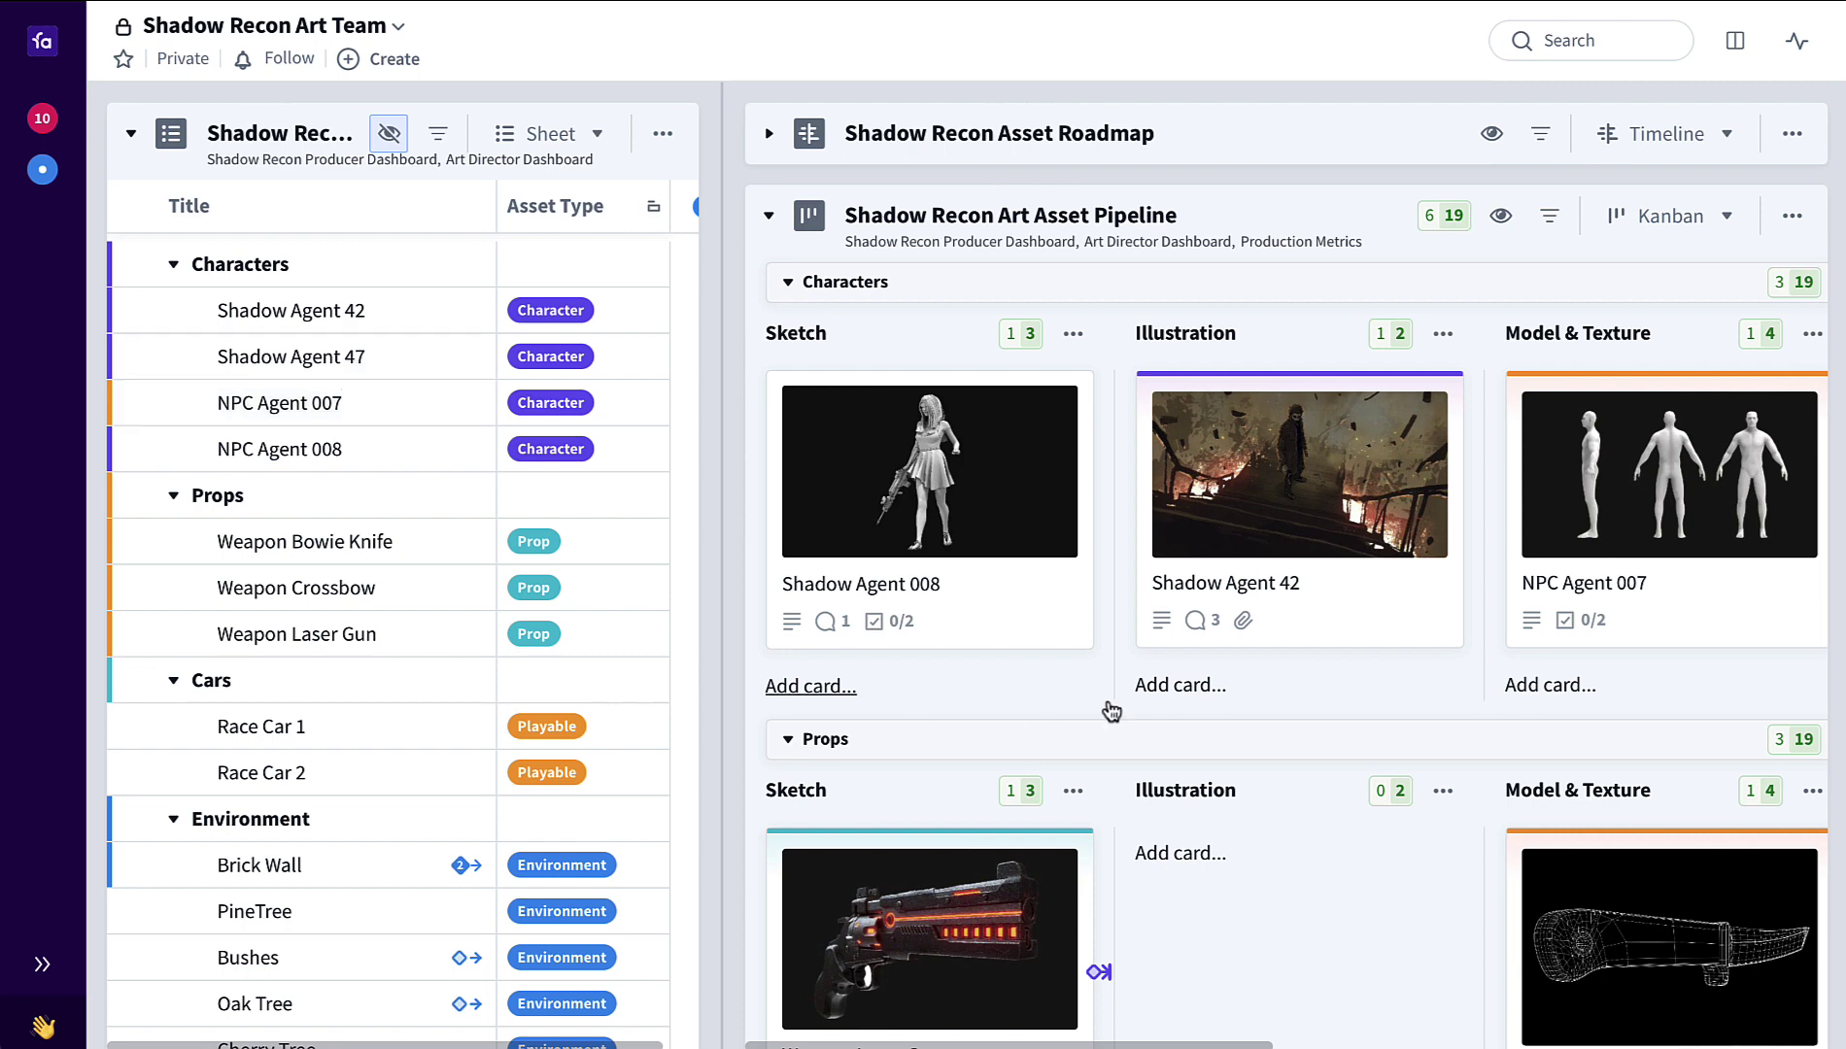
Step: Examine the Shadow Recon Art Asset Pipeline board across its columns from Sketch to In Game
{"action": "scroll", "coordinate": [1241, 618], "scroll_direction": "right", "scroll_amount": 4}
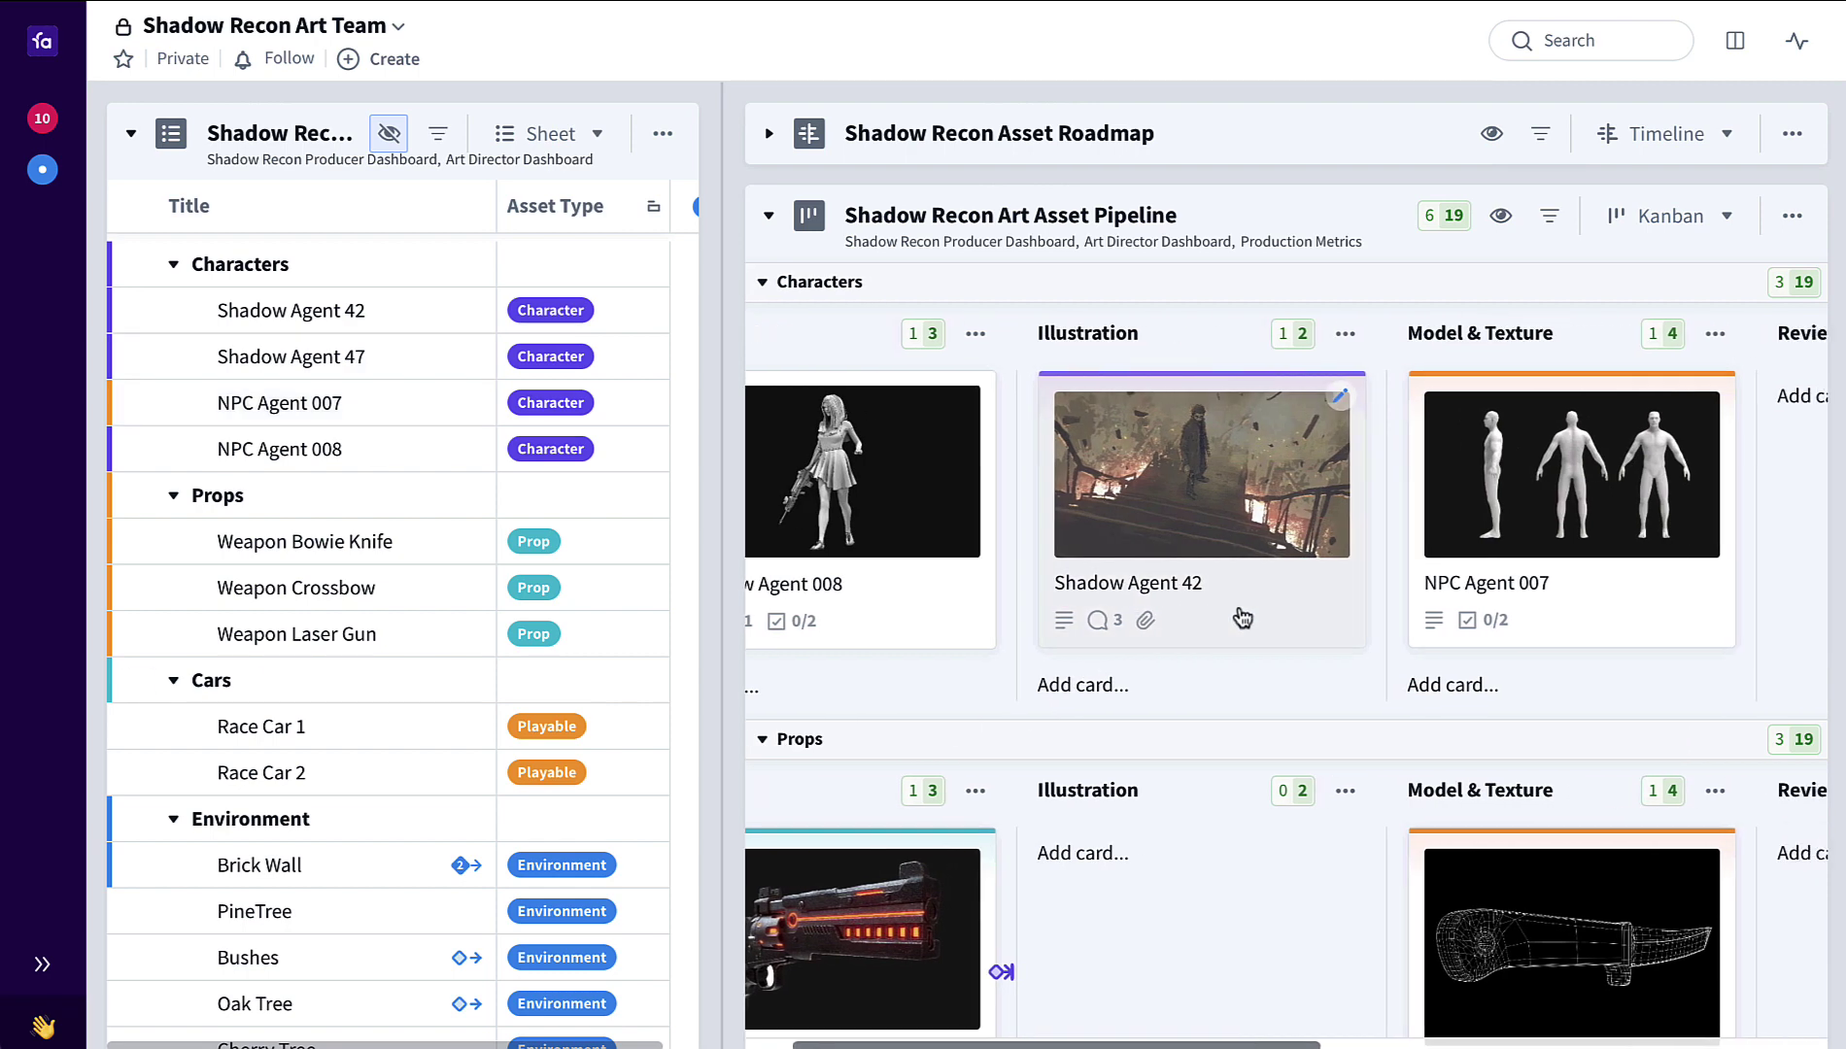
{"action": "scroll", "coordinate": [1241, 617], "scroll_direction": "left", "scroll_amount": 4}
{"action": "scroll", "coordinate": [1241, 618], "scroll_direction": "right", "scroll_amount": 5}
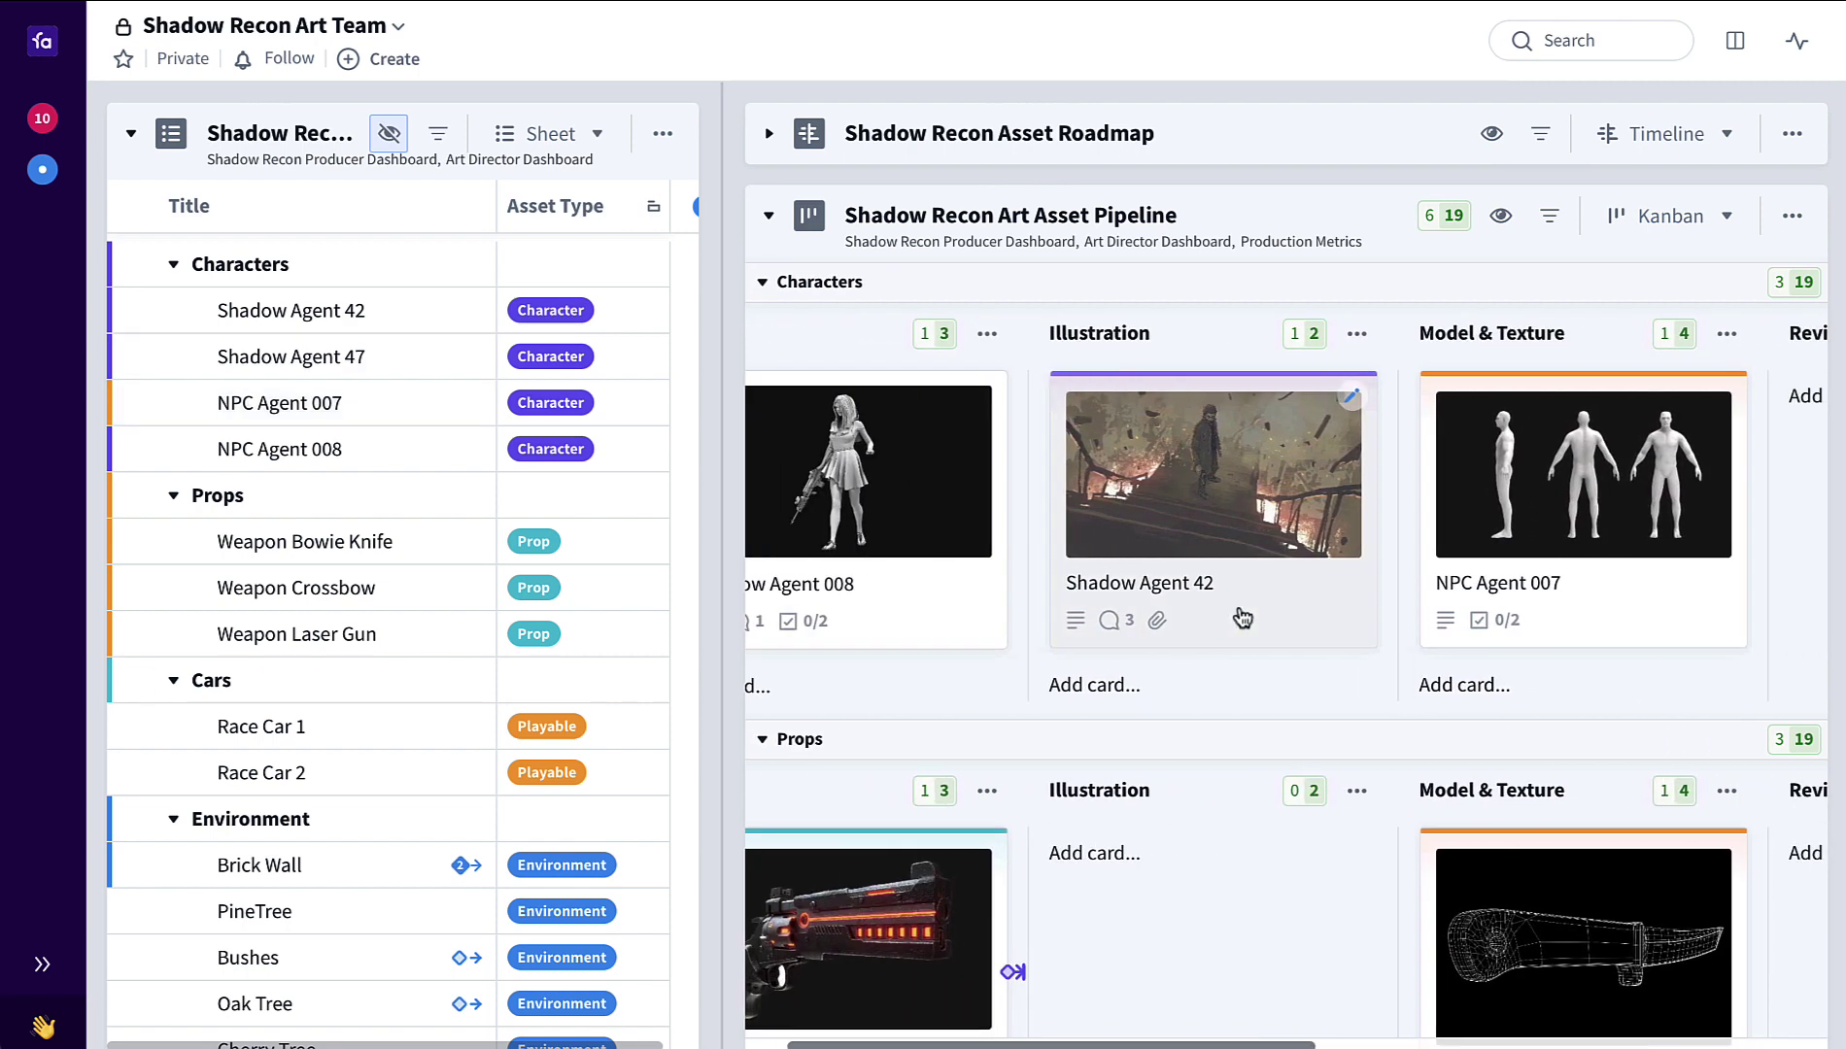
{"action": "scroll", "coordinate": [1241, 617], "scroll_direction": "right", "scroll_amount": 3}
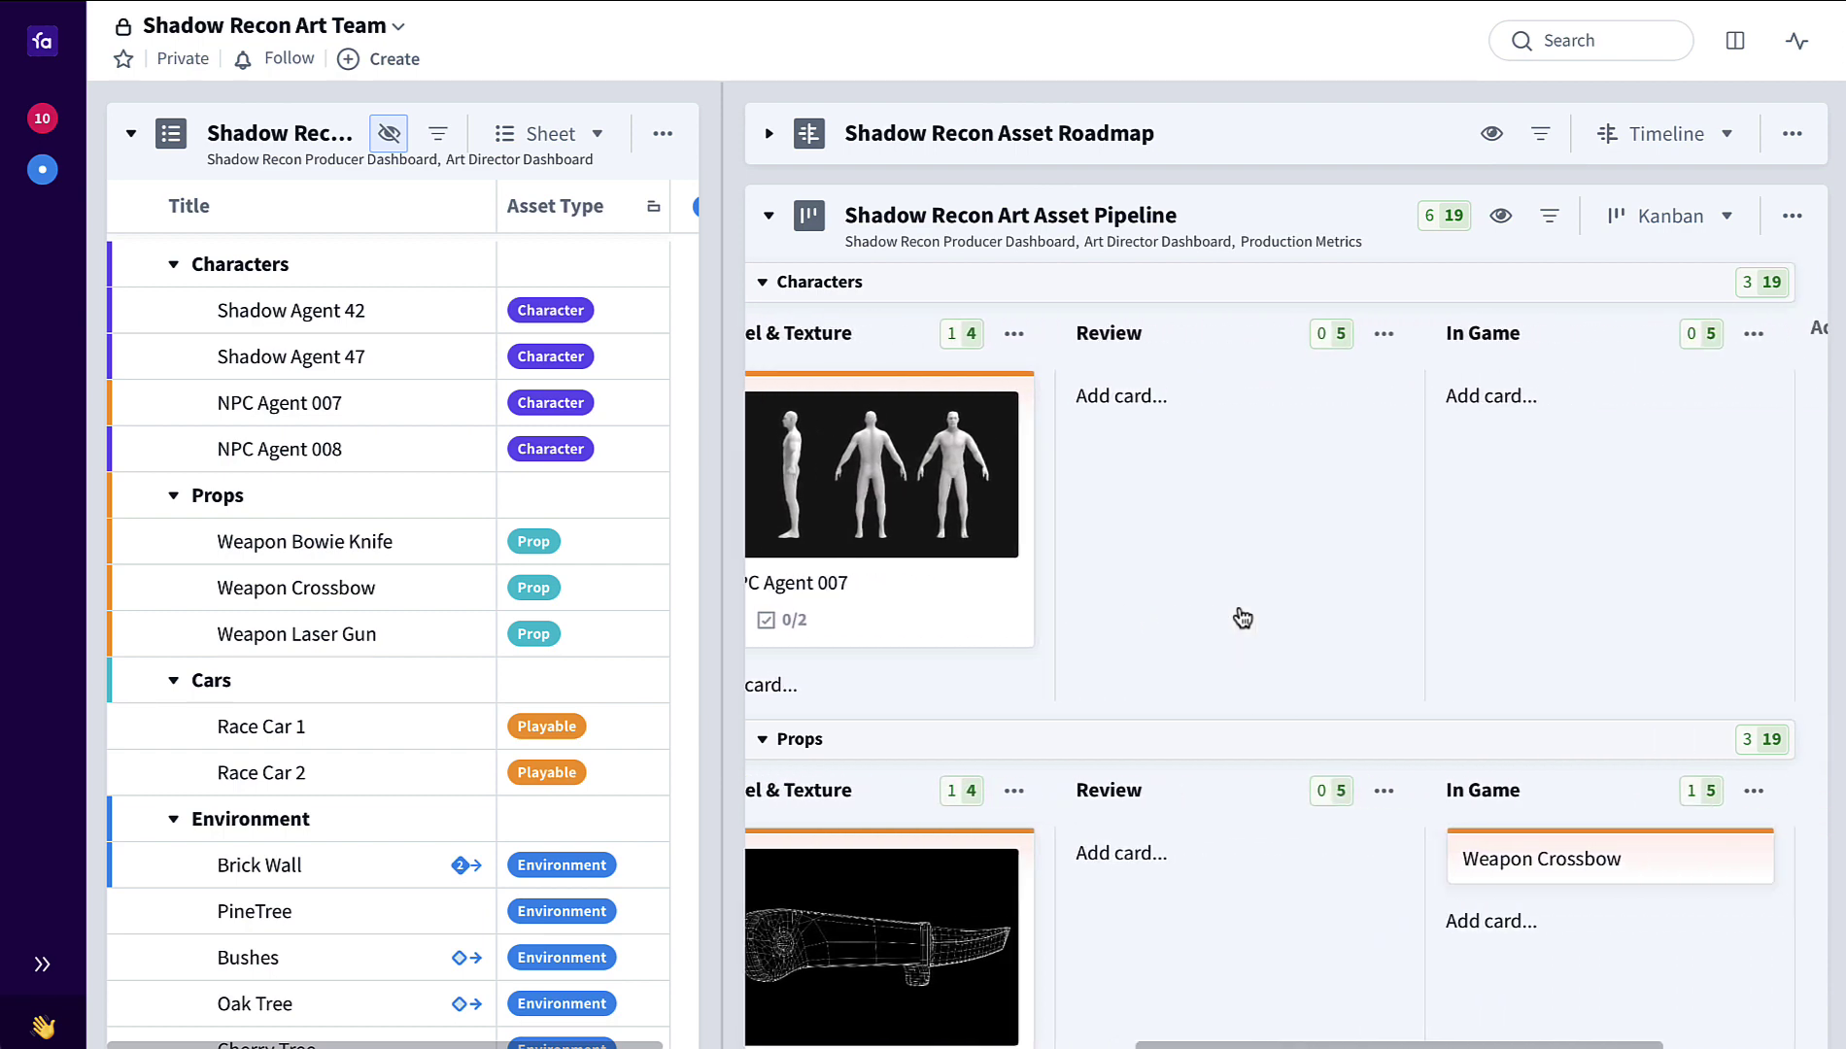
{"action": "scroll", "coordinate": [1241, 618], "scroll_direction": "left", "scroll_amount": 7}
{"action": "scroll", "coordinate": [1241, 618], "scroll_direction": "left", "scroll_amount": 2}
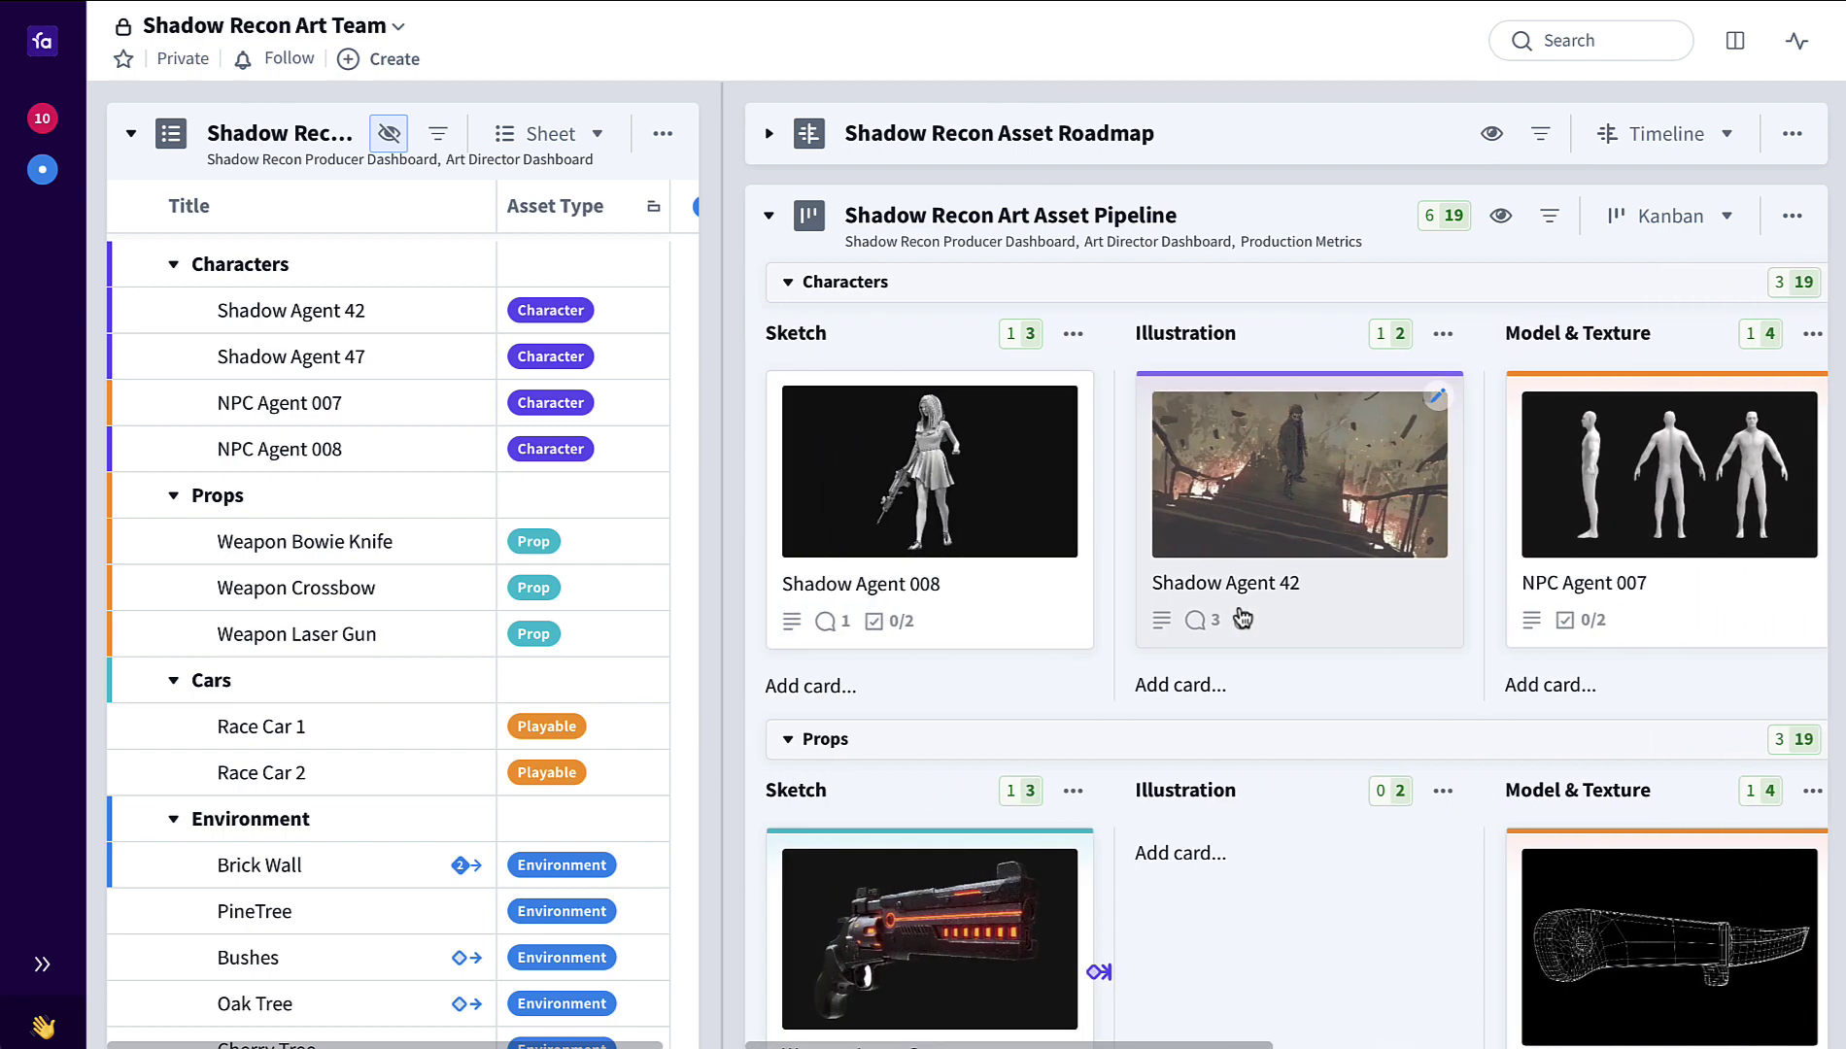
Step: Widen the backlog side slightly and add a Relations column covering all boards to the Shadow Recon Art Asset Backlog
{"action": "left_click_drag", "start_coordinate": [719, 439], "coordinate": [754, 438]}
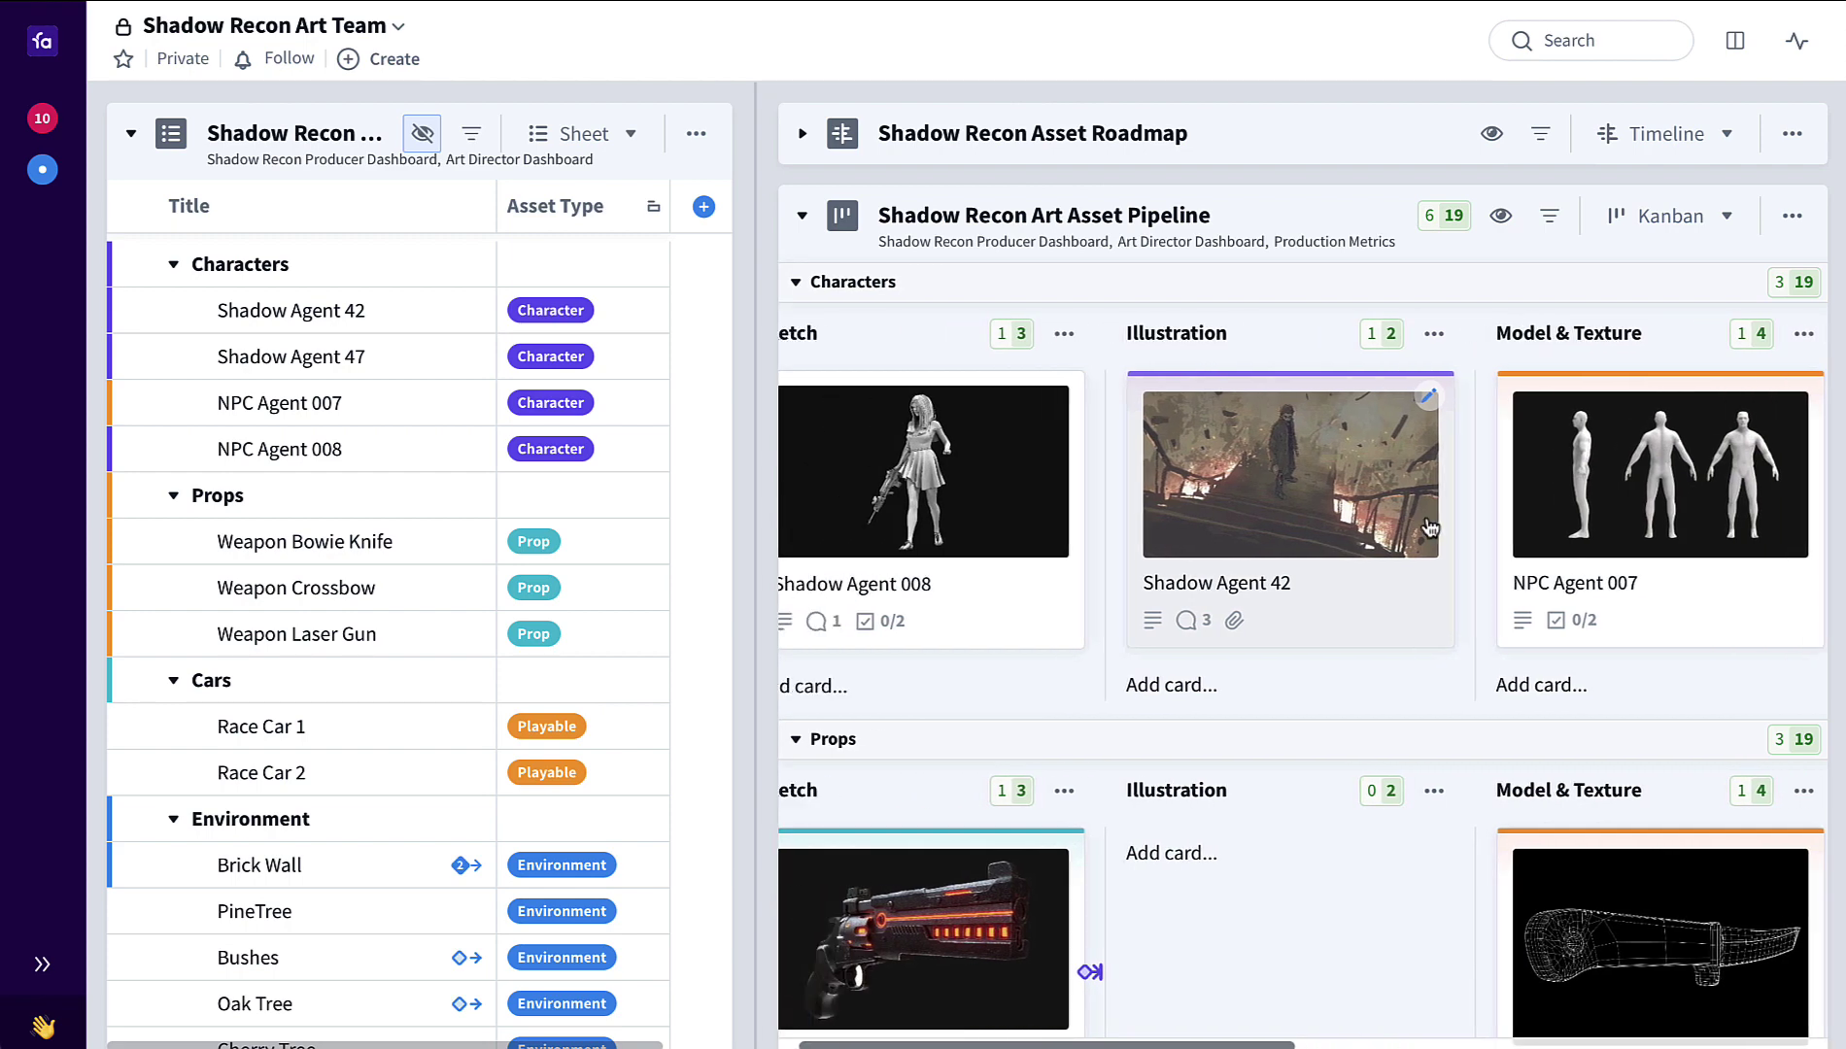
{"action": "left_click", "coordinate": [703, 206]}
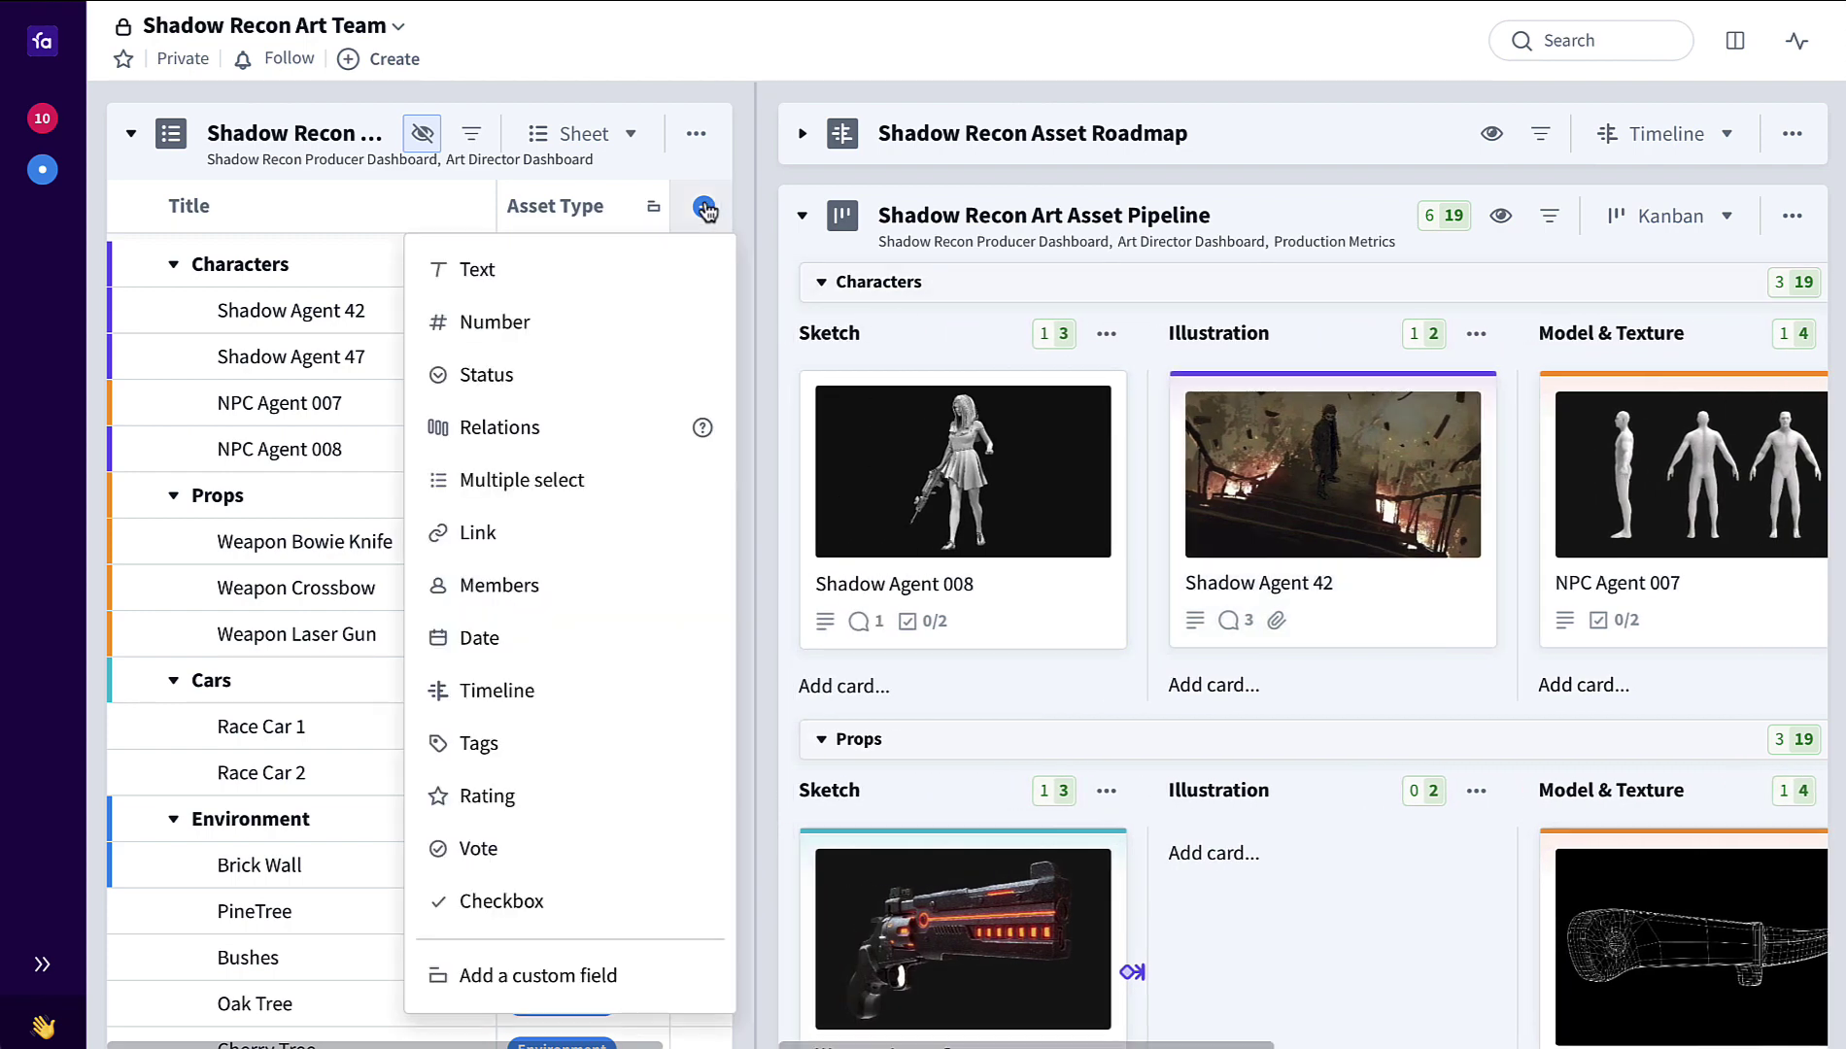
{"action": "left_click", "coordinate": [614, 420]}
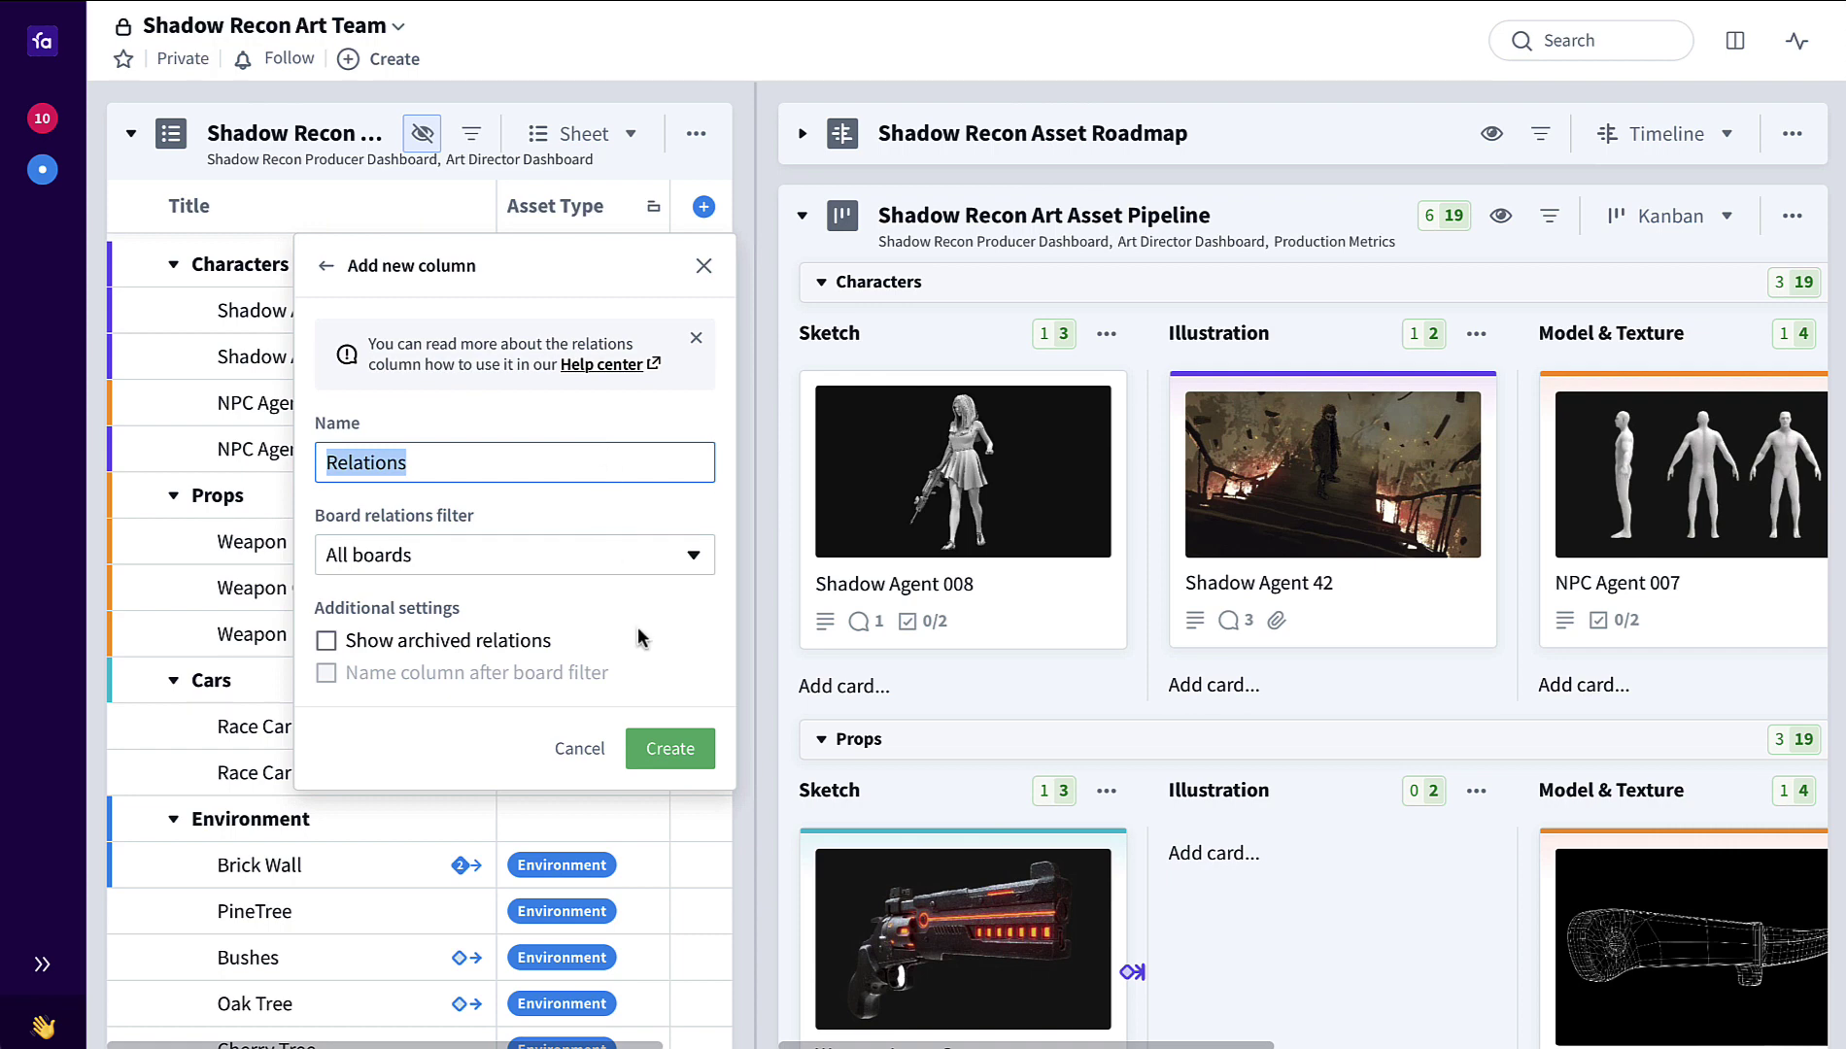
{"action": "left_click", "coordinate": [681, 756]}
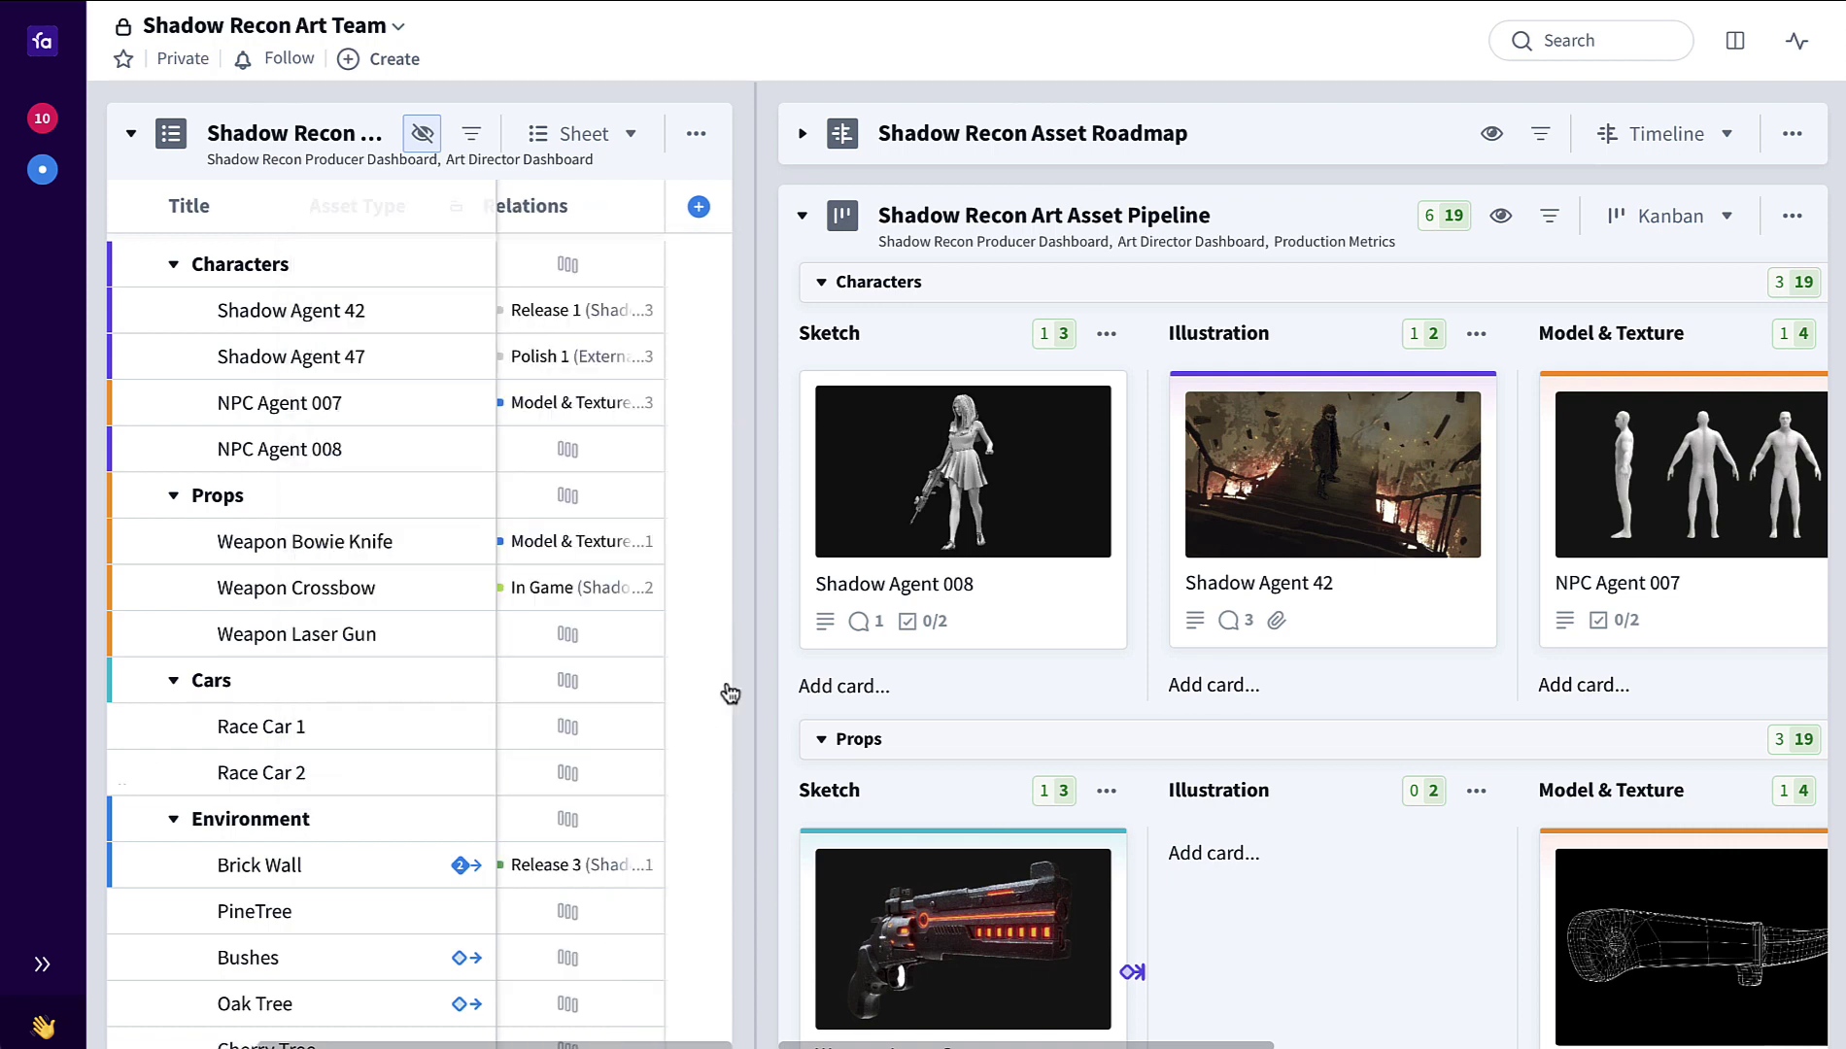
Step: Widen the backlog side and its Relations column to give the relation entries more room
{"action": "left_click_drag", "start_coordinate": [753, 404], "coordinate": [979, 388]}
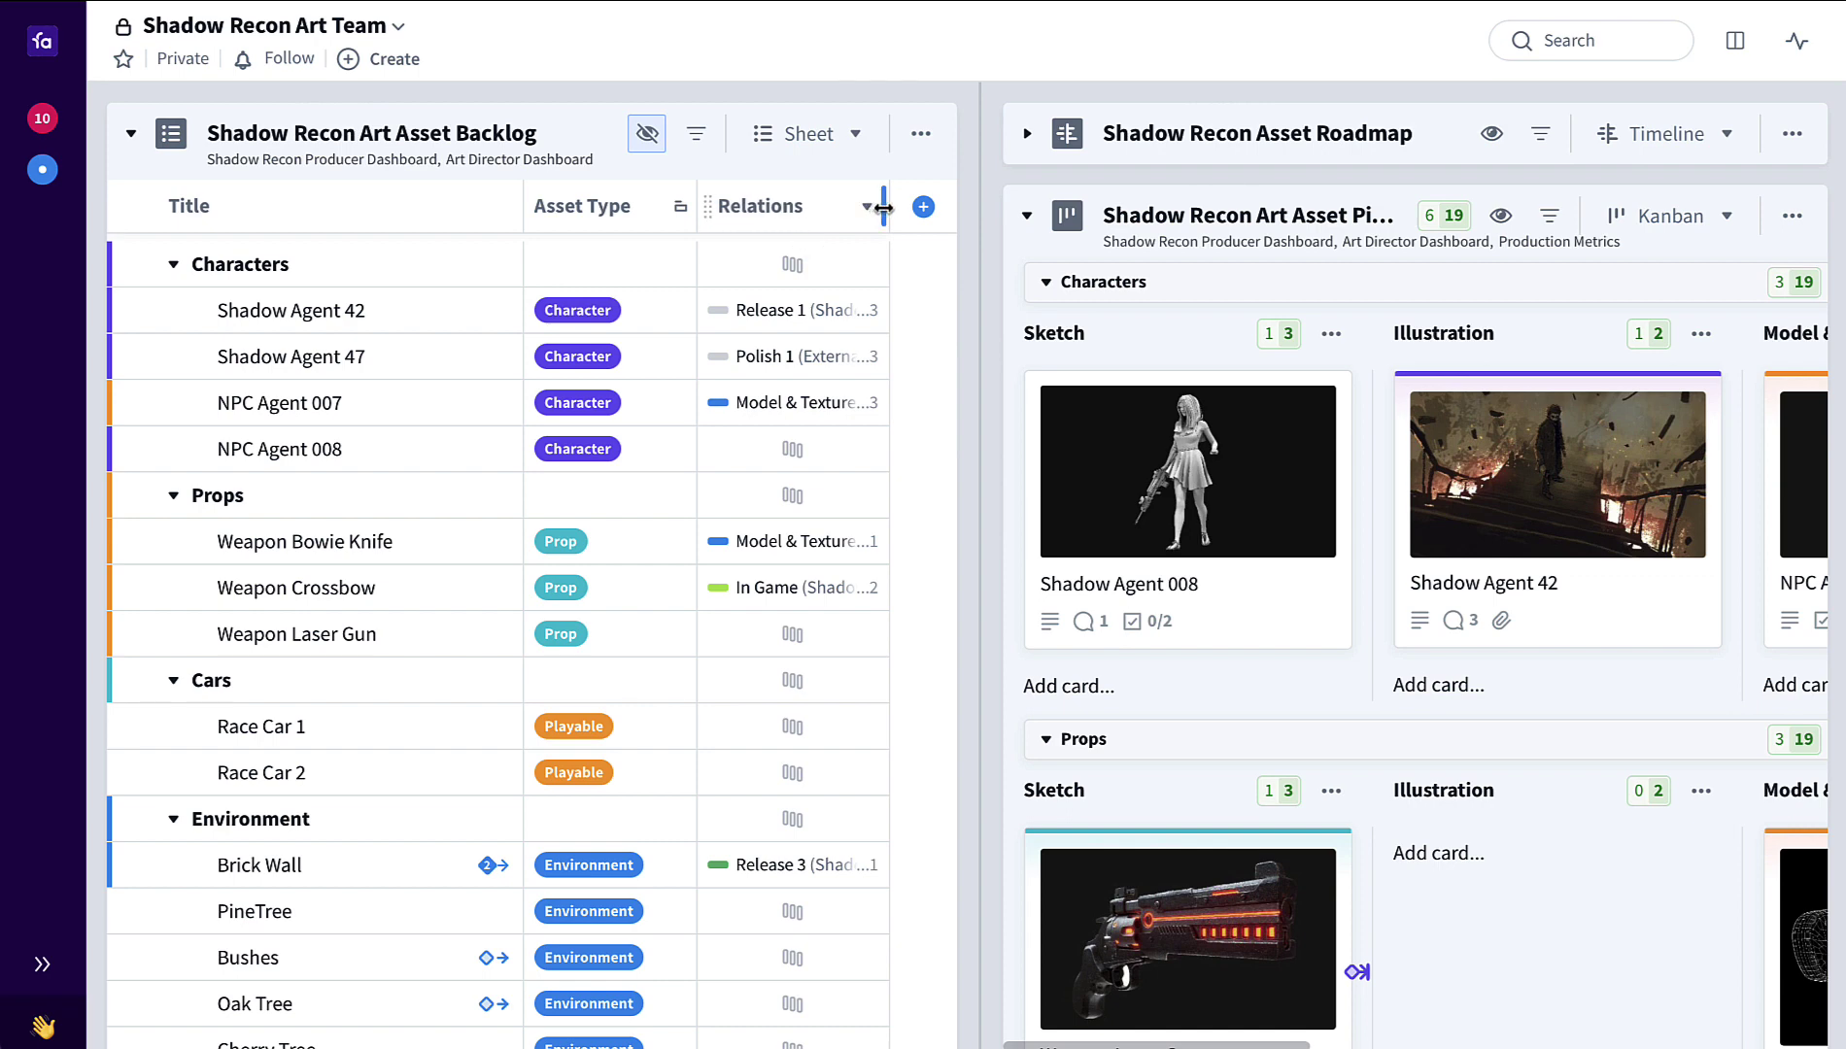
{"action": "left_click_drag", "start_coordinate": [879, 208], "coordinate": [962, 208]}
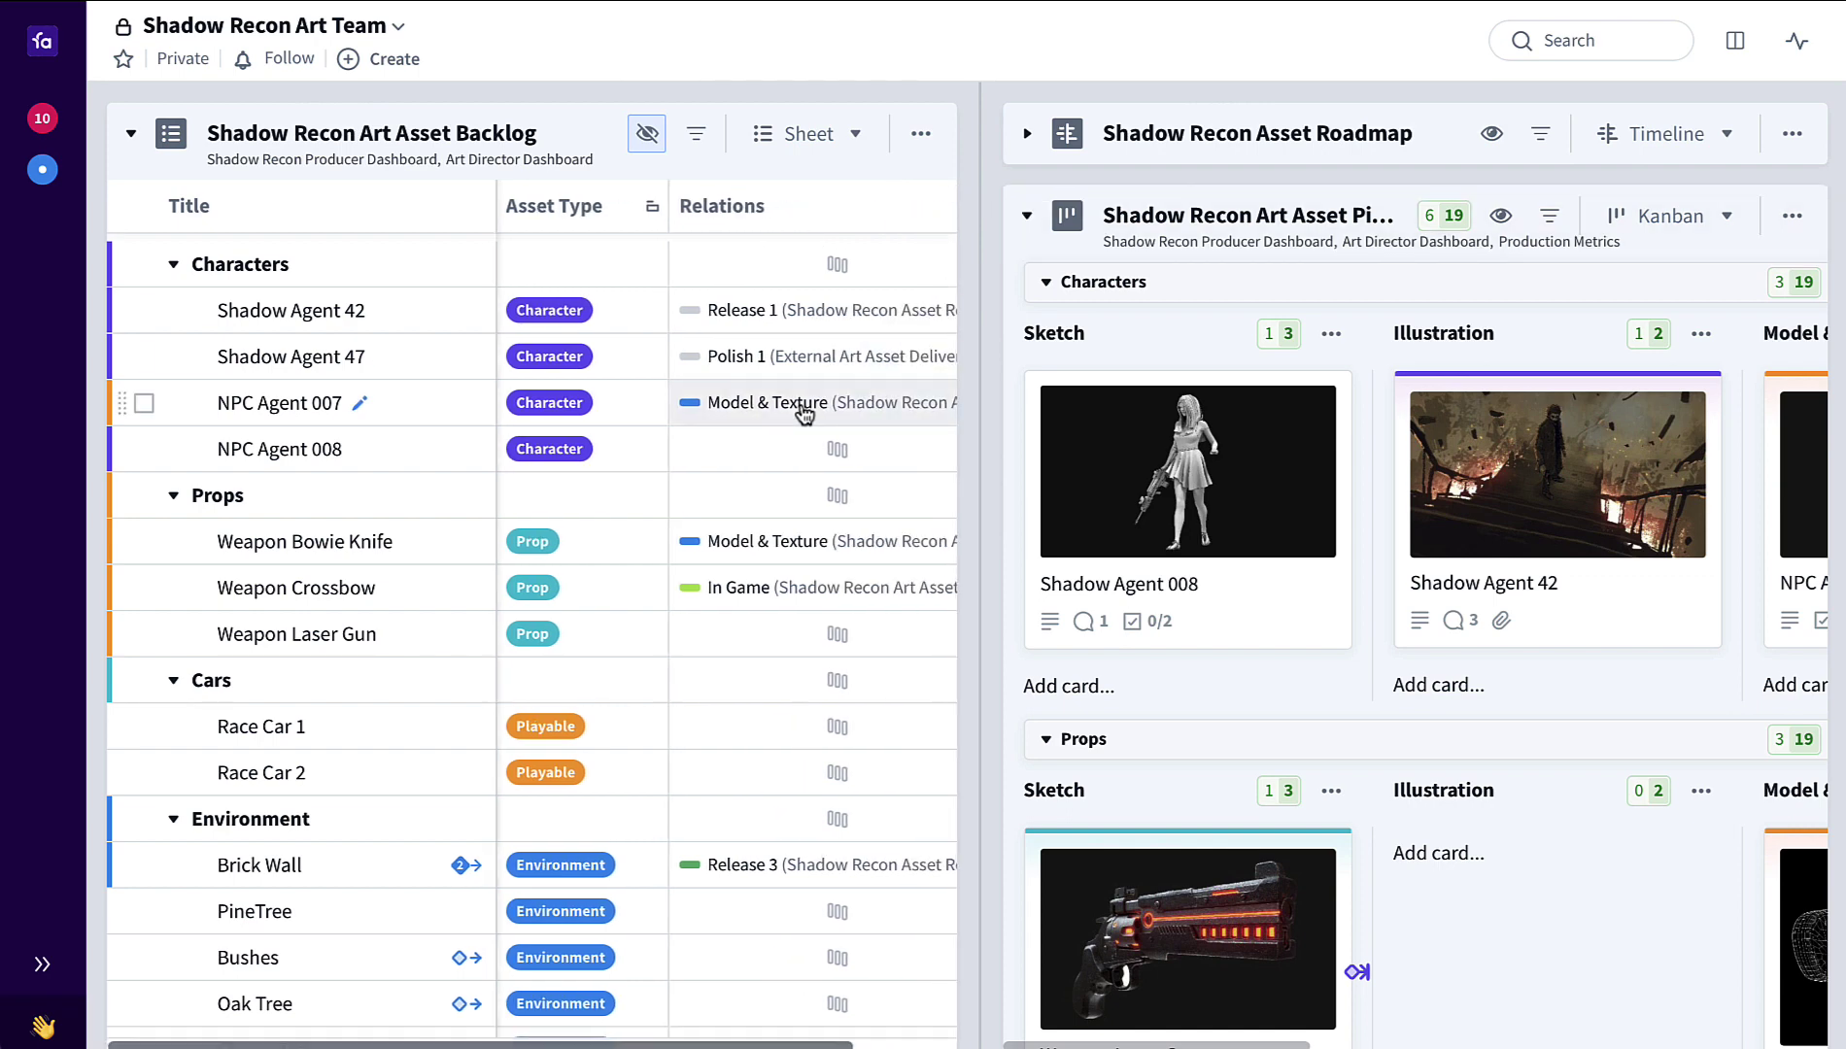
{"action": "scroll", "coordinate": [791, 402], "scroll_direction": "right", "scroll_amount": 3}
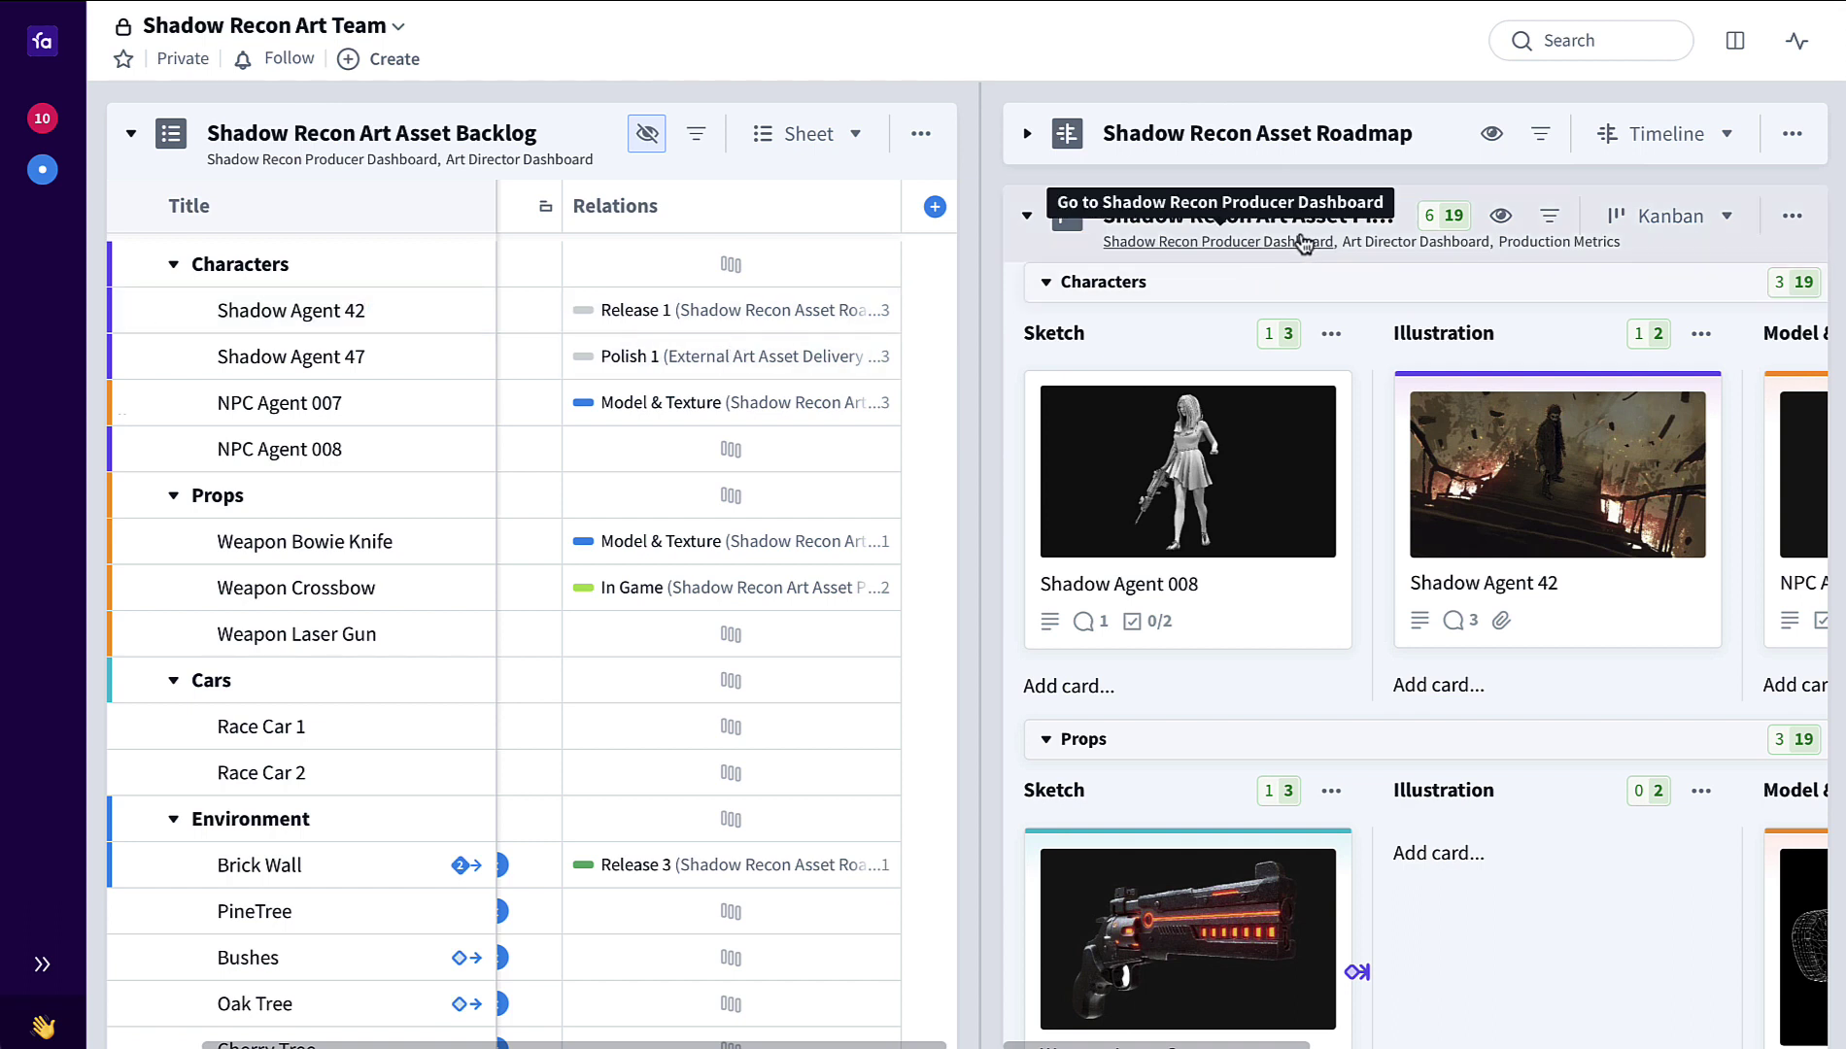
Step: Filter the Relations column to the Shadow Recon Art Asset Pipeline board, using Shadow Agent 42's relations
{"action": "left_click", "coordinate": [797, 312]}
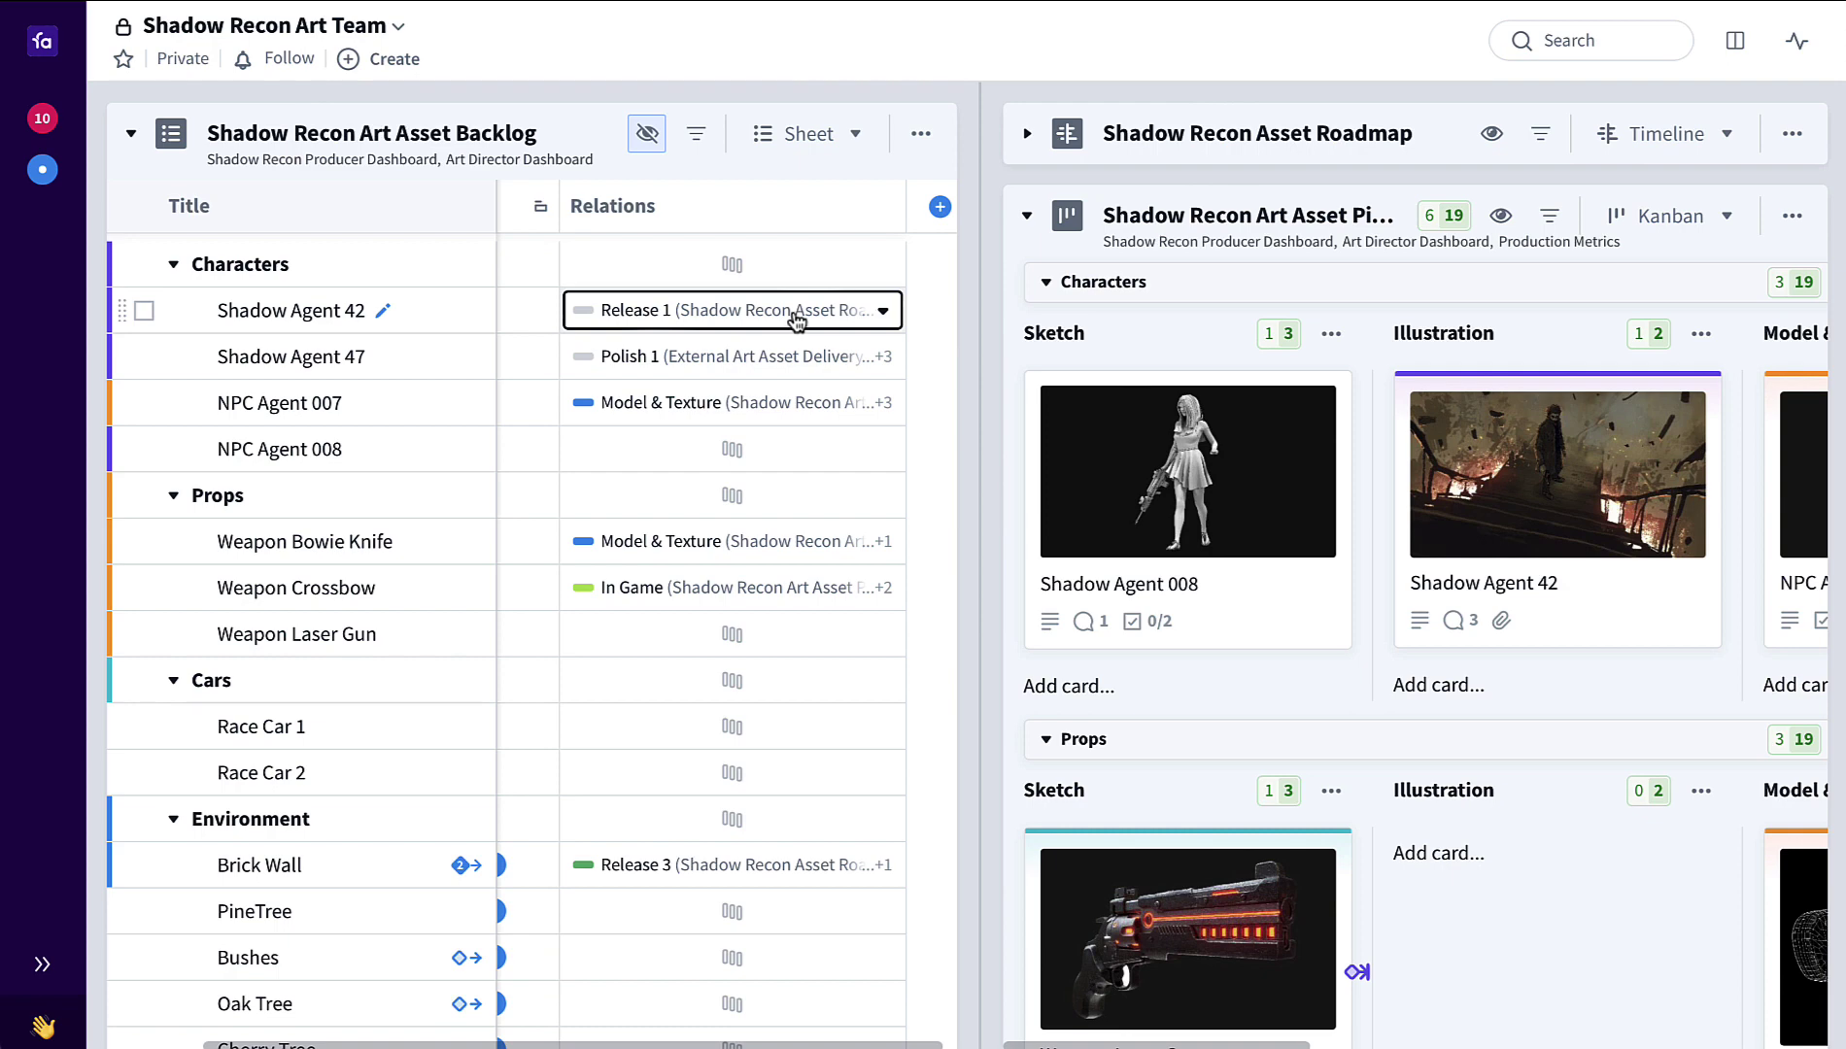
{"action": "left_click", "coordinate": [796, 316]}
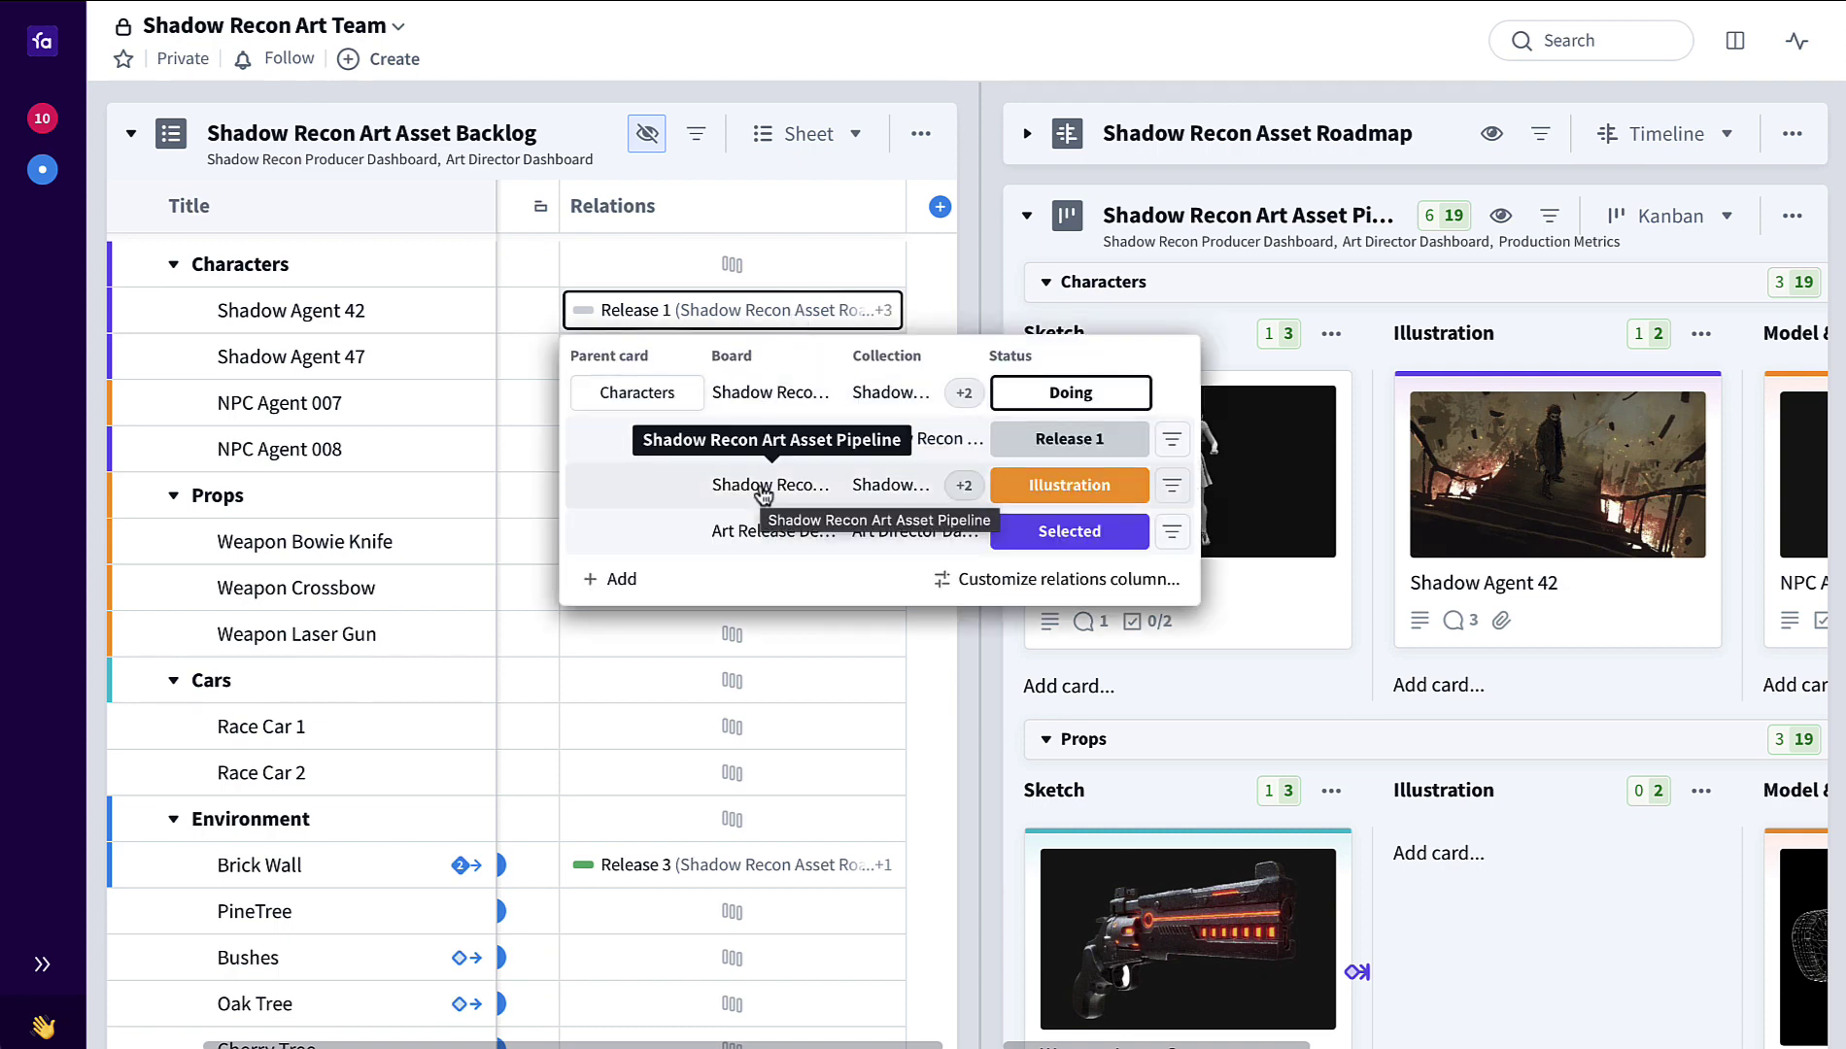
{"action": "left_click", "coordinate": [1171, 493]}
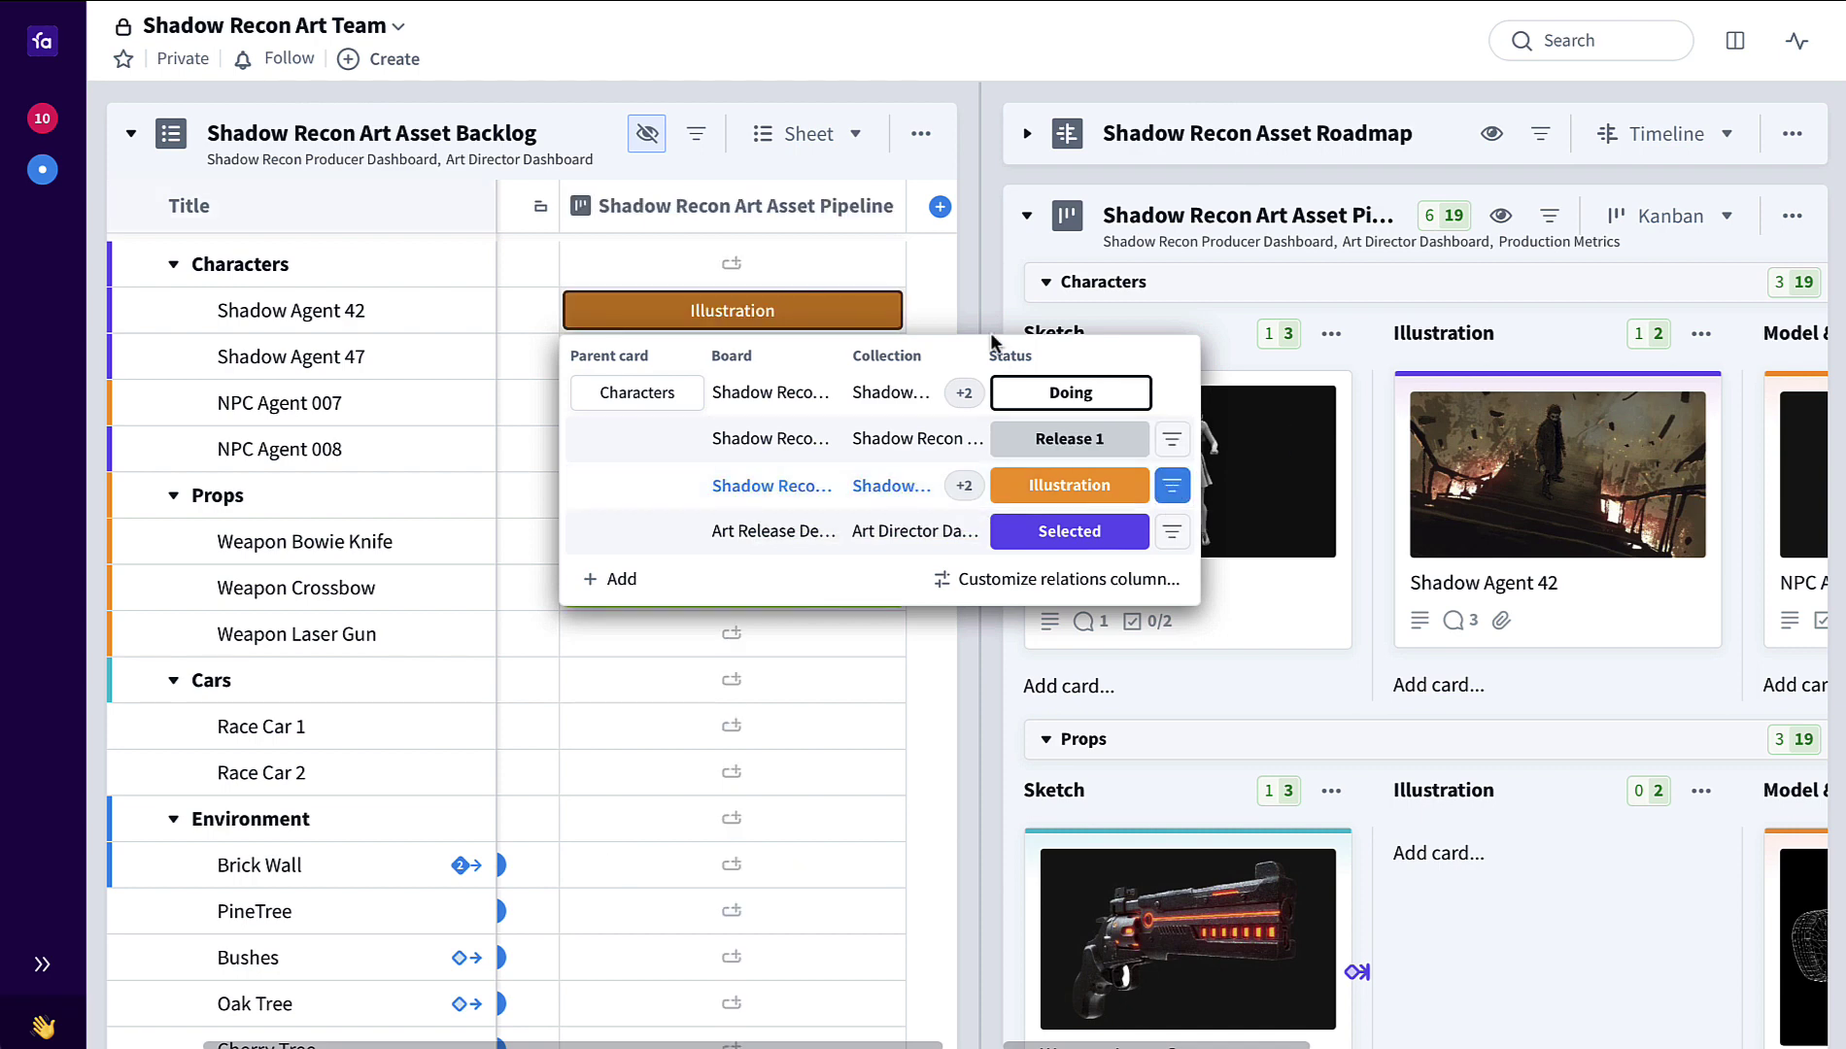
{"action": "left_click", "coordinate": [962, 262]}
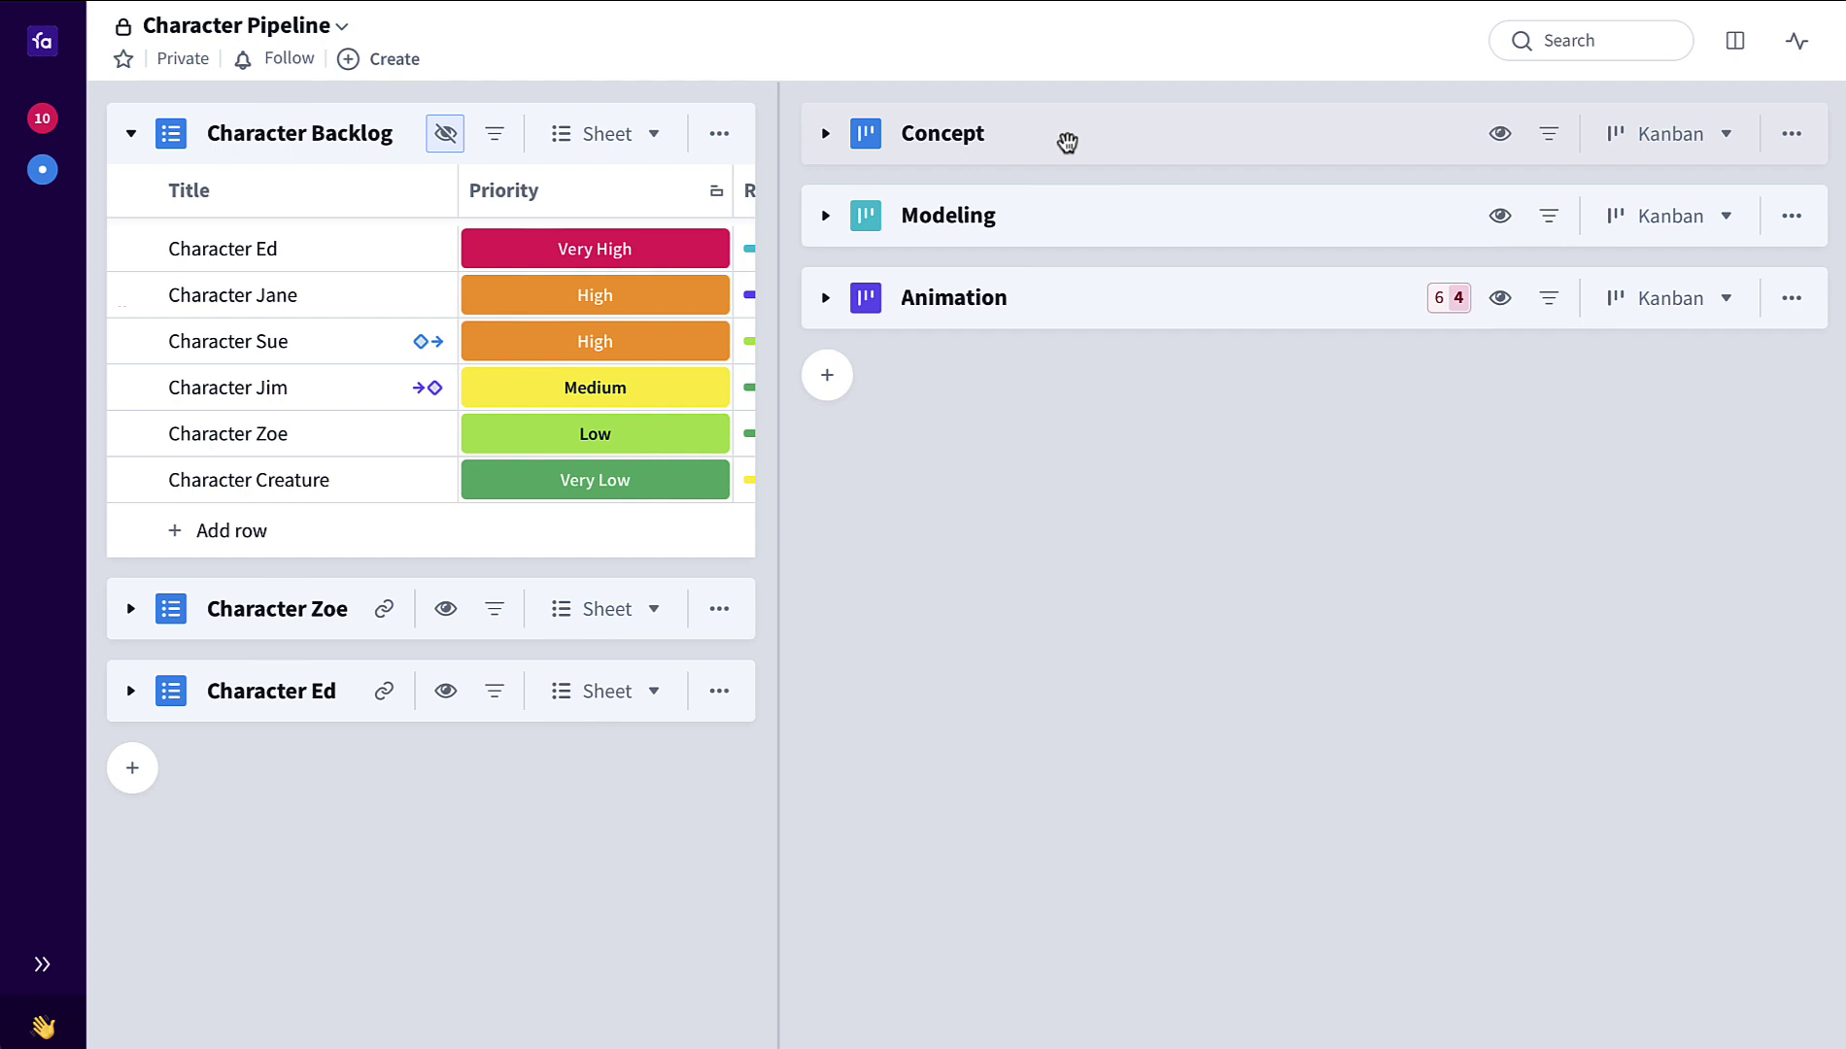
Step: Expand the Concept, Modeling and Animation boards in the Character Pipeline collection
{"action": "left_click", "coordinate": [826, 134]}
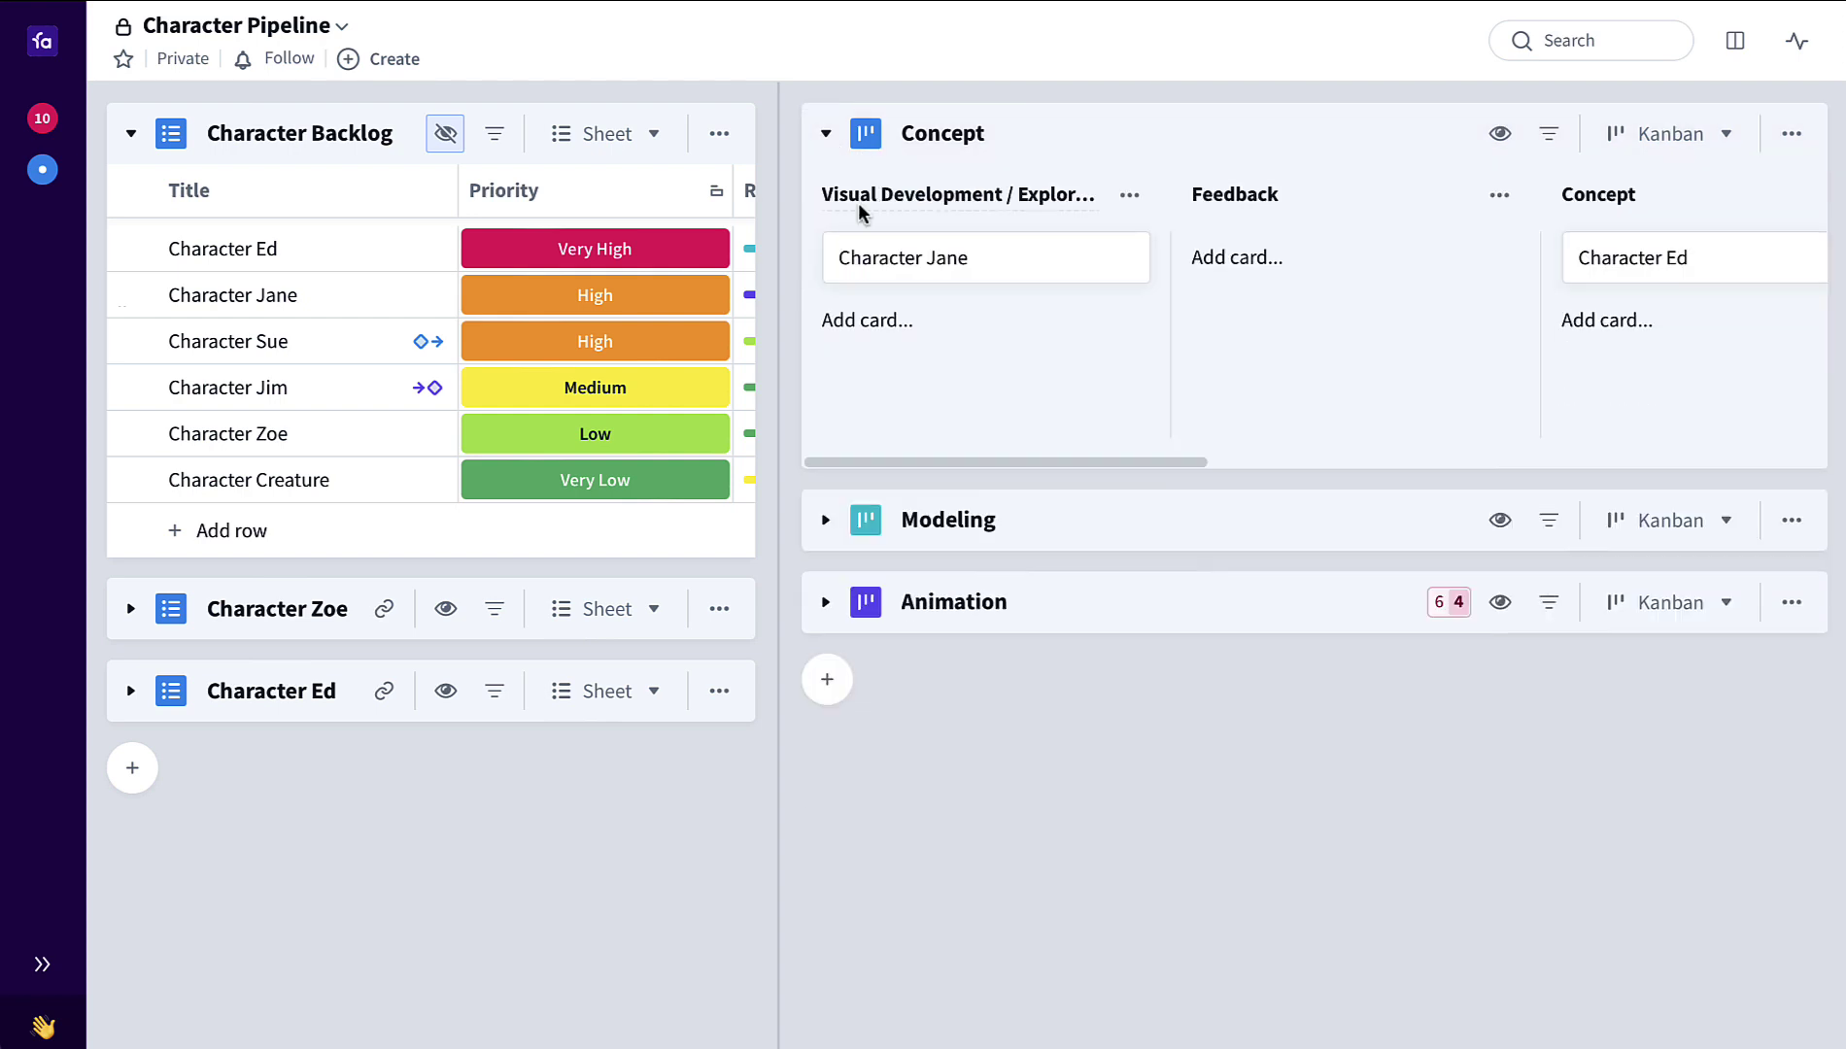
{"action": "left_click", "coordinate": [825, 524]}
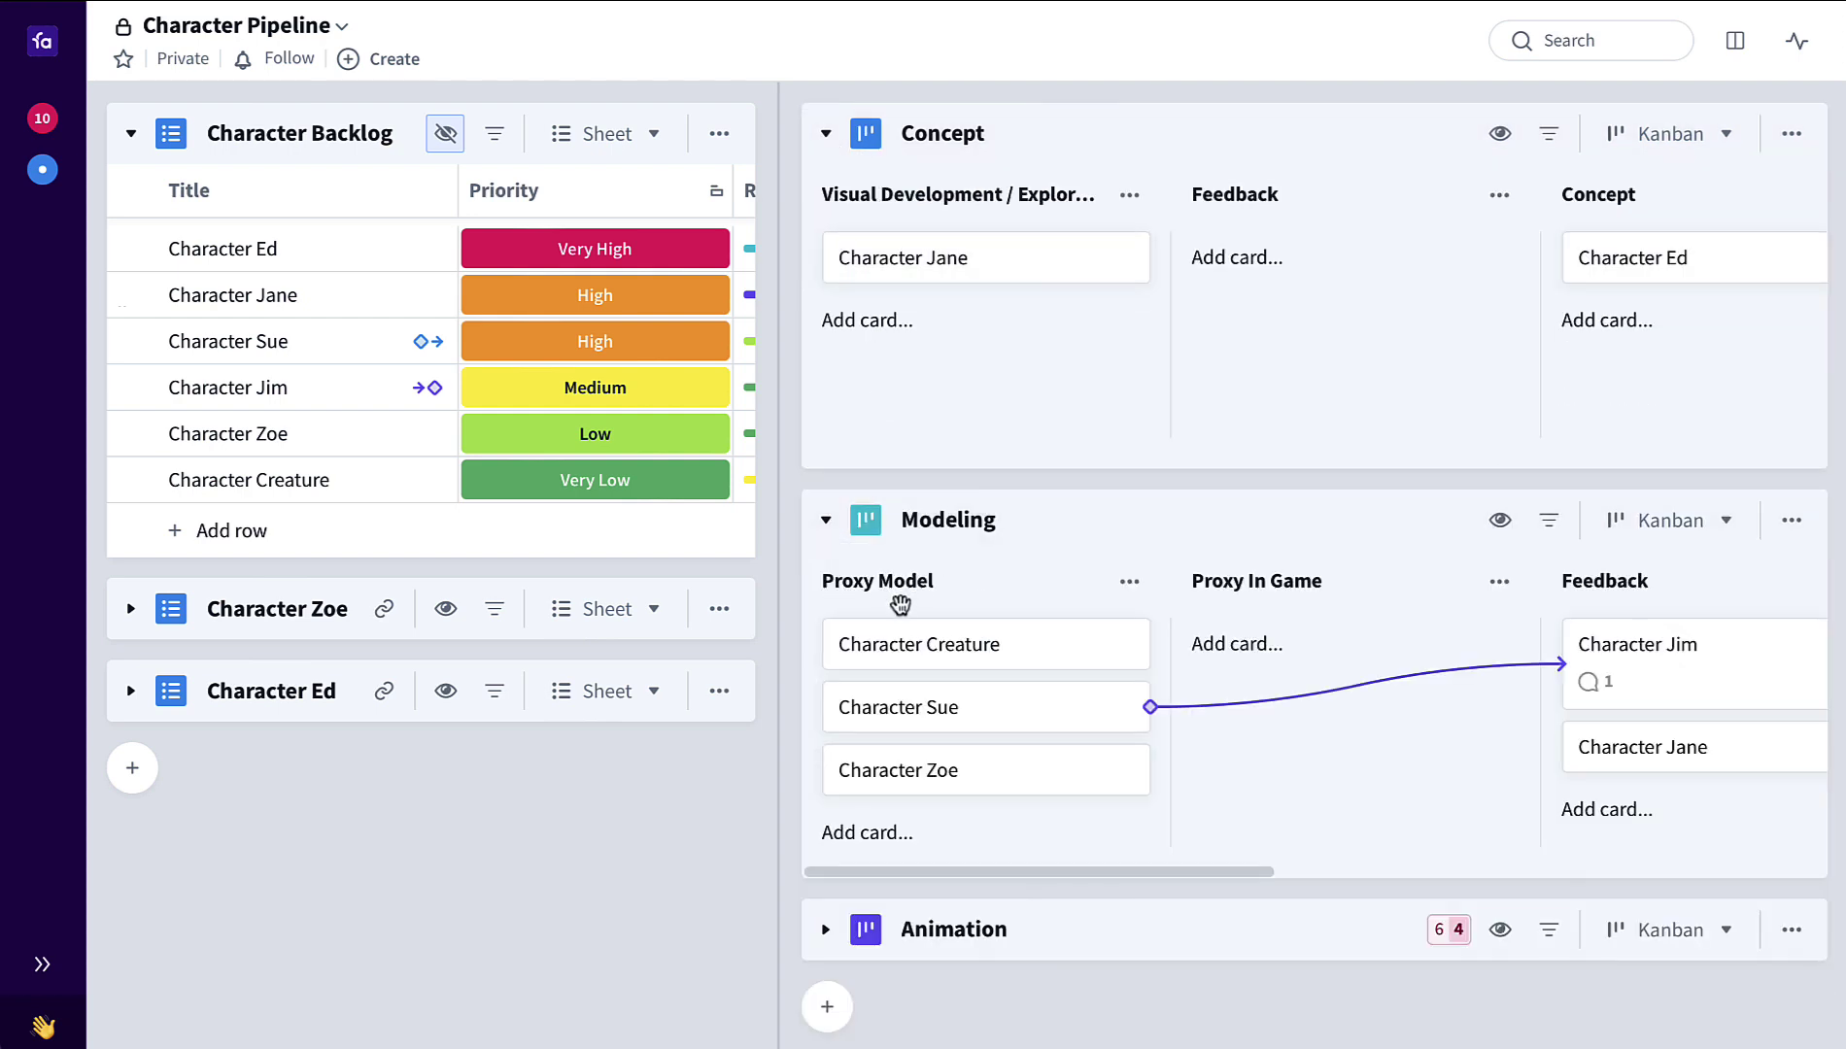
{"action": "left_click", "coordinate": [825, 929]}
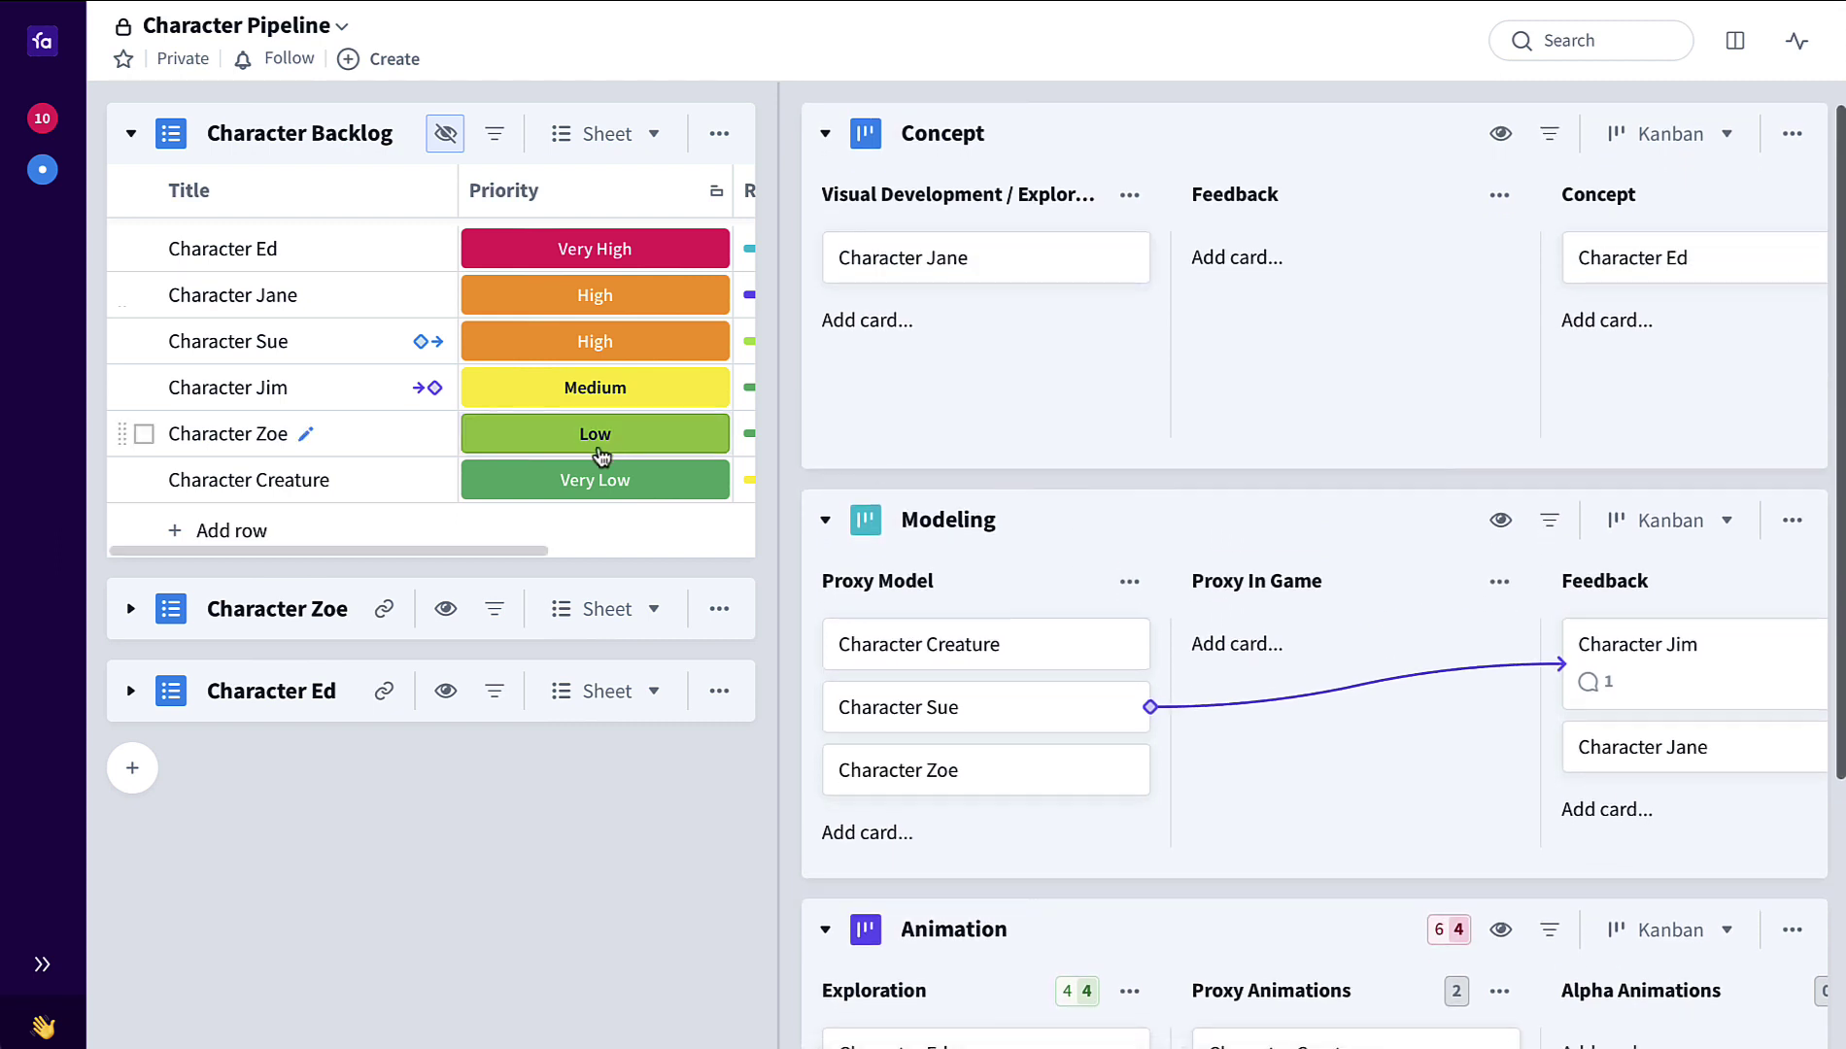
Step: Add a row titled New Character to the Character Backlog
{"action": "left_click", "coordinate": [231, 531]}
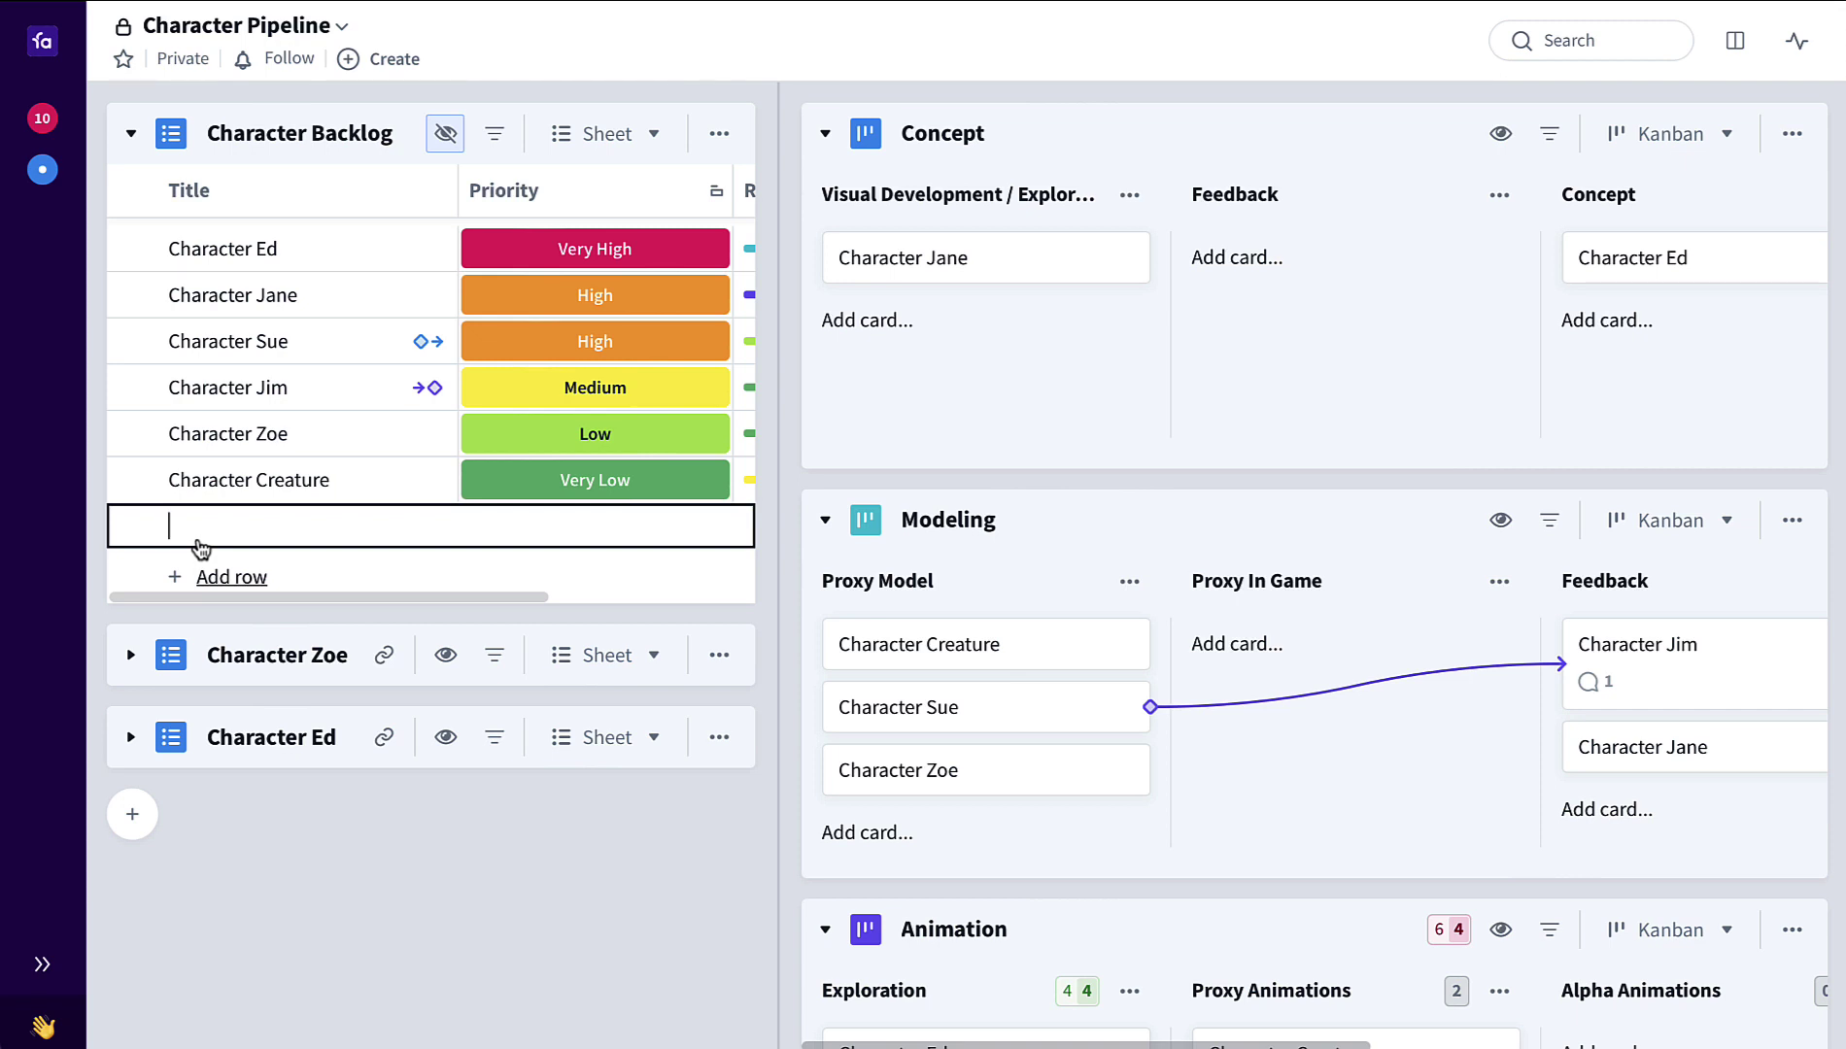
{"action": "type", "text": "New Char"}
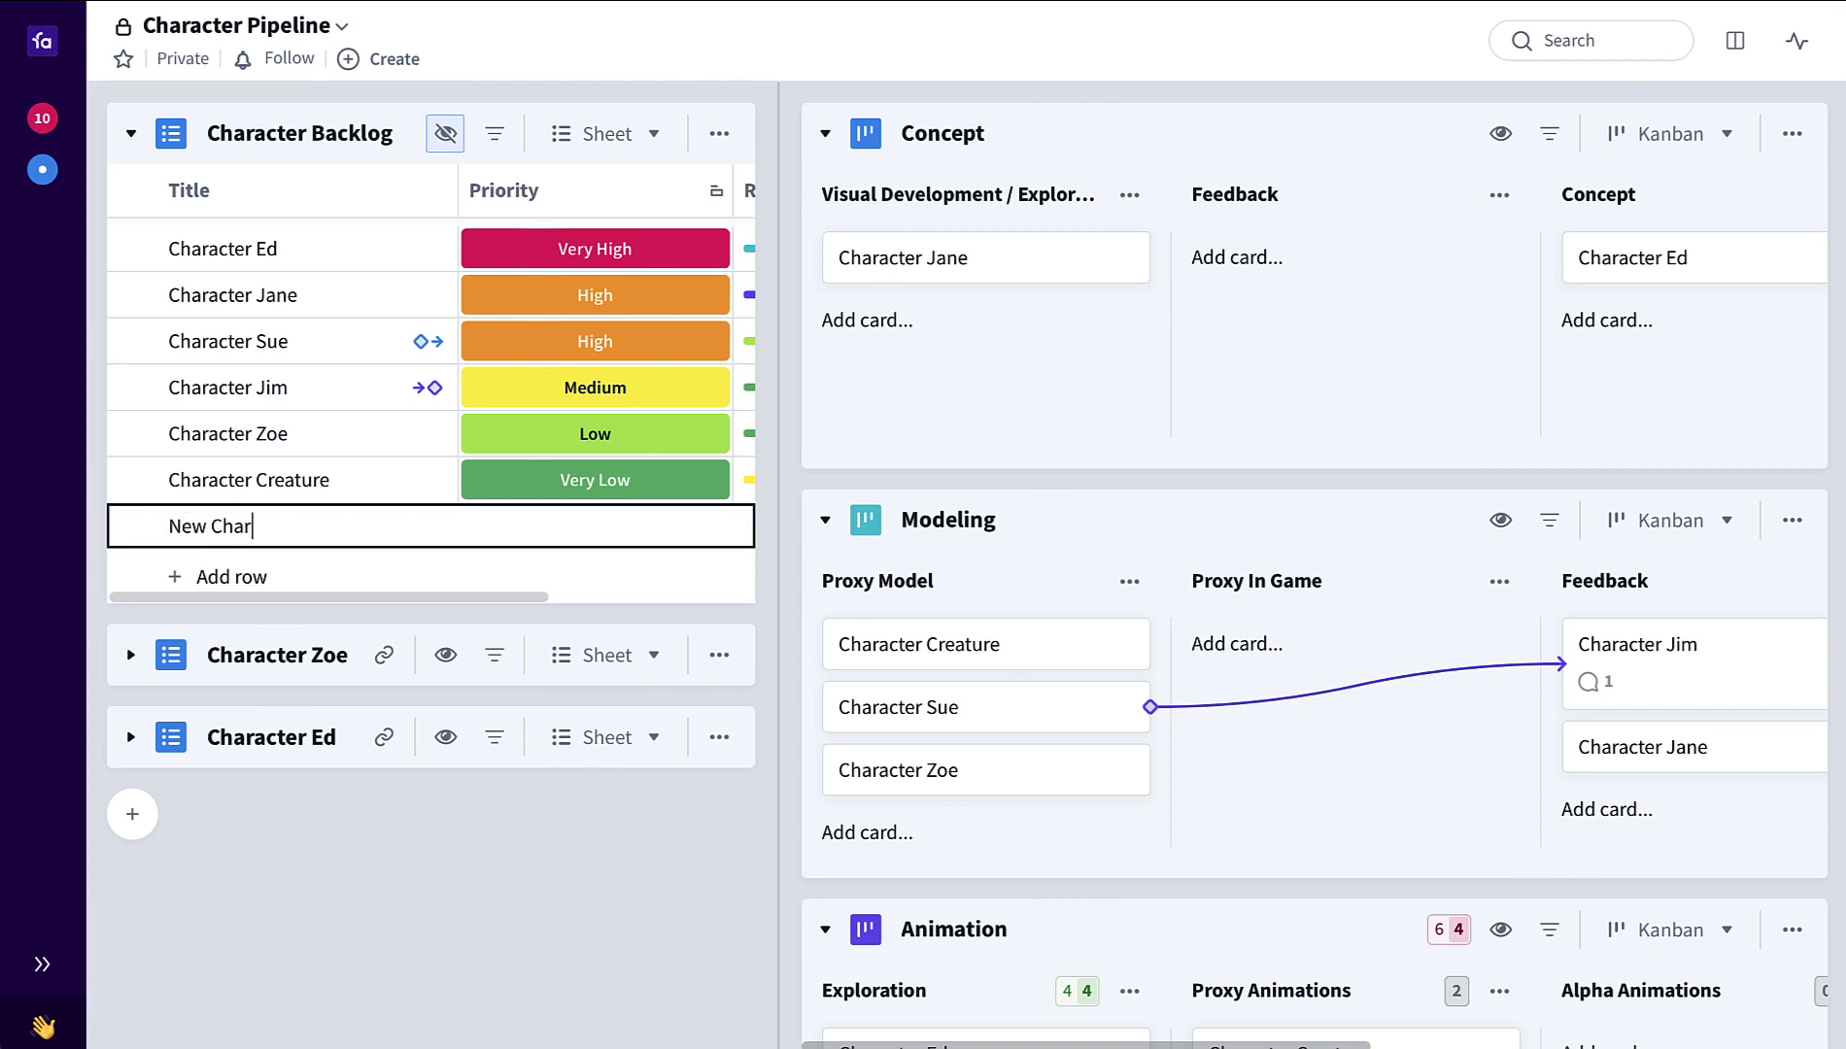
{"action": "type", "text": "acter"}
{"action": "key", "text": "Return"}
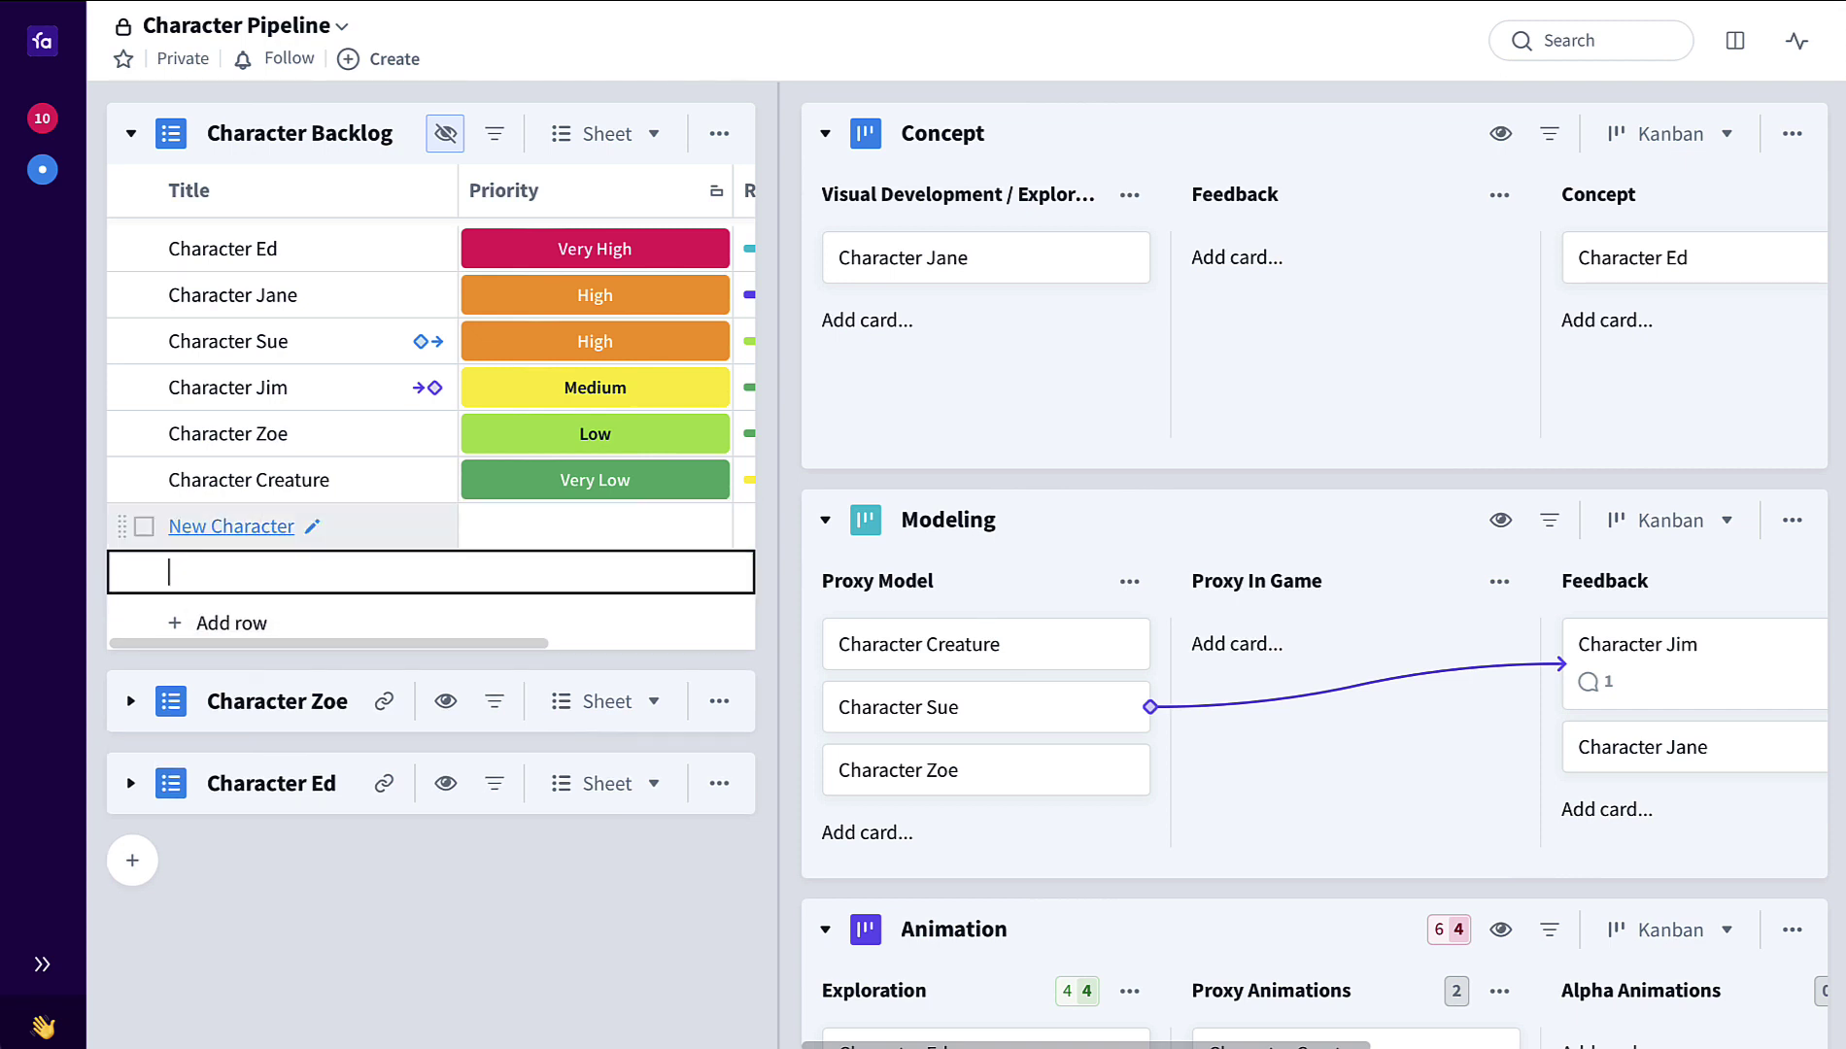
{"action": "left_click", "coordinate": [272, 922]}
Step: Set New Character's priority to Very High and place it in Visual Development / Exploration on the Concept board
{"action": "left_click", "coordinate": [612, 530]}
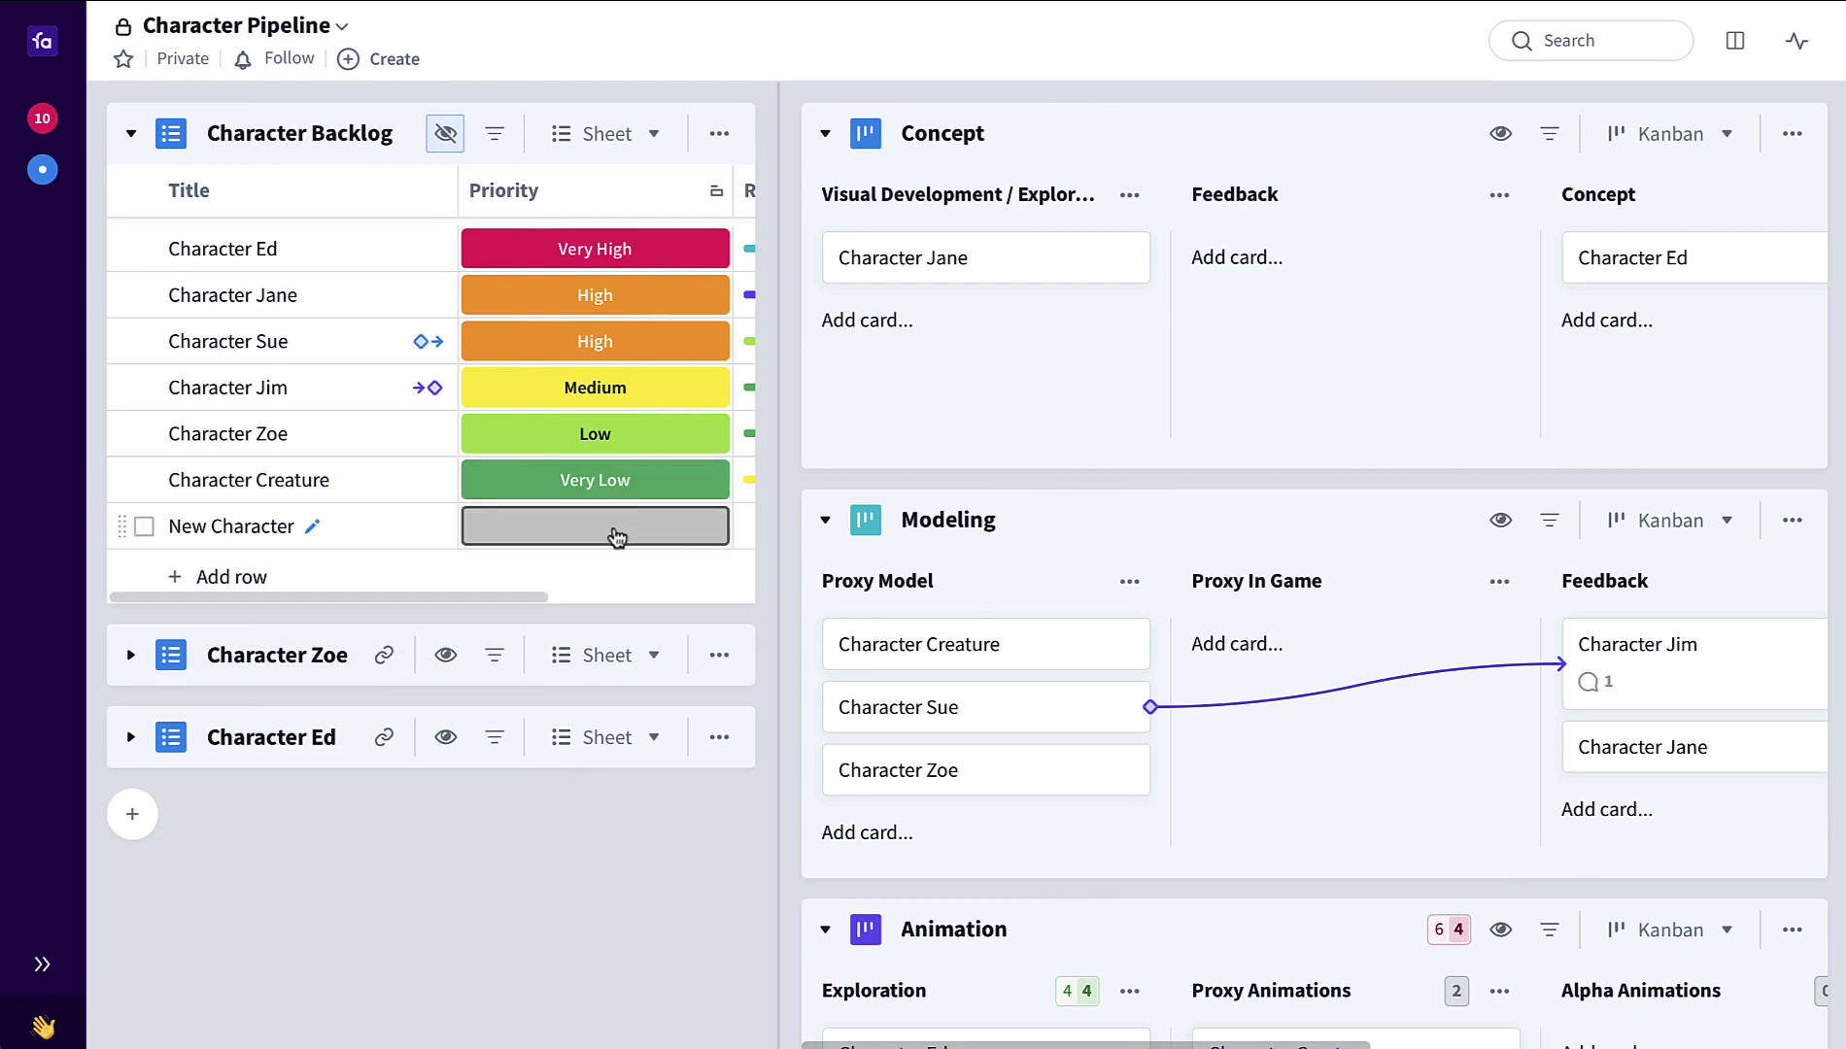
{"action": "left_click", "coordinate": [636, 758]}
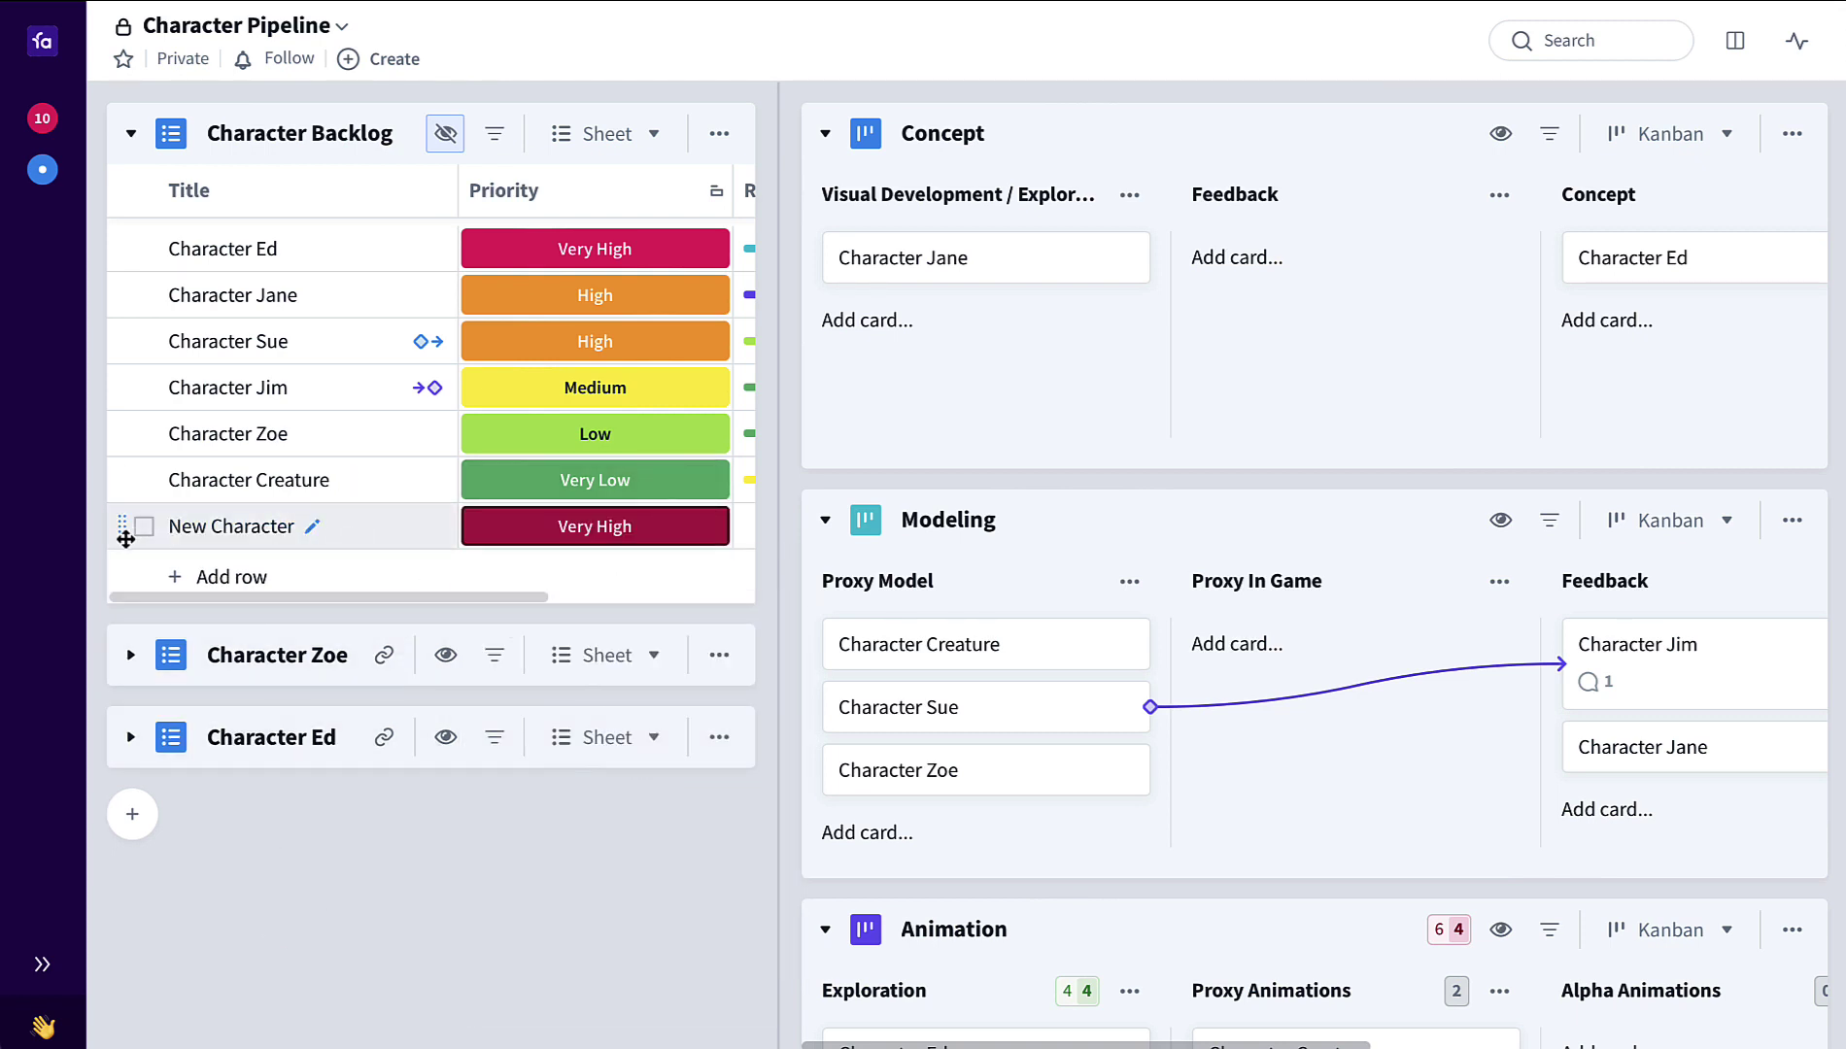
{"action": "left_click_drag", "start_coordinate": [118, 525], "coordinate": [889, 270]}
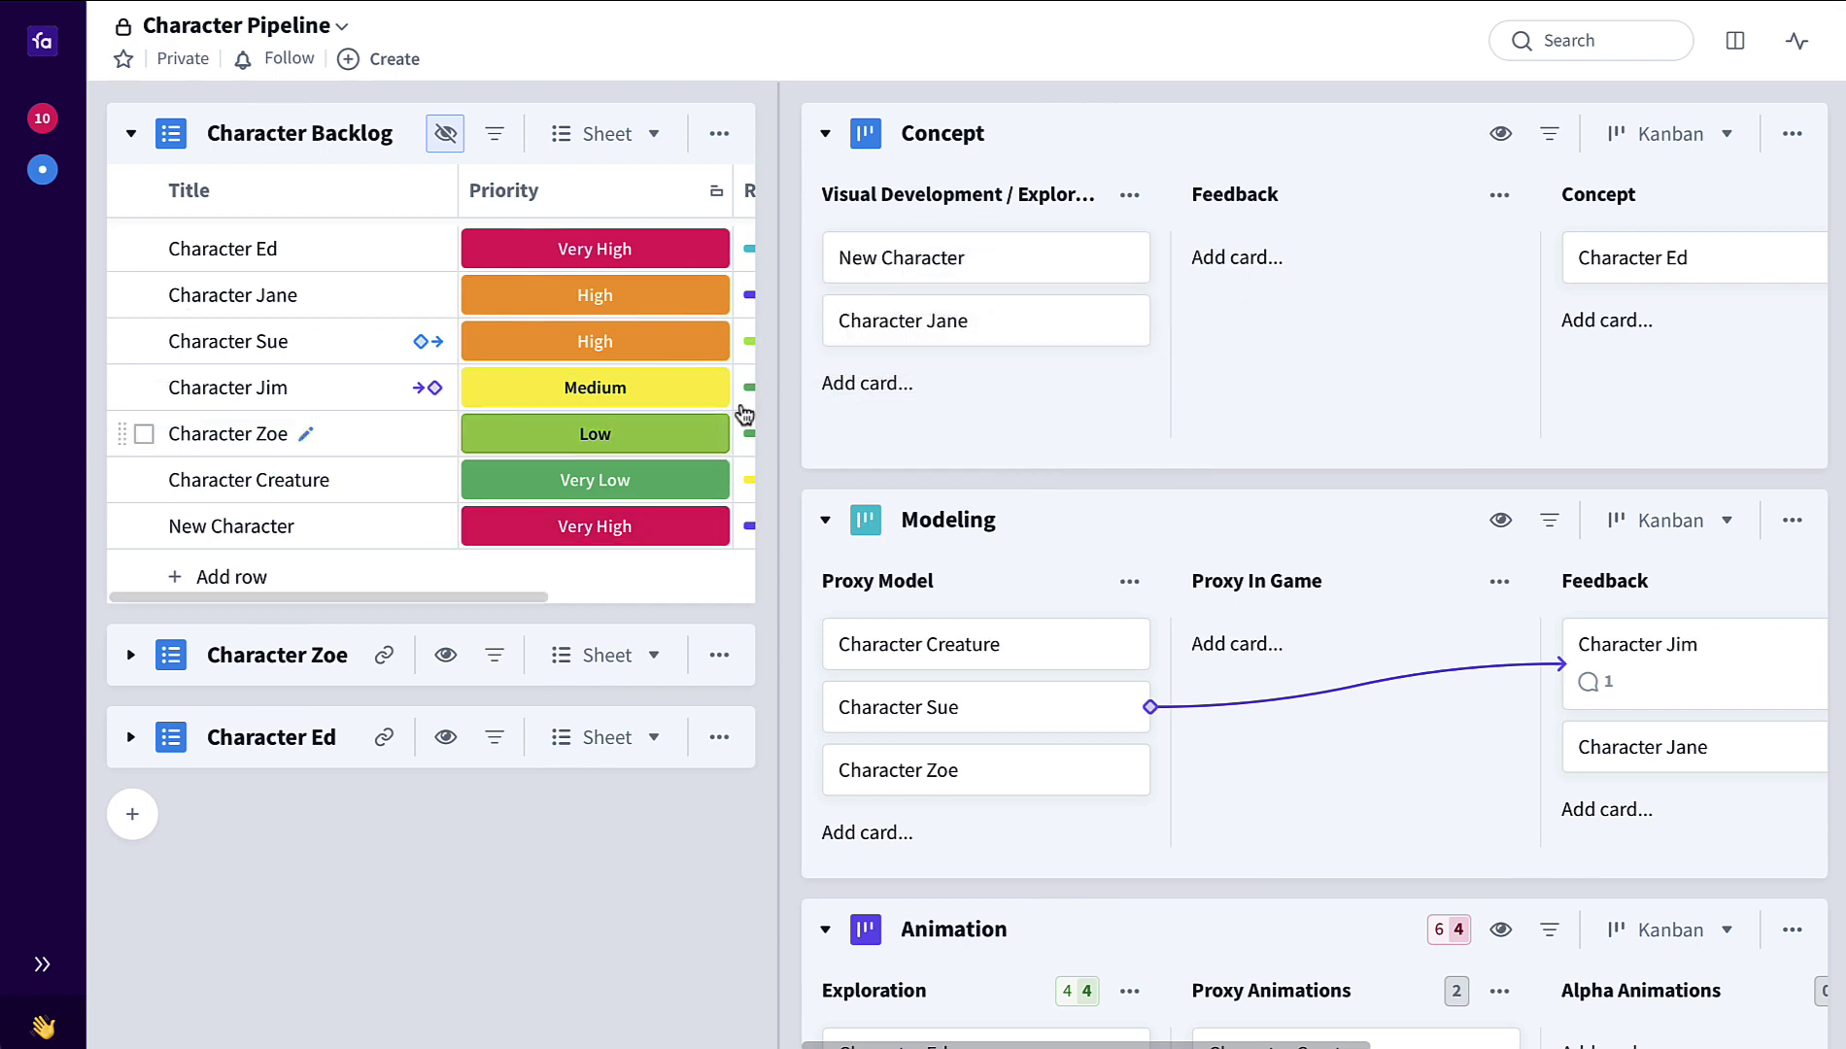
Step: Widen the Character Backlog's Relations column and enlarge the backlog side of the workspace
{"action": "scroll", "coordinate": [698, 482], "scroll_direction": "right", "scroll_amount": 3}
{"action": "scroll", "coordinate": [697, 483], "scroll_direction": "right", "scroll_amount": 2}
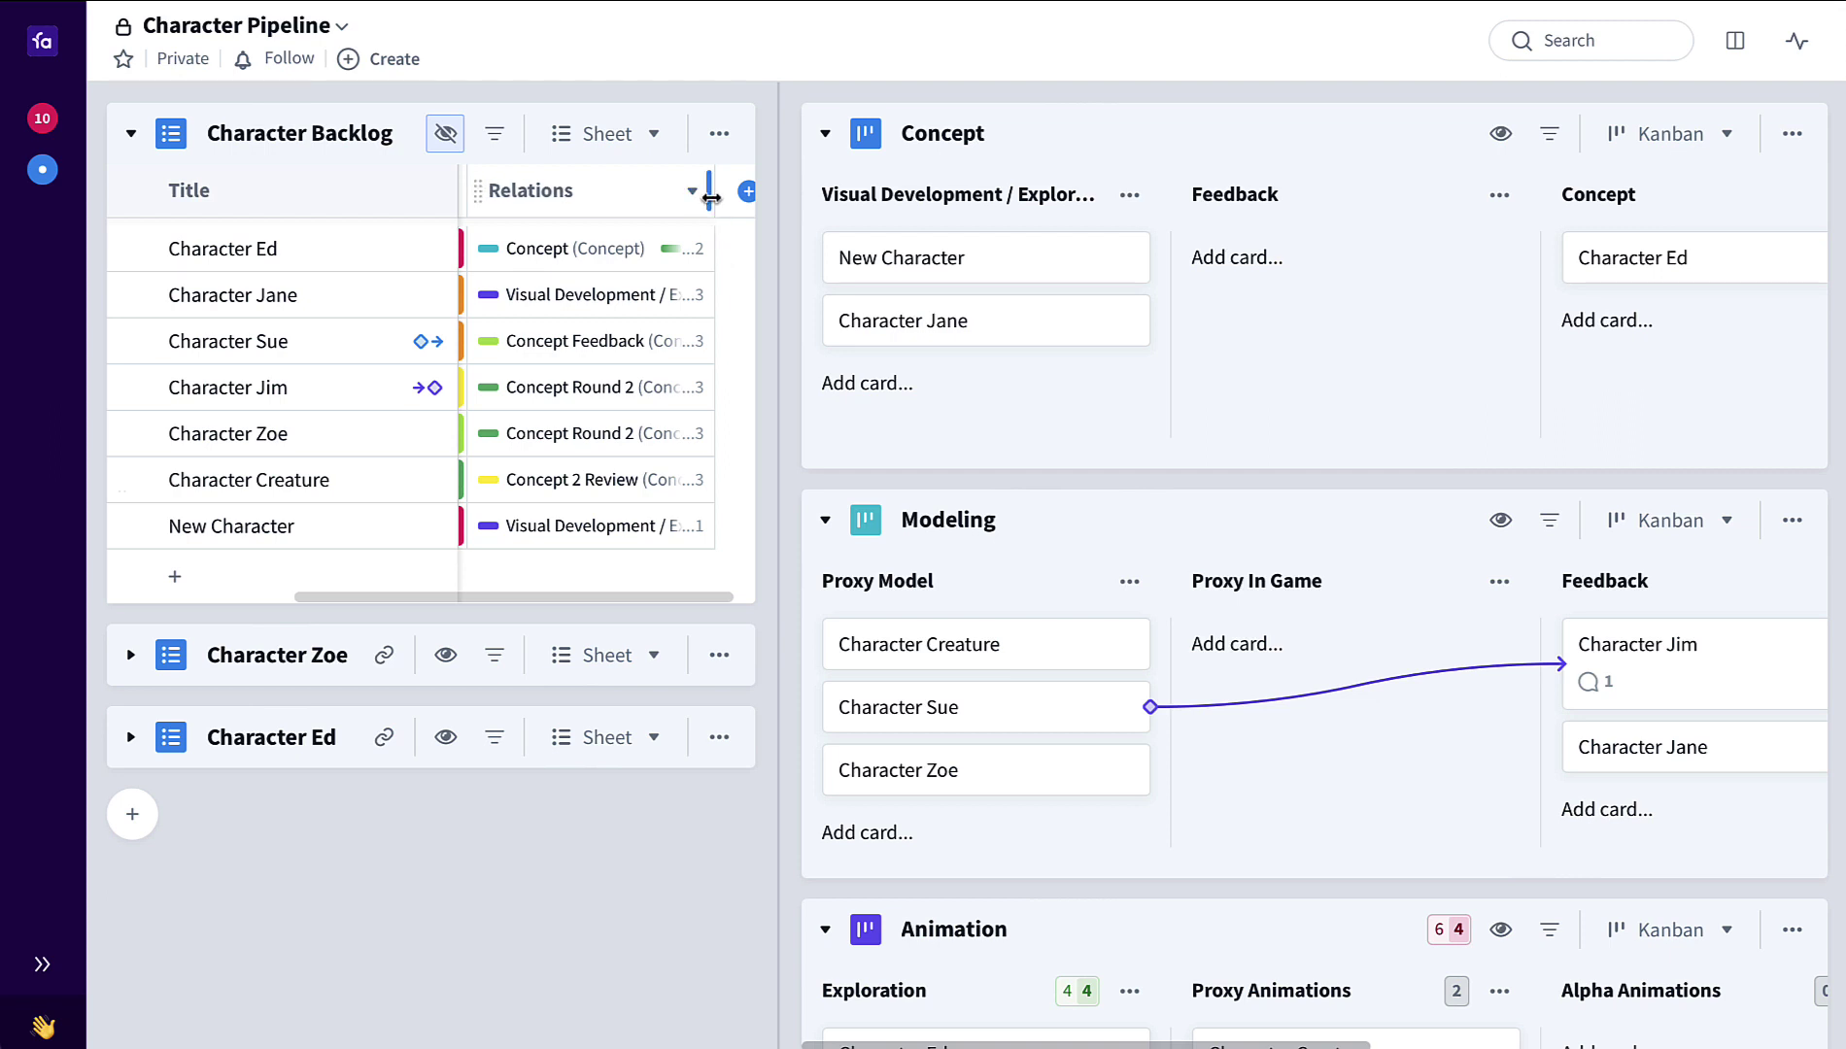
{"action": "left_click_drag", "start_coordinate": [709, 197], "coordinate": [801, 197]}
{"action": "left_click_drag", "start_coordinate": [853, 198], "coordinate": [853, 195]}
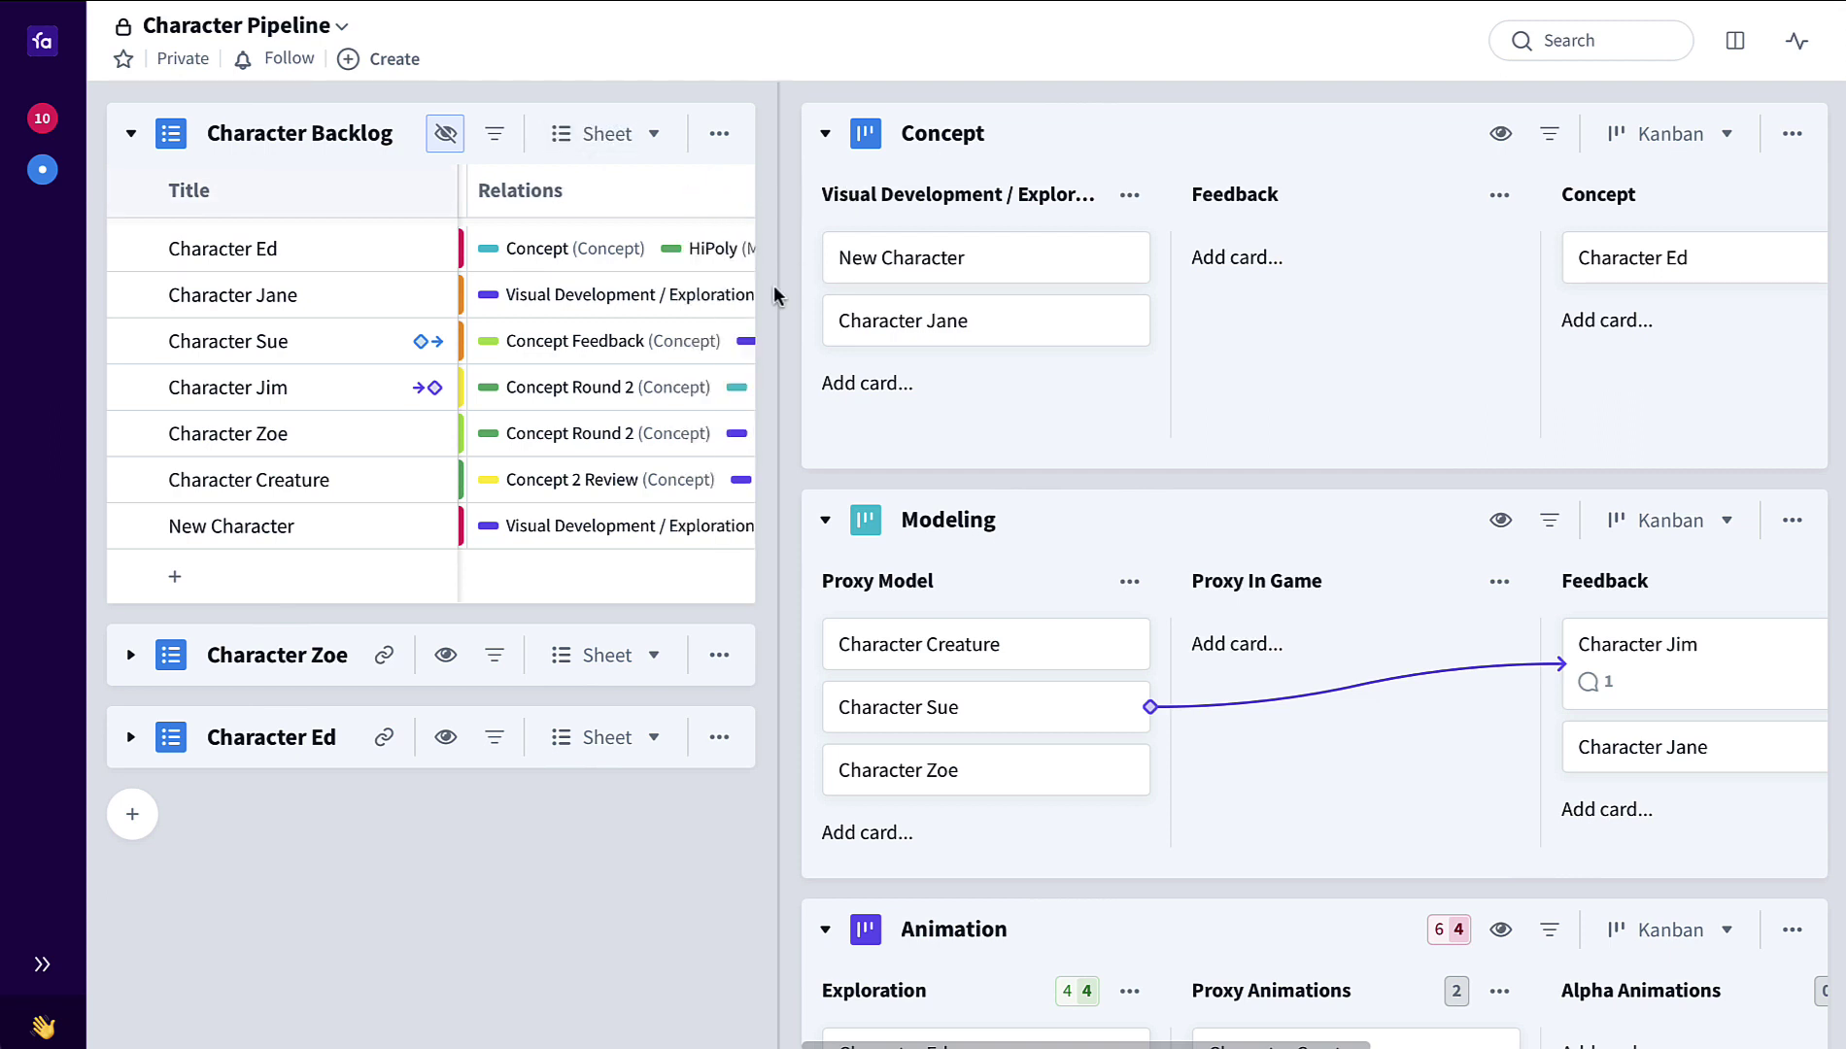
{"action": "left_click_drag", "start_coordinate": [775, 292], "coordinate": [1109, 272]}
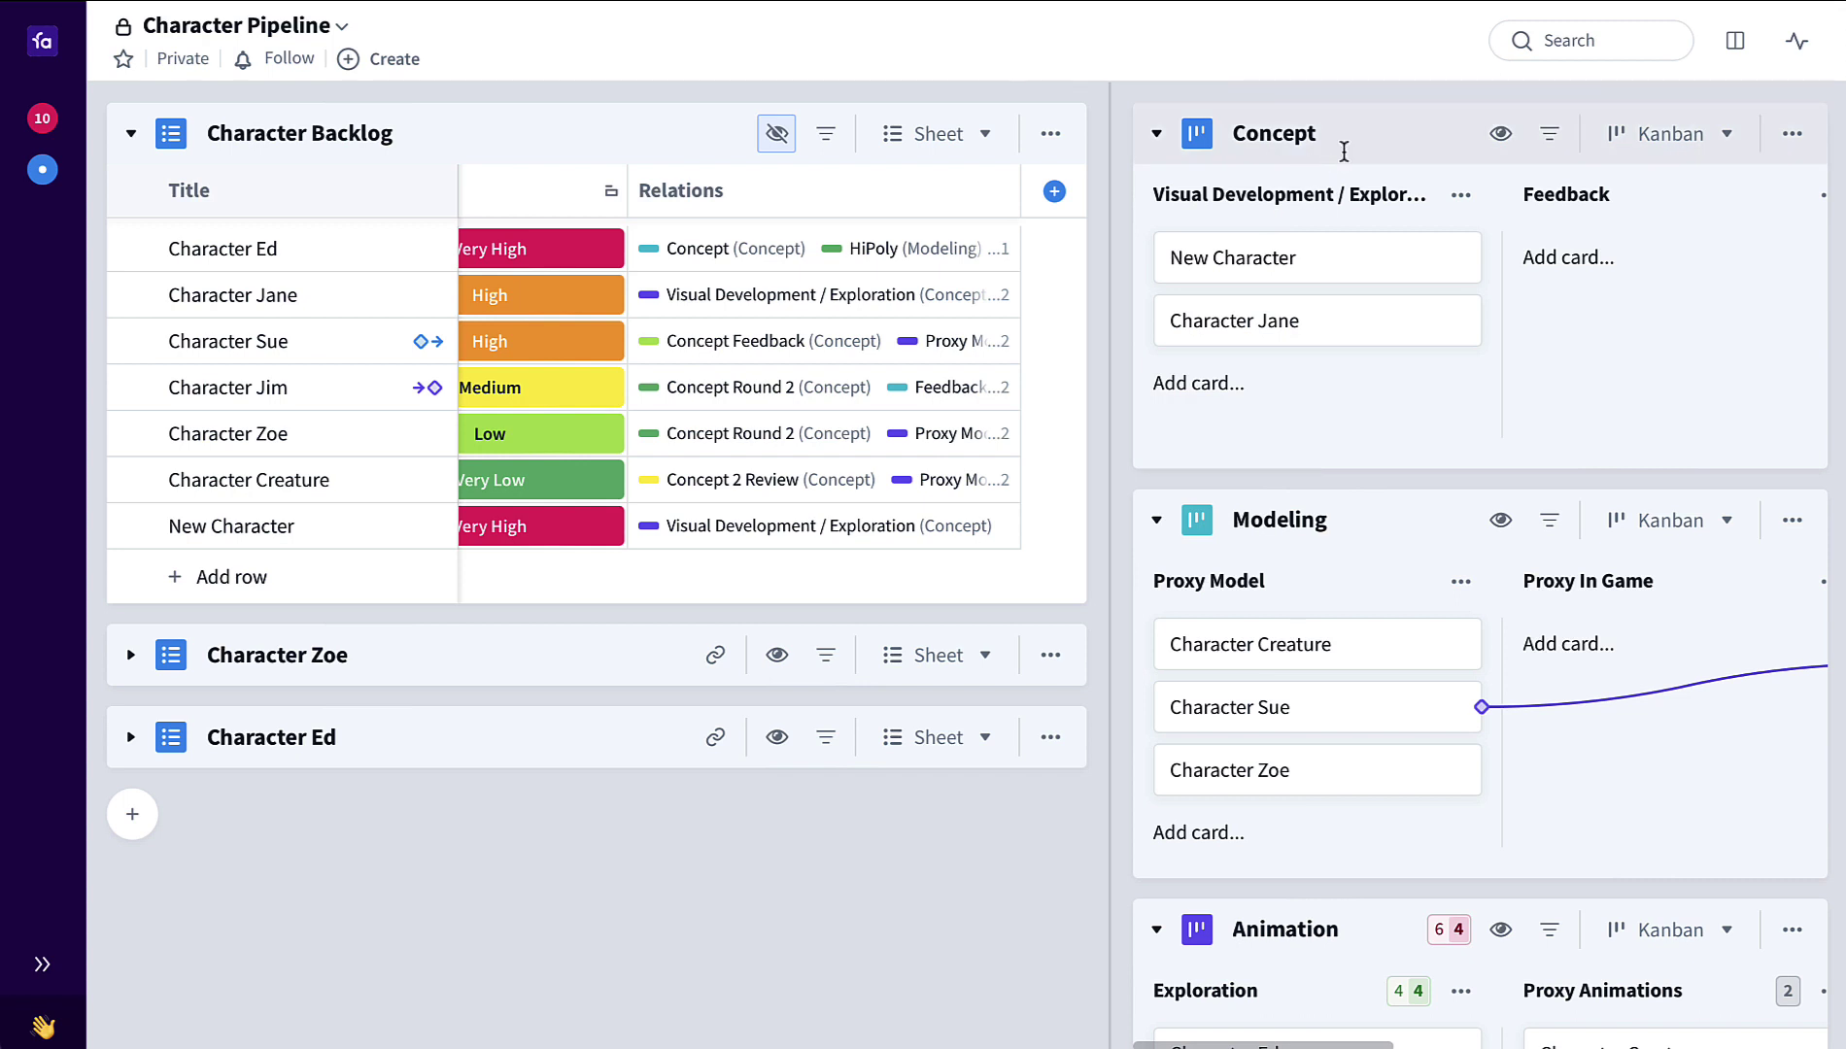
Step: Filter the Relations column to the Concept board from New Character's relations, and narrow the column
{"action": "left_click", "coordinate": [873, 530]}
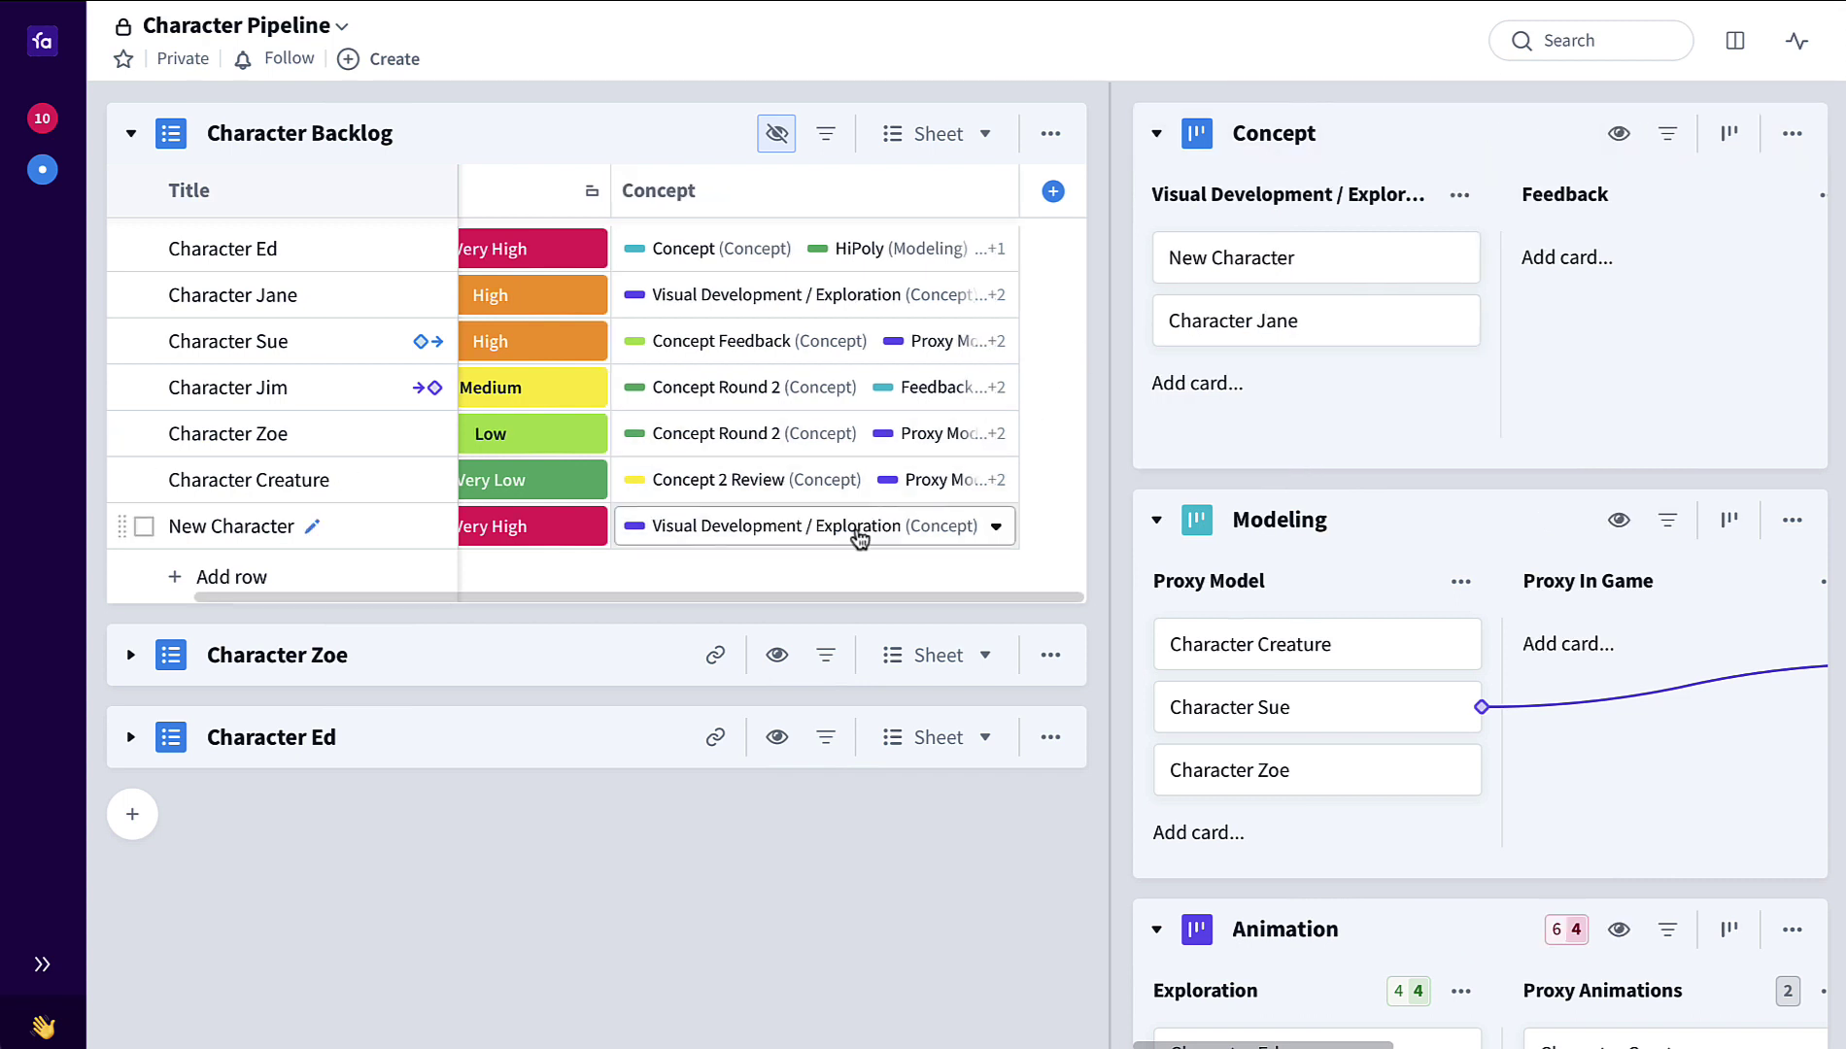
{"action": "left_click", "coordinate": [857, 535]}
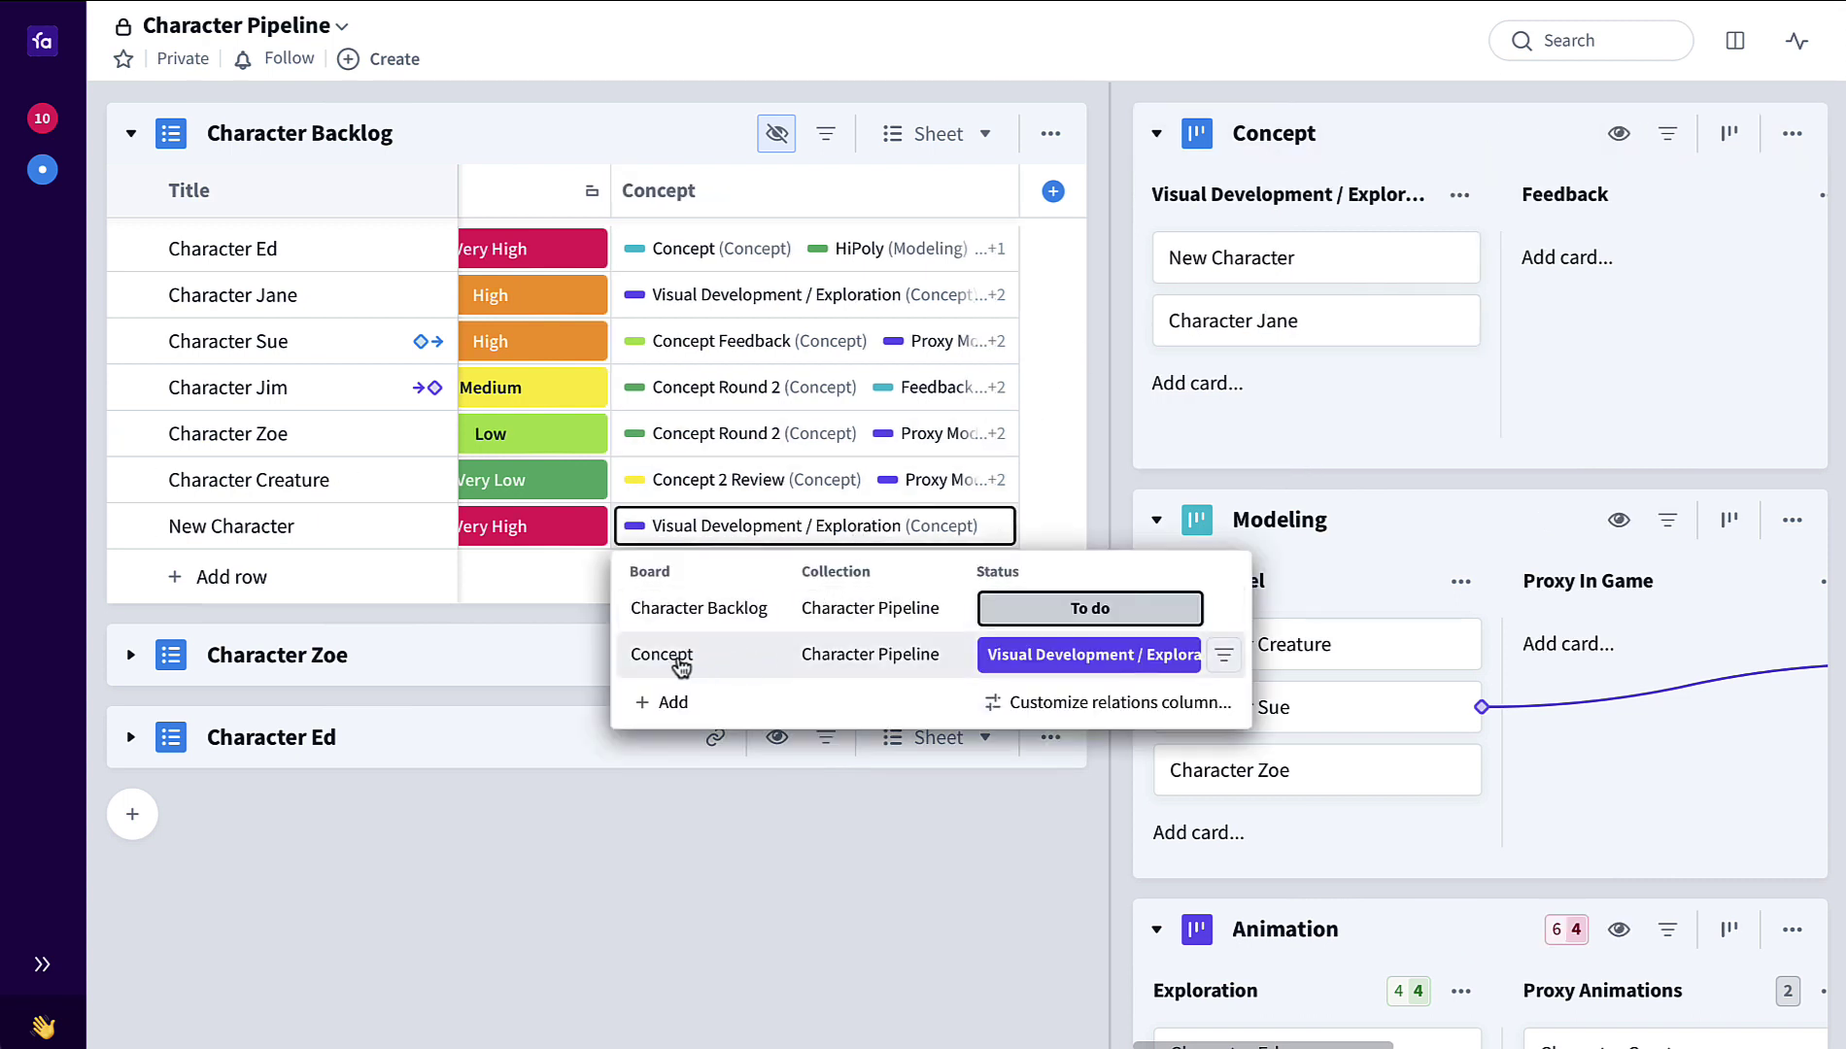
{"action": "left_click", "coordinate": [1223, 664]}
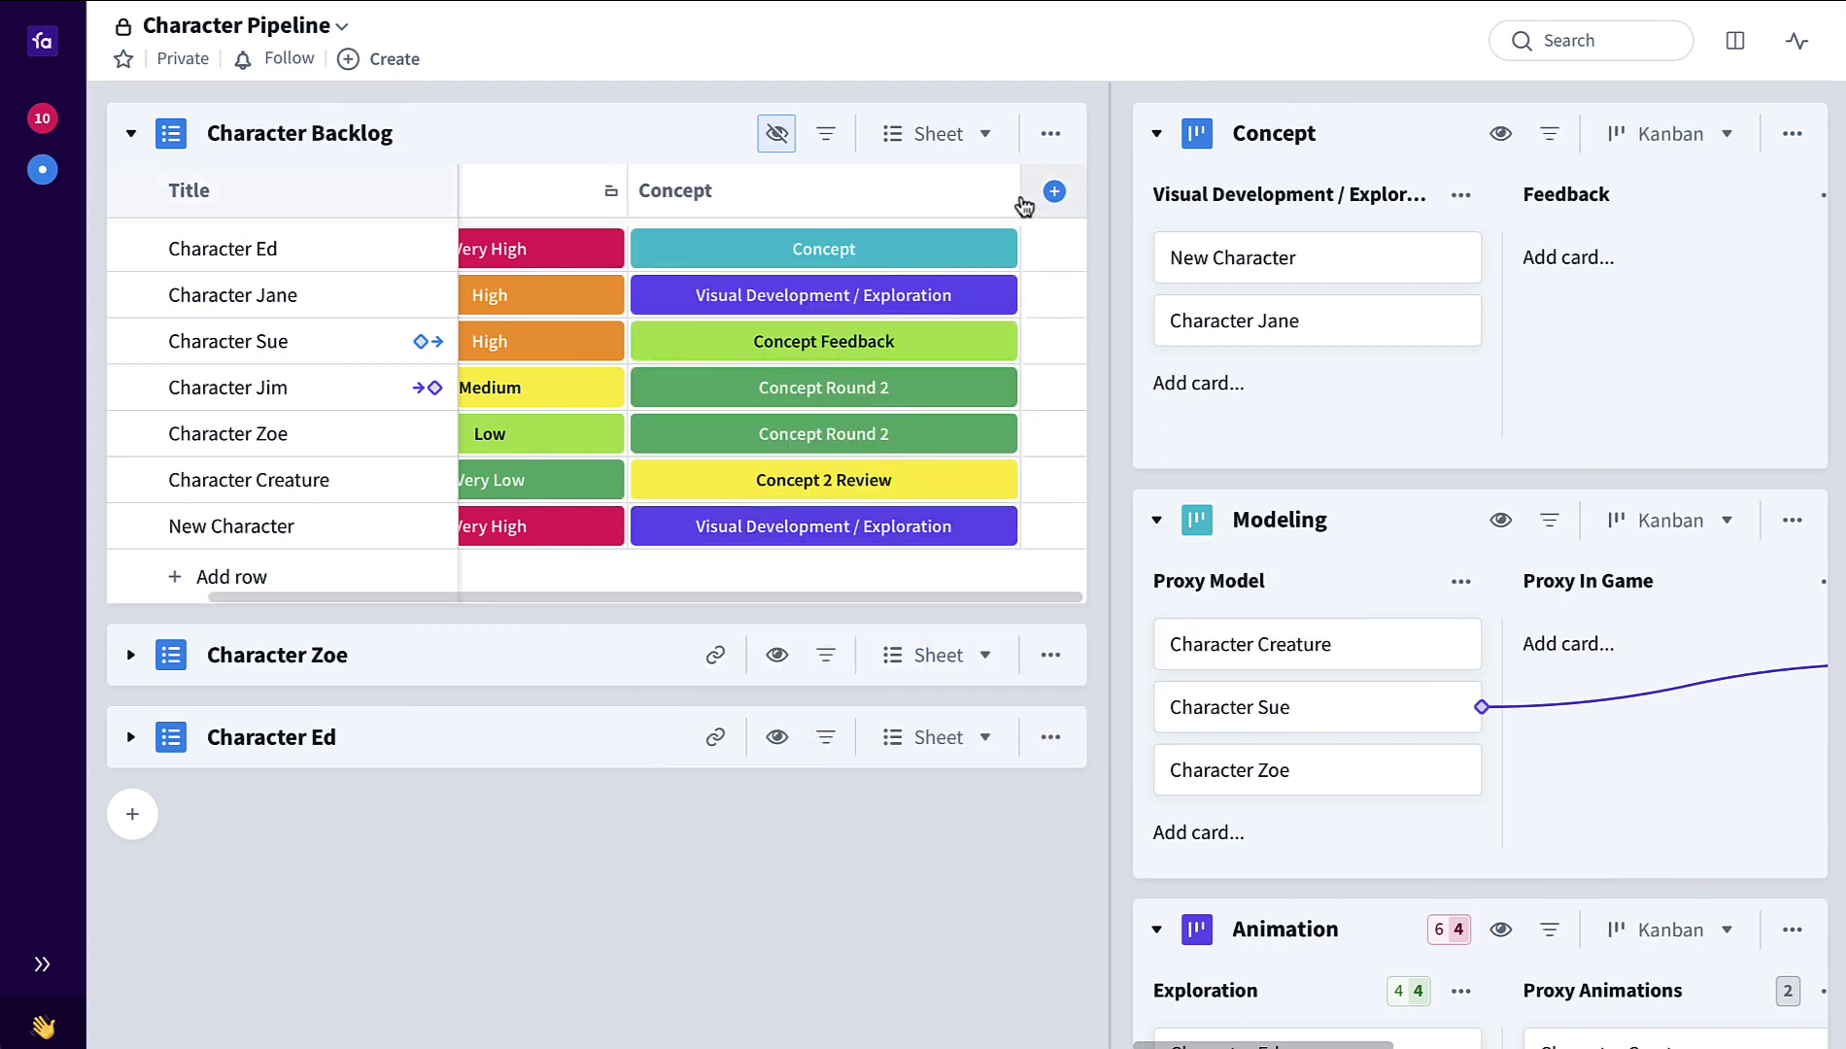
{"action": "left_click_drag", "start_coordinate": [1017, 194], "coordinate": [894, 191]}
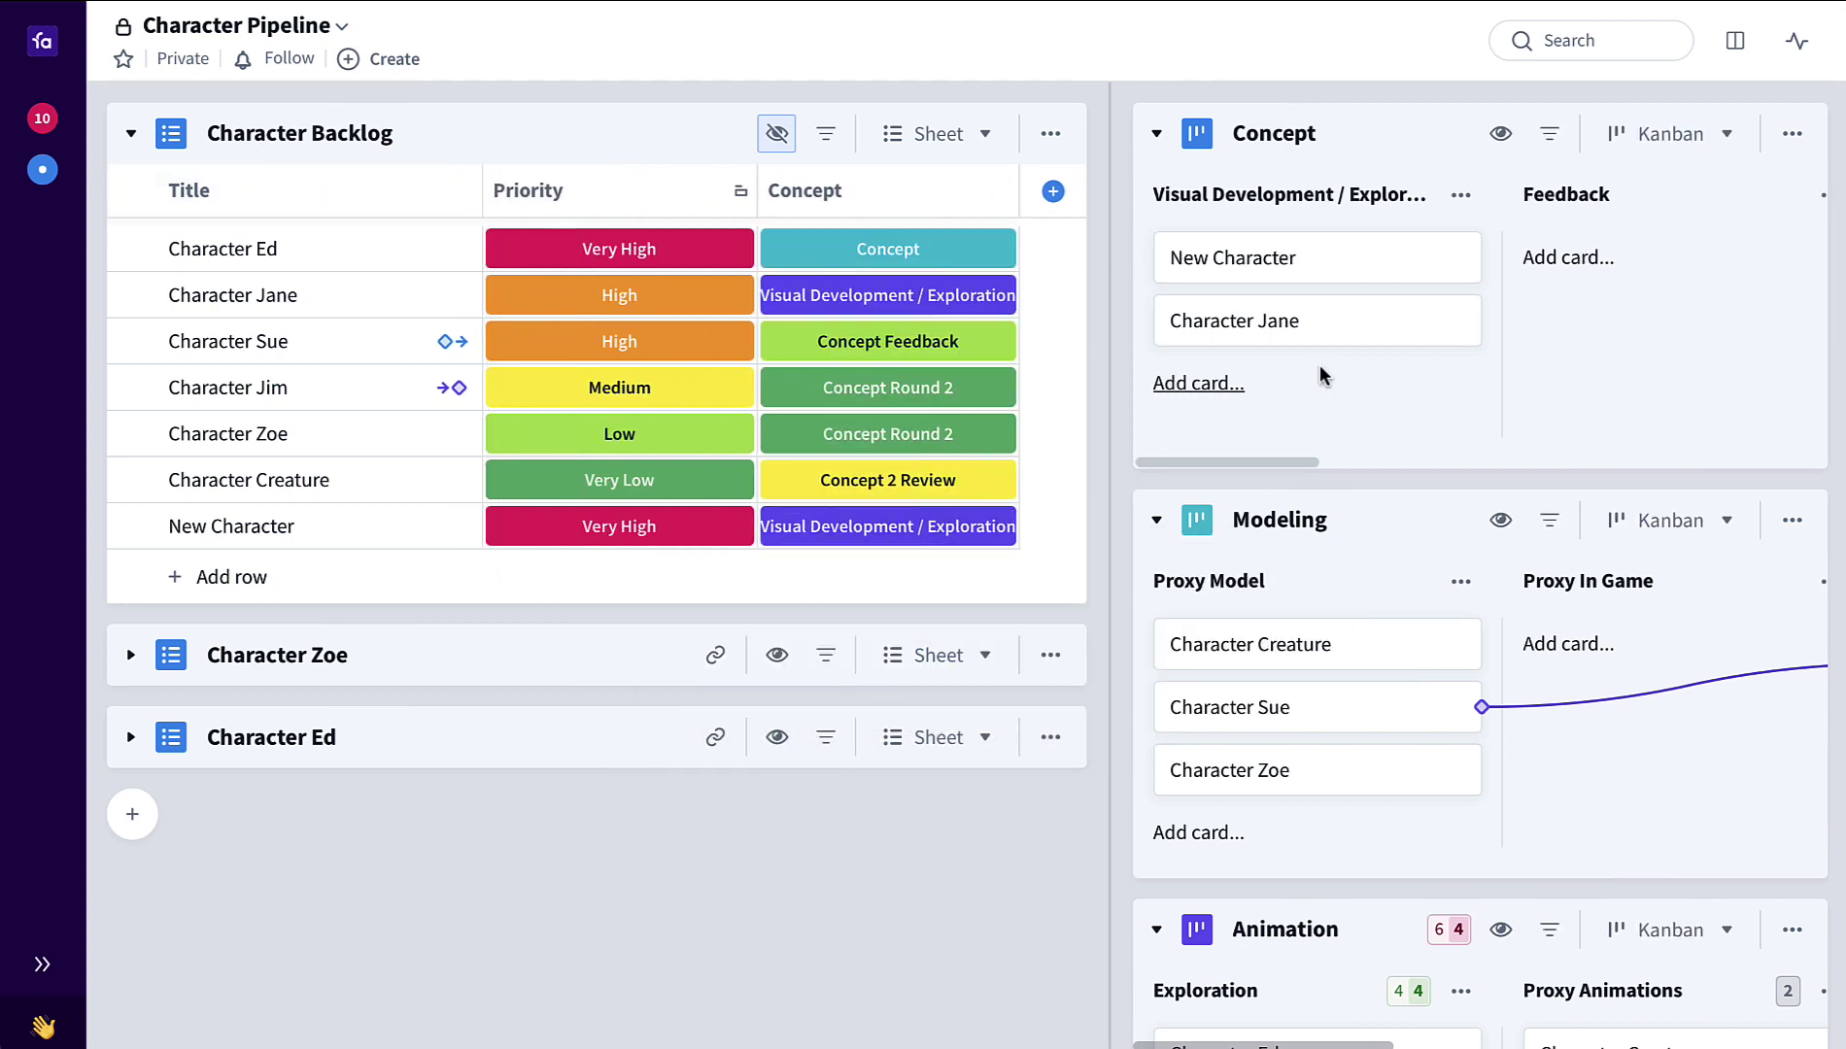
Step: Move the New Character card through Feedback, Concept and Concept Feedback to Concept Round 2 on the Concept board
{"action": "scroll", "coordinate": [1399, 347], "scroll_direction": "right", "scroll_amount": 1}
{"action": "left_click_drag", "start_coordinate": [1293, 274], "coordinate": [1540, 265]}
{"action": "scroll", "coordinate": [1539, 265], "scroll_direction": "right", "scroll_amount": 3}
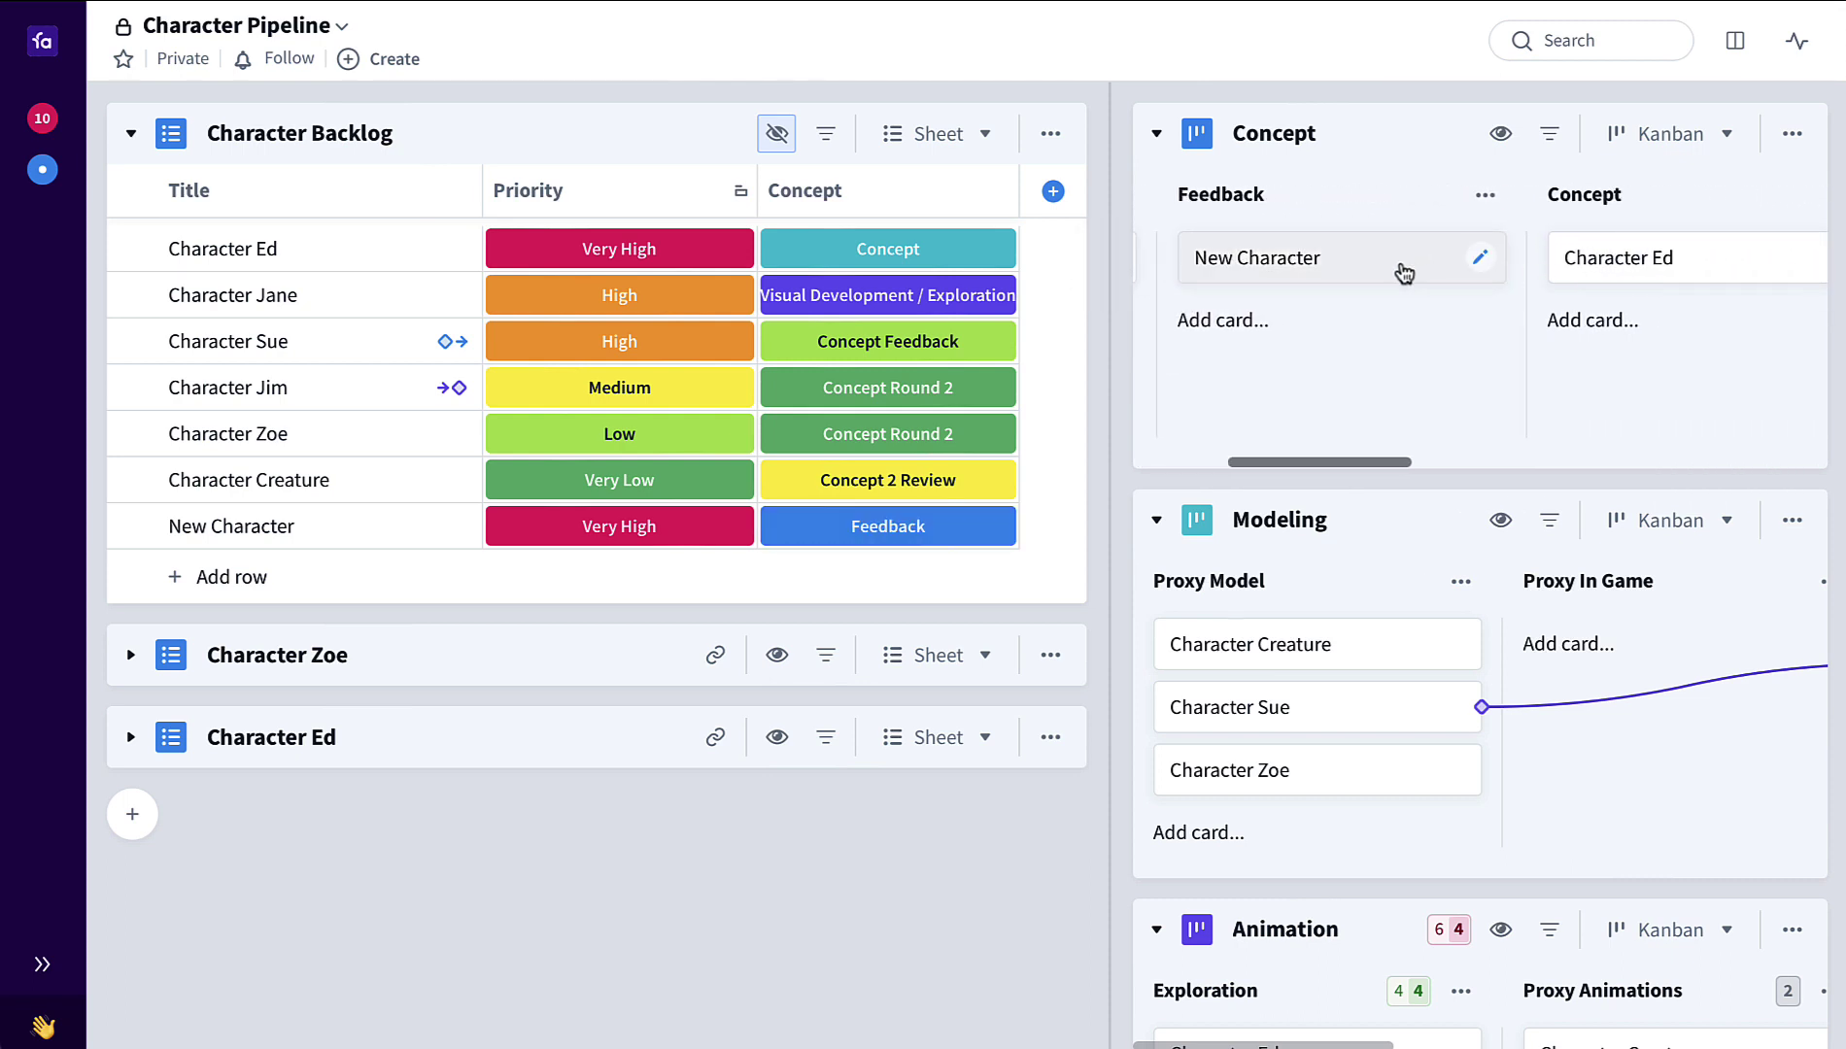
{"action": "left_click_drag", "start_coordinate": [1399, 275], "coordinate": [1702, 270]}
{"action": "scroll", "coordinate": [1697, 259], "scroll_direction": "right", "scroll_amount": 3}
{"action": "left_click_drag", "start_coordinate": [1446, 253], "coordinate": [1722, 239]}
{"action": "scroll", "coordinate": [1654, 289], "scroll_direction": "right", "scroll_amount": 2}
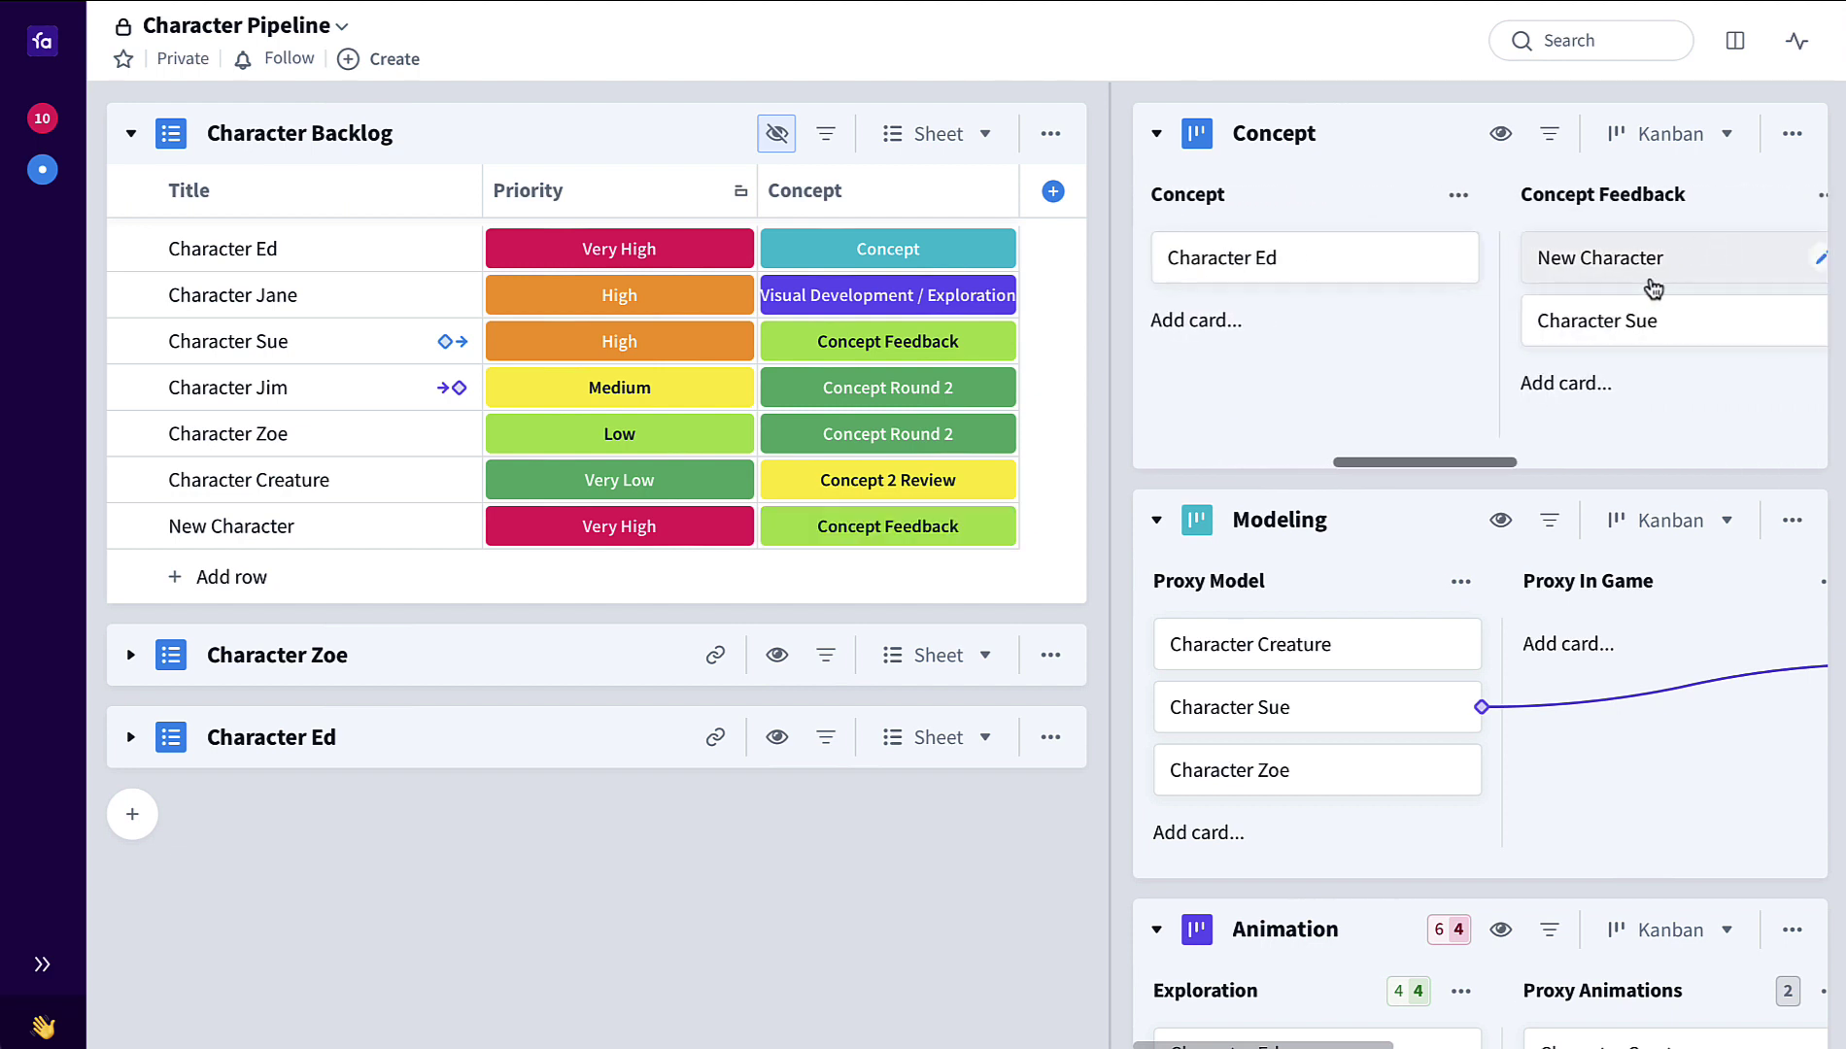
{"action": "mouse_move", "coordinate": [1652, 289]}
{"action": "left_mouse_down"}
{"action": "mouse_move", "coordinate": [1831, 274]}
{"action": "mouse_move", "coordinate": [1672, 277]}
{"action": "left_mouse_up"}
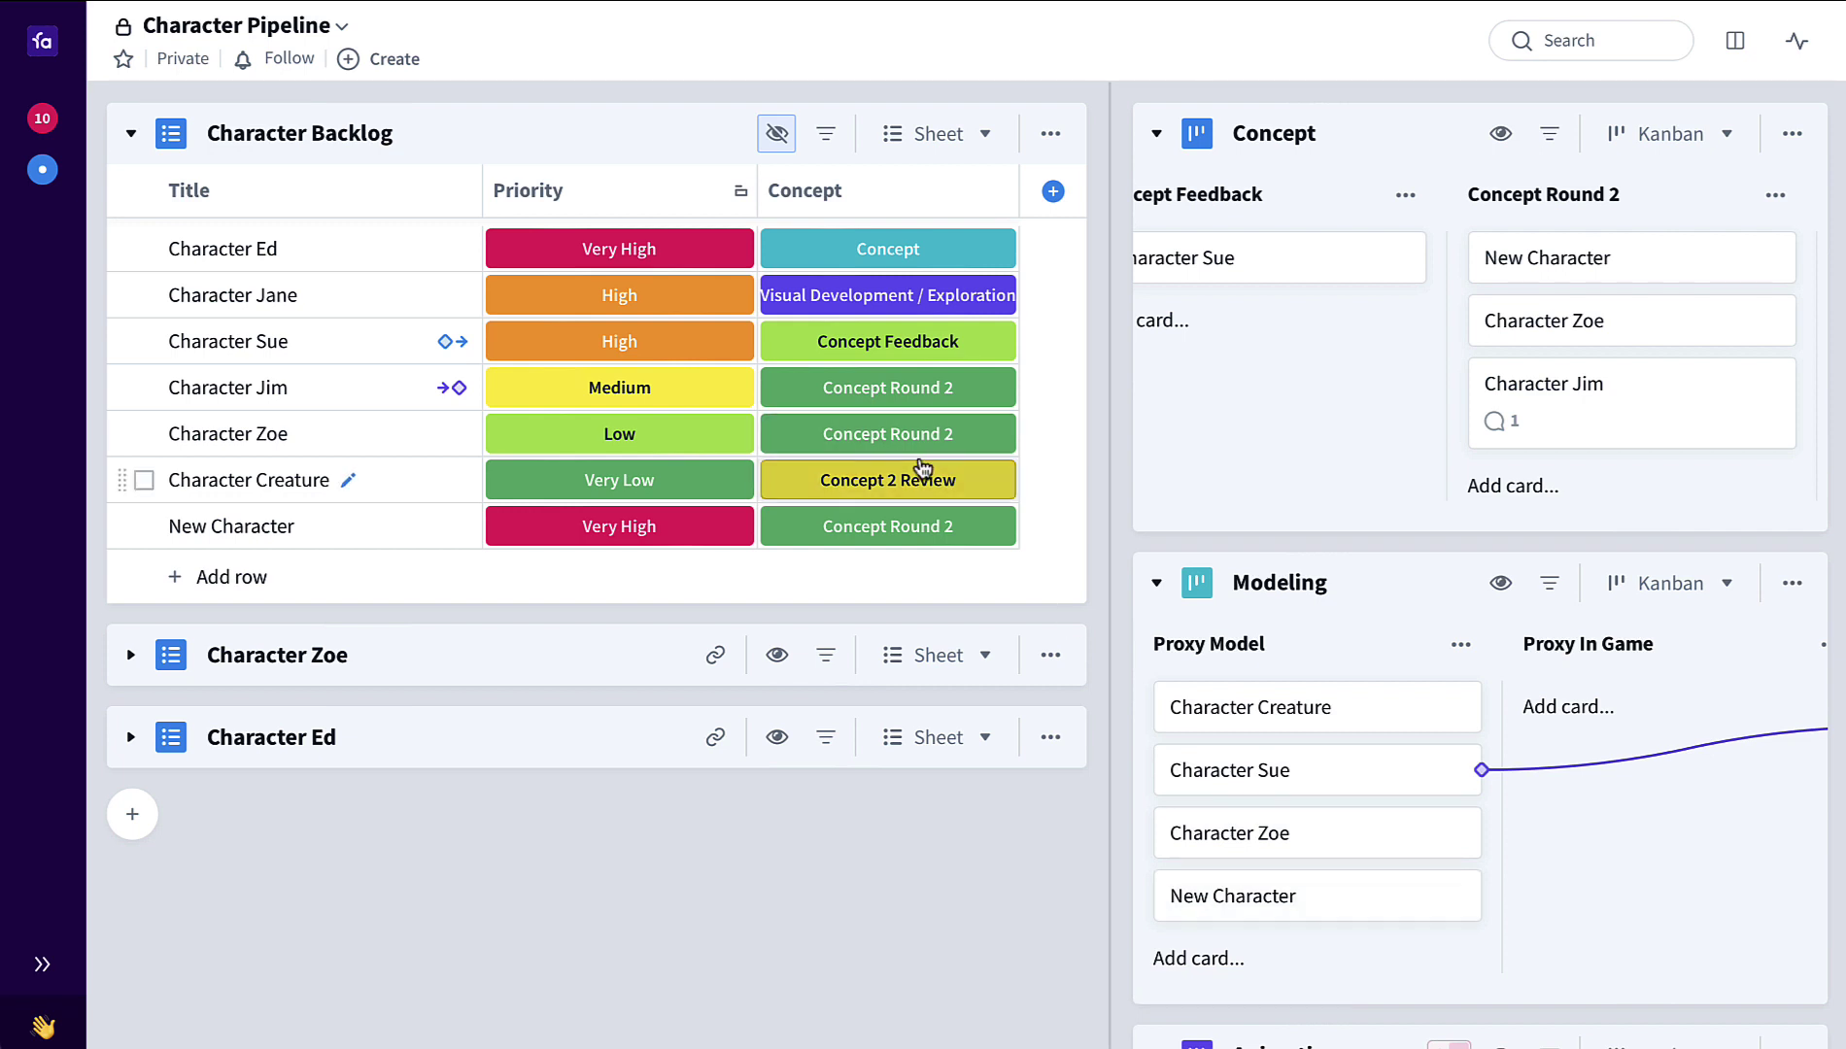
Step: Add a Relations column to the Character Backlog, filtered to the Modeling board and named after the board filter
{"action": "left_click", "coordinate": [1052, 193]}
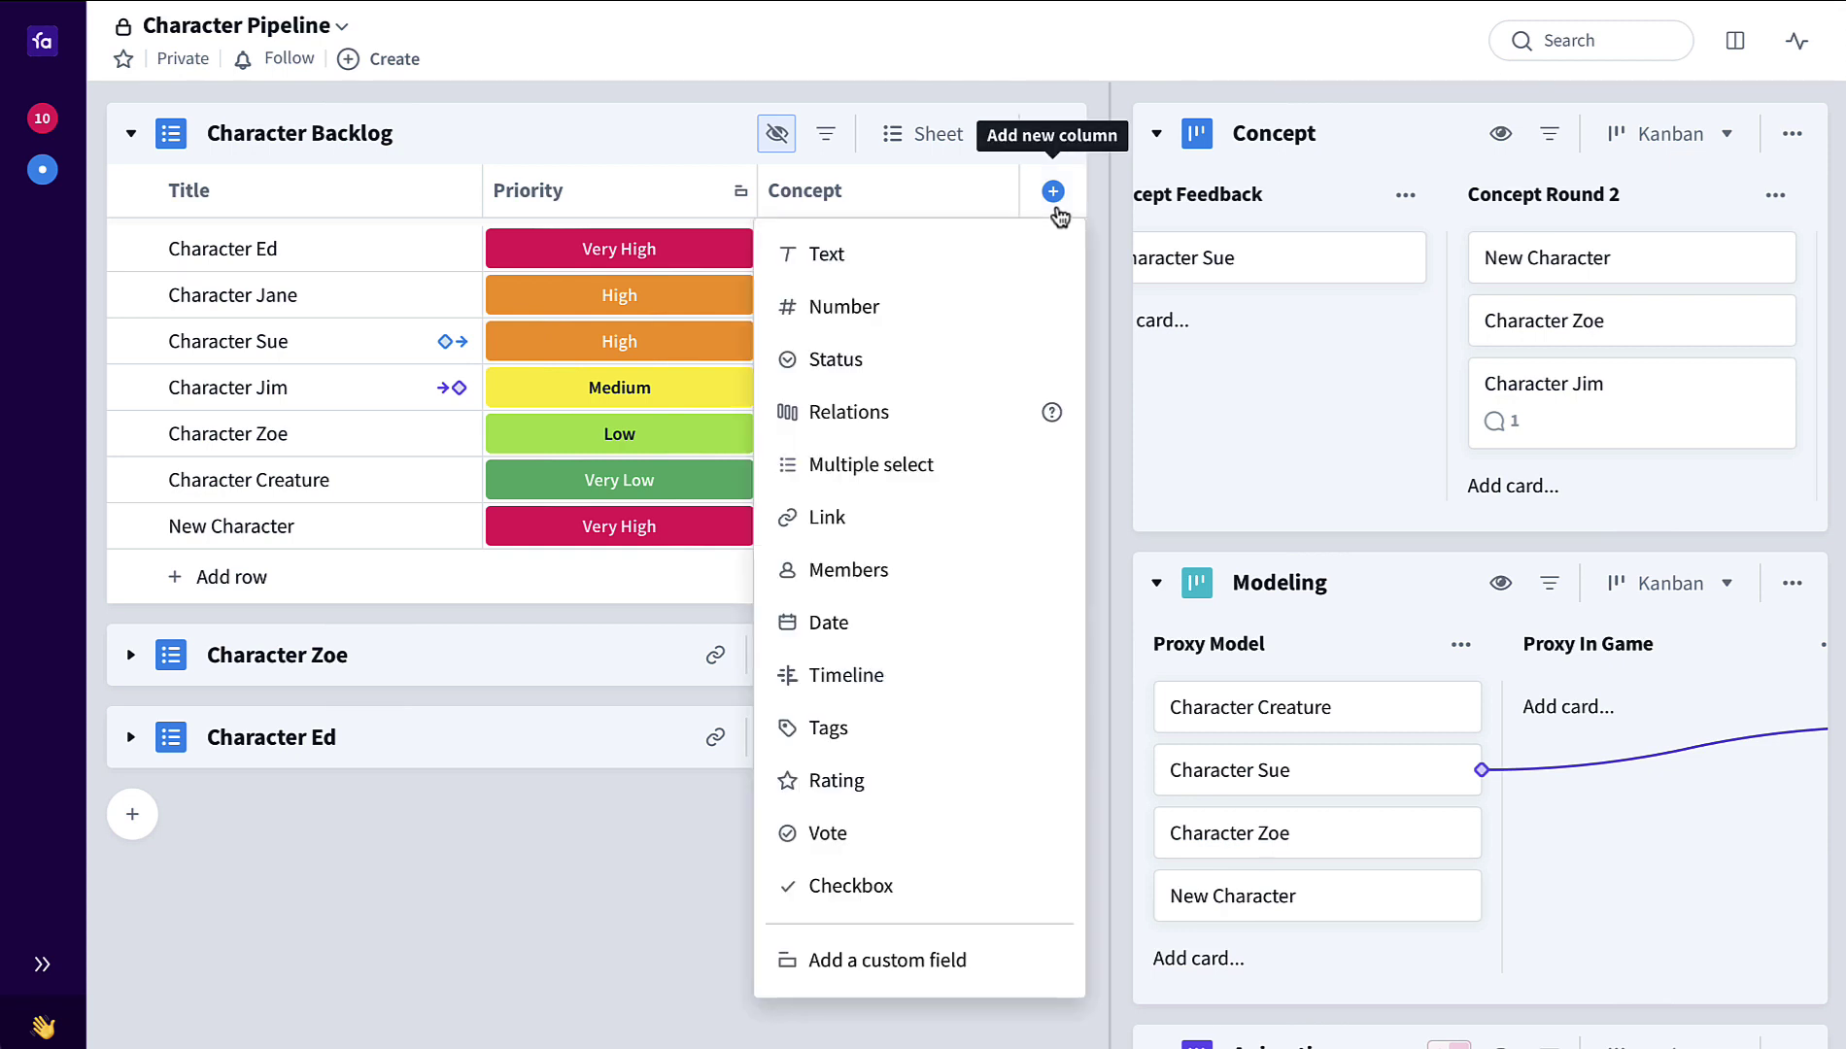
{"action": "left_click", "coordinate": [968, 431]}
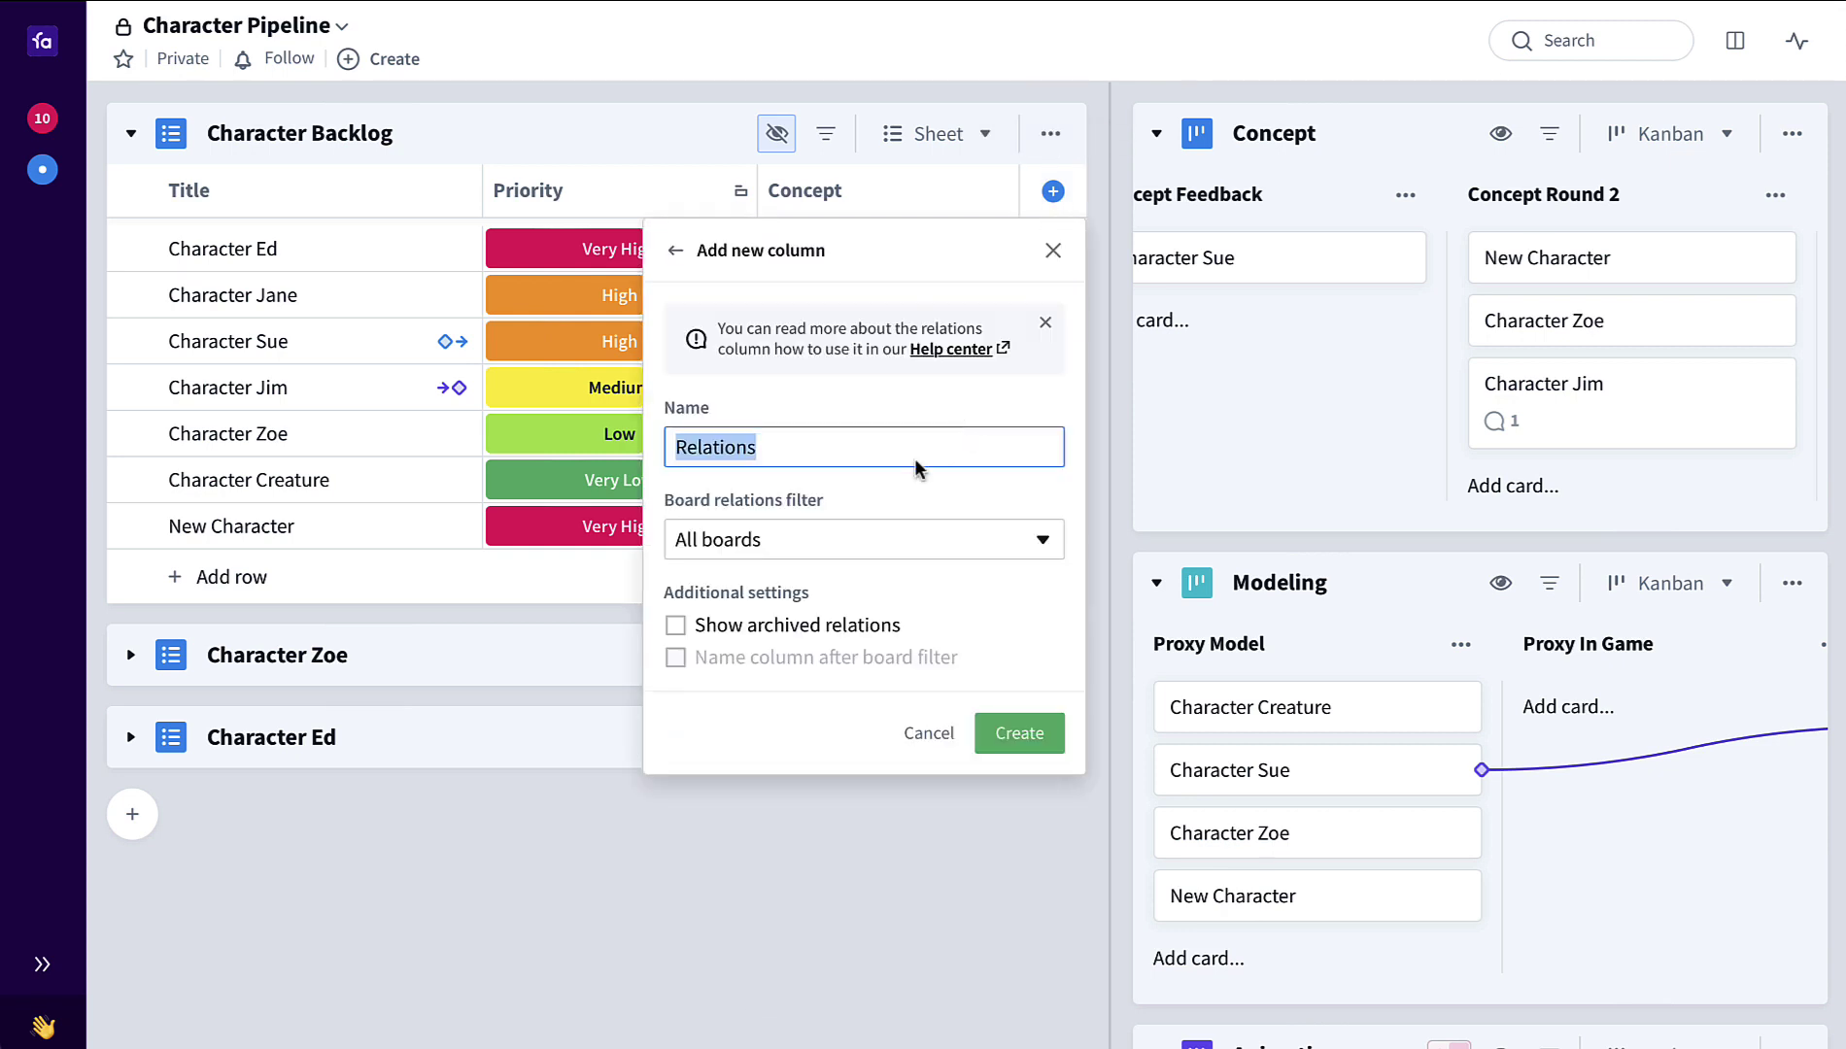
{"action": "left_click", "coordinate": [947, 546]}
{"action": "type", "text": "Modeling"}
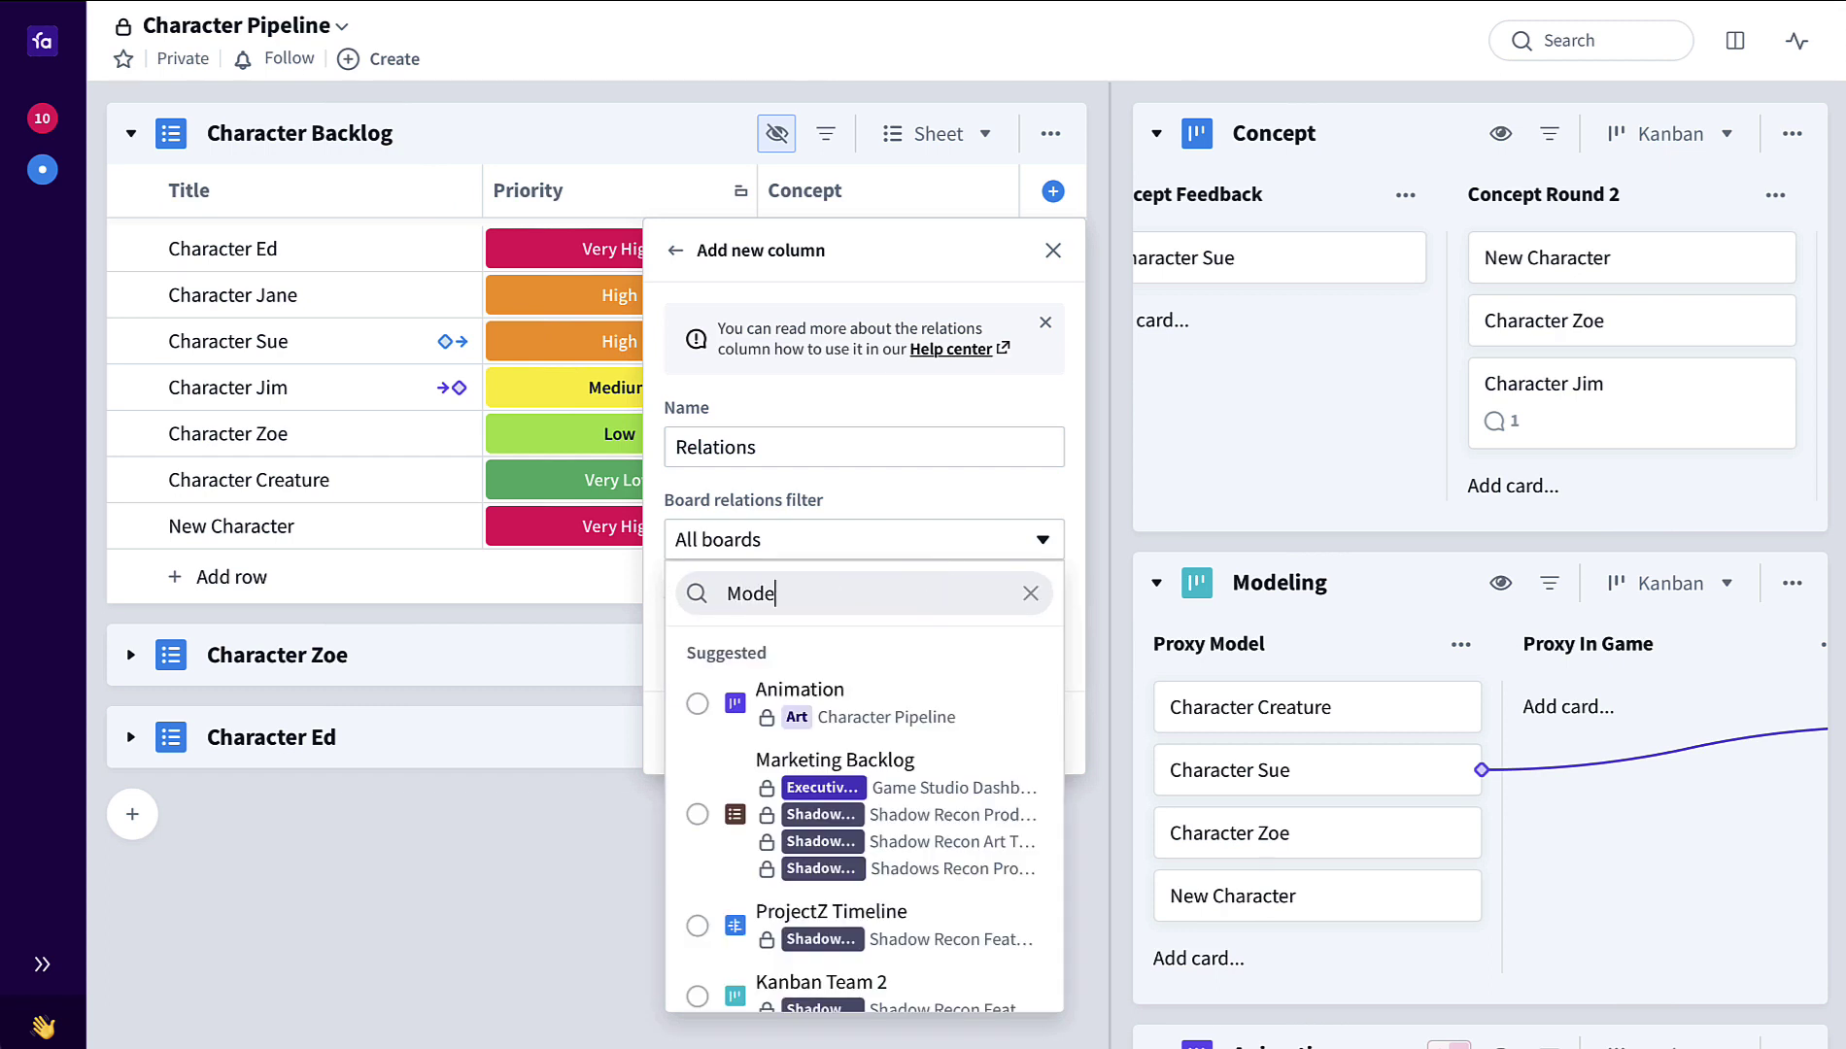
{"action": "left_click", "coordinate": [857, 672]}
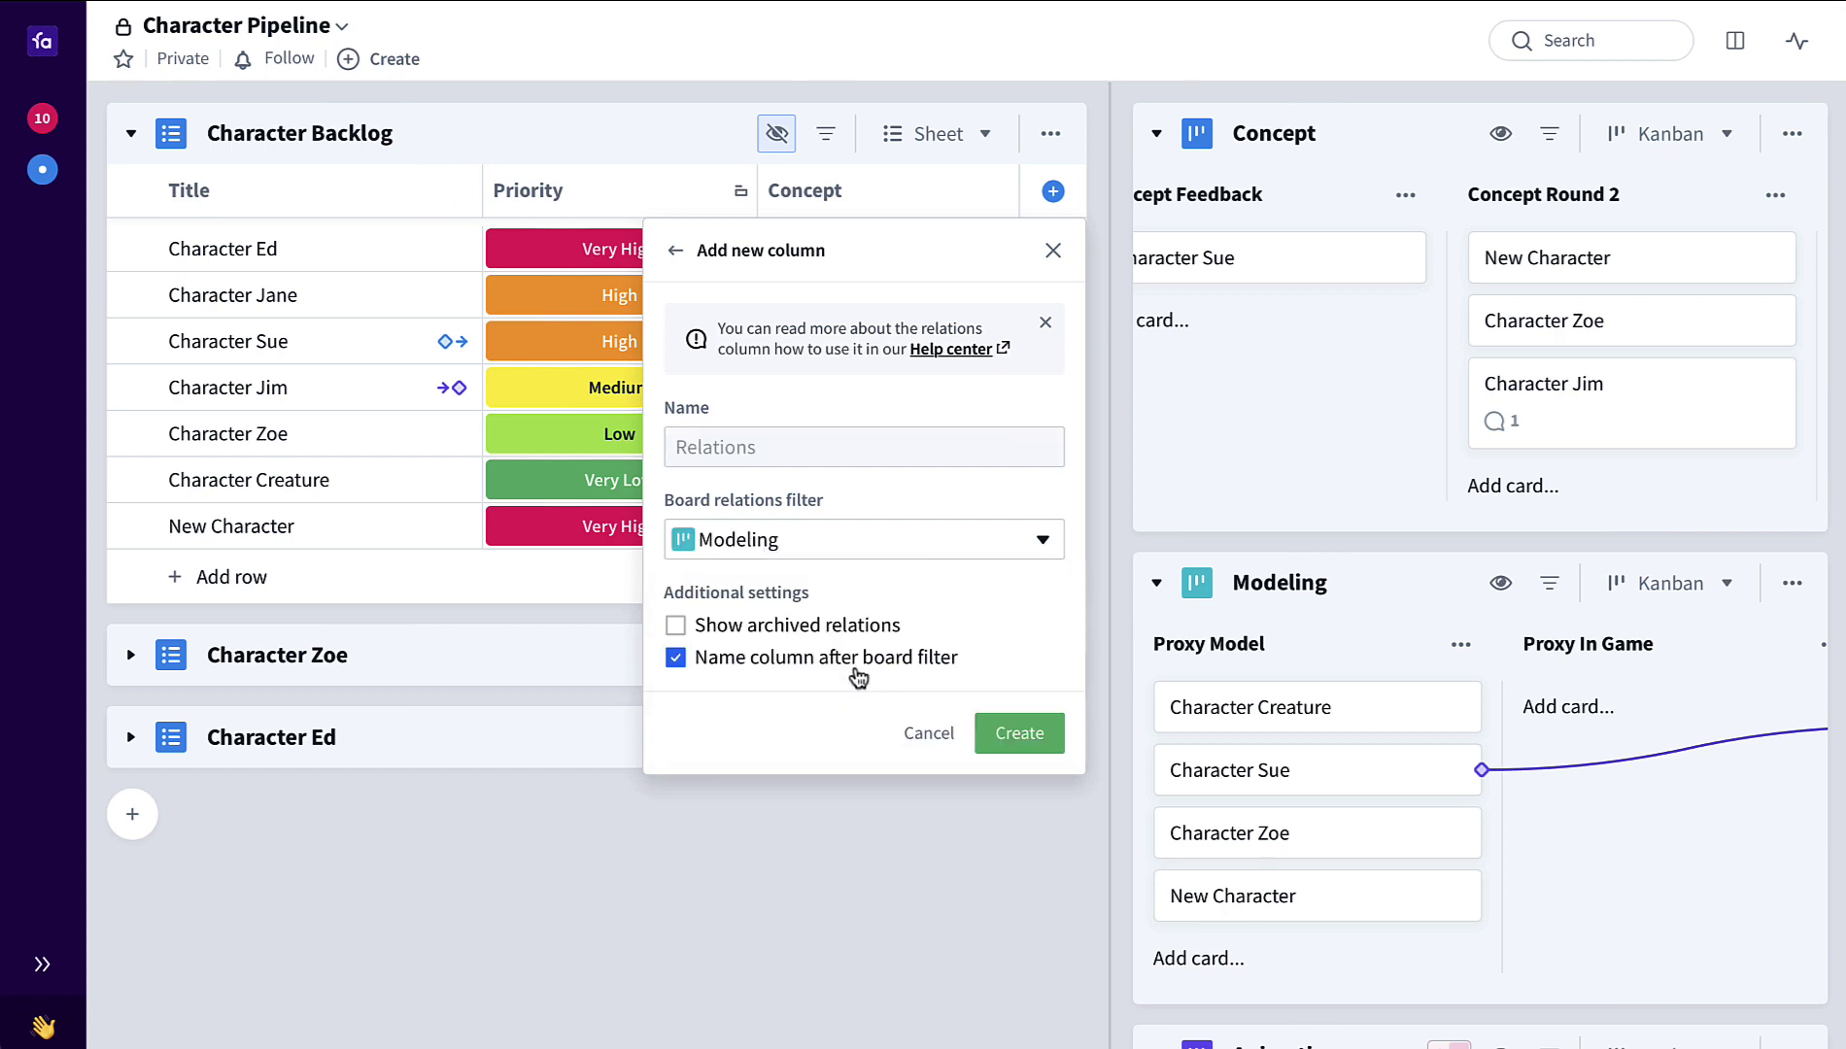
{"action": "left_click", "coordinate": [1013, 734]}
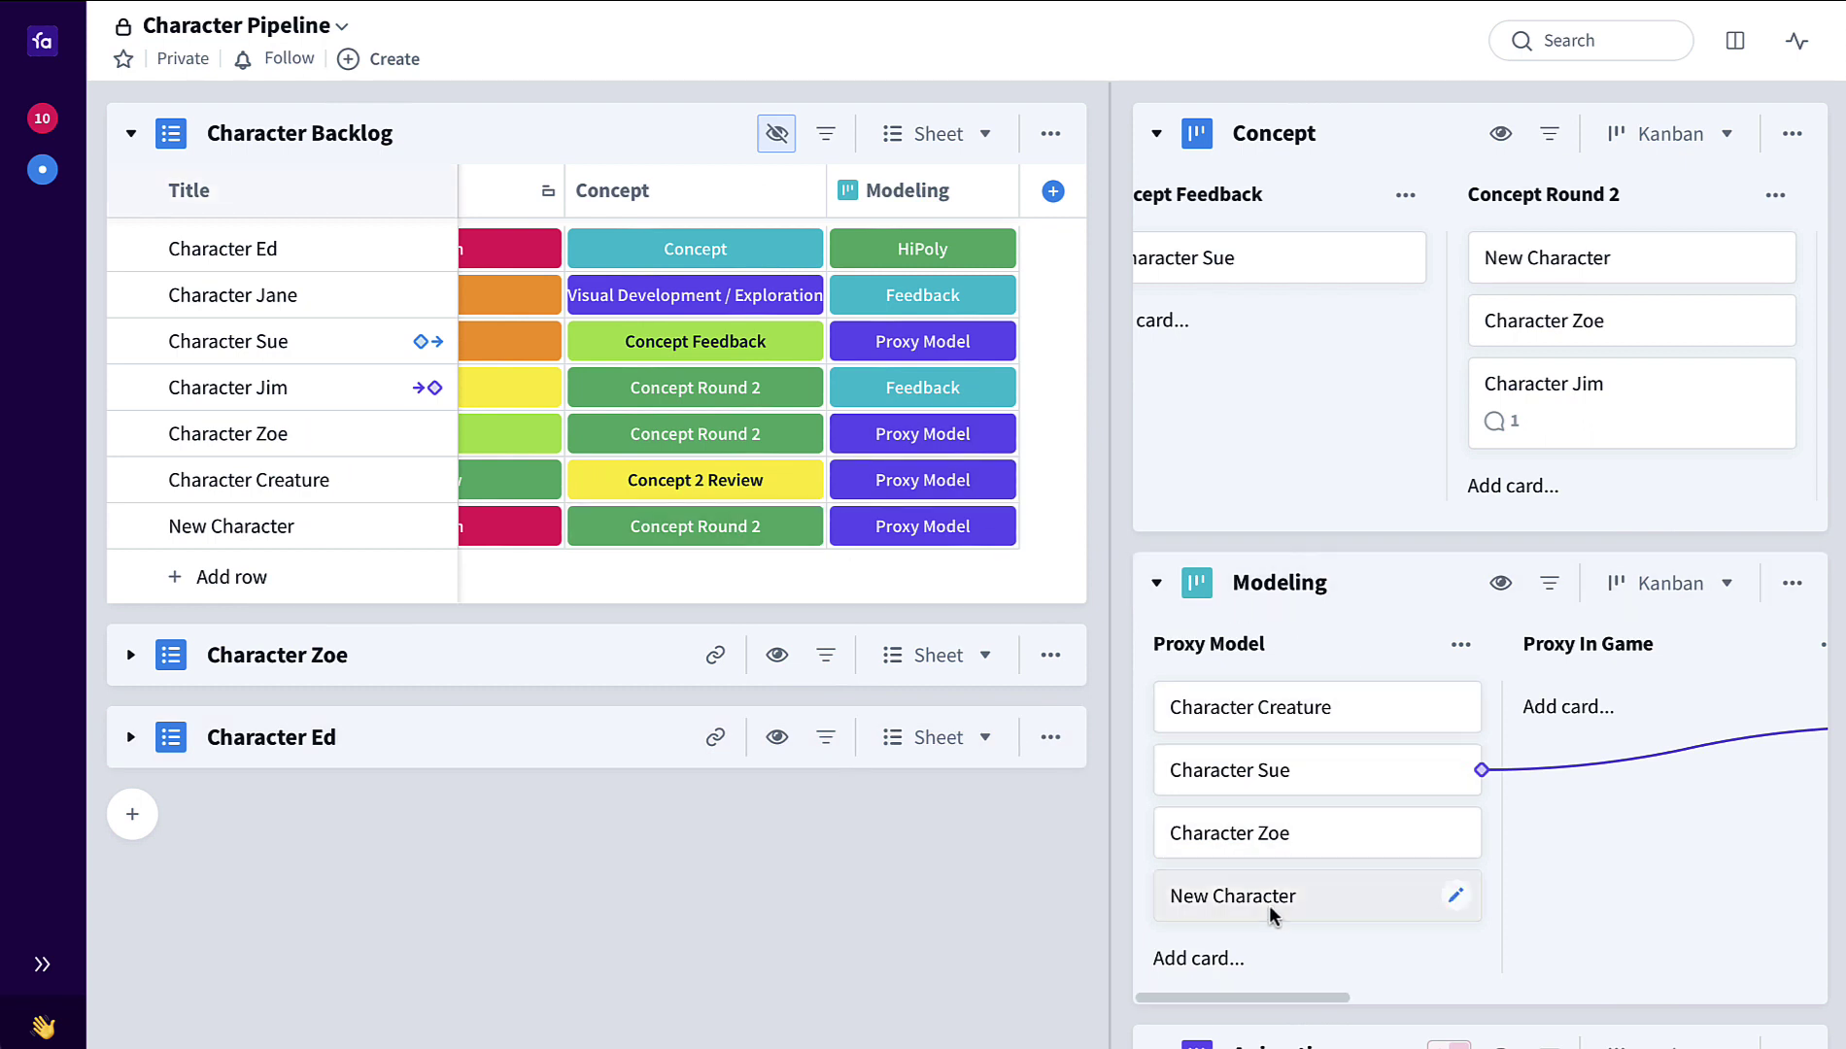
Step: Move the New Character card through Proxy In Game to Feedback on the Modeling board
{"action": "left_click_drag", "start_coordinate": [1261, 917], "coordinate": [1523, 711]}
{"action": "scroll", "coordinate": [1523, 719], "scroll_direction": "right", "scroll_amount": 3}
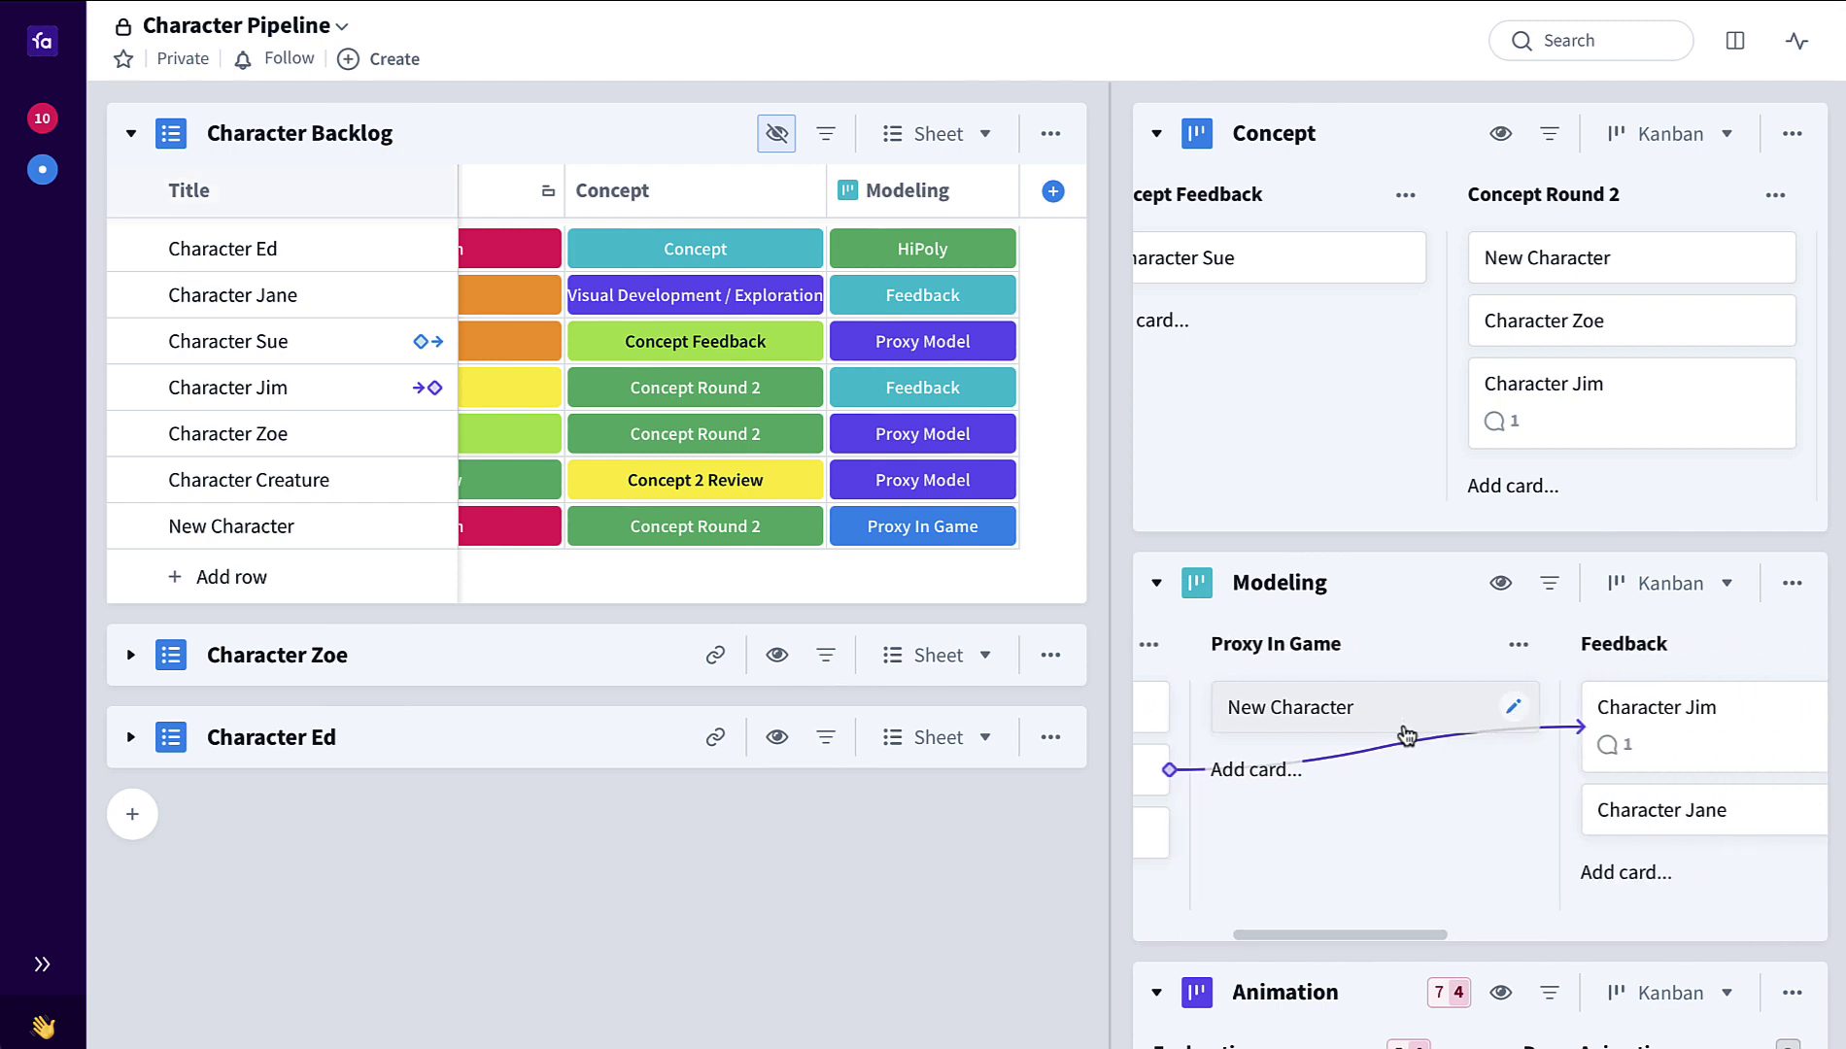
{"action": "left_click_drag", "start_coordinate": [1409, 734], "coordinate": [1700, 721]}
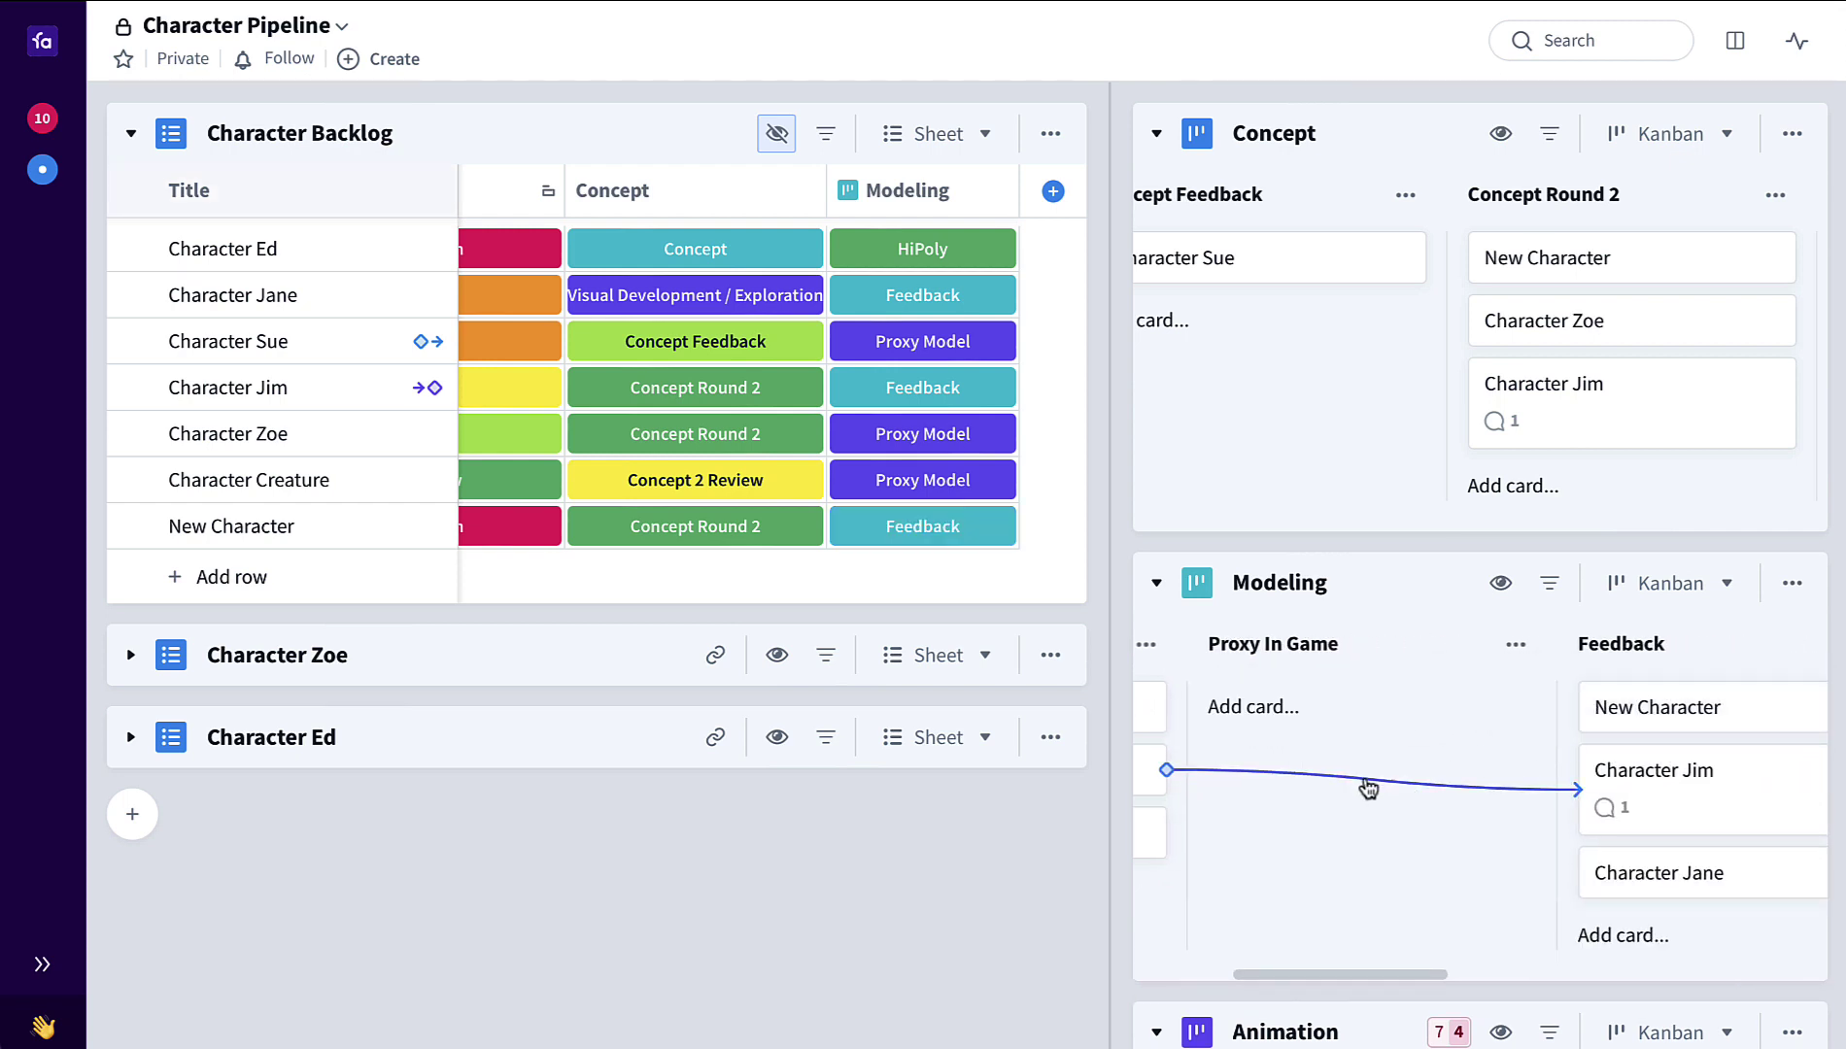
Step: Add another Relations column to the Character Backlog, filtered to the Animation board and named after the board filter
{"action": "scroll", "coordinate": [1318, 820], "scroll_direction": "down", "scroll_amount": 5}
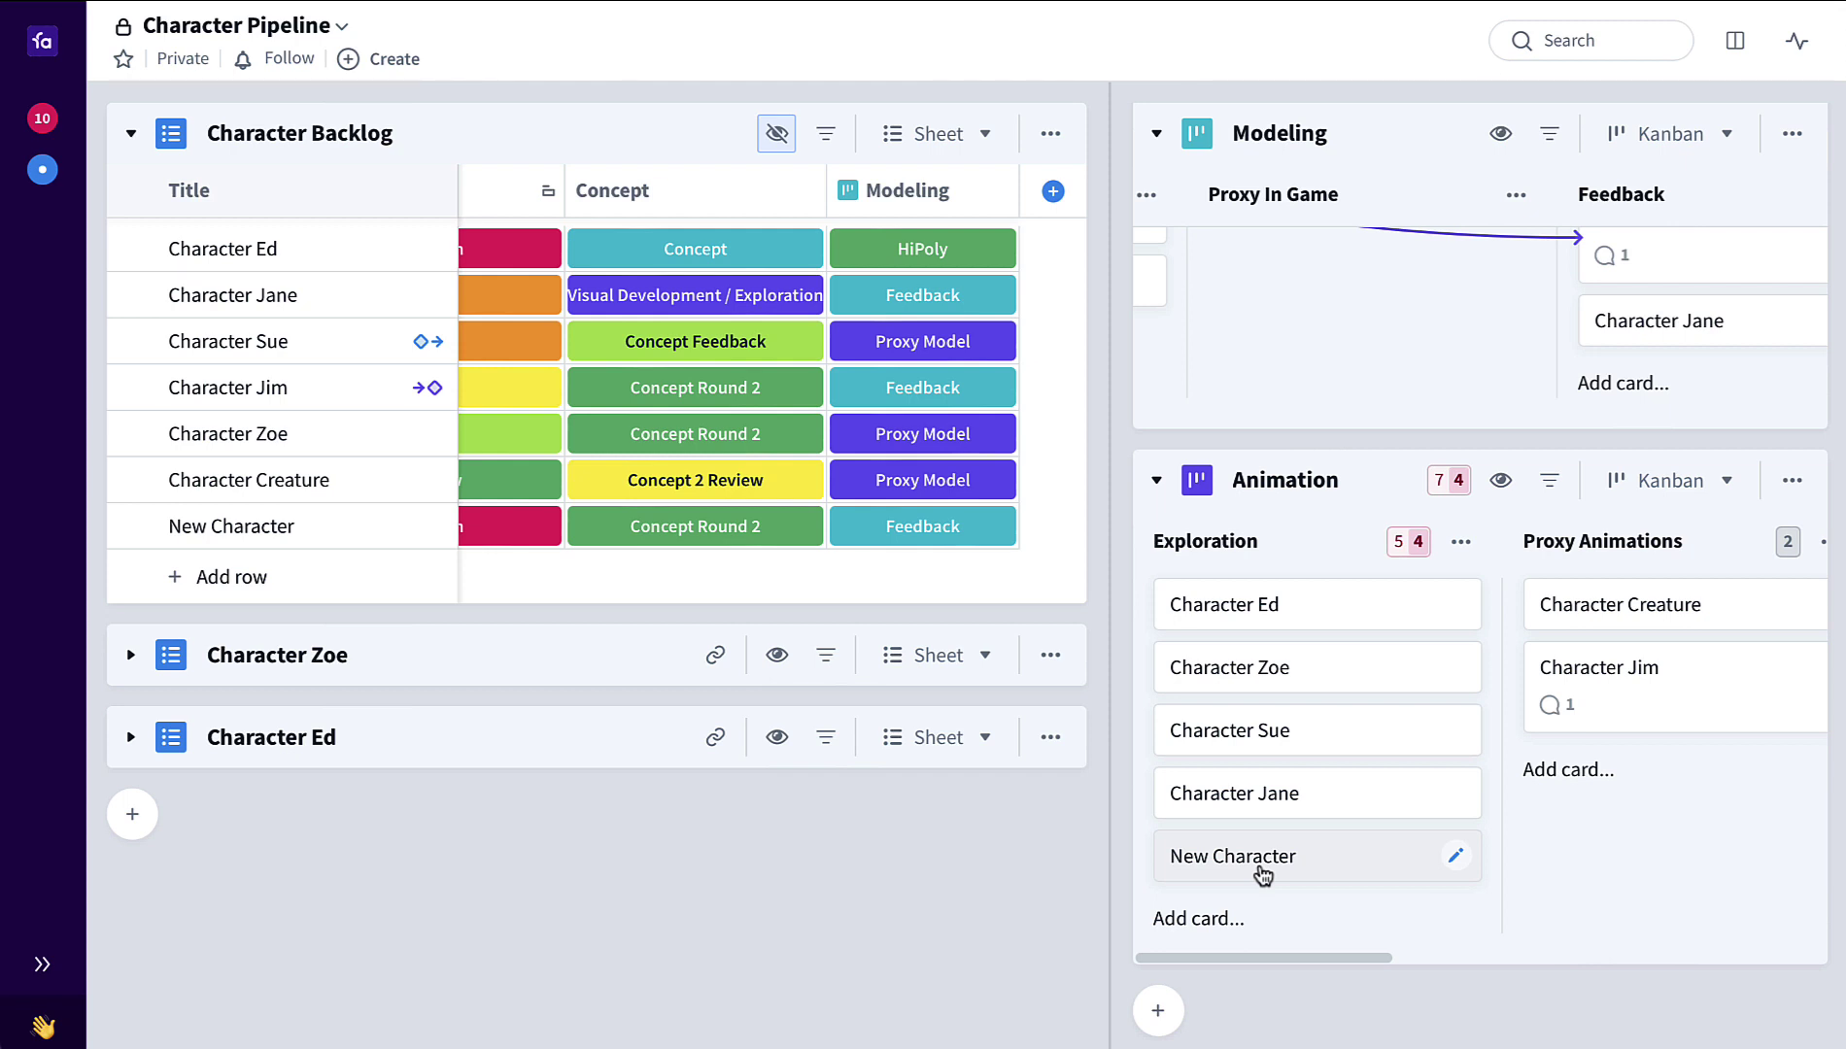
{"action": "left_click", "coordinate": [1052, 192]}
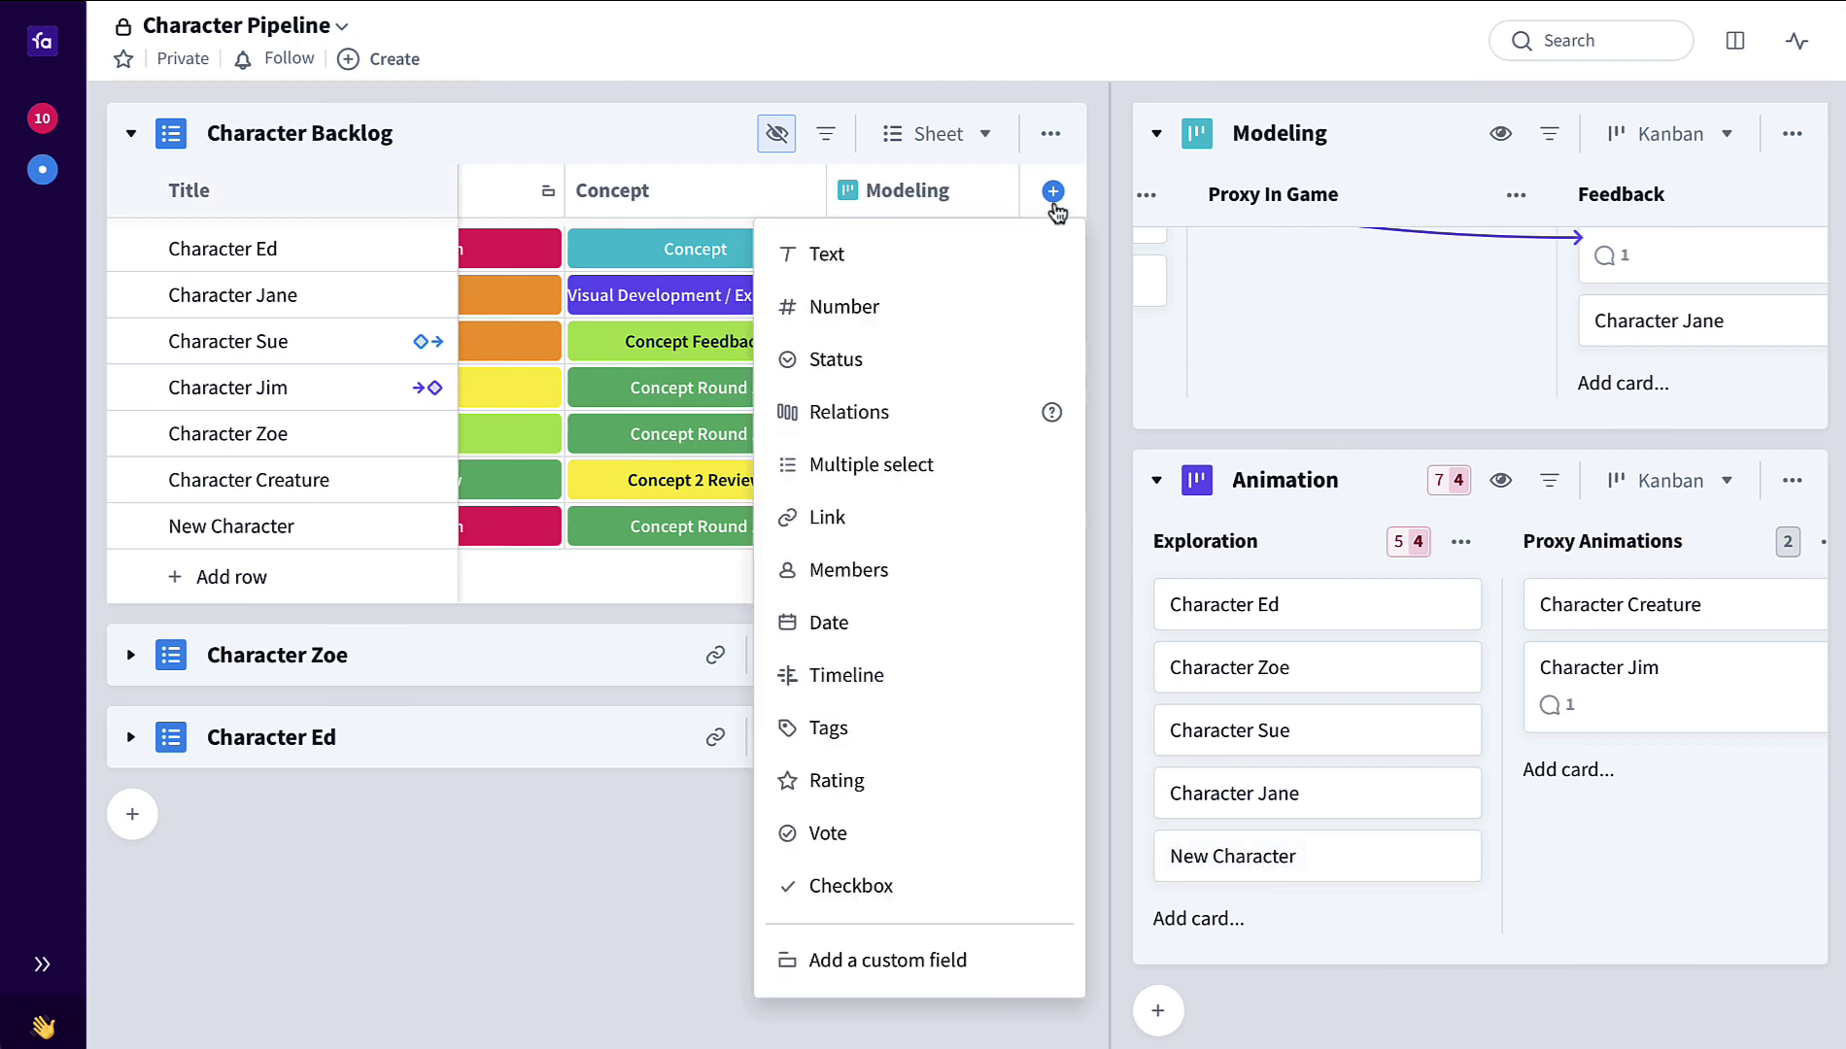
{"action": "left_click", "coordinate": [961, 428]}
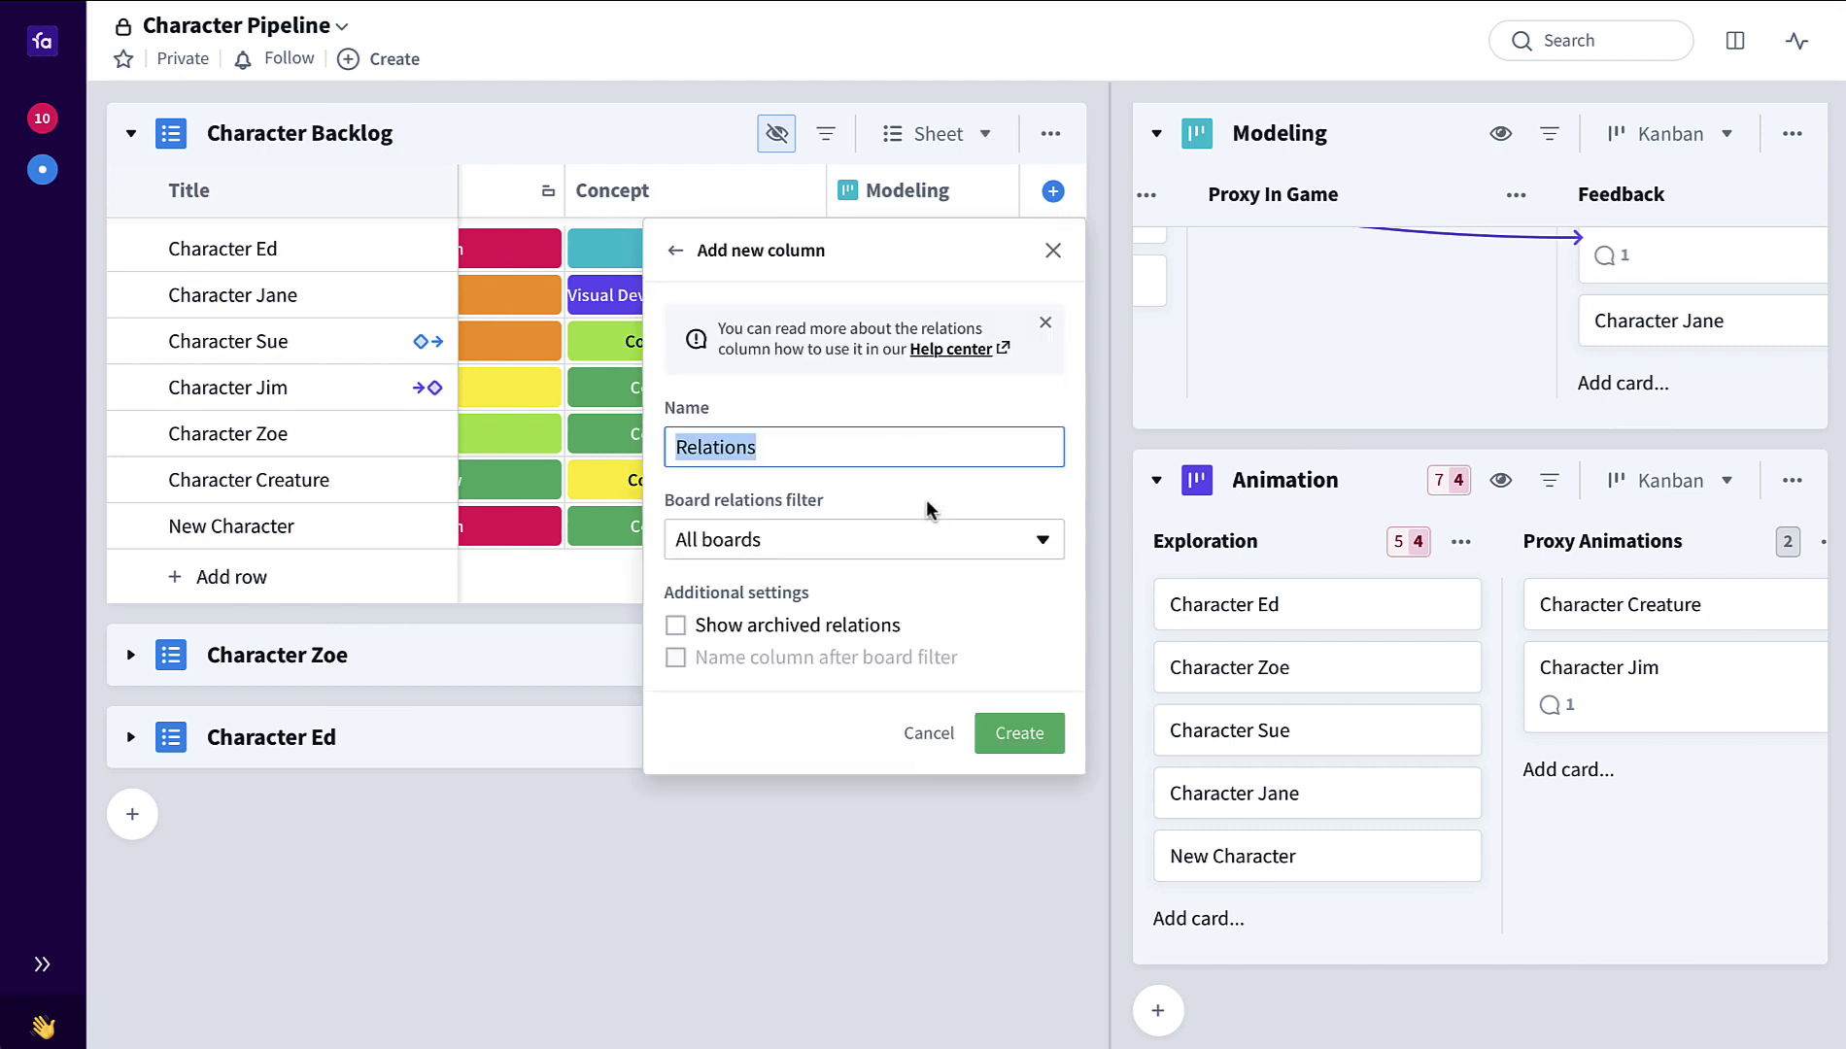
{"action": "left_click", "coordinate": [927, 537]}
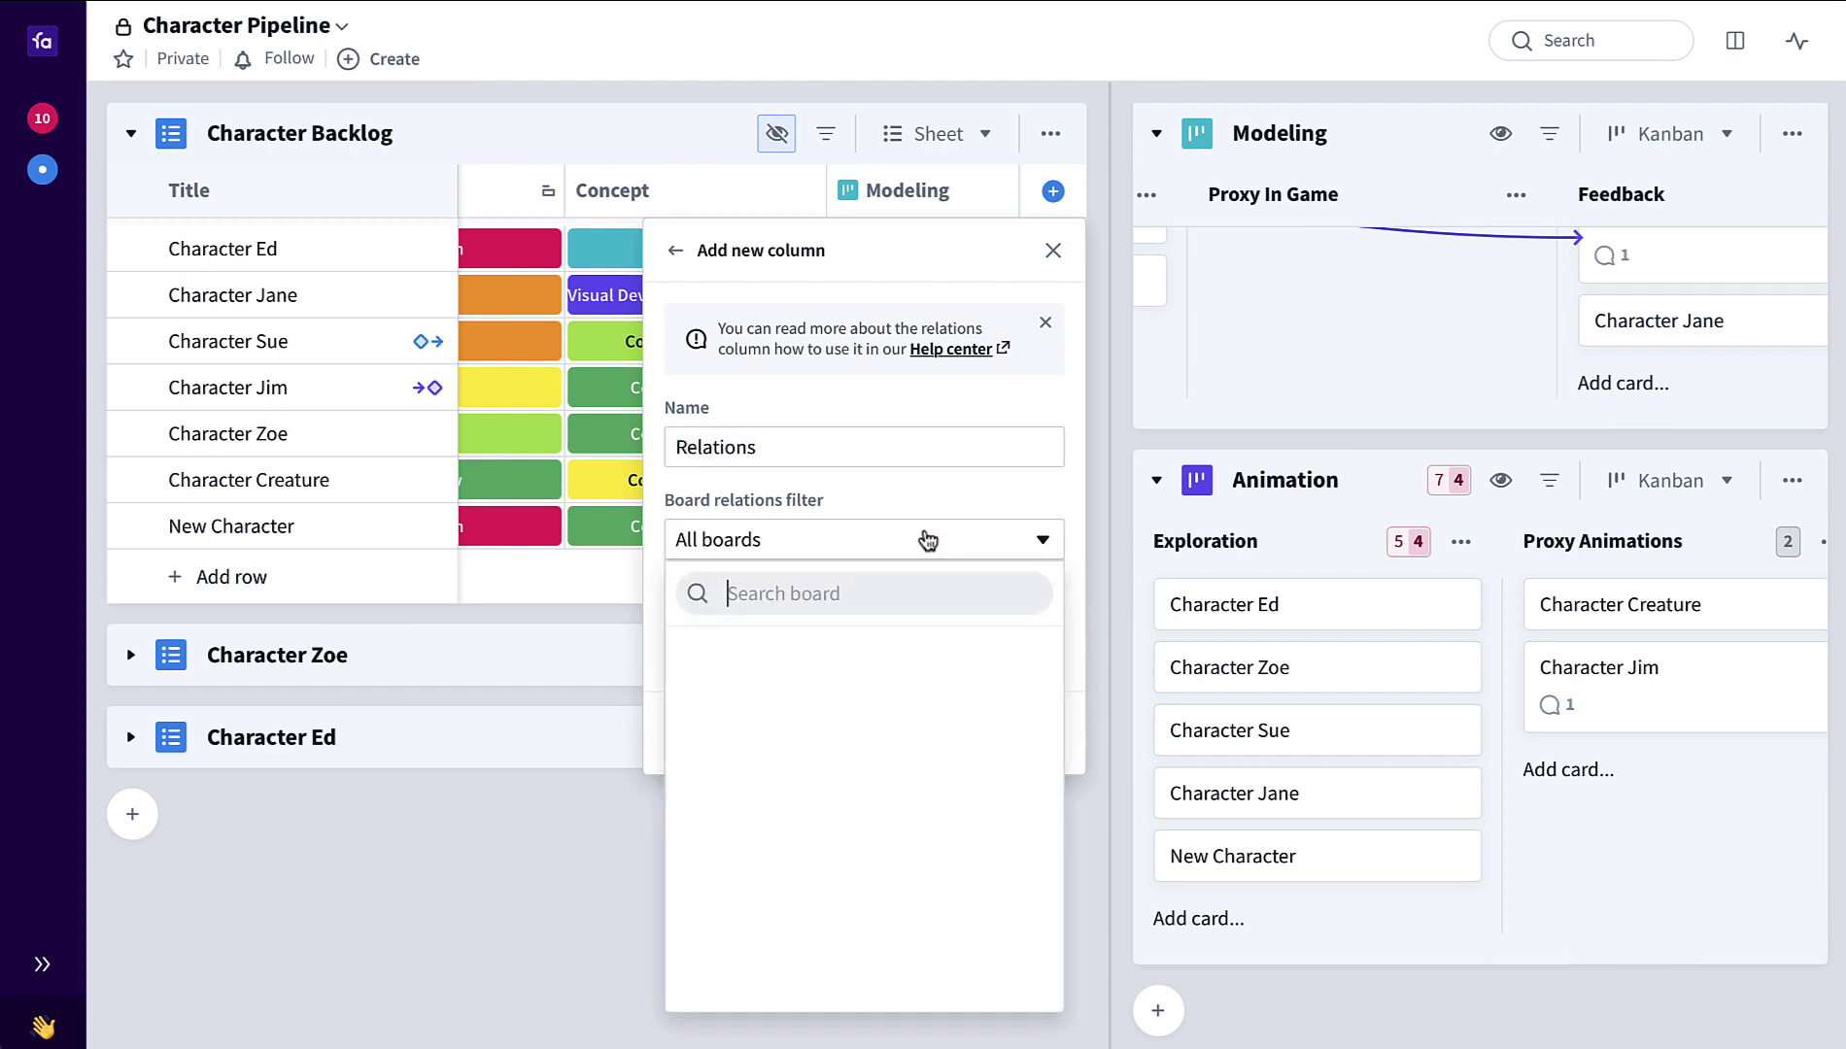
{"action": "left_click", "coordinate": [837, 787]}
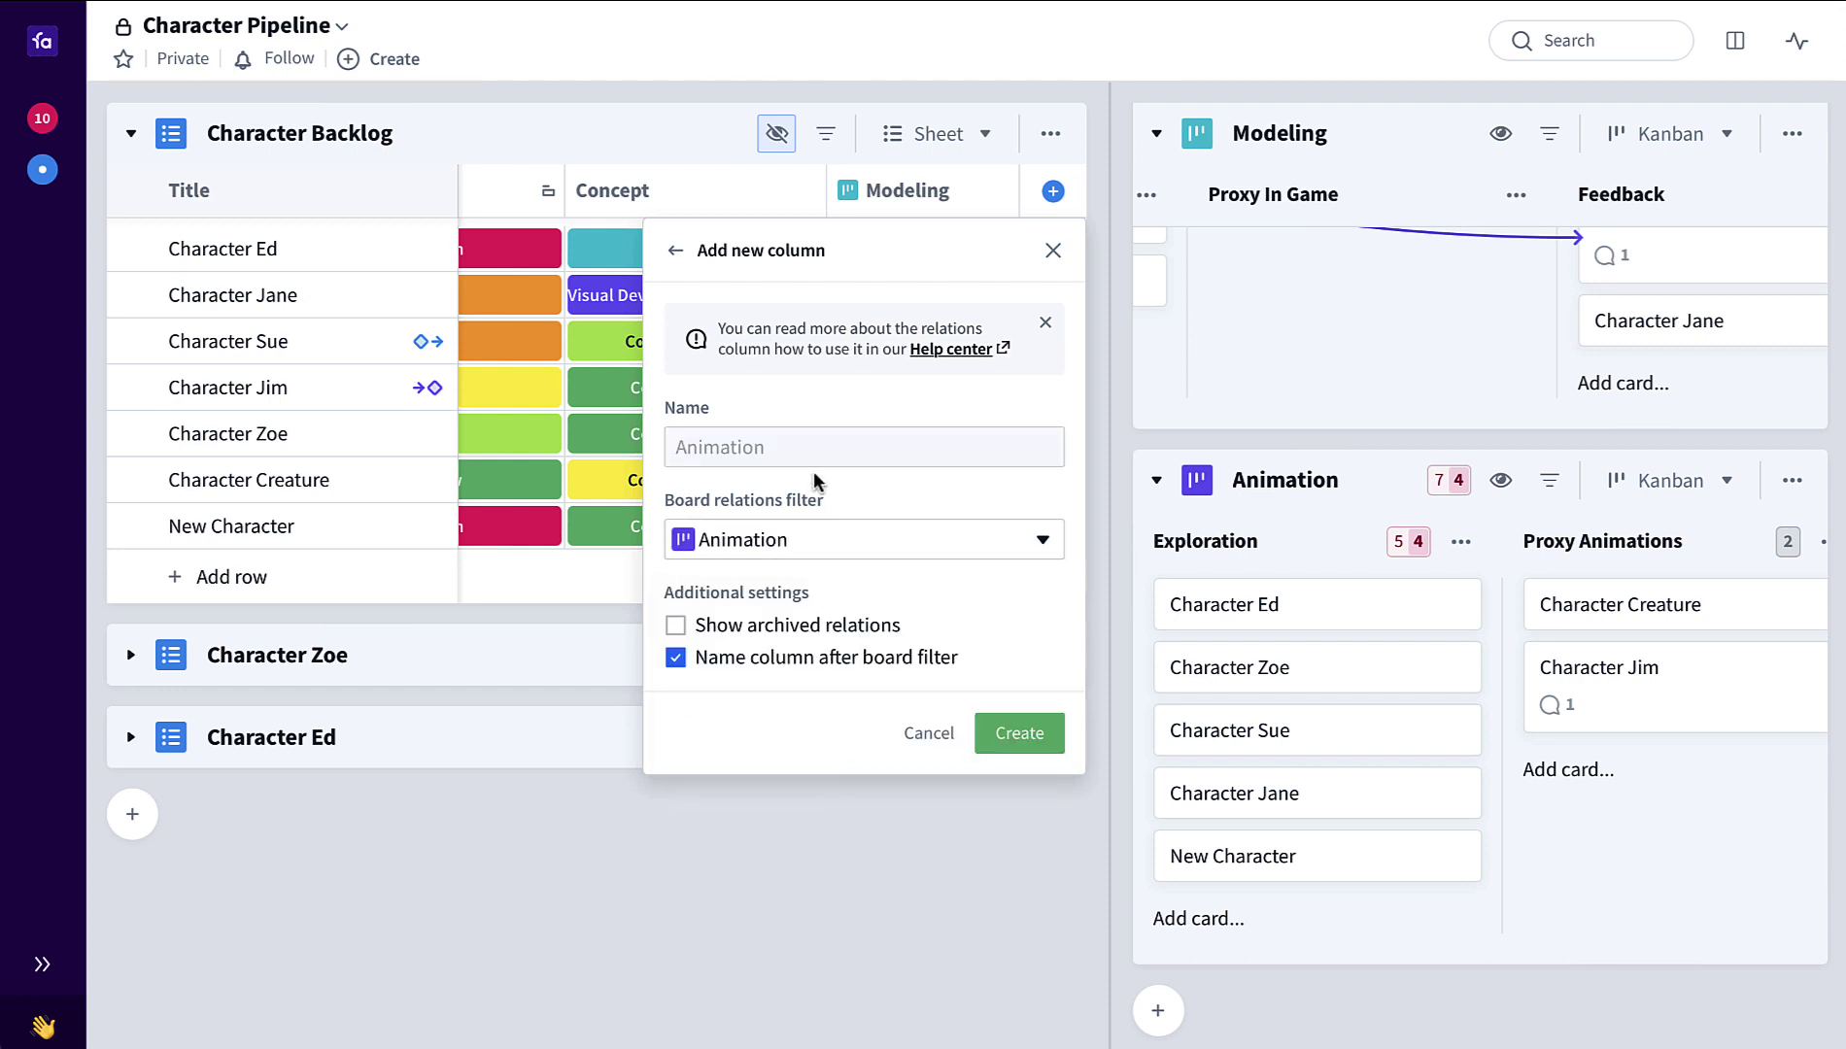
{"action": "left_click", "coordinate": [997, 750]}
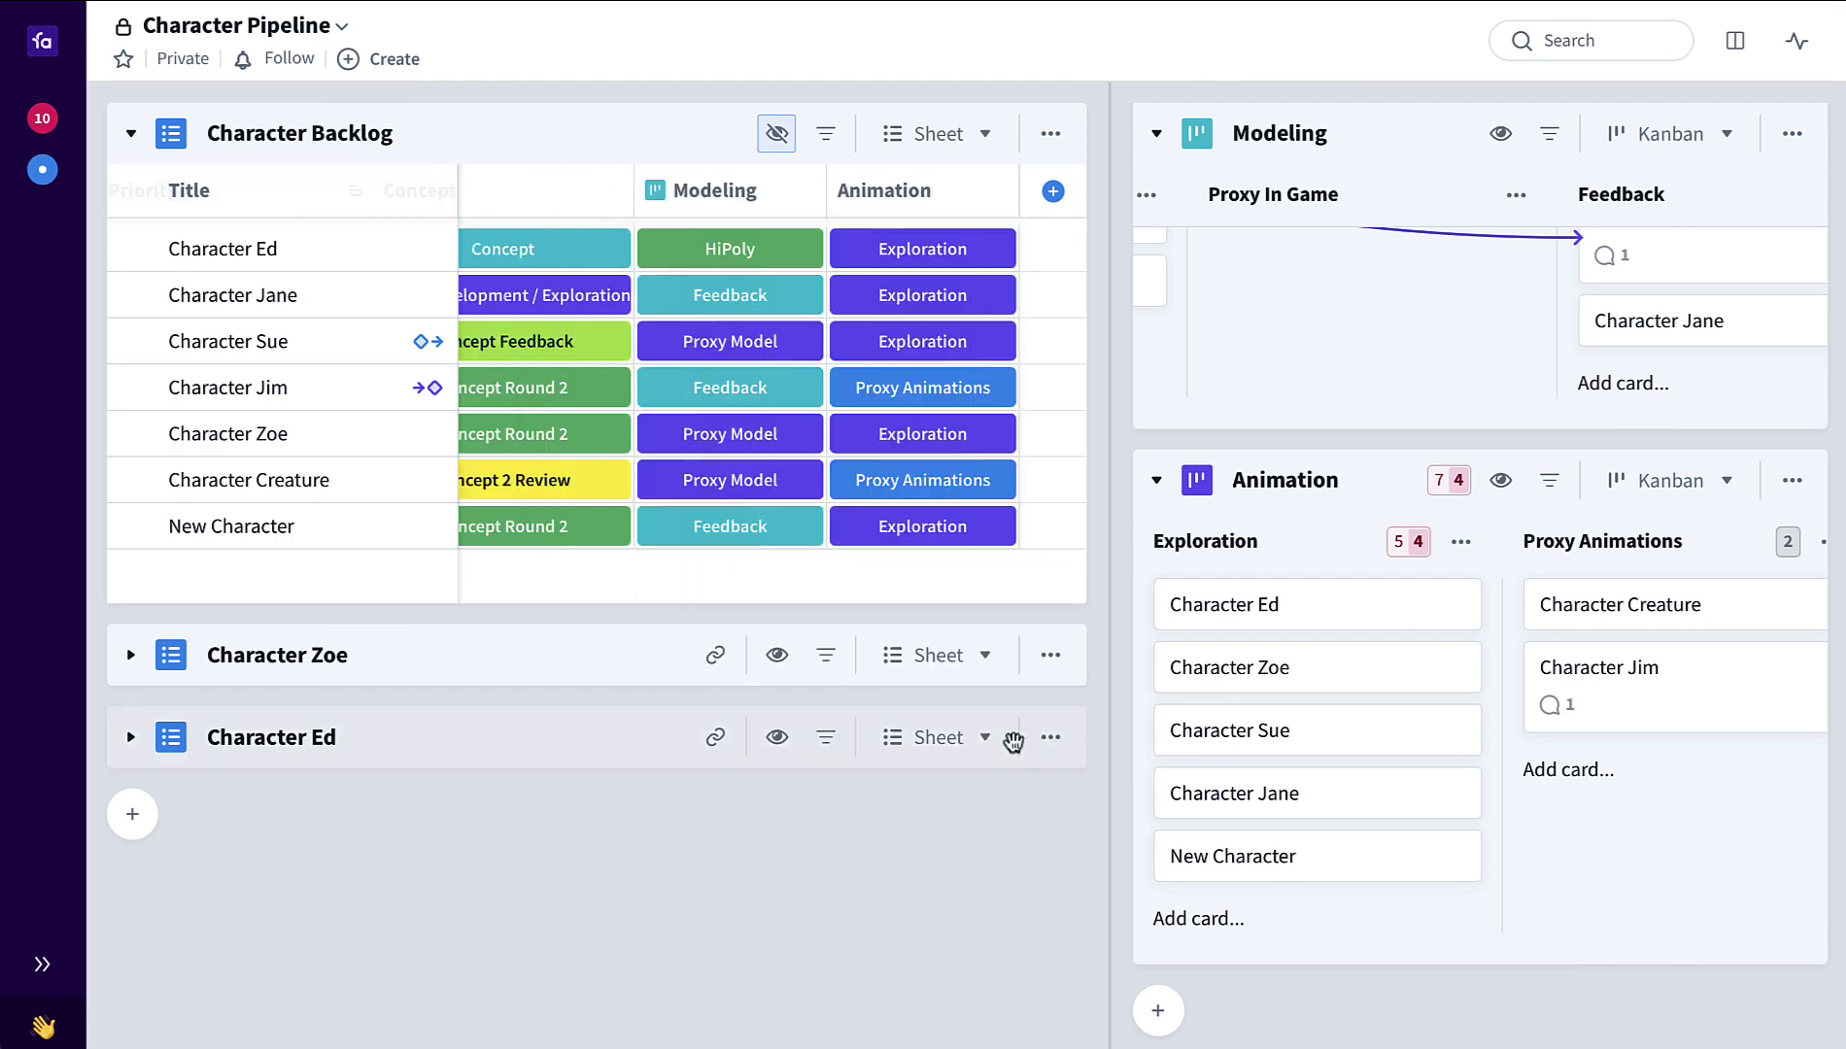
Step: Move the New Character card from Exploration to Alpha Animations on the Animation board
{"action": "scroll", "coordinate": [893, 437], "scroll_direction": "left", "scroll_amount": 2}
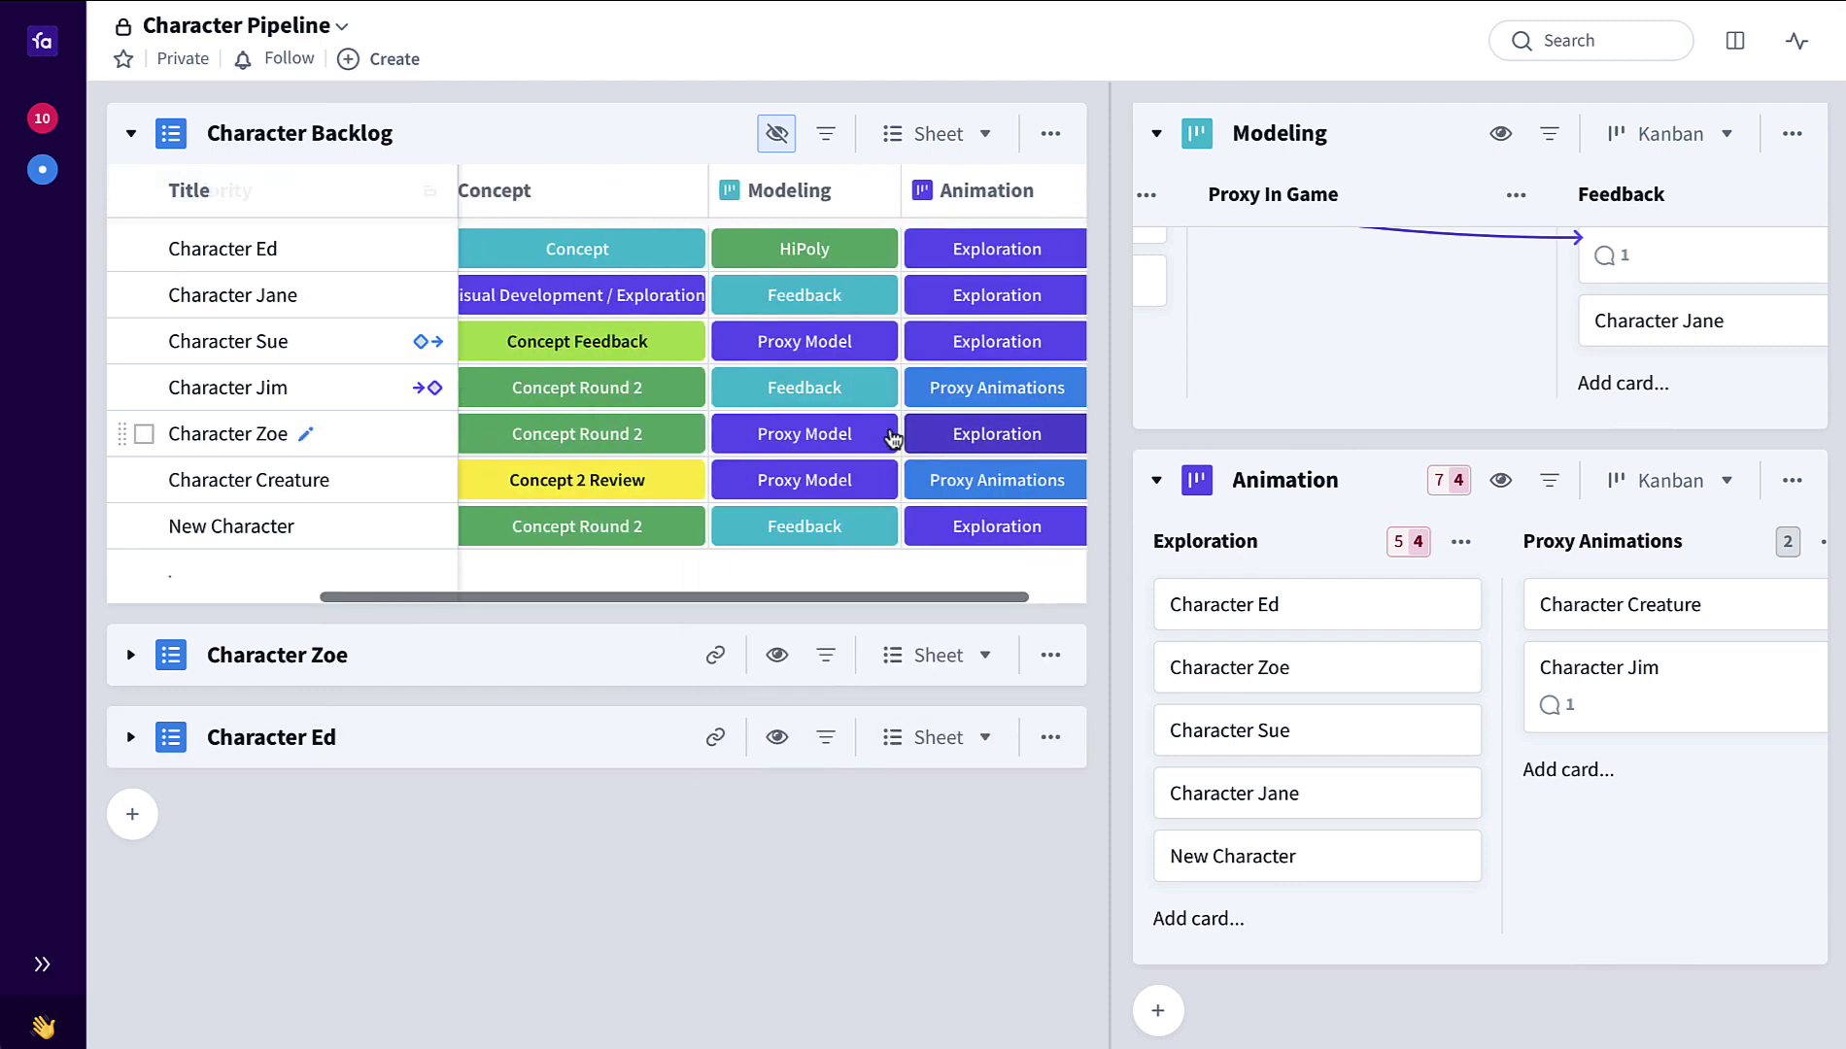
{"action": "left_click_drag", "start_coordinate": [1232, 859], "coordinate": [1614, 683]}
{"action": "scroll", "coordinate": [1640, 673], "scroll_direction": "right", "scroll_amount": 3}
{"action": "scroll", "coordinate": [1582, 712], "scroll_direction": "right", "scroll_amount": 3}
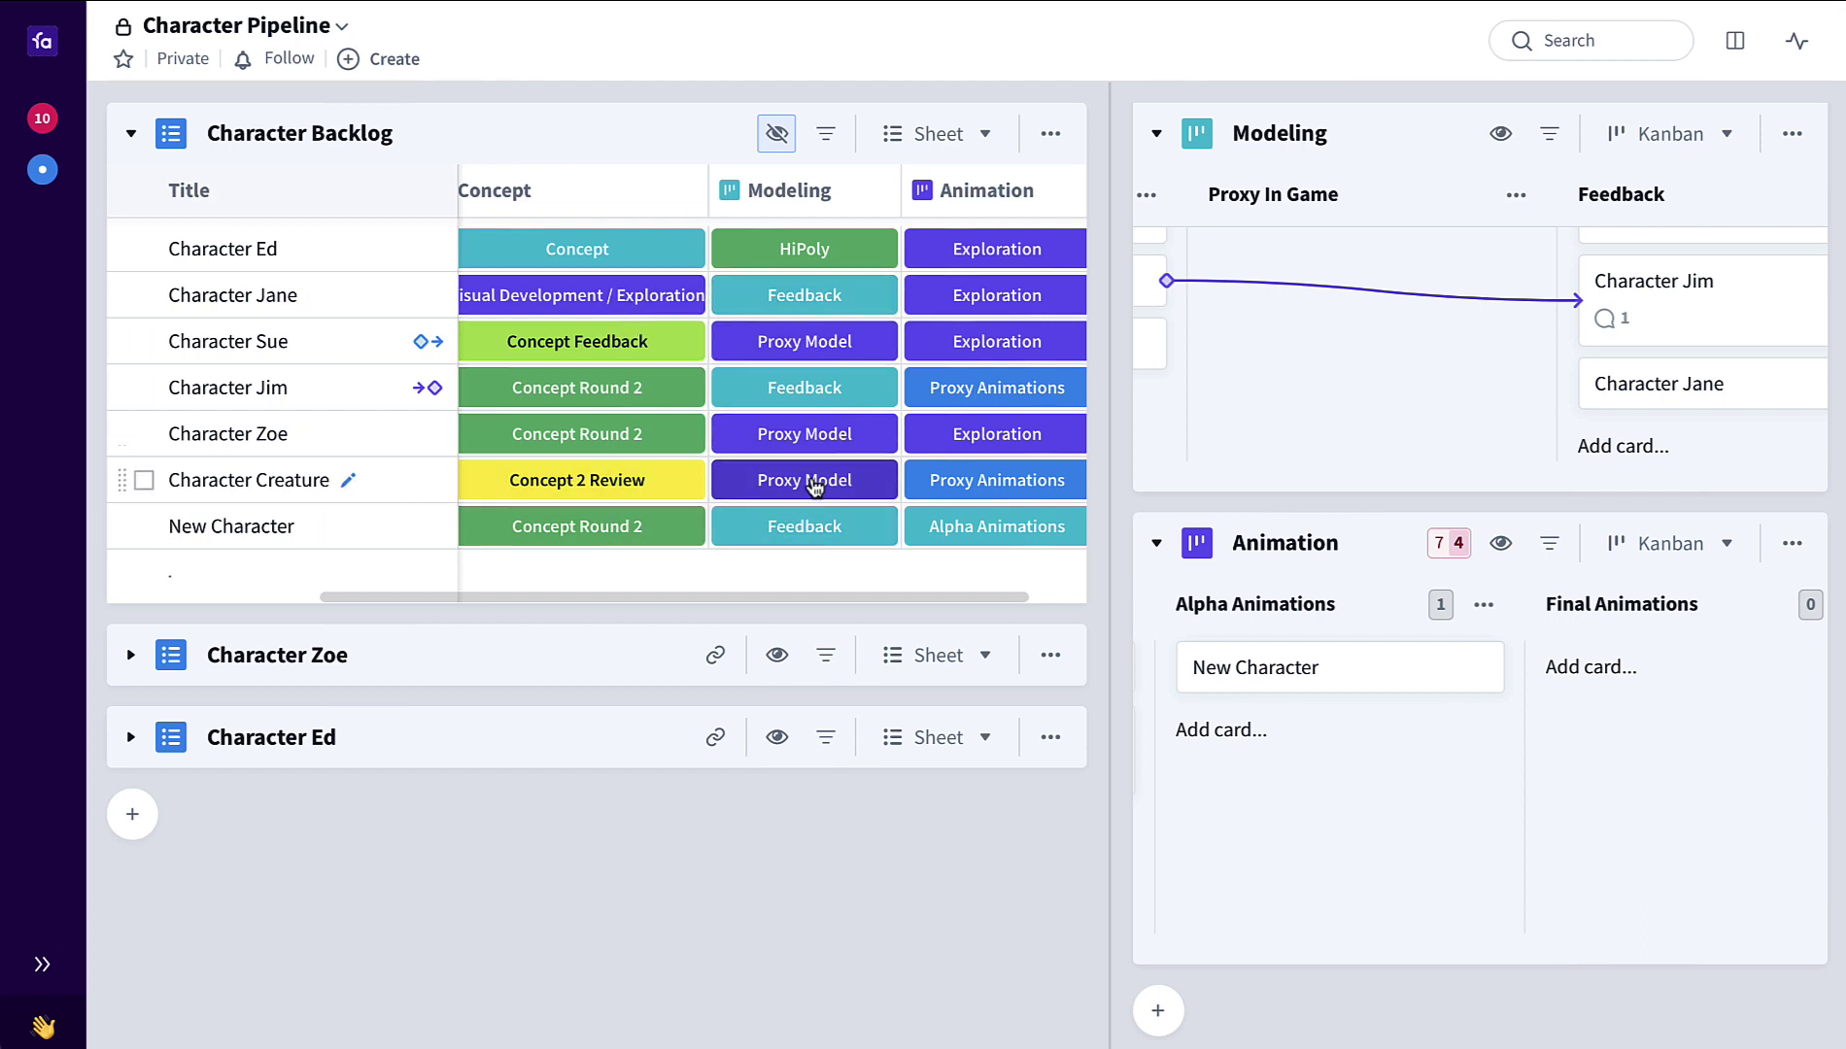
{"action": "scroll", "coordinate": [931, 512], "scroll_direction": "right", "scroll_amount": 2}
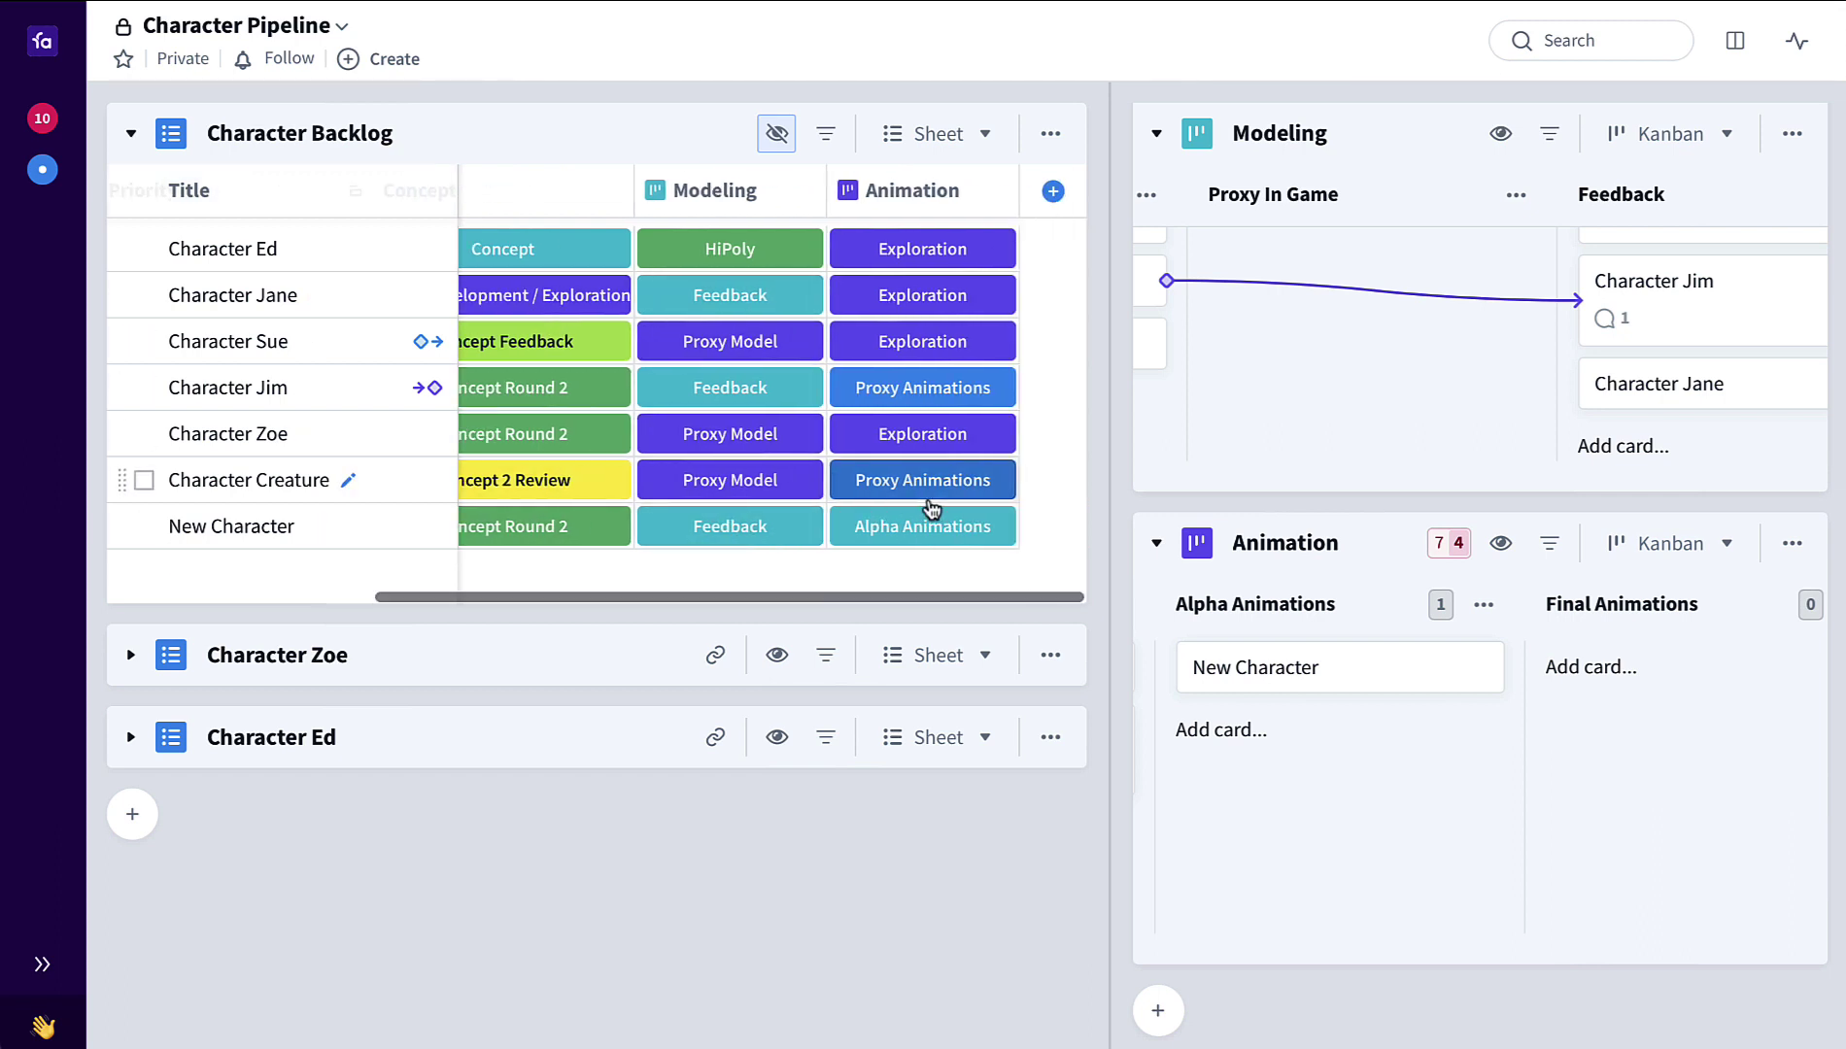